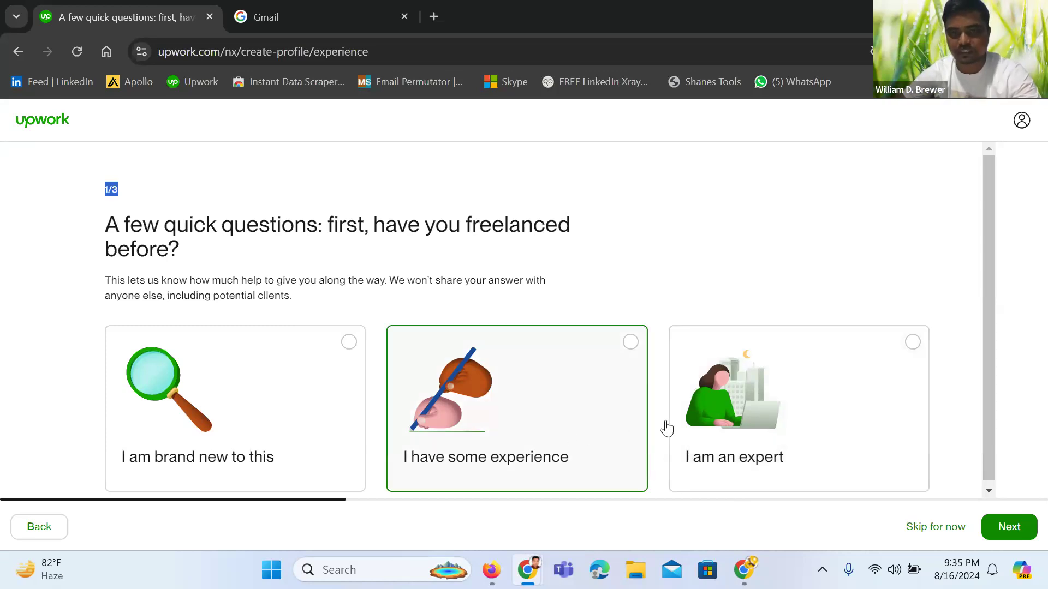
# Choose 'I am an expert' for freelancing experience and advance to question 2 of 3
pyautogui.click(832, 375)
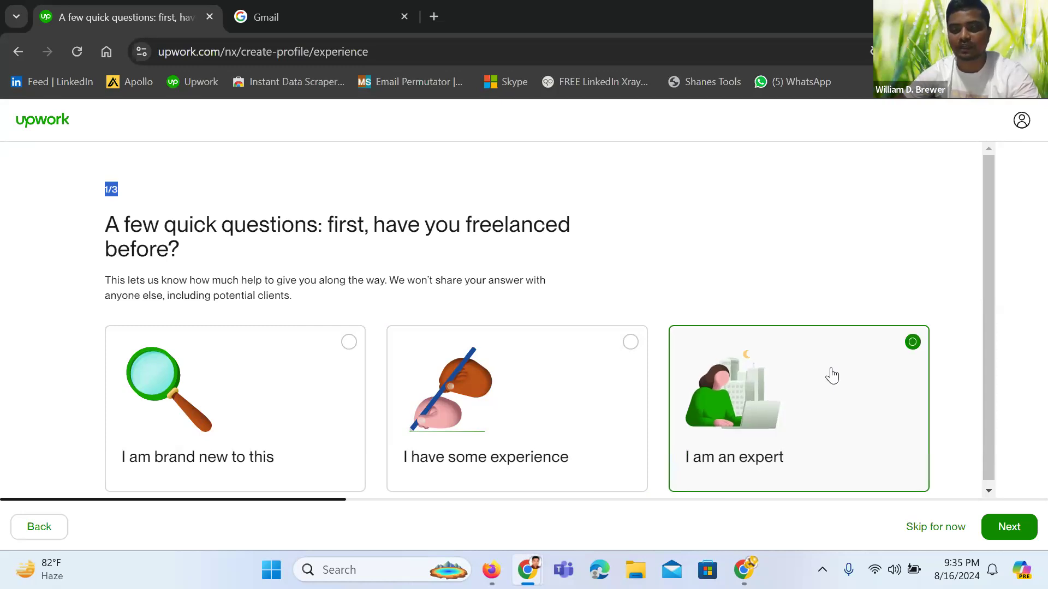
pyautogui.scroll(-1, 275, 295)
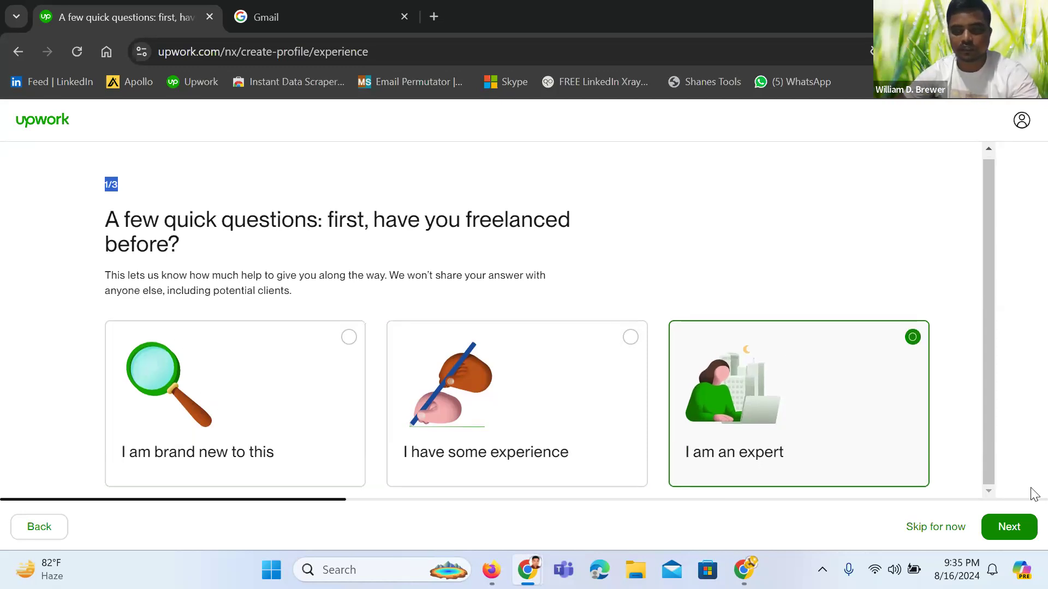
pyautogui.click(1021, 532)
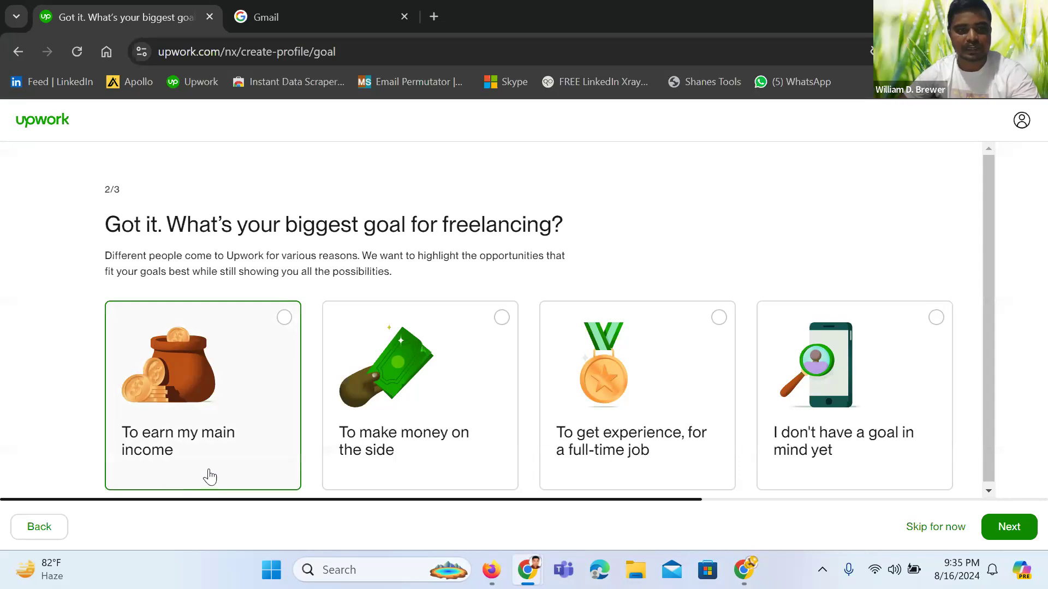
# Pick 'To earn my main income' as the freelancing goal and advance to question 3
pyautogui.click(295, 431)
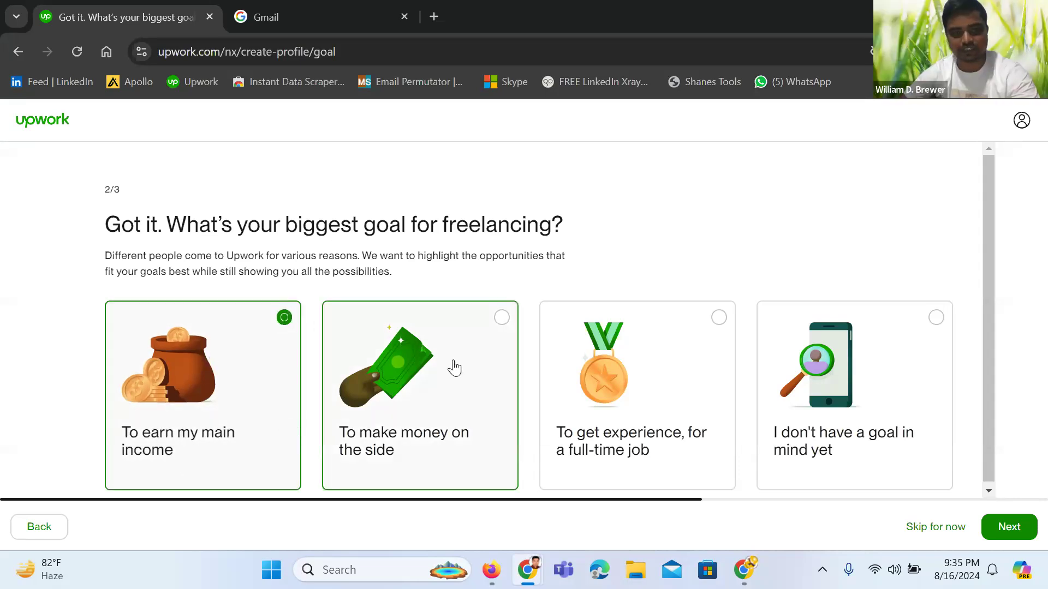
pyautogui.scroll(-1, 455, 368)
pyautogui.click(1011, 528)
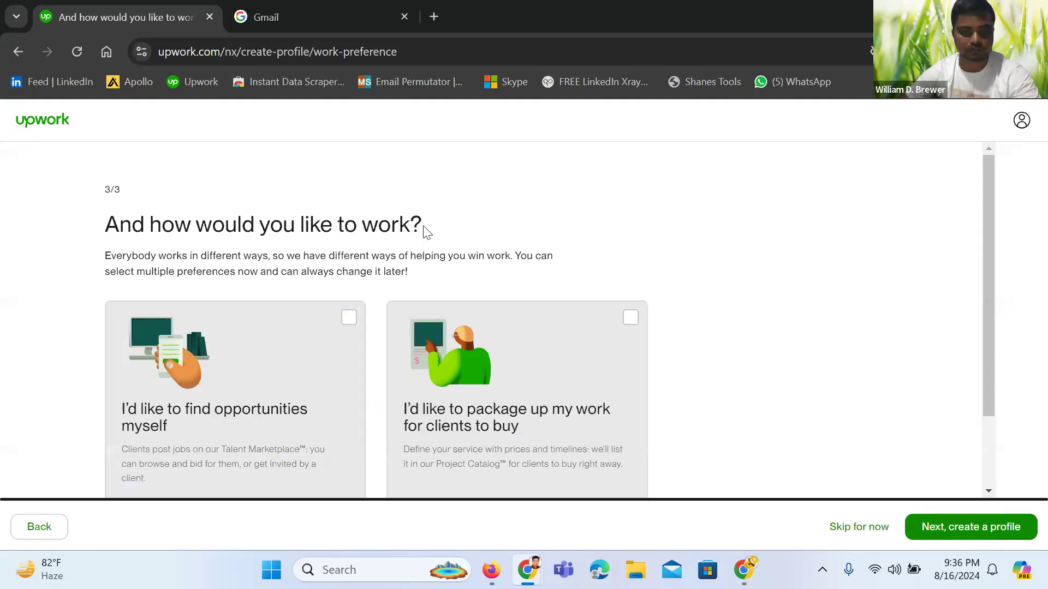
# Select both work-preference cards plus contract-to-hire openness, then start creating the profile
pyautogui.scroll(-1, 284, 333)
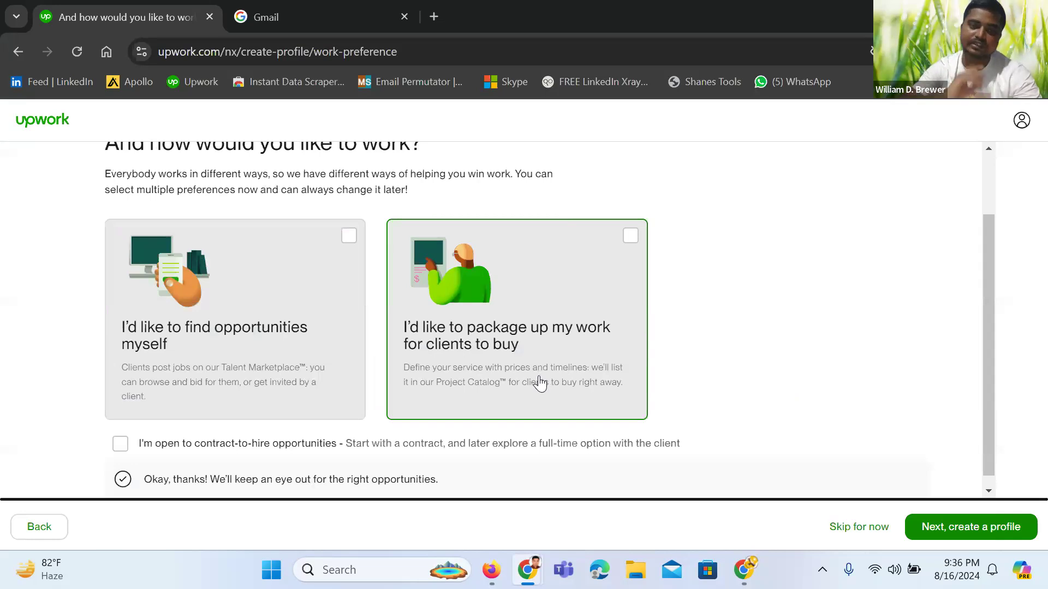
pyautogui.click(565, 355)
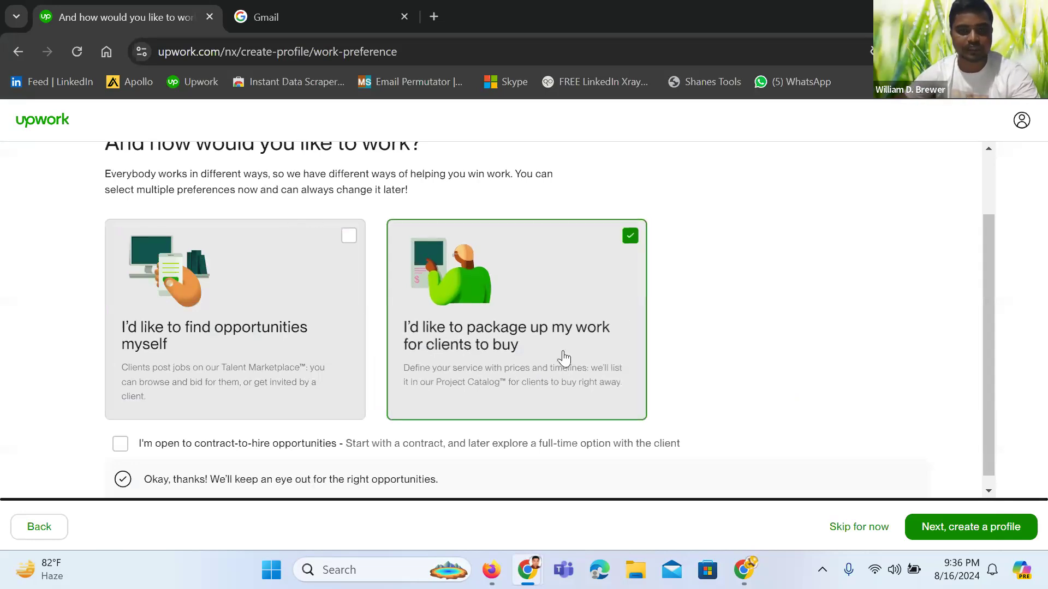
pyautogui.click(302, 274)
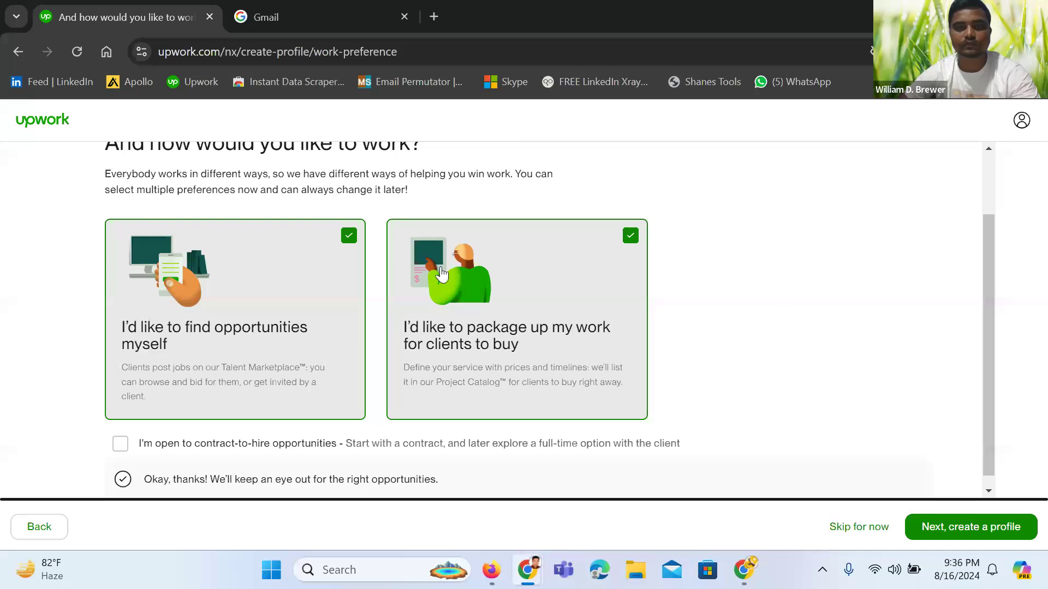
pyautogui.scroll(-1, 250, 334)
pyautogui.click(117, 434)
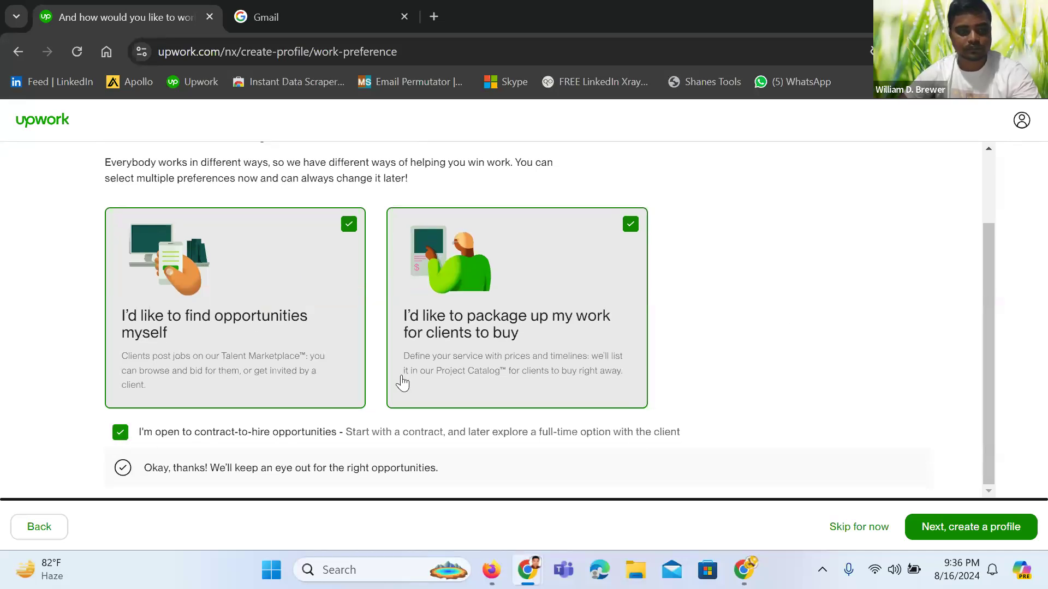
pyautogui.click(967, 537)
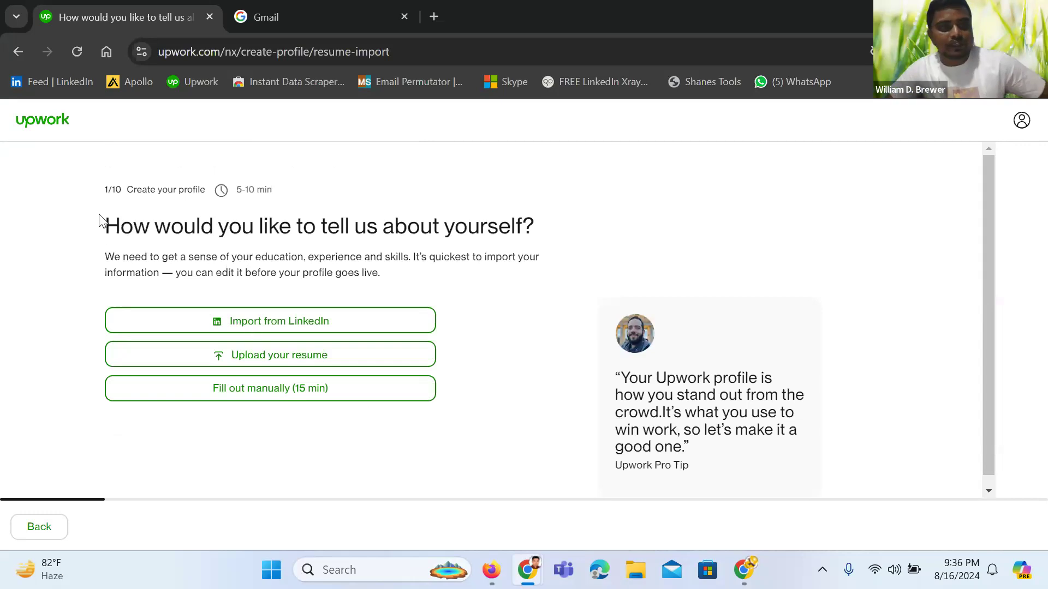
# Skip the resume import and choose 'Fill out manually (15 min)'
pyautogui.moveTo(106, 191); pyautogui.dragTo(200, 195)
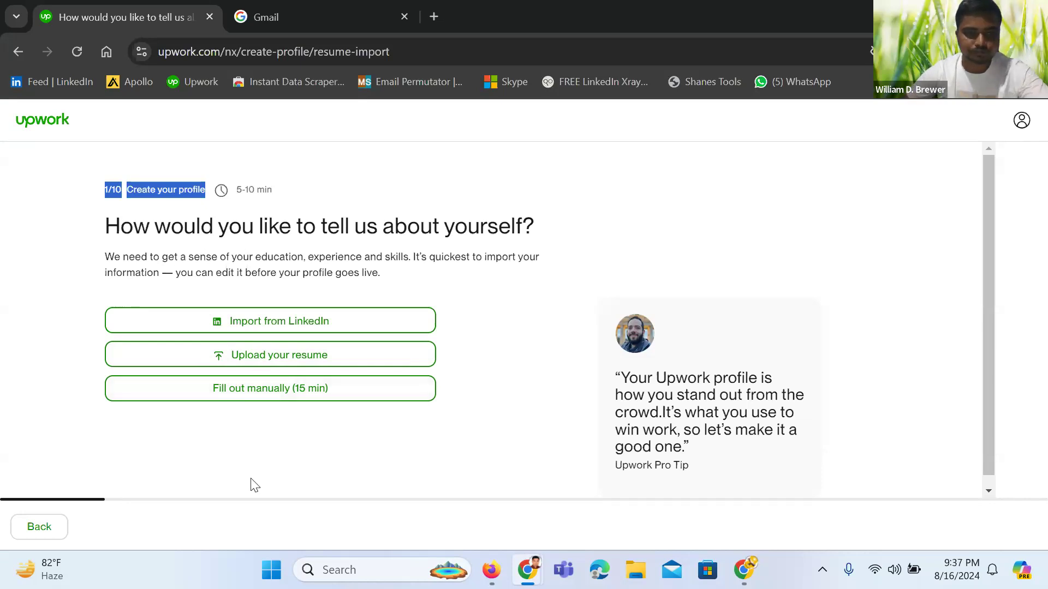
pyautogui.click(299, 400)
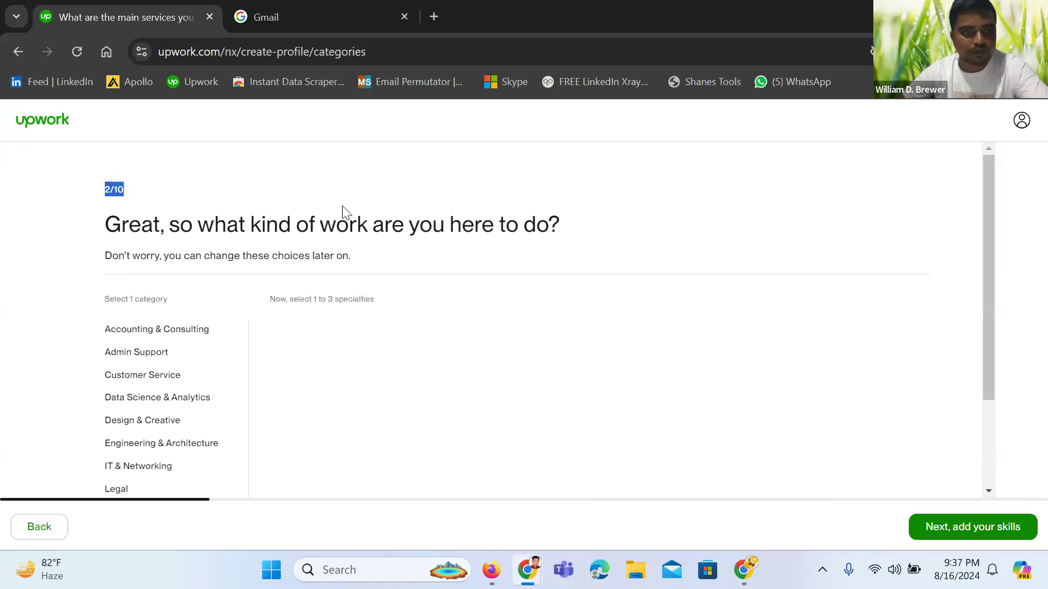
# Select Sales & Marketing, tick Digital Marketing and Lead Generation & Telemarketing, and go to skills
pyautogui.scroll(-3, 285, 196)
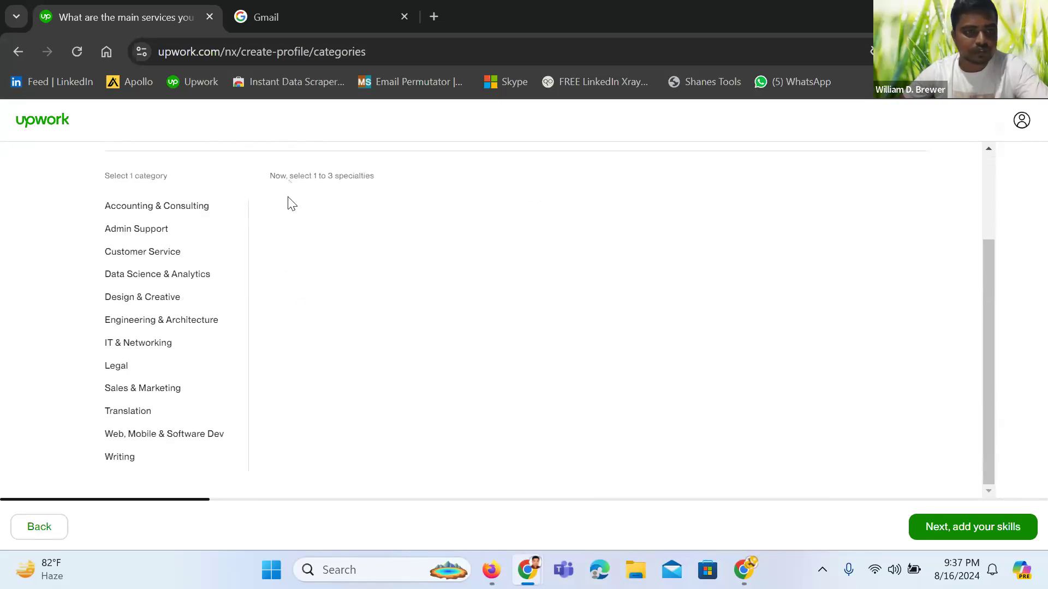
pyautogui.scroll(2, 290, 202)
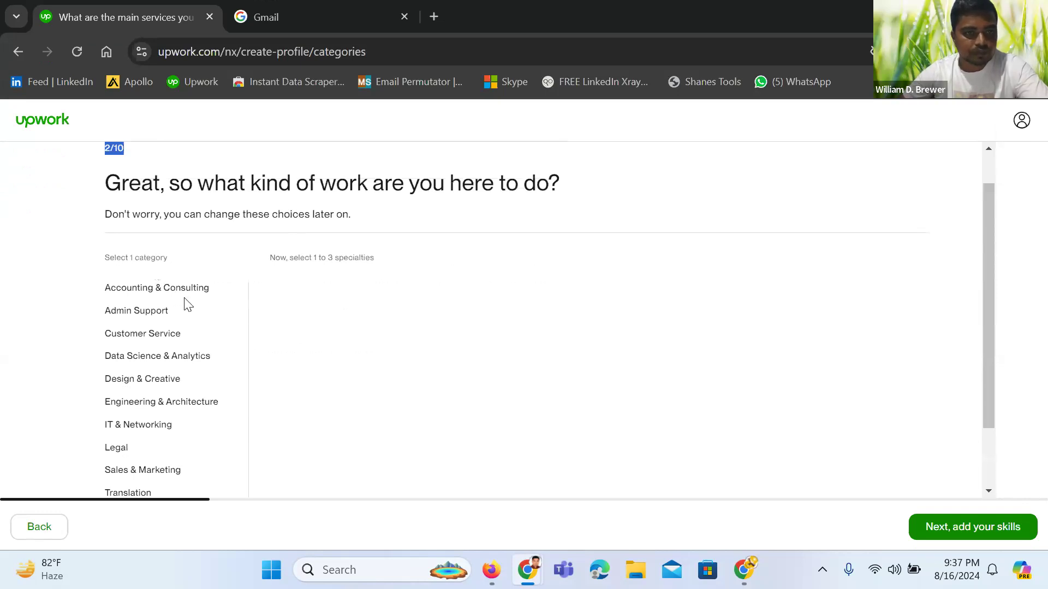
pyautogui.click(180, 174)
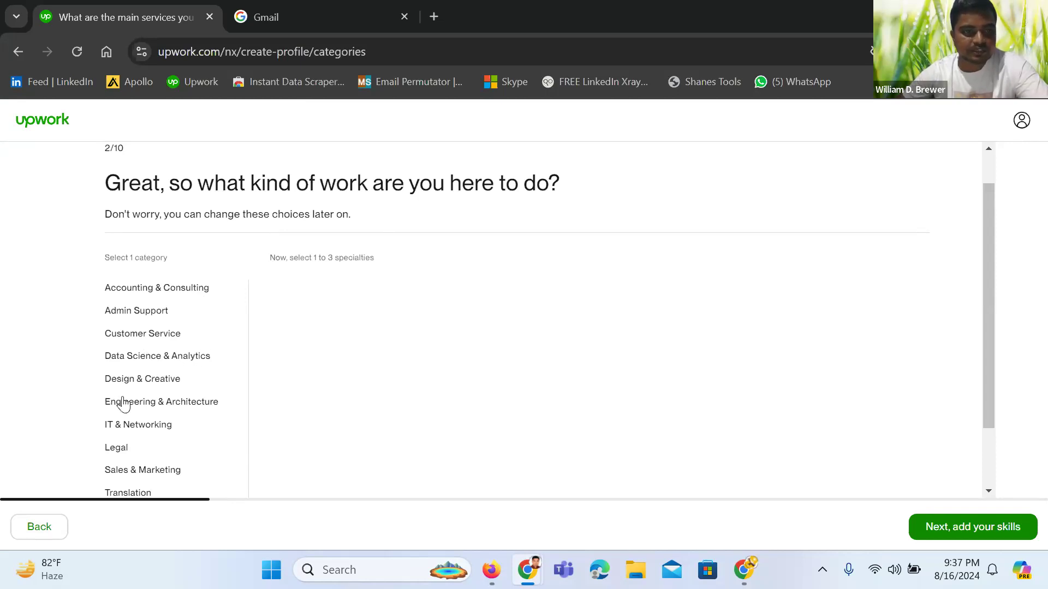
pyautogui.scroll(-1, 133, 423)
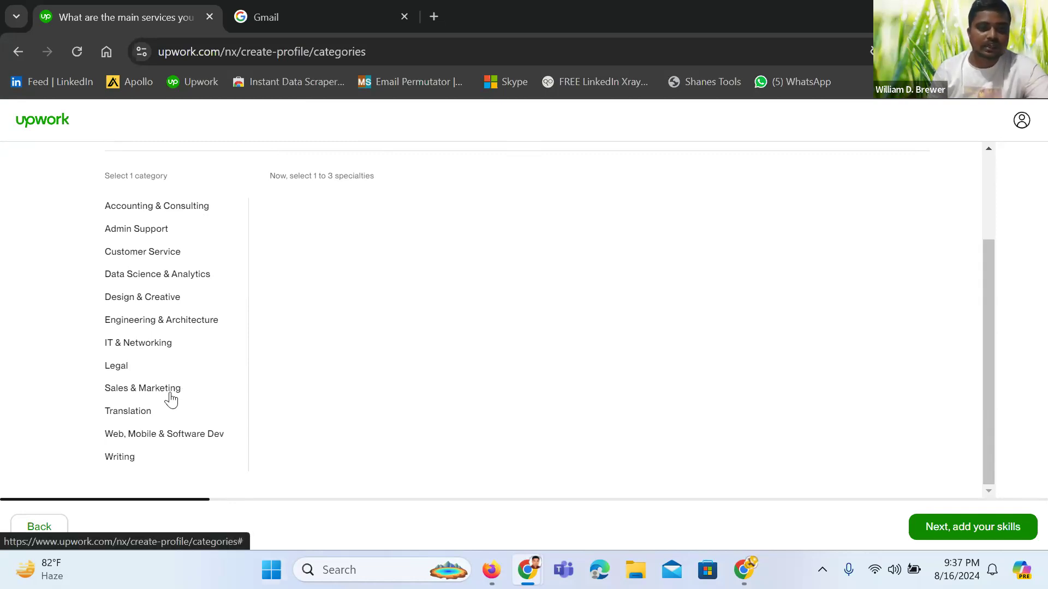
pyautogui.scroll(3, 171, 400)
pyautogui.scroll(-3, 171, 400)
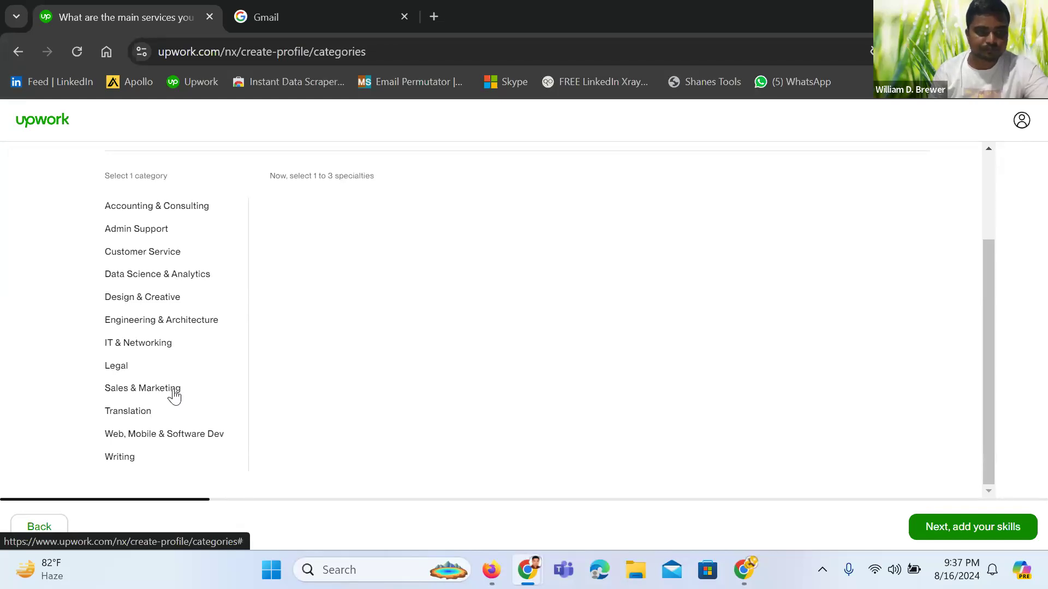
pyautogui.click(173, 389)
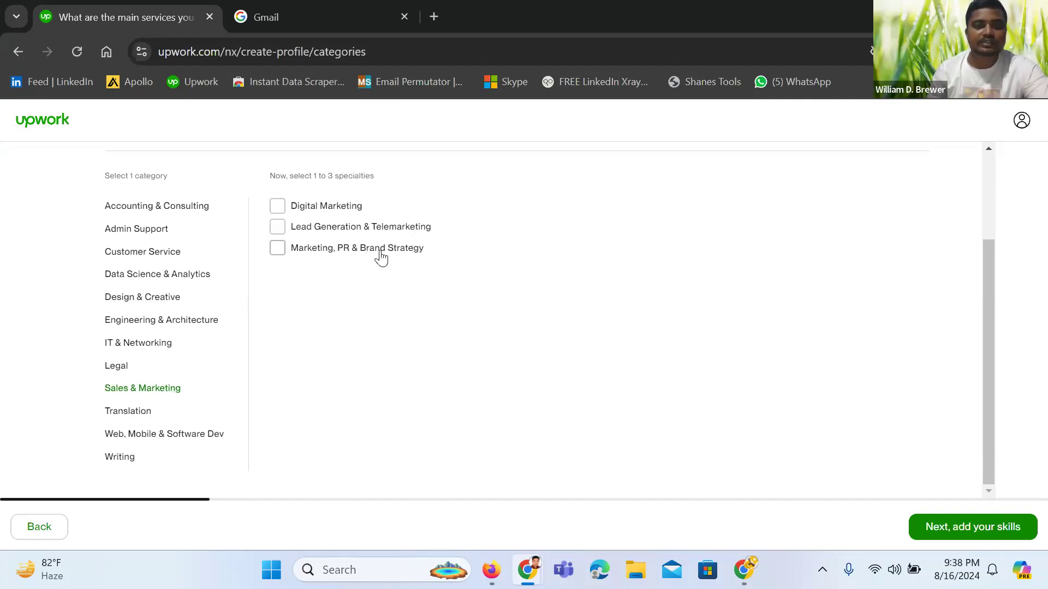
pyautogui.click(279, 212)
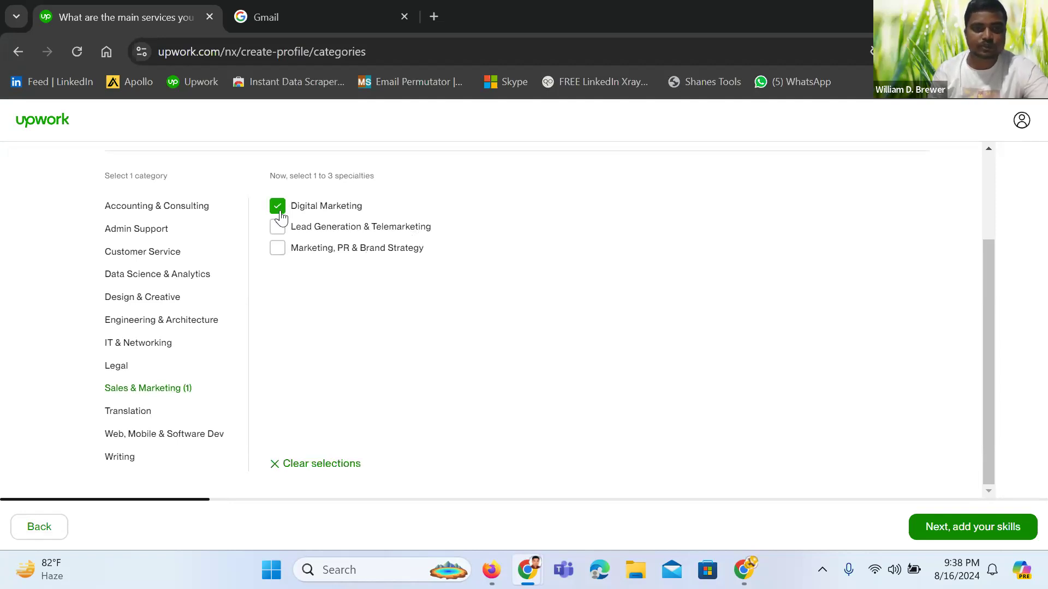
pyautogui.click(276, 233)
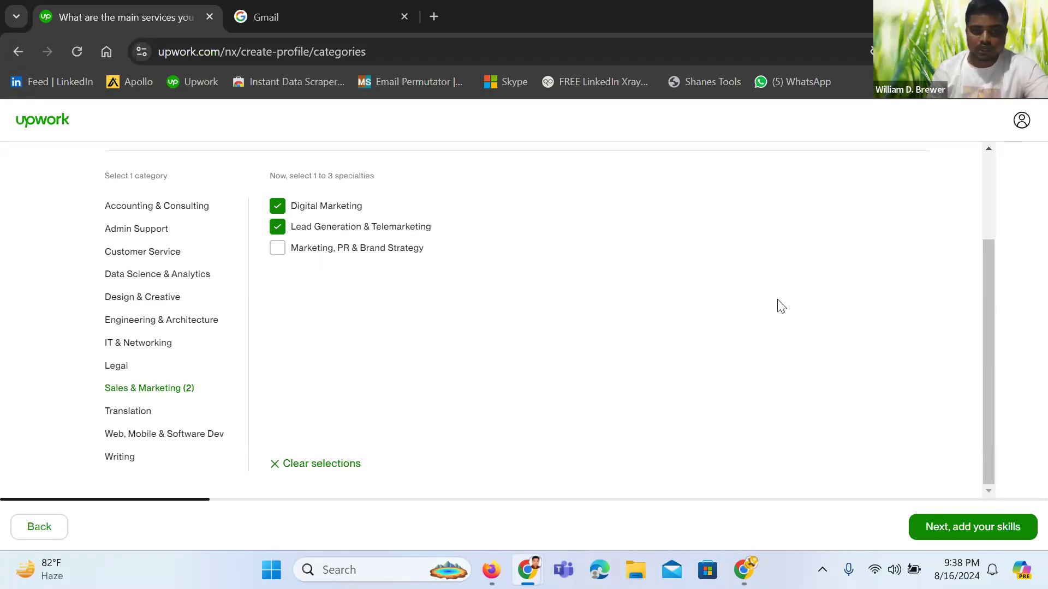
pyautogui.click(999, 537)
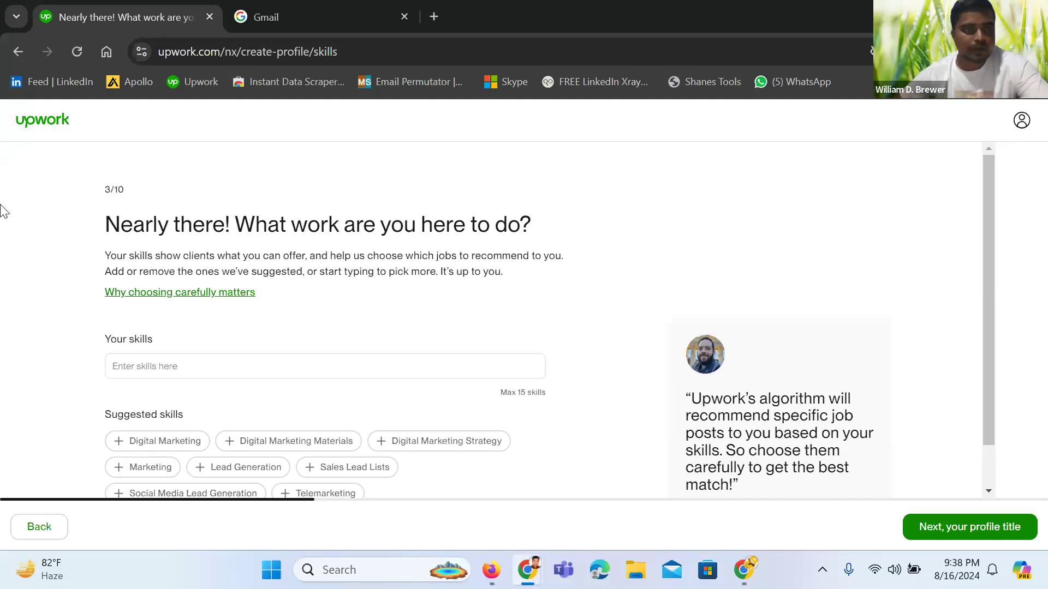
pyautogui.moveTo(527, 570)
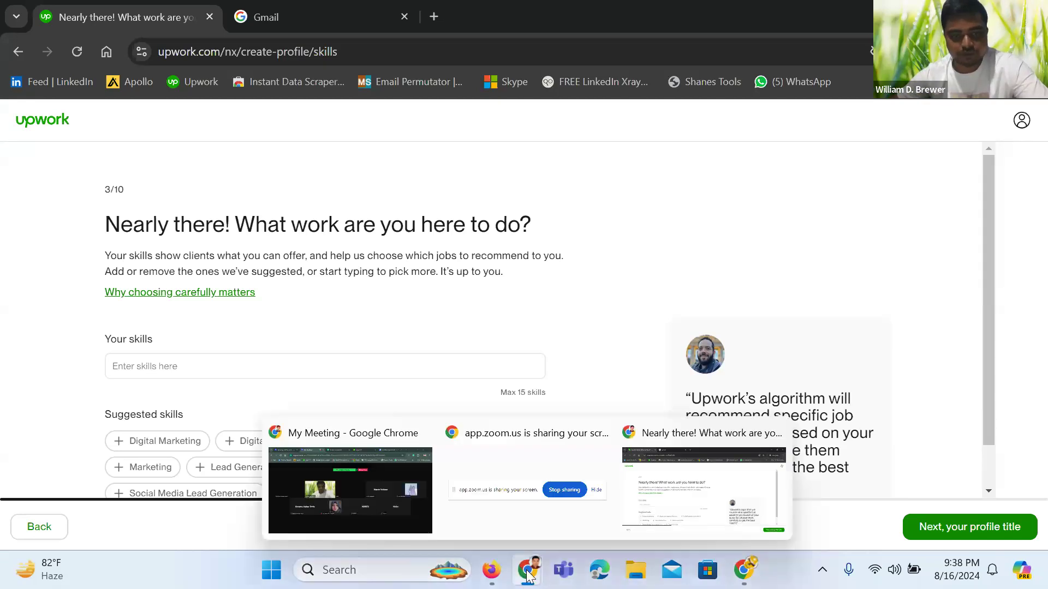
pyautogui.click(378, 510)
pyautogui.moveTo(169, 357)
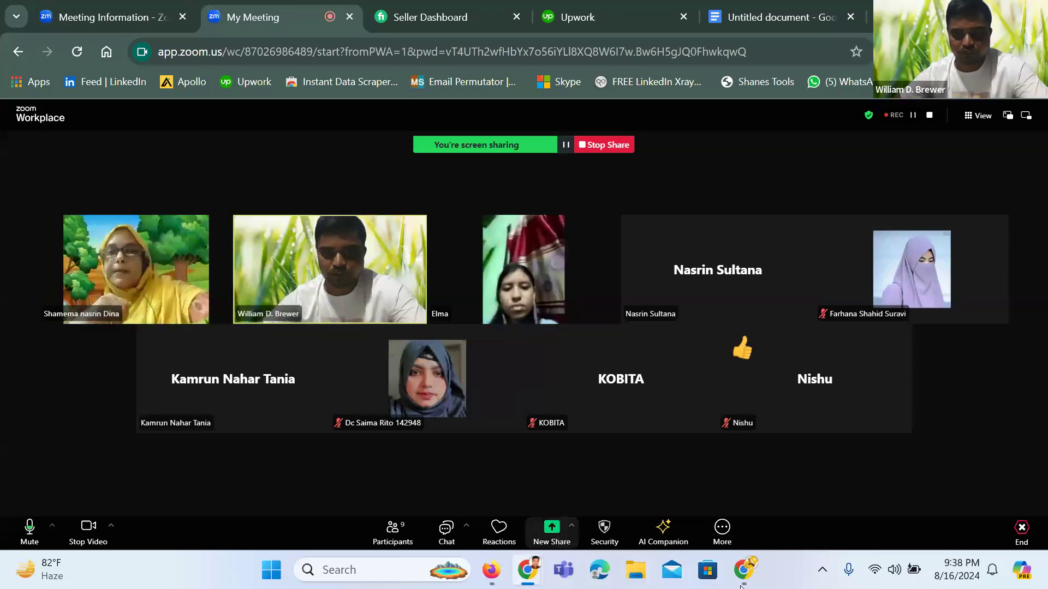
pyautogui.moveTo(755, 581)
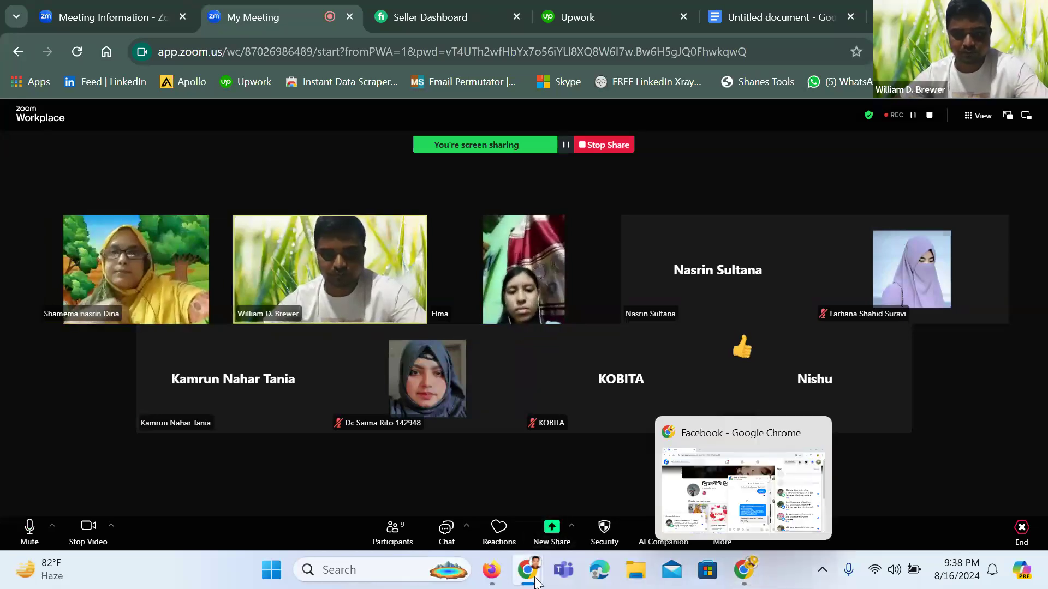
pyautogui.moveTo(535, 573)
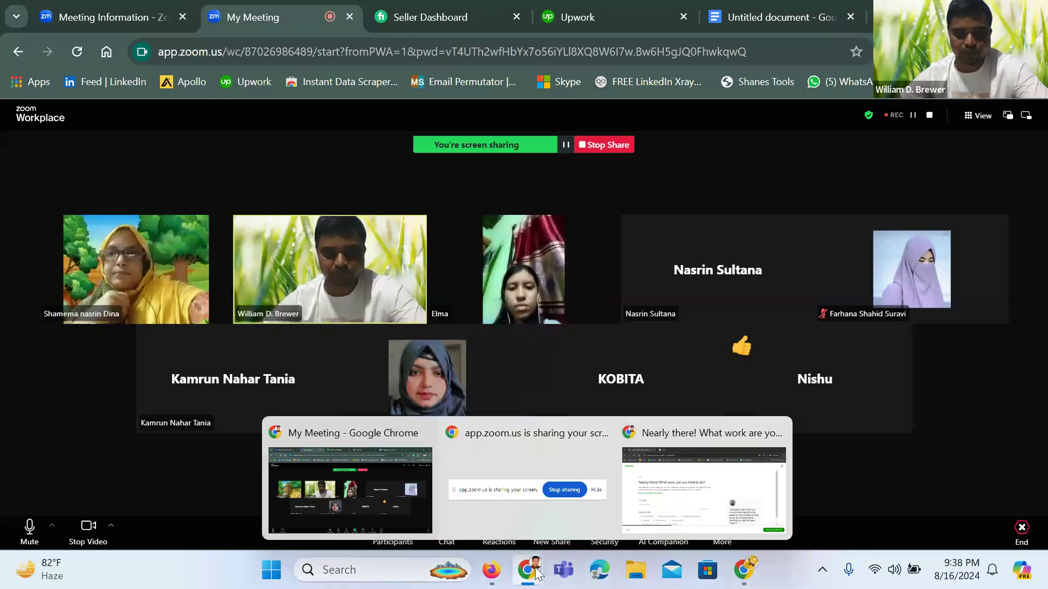
pyautogui.click(703, 464)
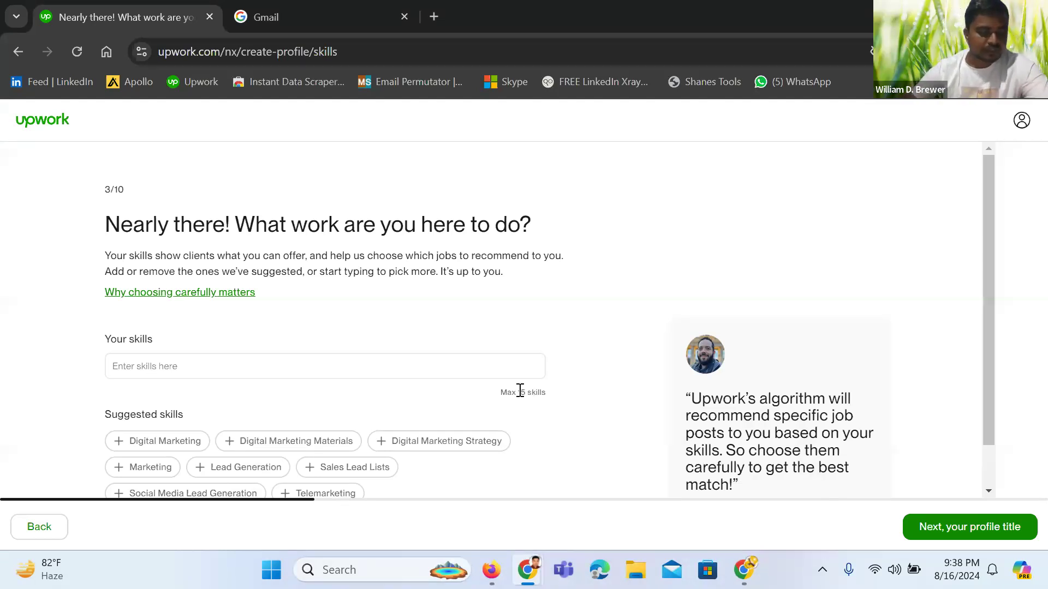
# Add Digital Marketing, Instagram Marketing and Facebook Marketing as skills
pyautogui.scroll(-1, 382, 398)
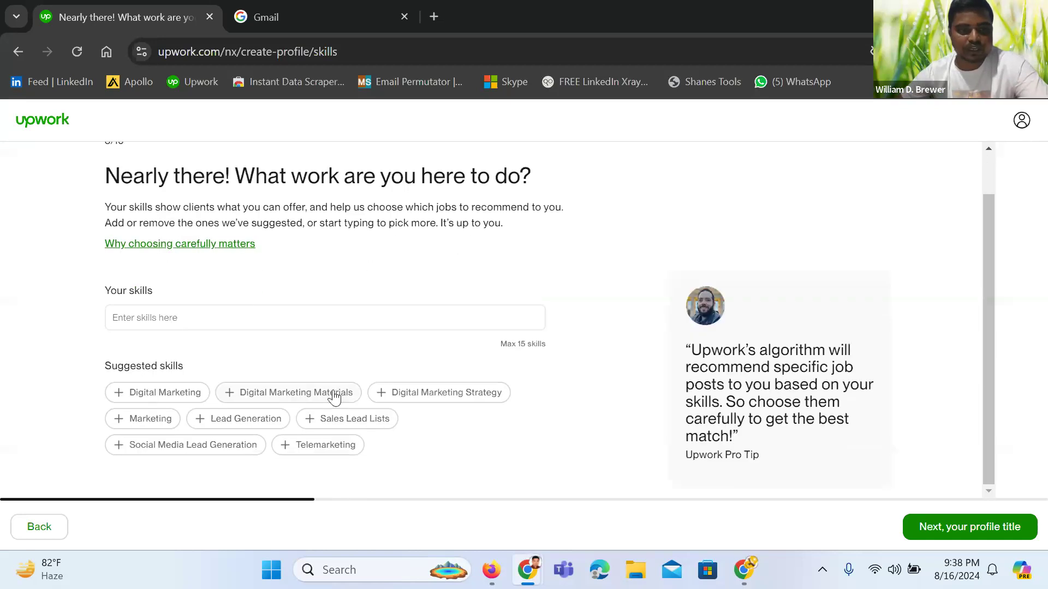
pyautogui.click(240, 325)
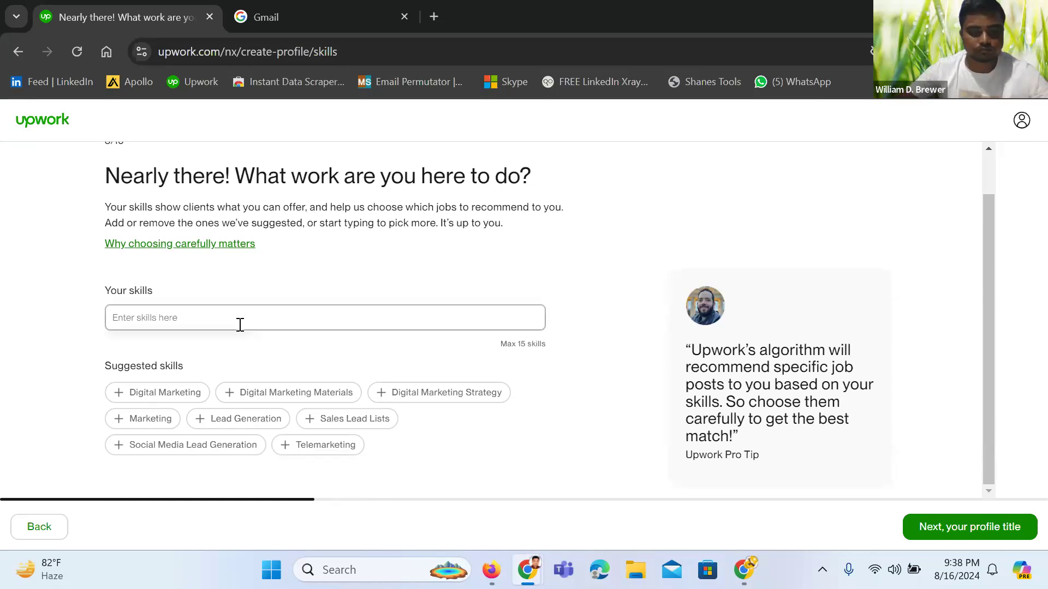
pyautogui.write('di')
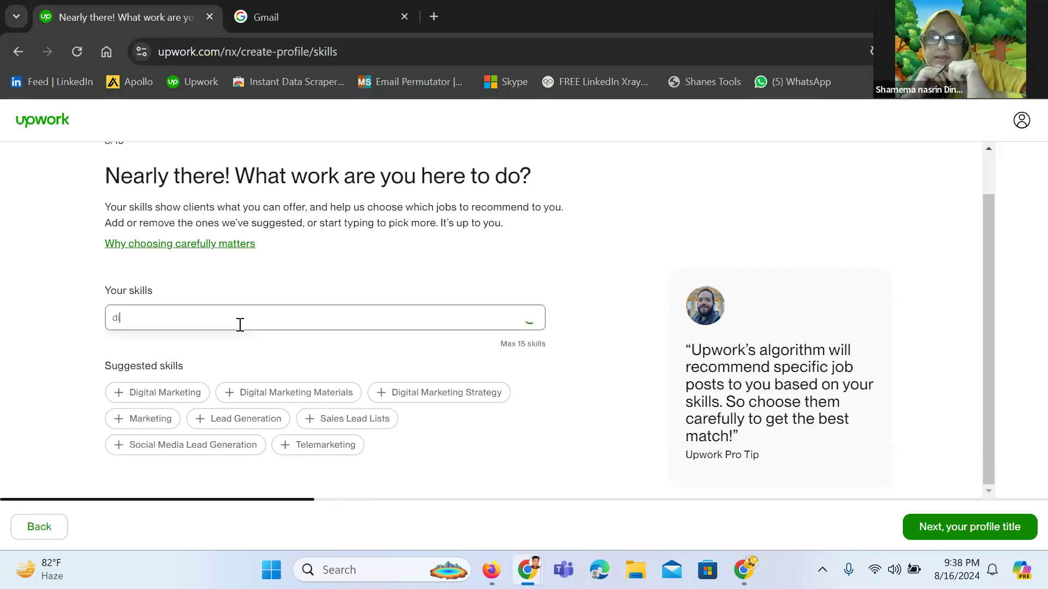
pyautogui.write('gital ')
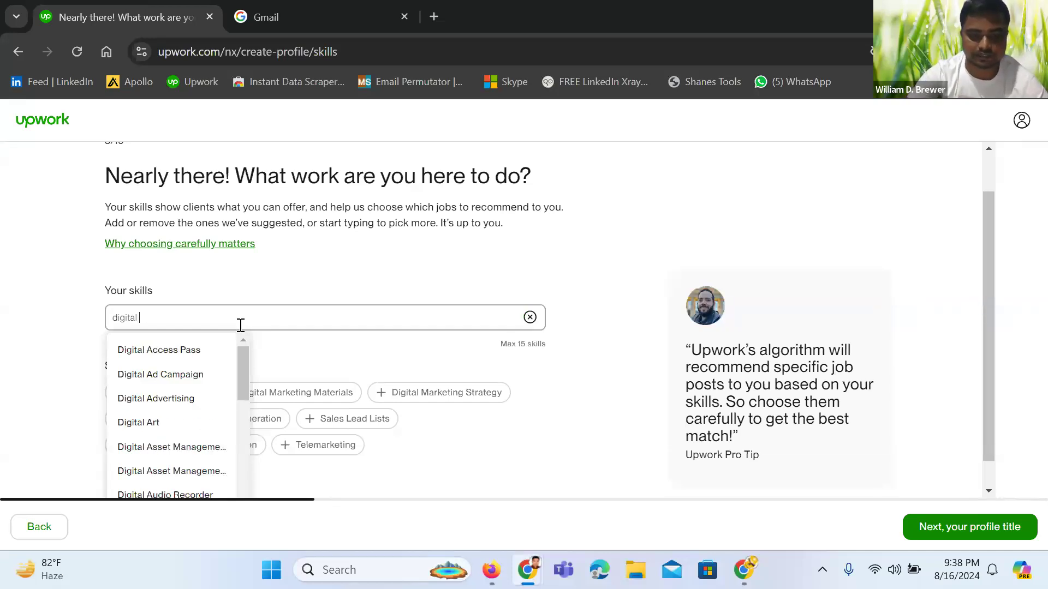
pyautogui.write('marketing')
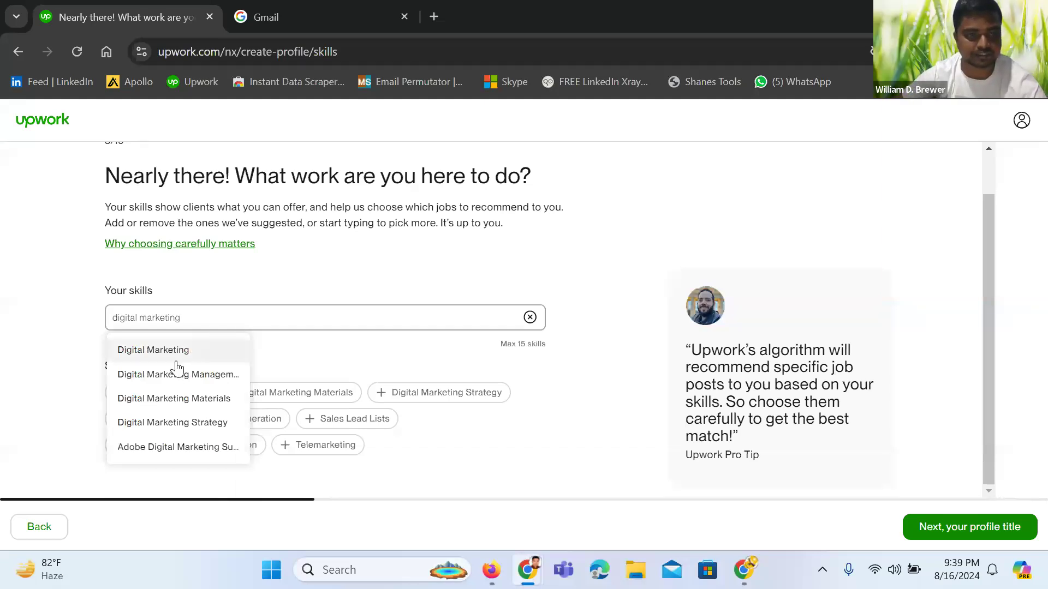
pyautogui.click(177, 364)
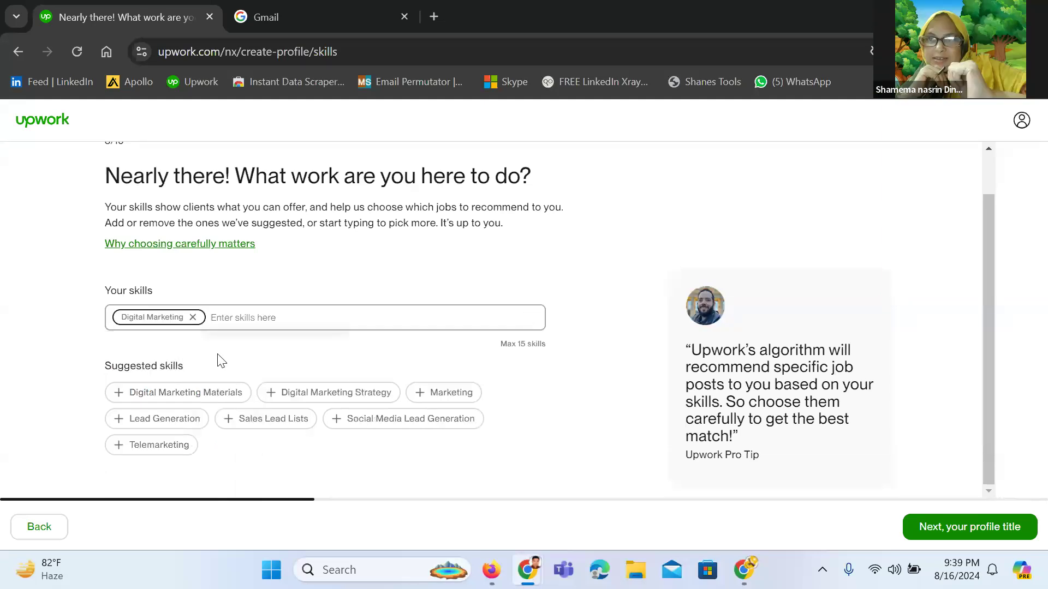
pyautogui.write('insta')
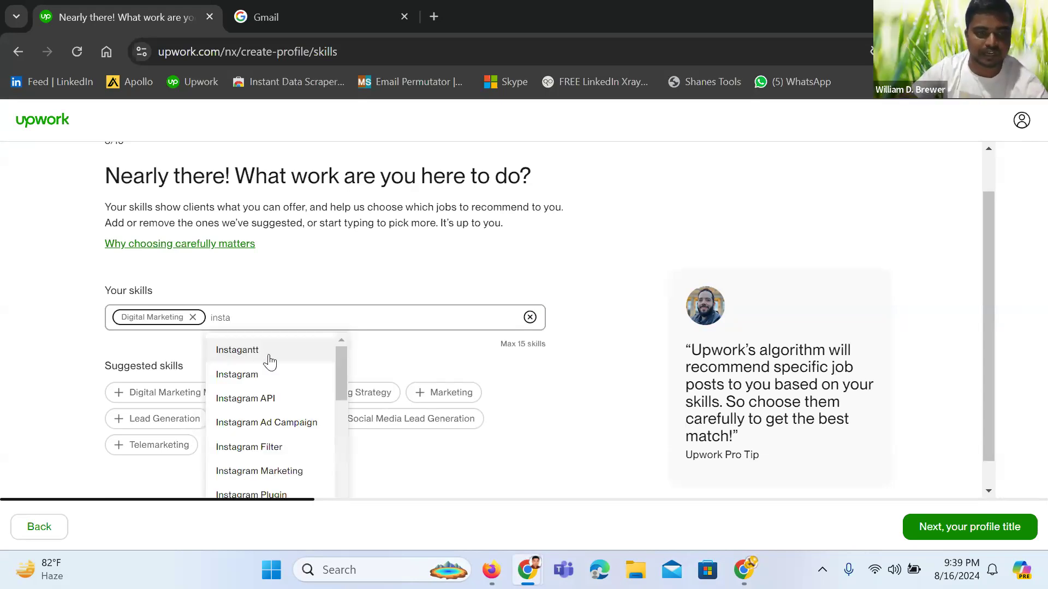
pyautogui.click(261, 473)
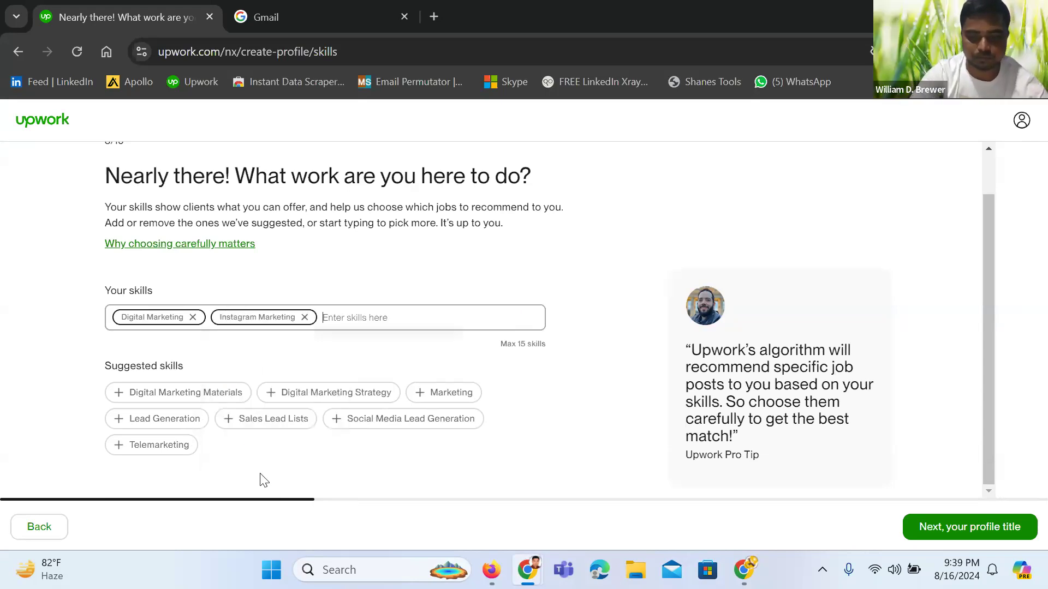
pyautogui.write('face')
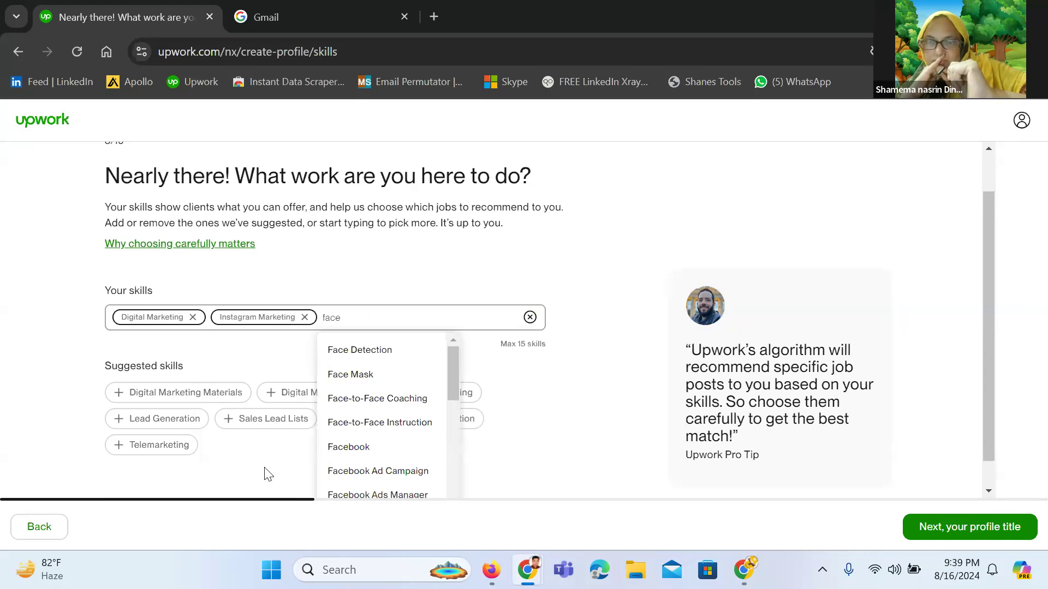
pyautogui.write('book market')
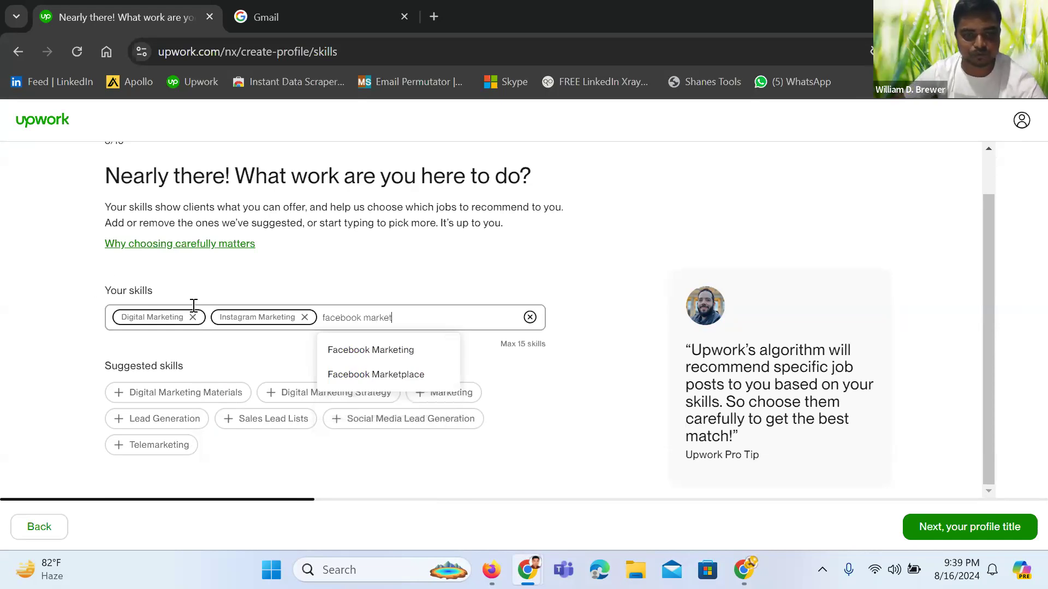
pyautogui.click(362, 351)
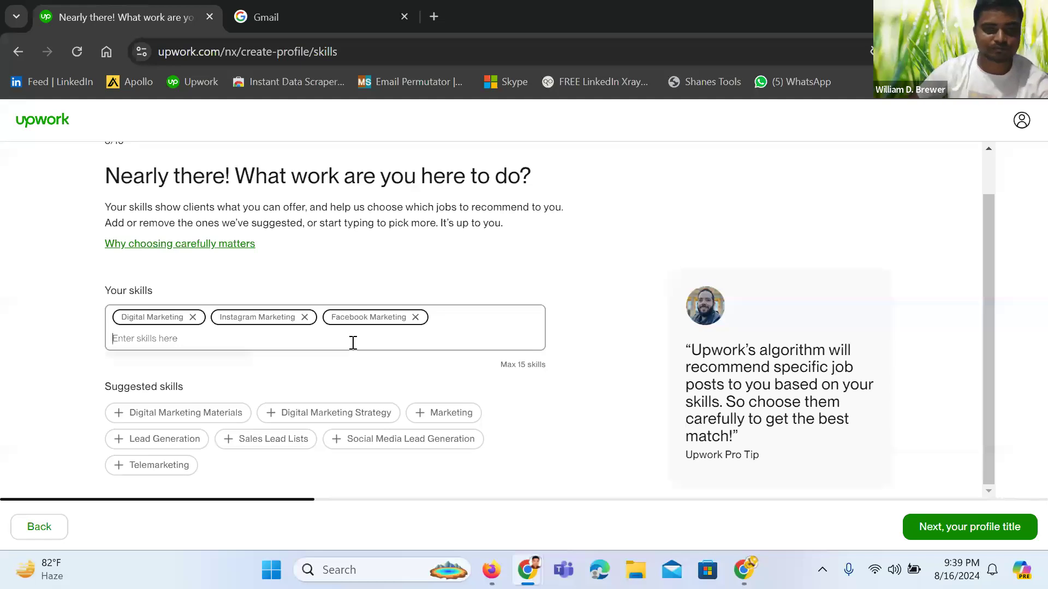
# Add Email Marketing, LinkedIn Marketing and LinkedIn Lead Generation as skills
pyautogui.write('link')
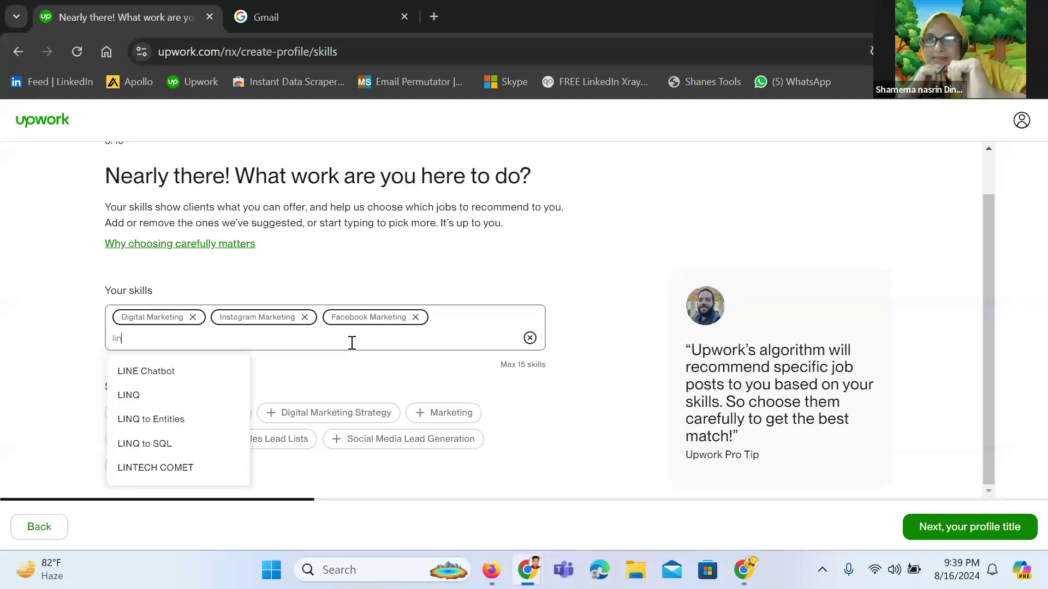
pyautogui.press('BackSpace')
pyautogui.press('BackSpace')
pyautogui.press('BackSpace')
pyautogui.press('BackSpace')
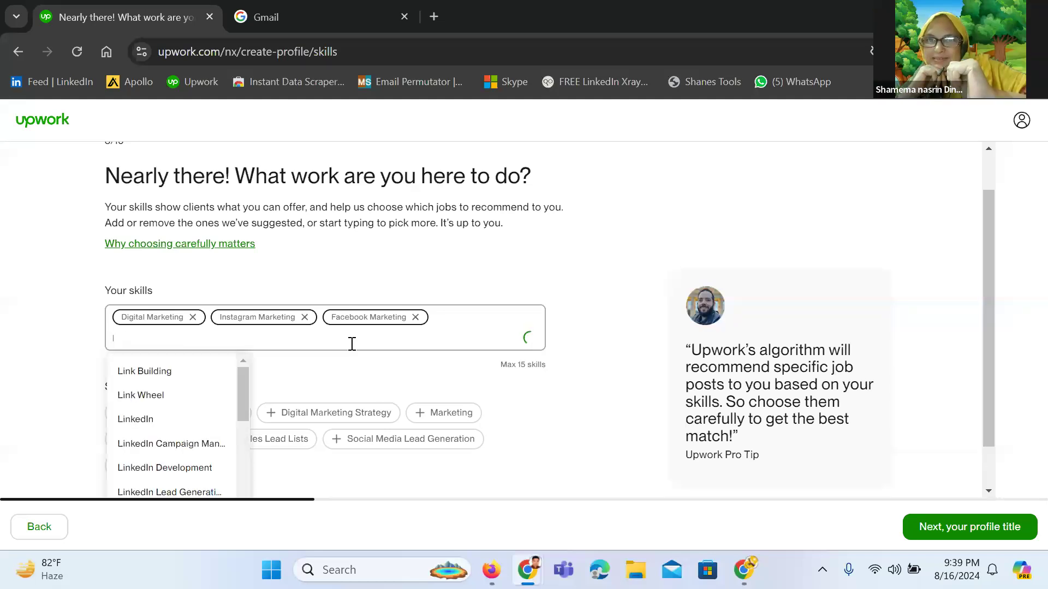
pyautogui.write('email')
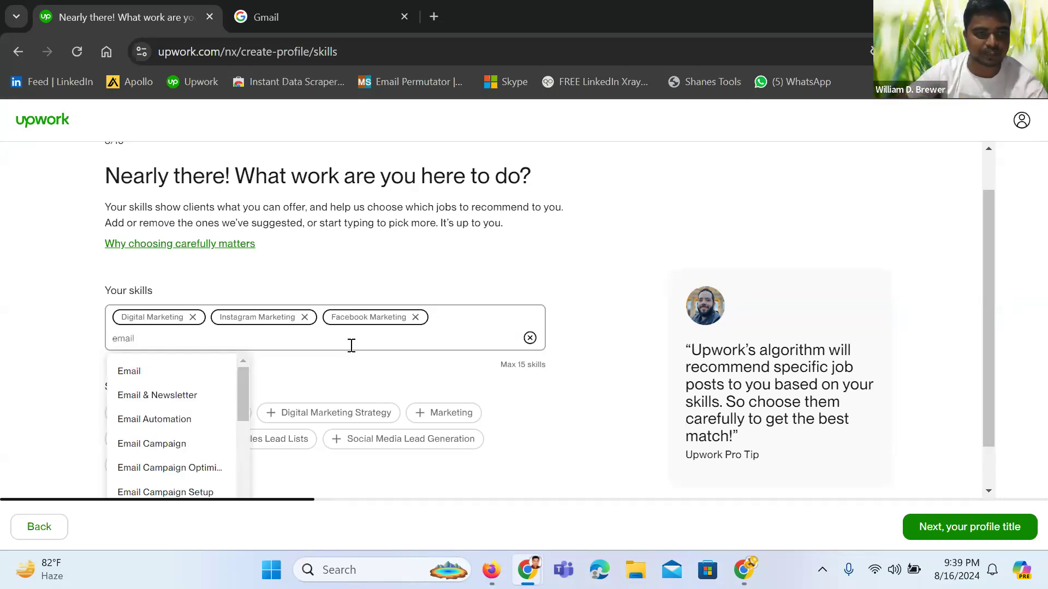
pyautogui.write(' ma')
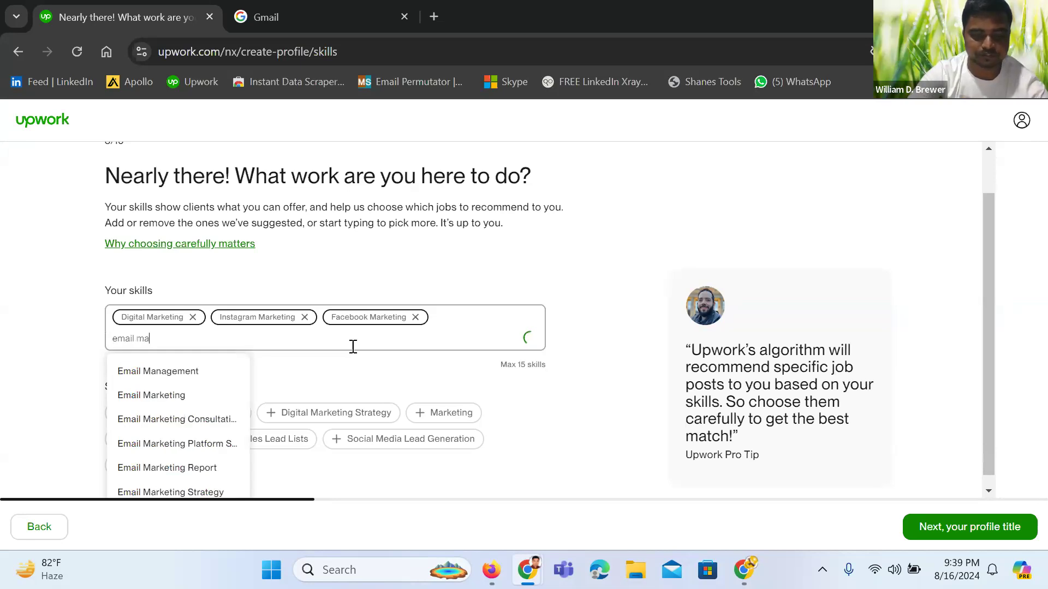
pyautogui.write('rke')
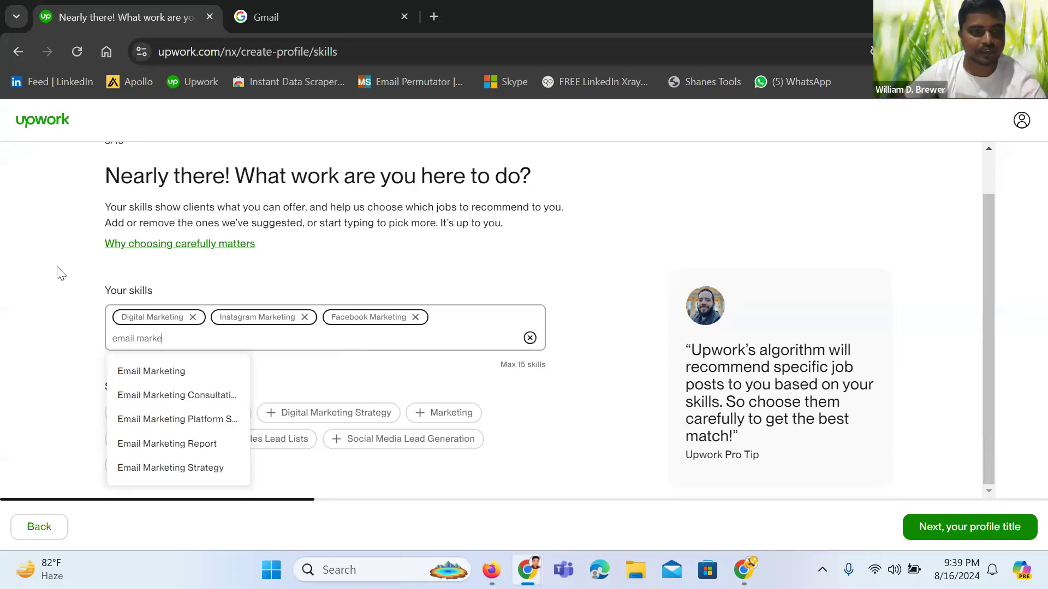
pyautogui.click(153, 373)
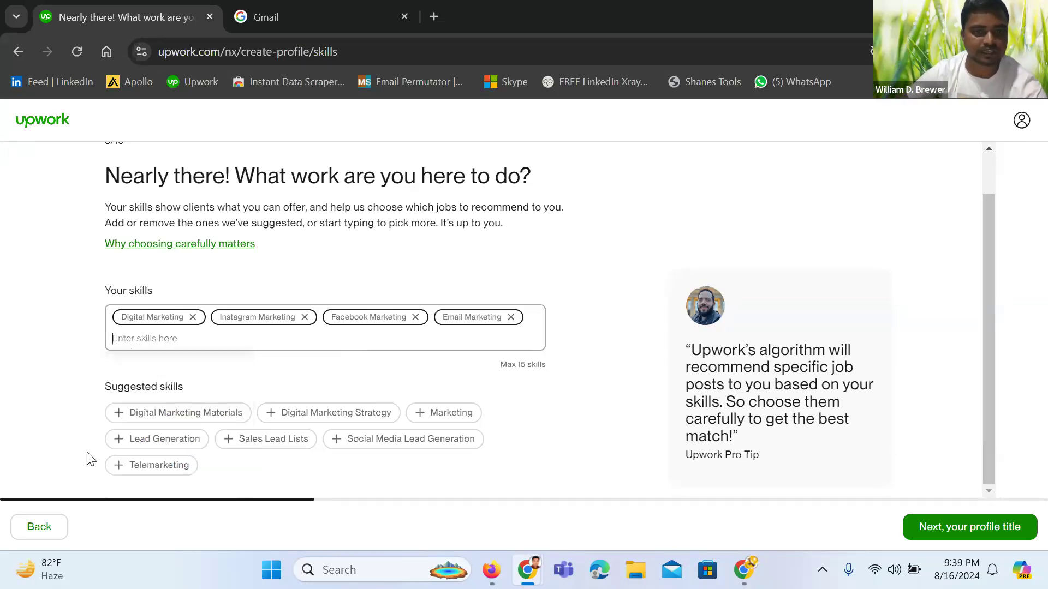
pyautogui.write('lin')
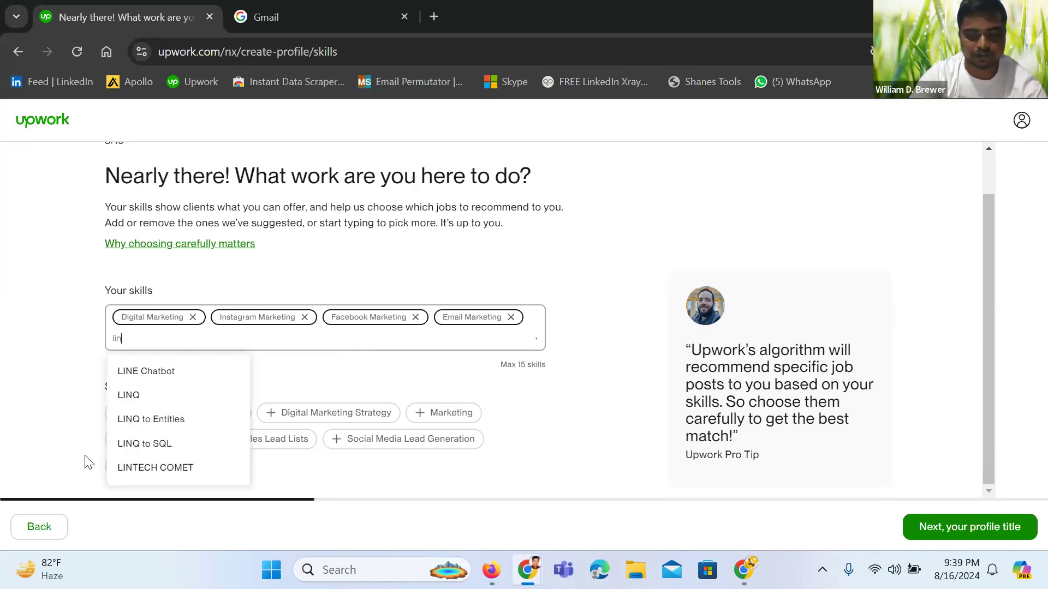
pyautogui.write('kedin')
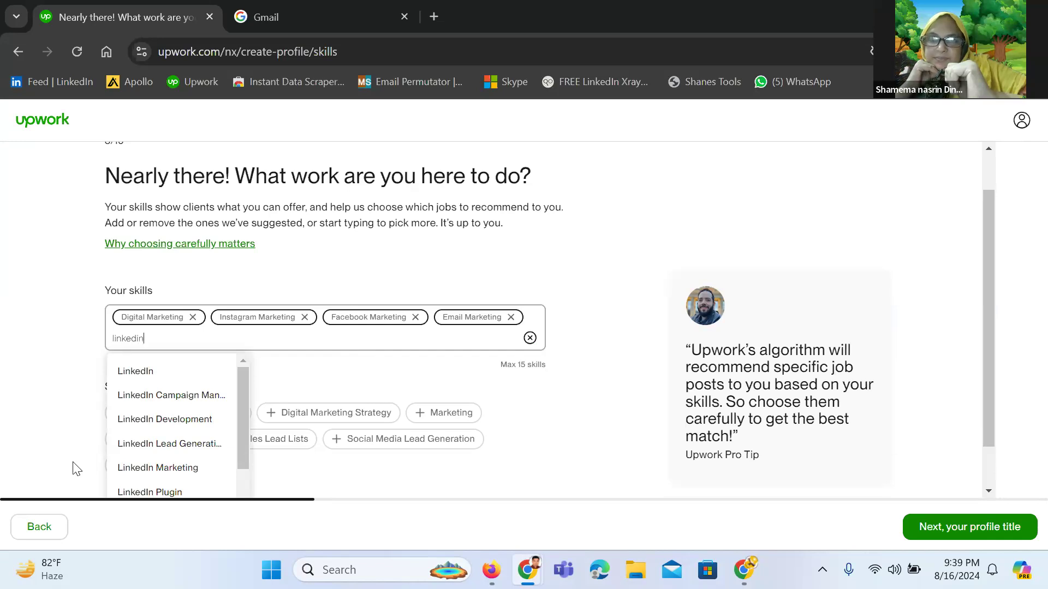
pyautogui.click(143, 472)
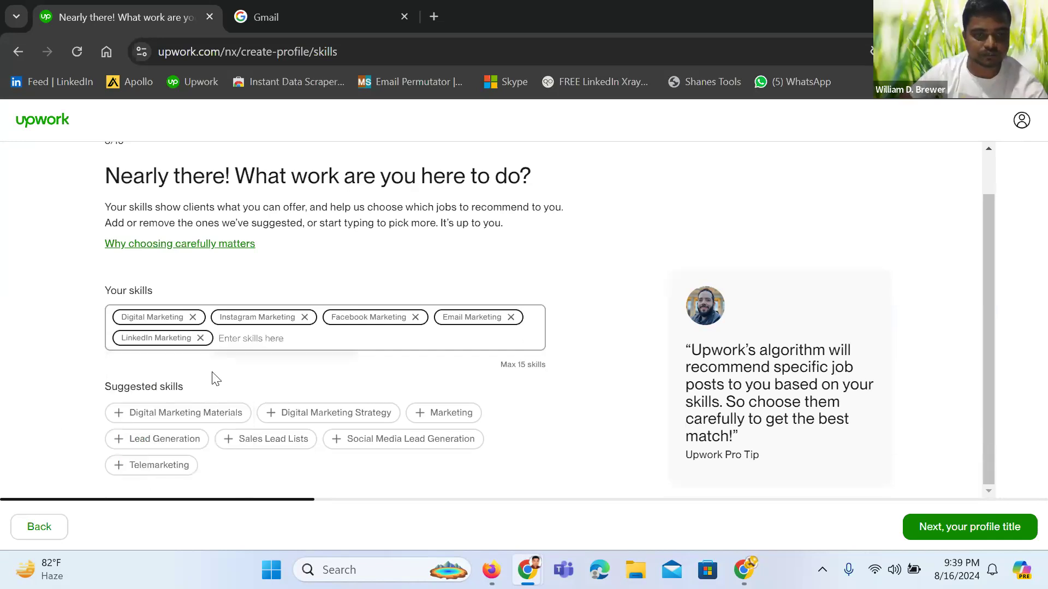
pyautogui.write('lin')
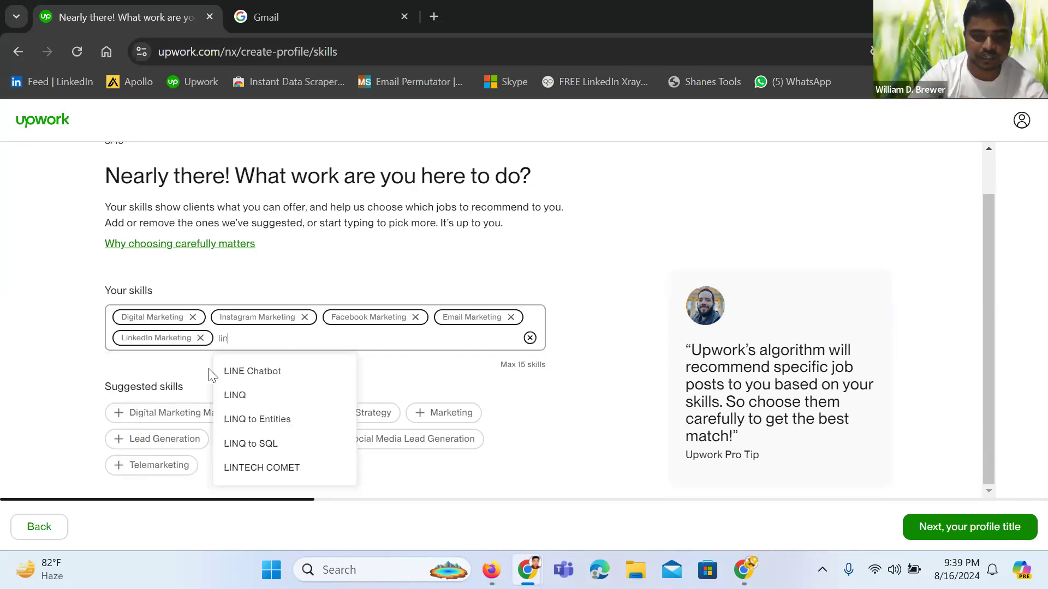
pyautogui.write('kedin')
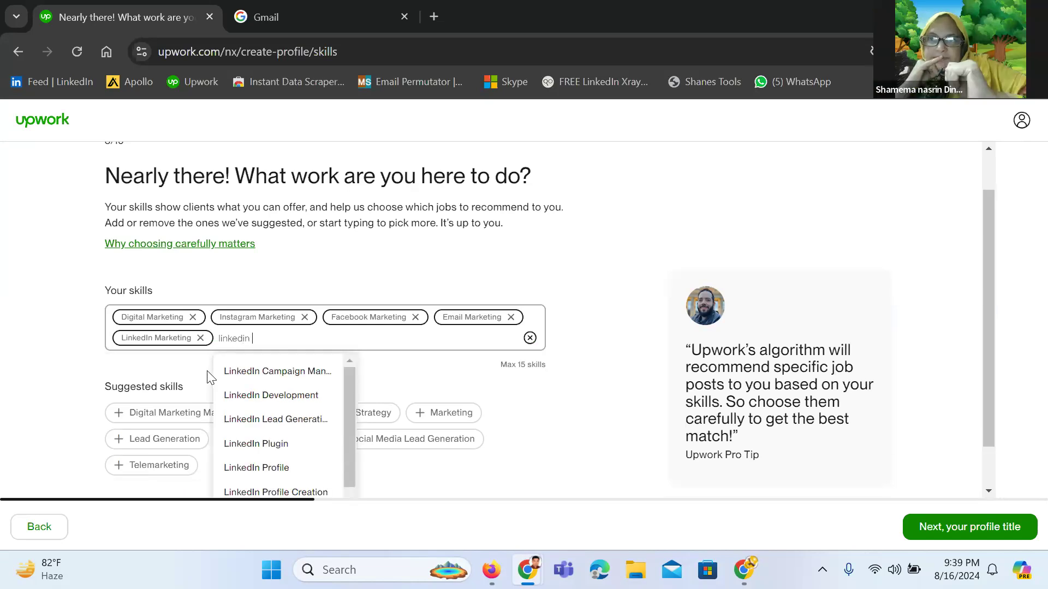
pyautogui.click(281, 424)
# Add Video Marketing, Canva and Twitter/X Marketing as skills
pyautogui.write('v')
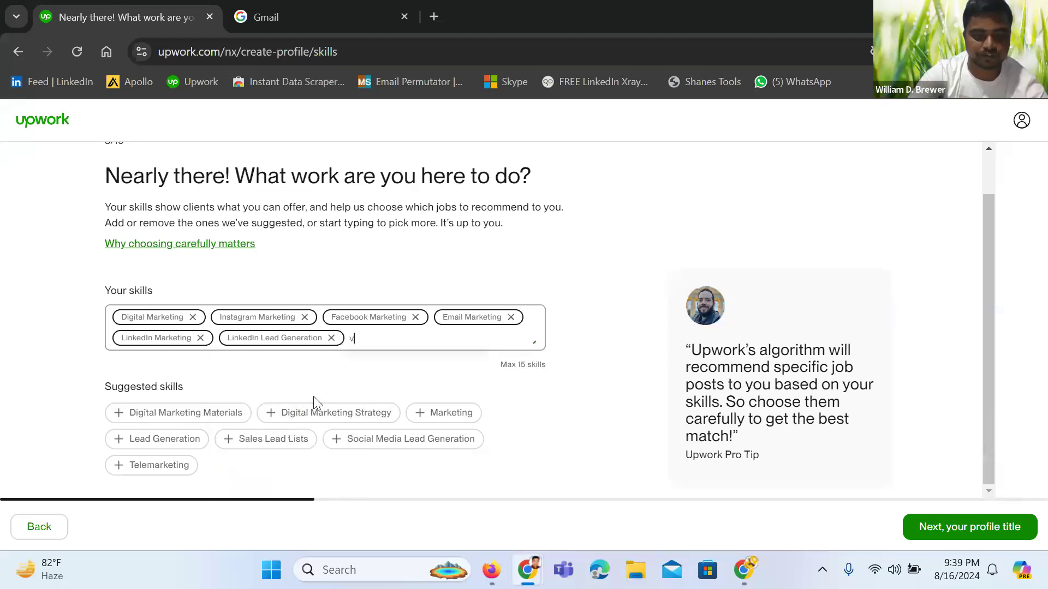
pyautogui.write('ideo')
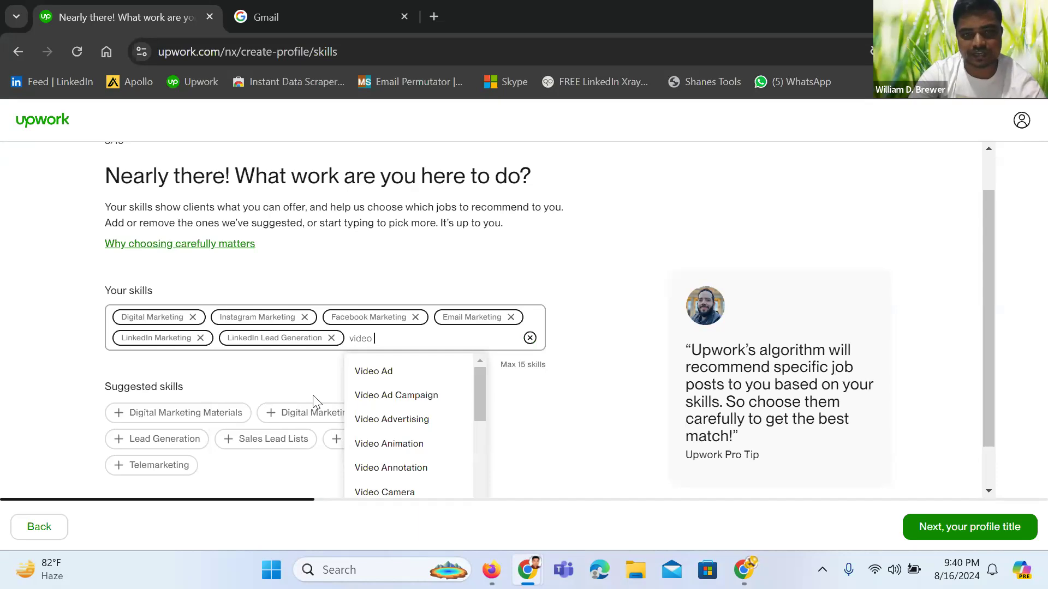
pyautogui.write(' market')
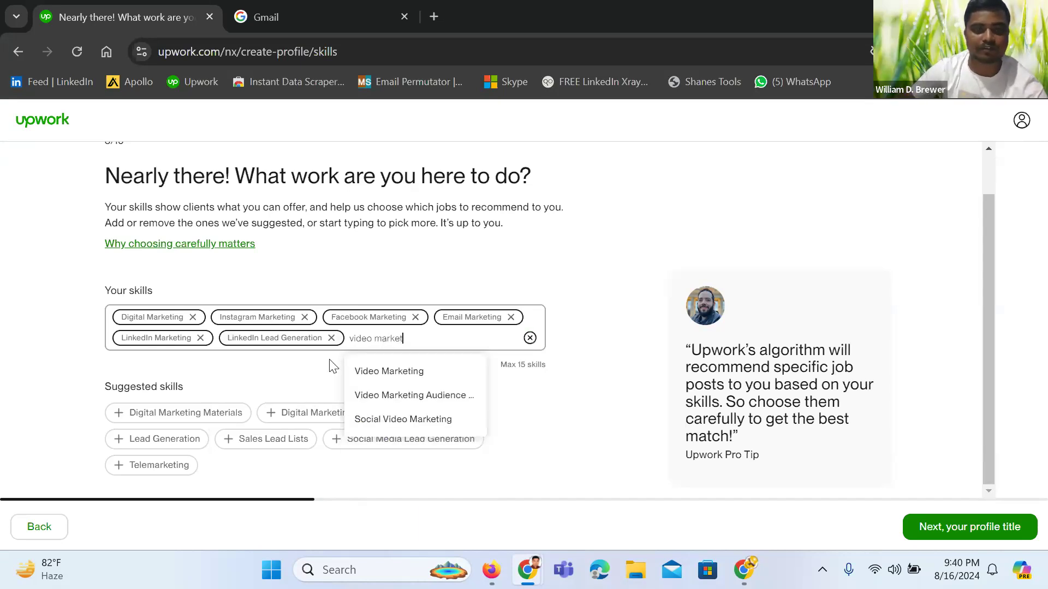
pyautogui.click(396, 372)
pyautogui.write('canva')
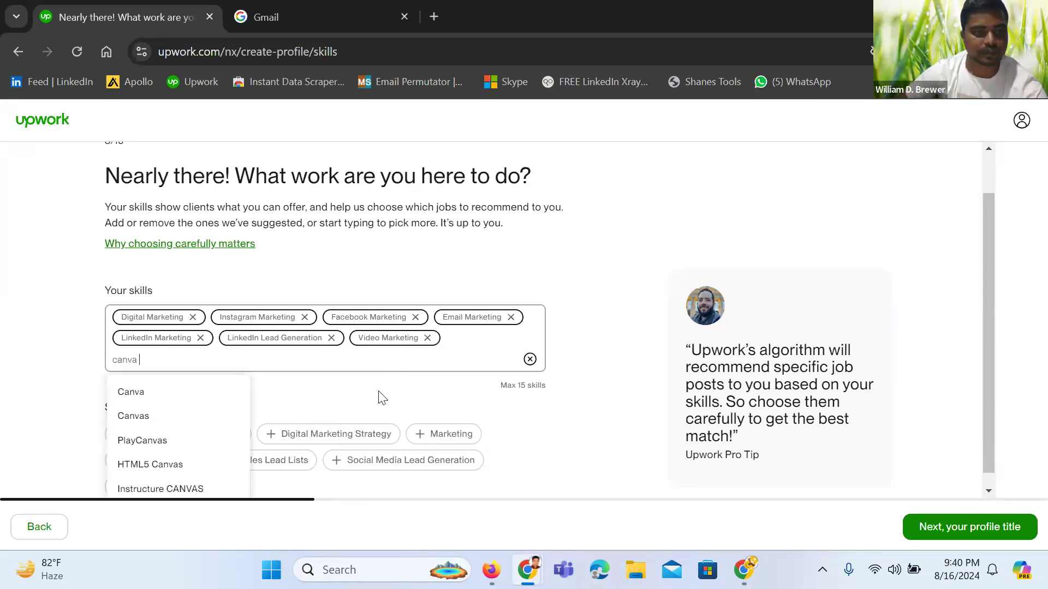
pyautogui.click(154, 394)
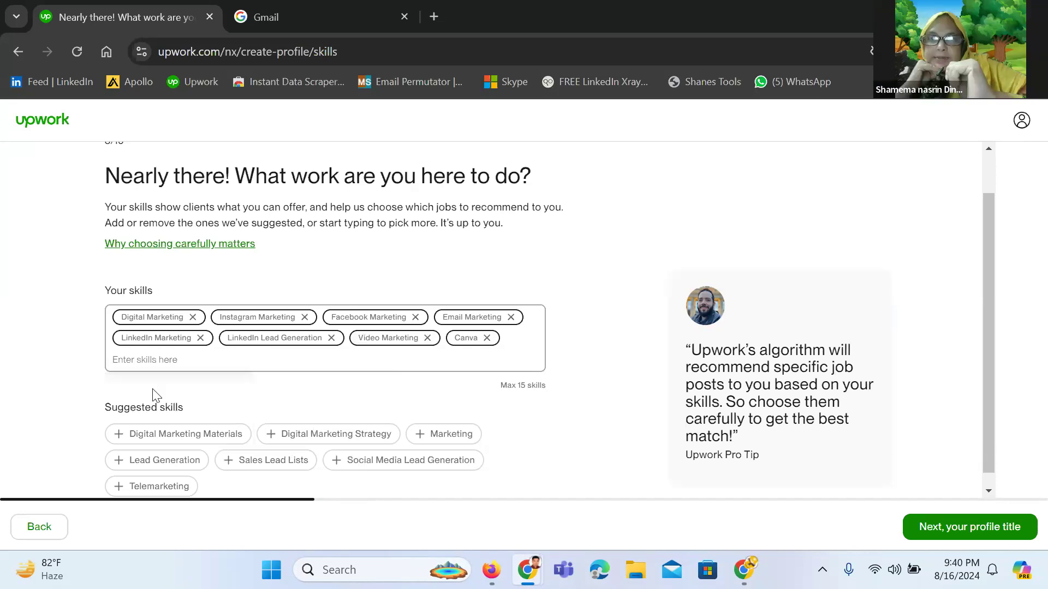
pyautogui.write('t')
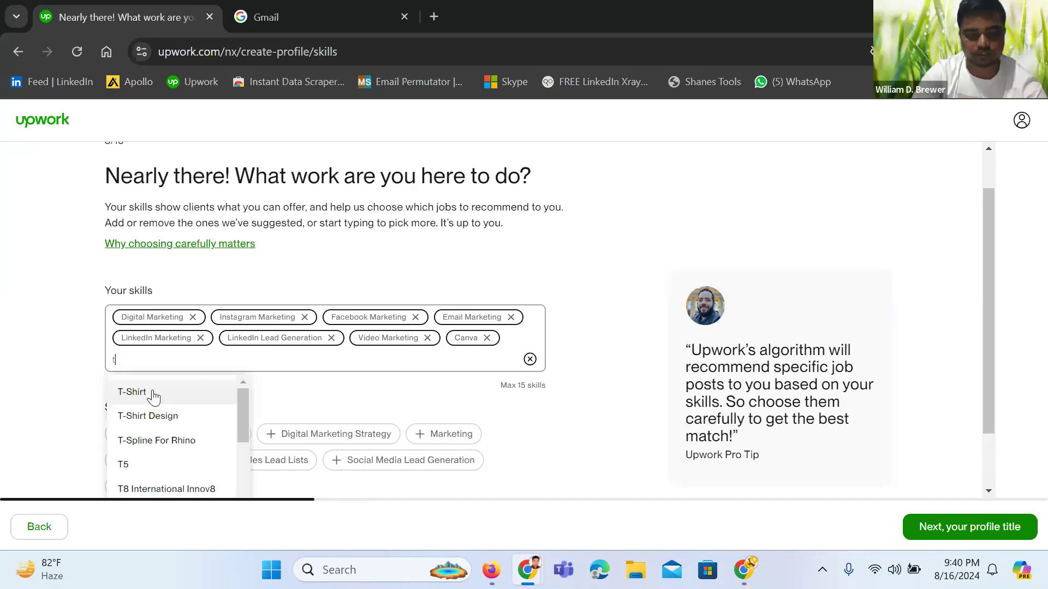
pyautogui.write('witter')
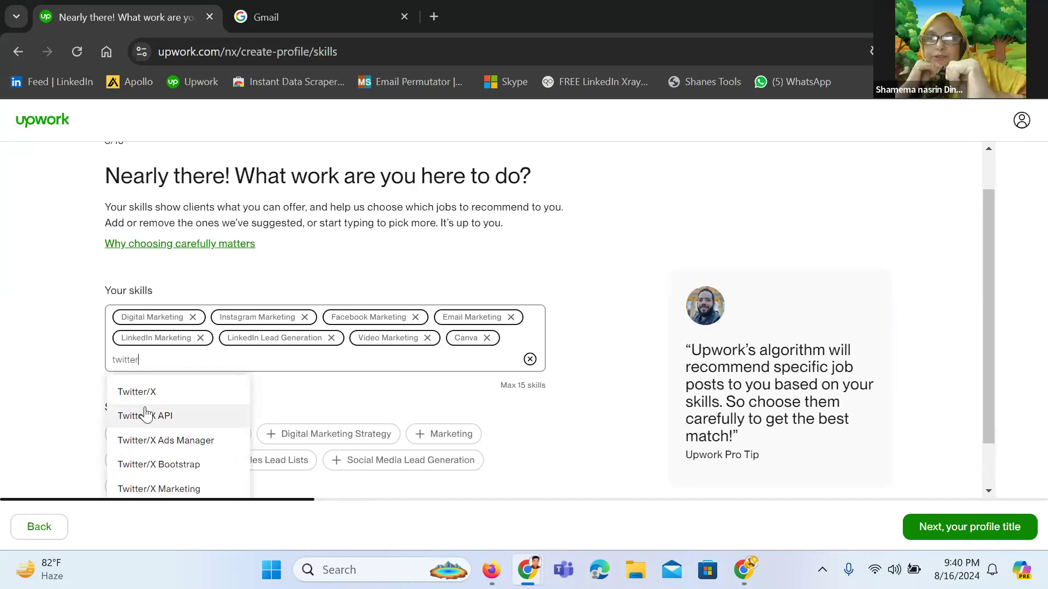
pyautogui.click(170, 489)
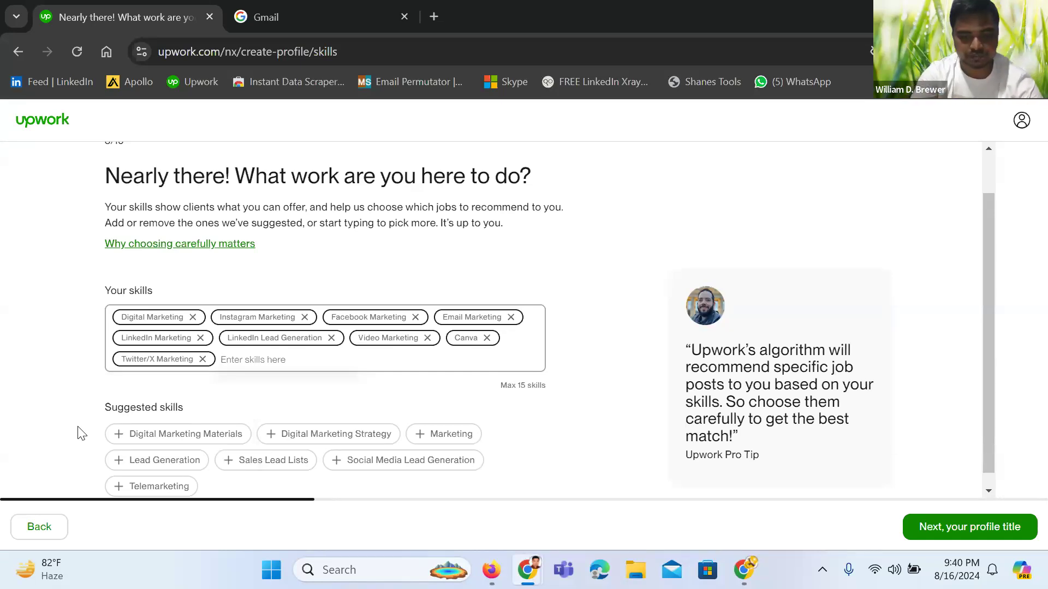
# Add Email List and Influencer Research as skills
pyautogui.write('ema')
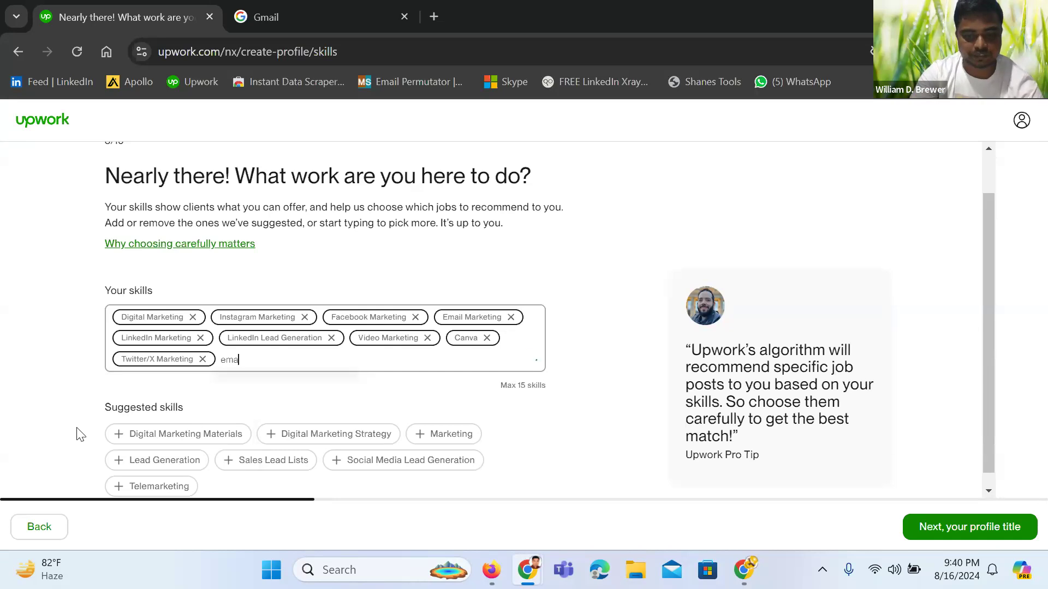
pyautogui.write('il ')
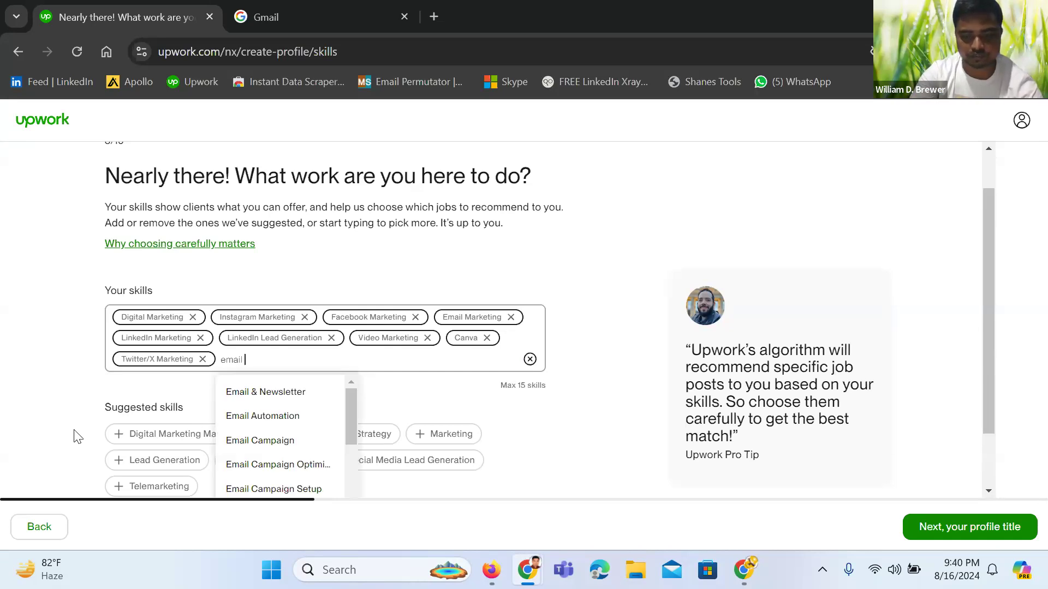
pyautogui.write('list')
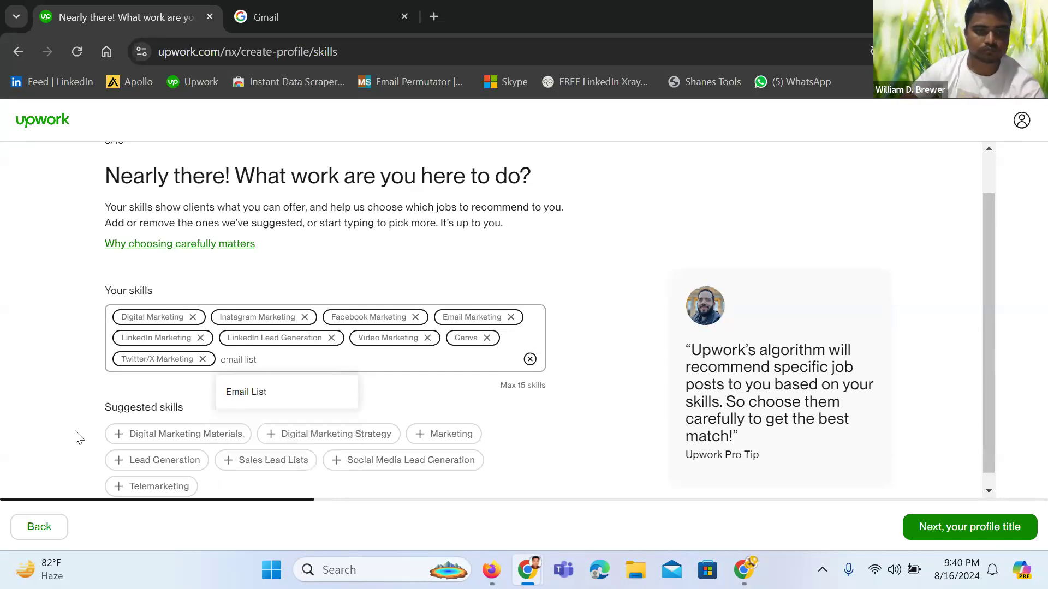
pyautogui.click(281, 399)
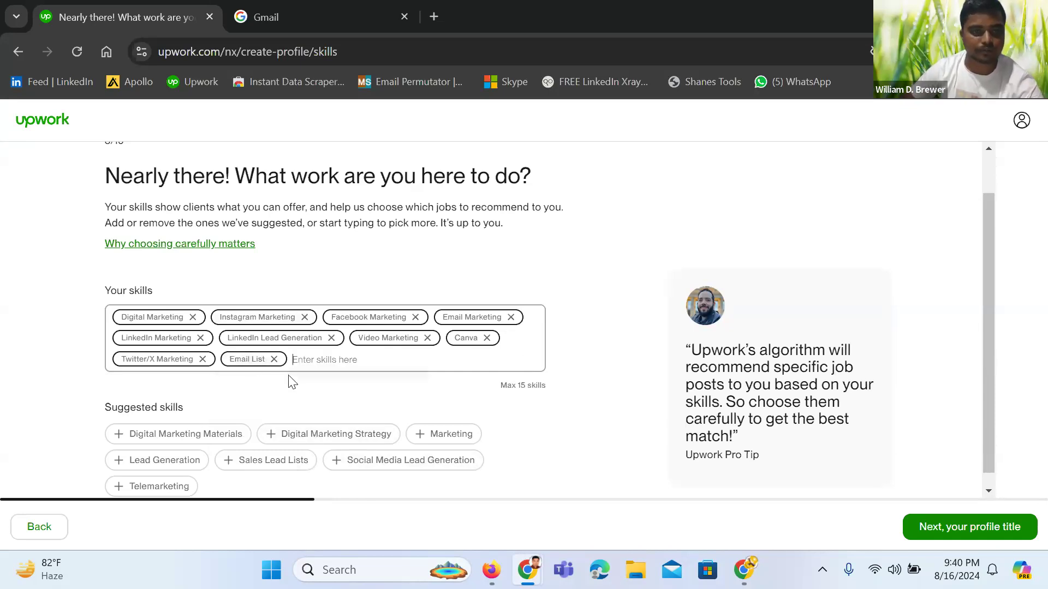
pyautogui.write('influ')
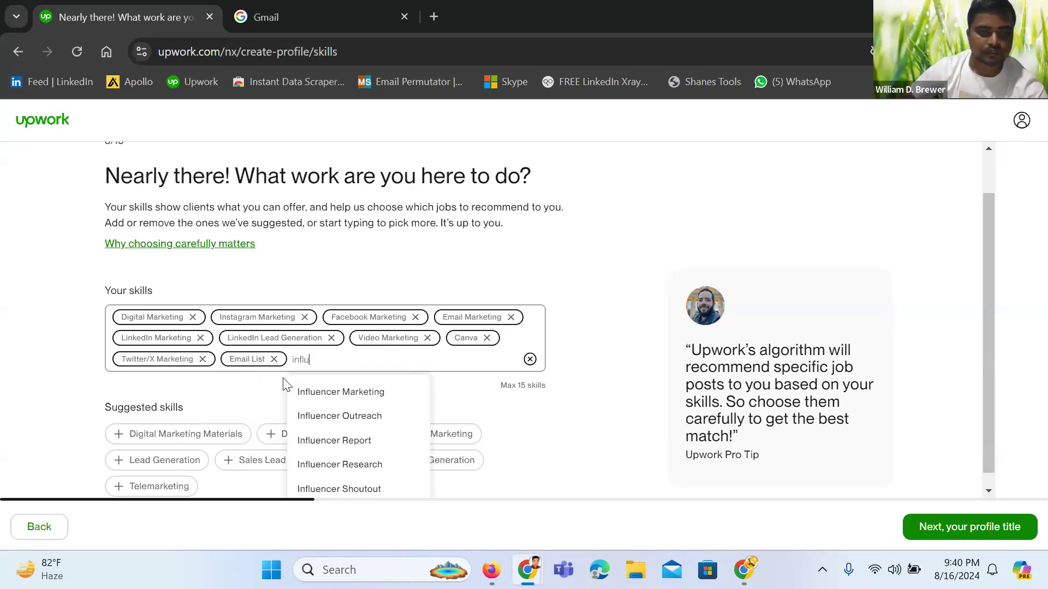
pyautogui.click(361, 465)
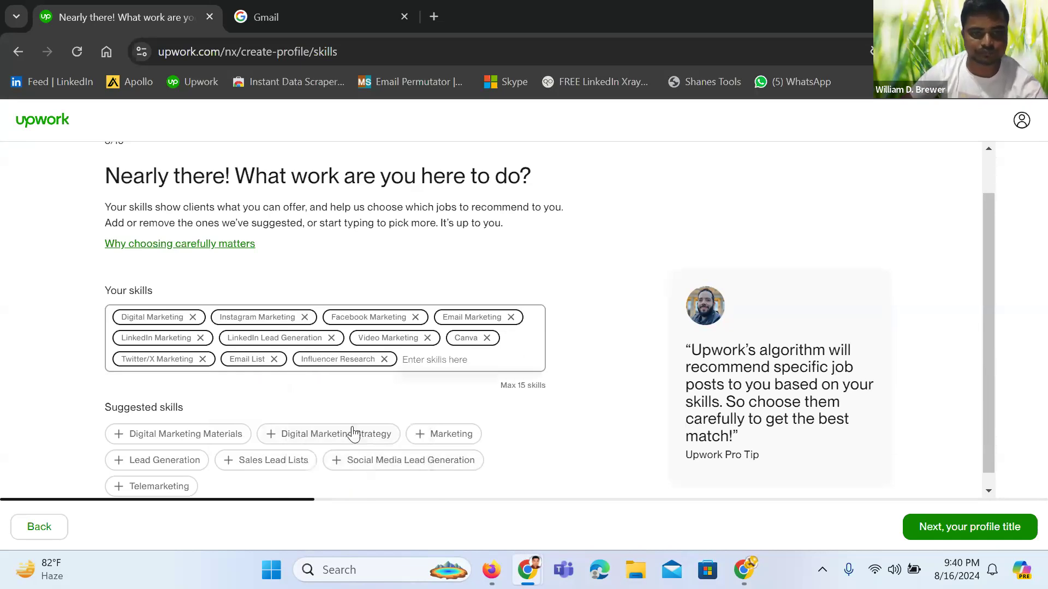
pyautogui.write('influ')
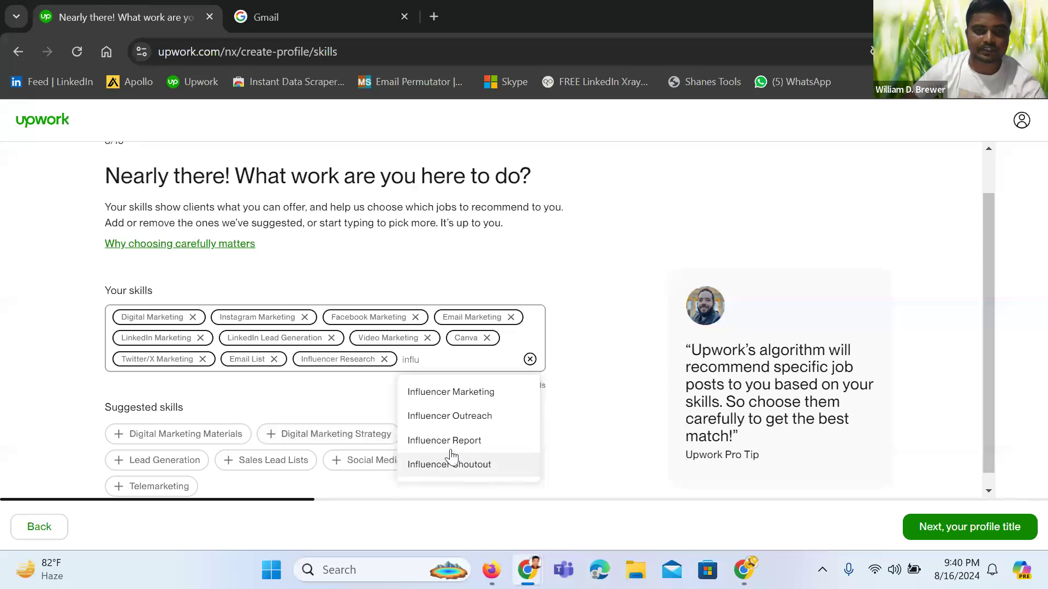
# Add Influencer Marketing, Social Media Lead Generation, Digital Marketing Strategy and Lead Generation, reaching 15 skills
pyautogui.click(457, 401)
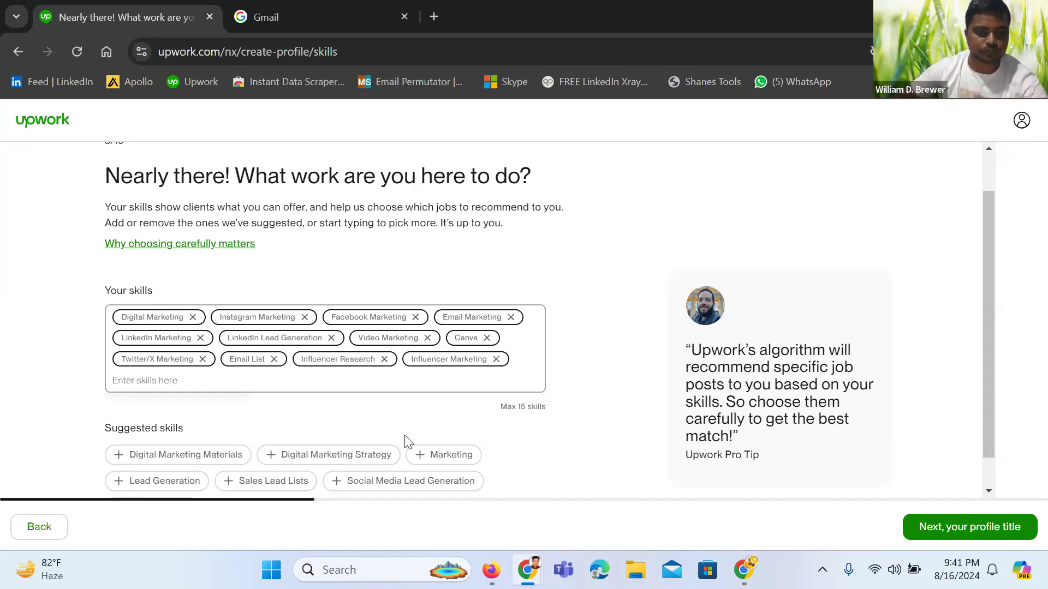
pyautogui.click(415, 484)
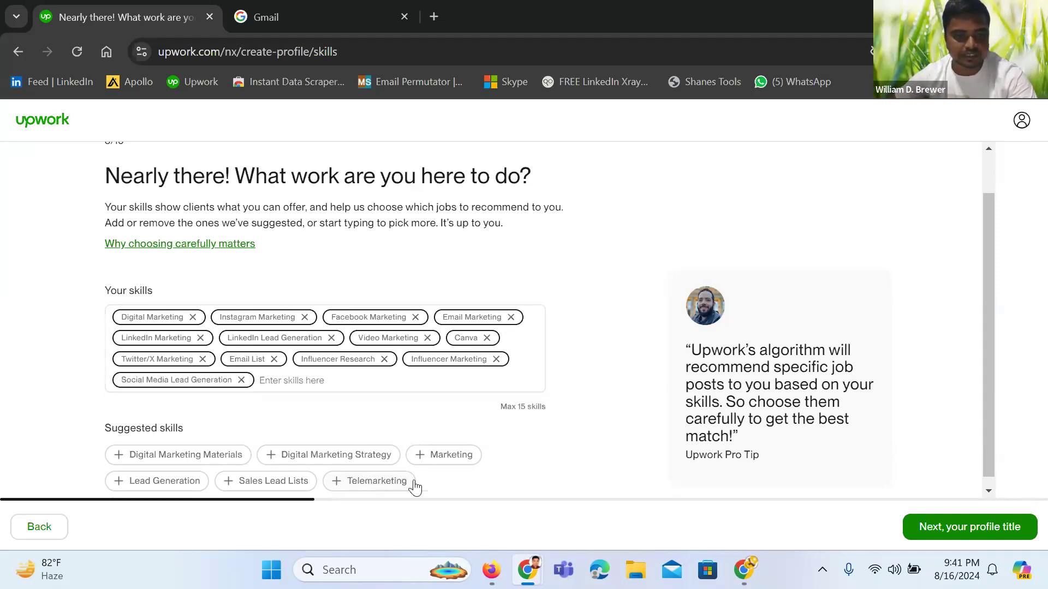
pyautogui.click(329, 463)
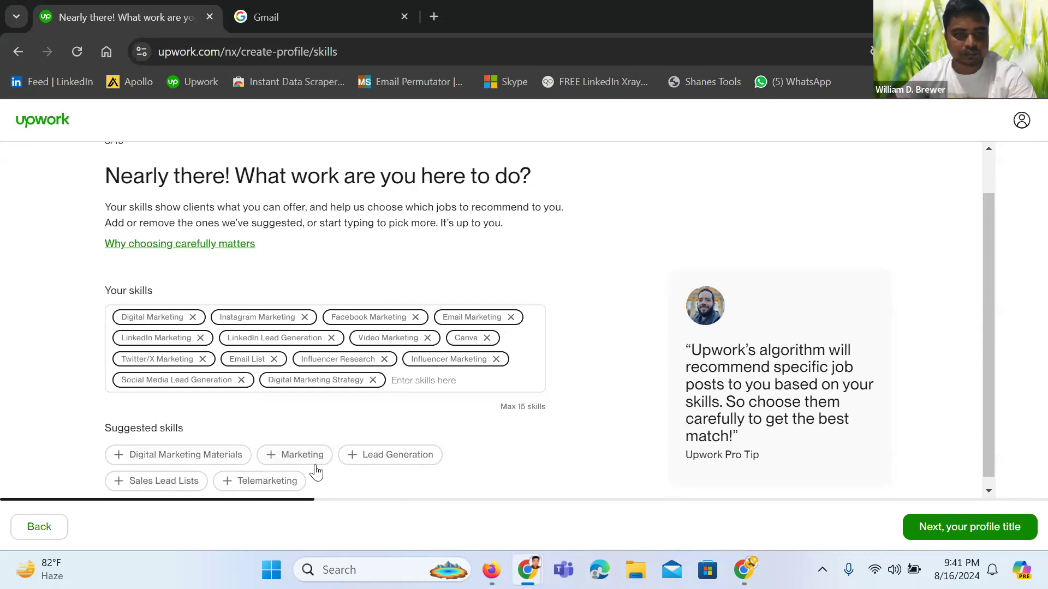
pyautogui.click(375, 461)
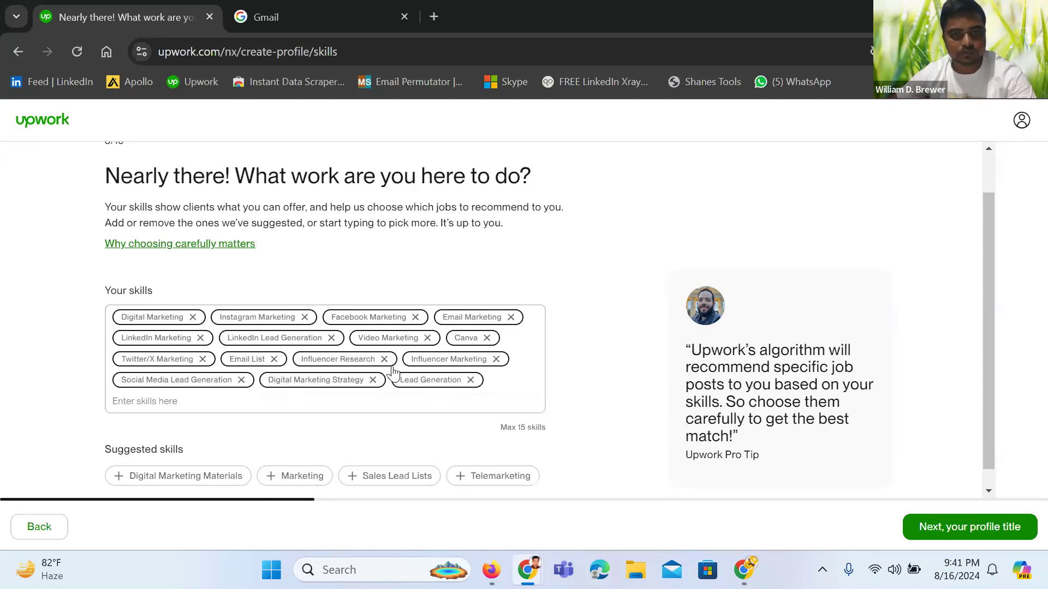
pyautogui.scroll(-1, 495, 446)
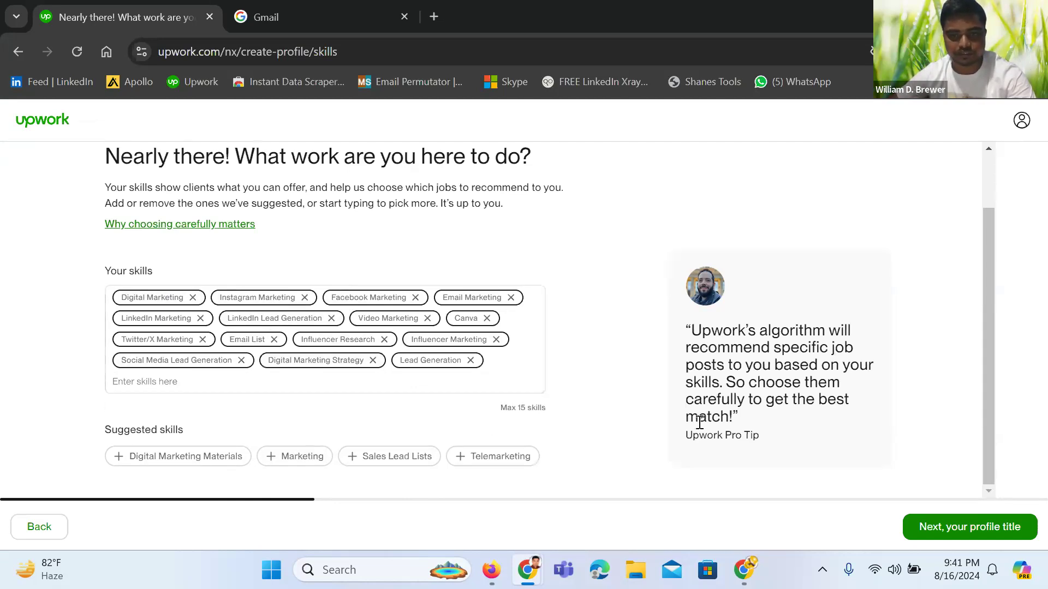
# On the profile title step, enter 'Digital Marketer' as the professional role
pyautogui.click(984, 534)
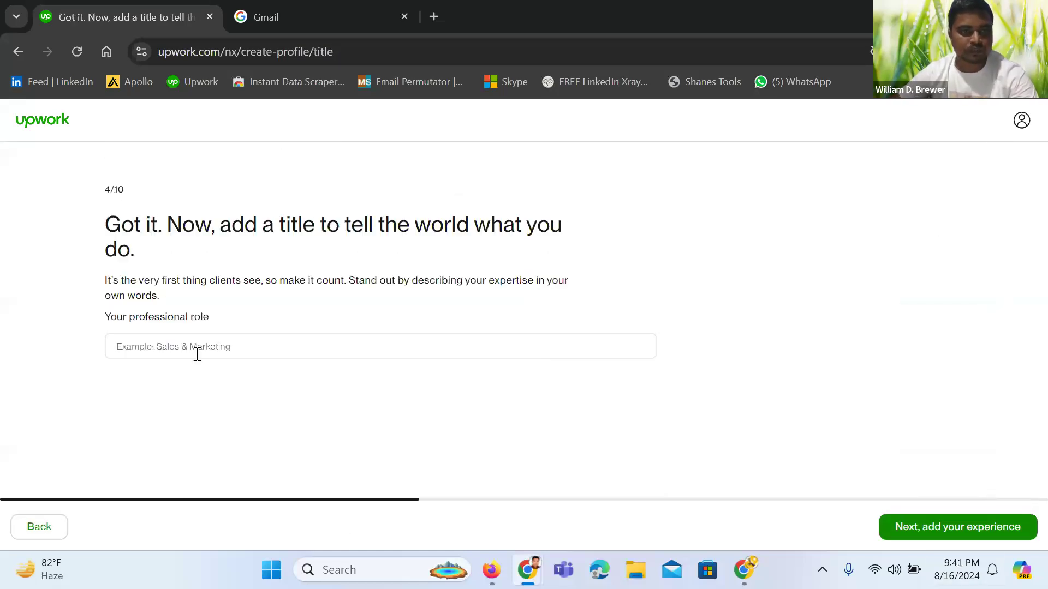
pyautogui.click(172, 345)
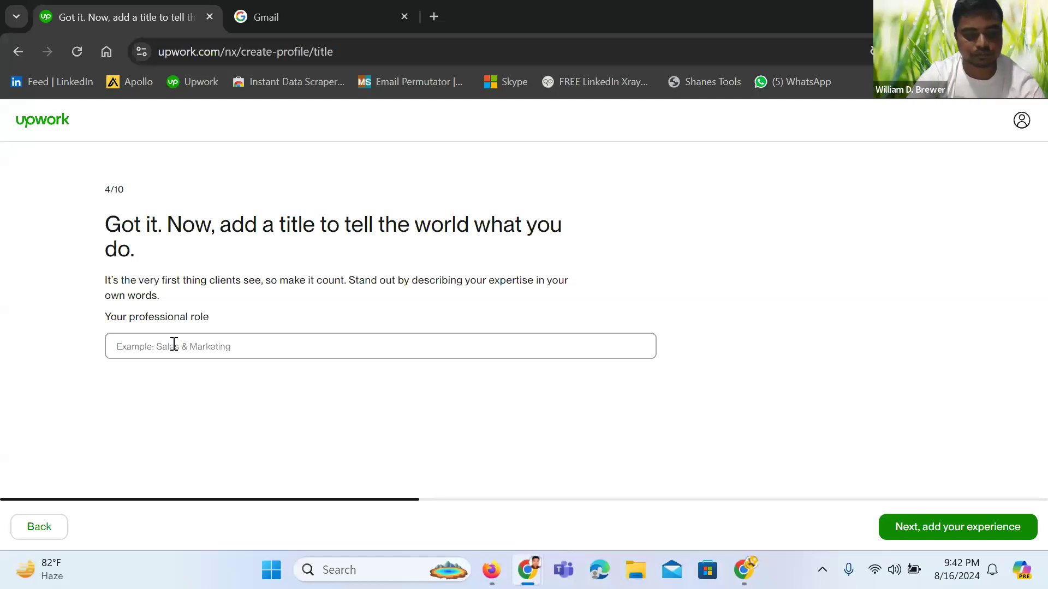
pyautogui.write('Le')
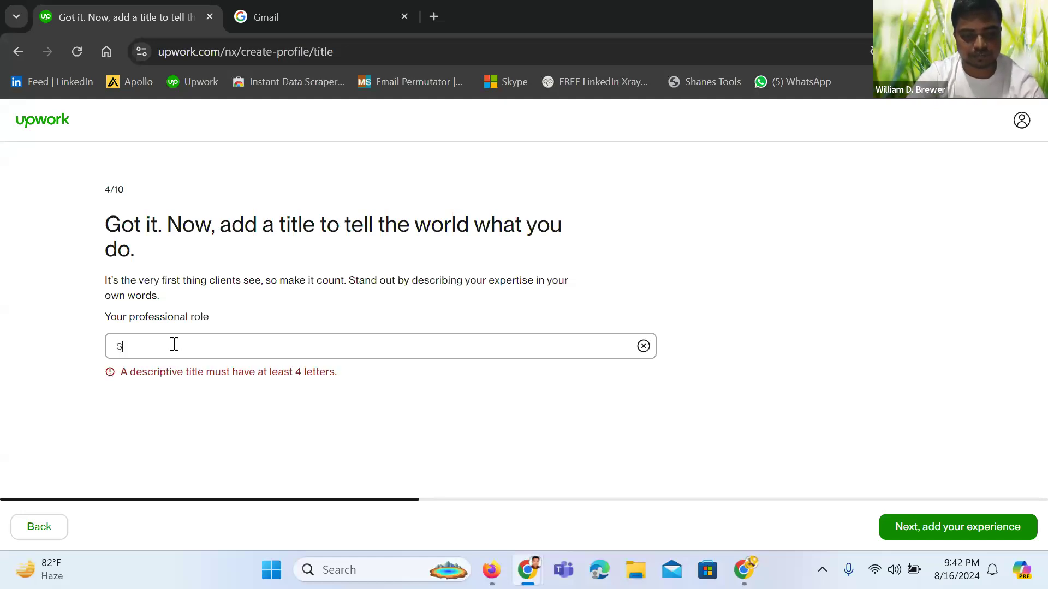
pyautogui.press('BackSpace')
pyautogui.press('BackSpace')
pyautogui.write('Dig')
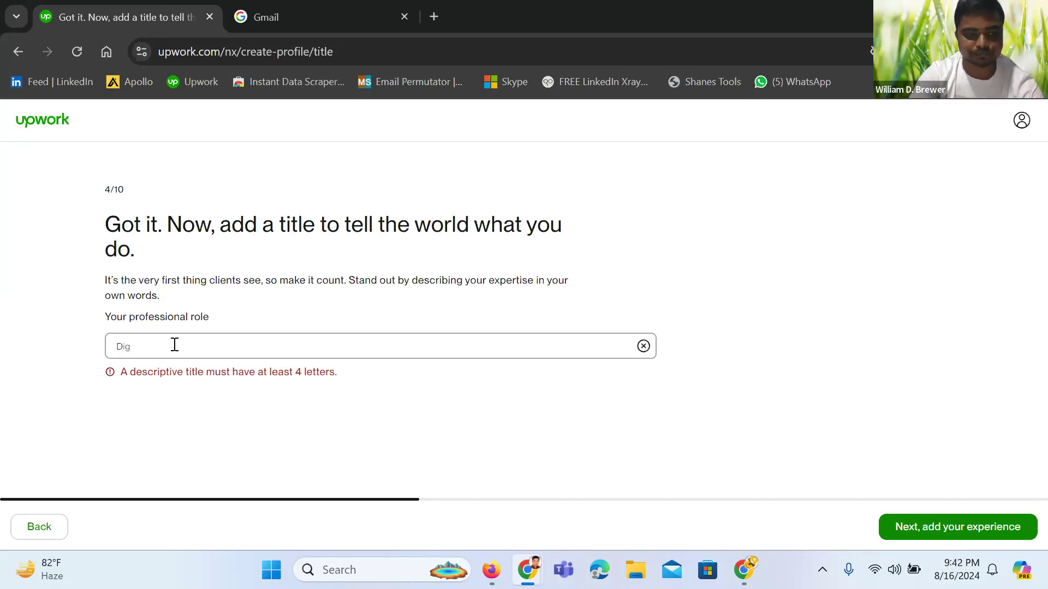
pyautogui.write('ital Marketer')
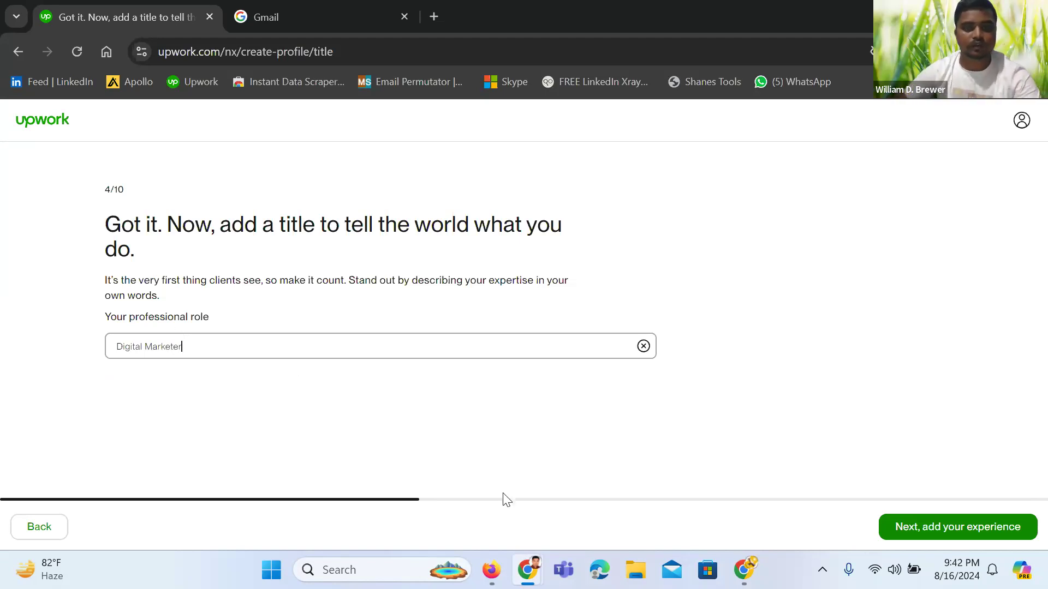
# Start a new work experience with title 'social media marketer' at company 'The It Genius'
pyautogui.click(995, 536)
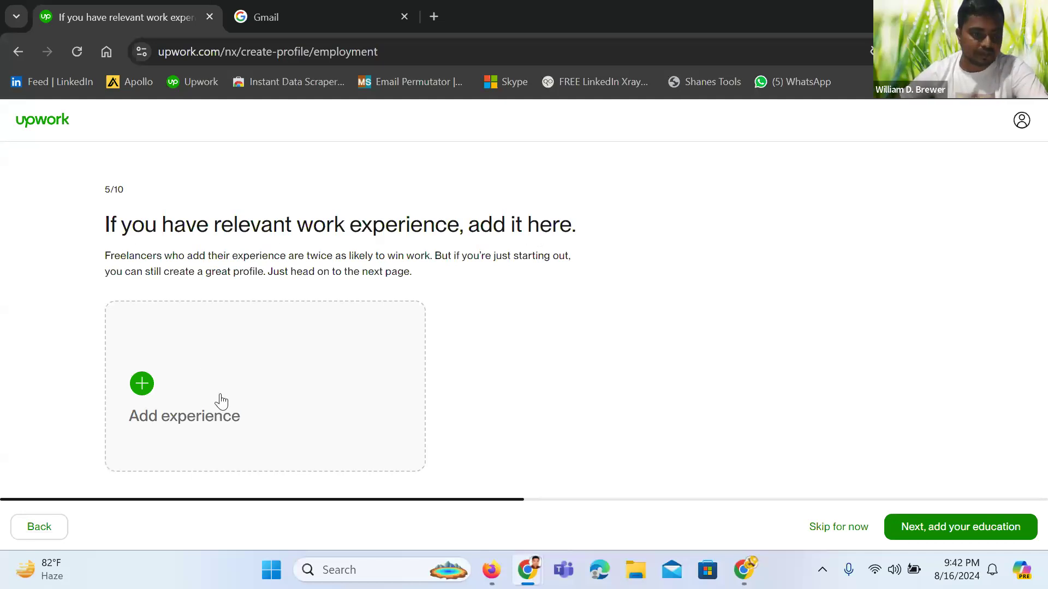
pyautogui.click(145, 384)
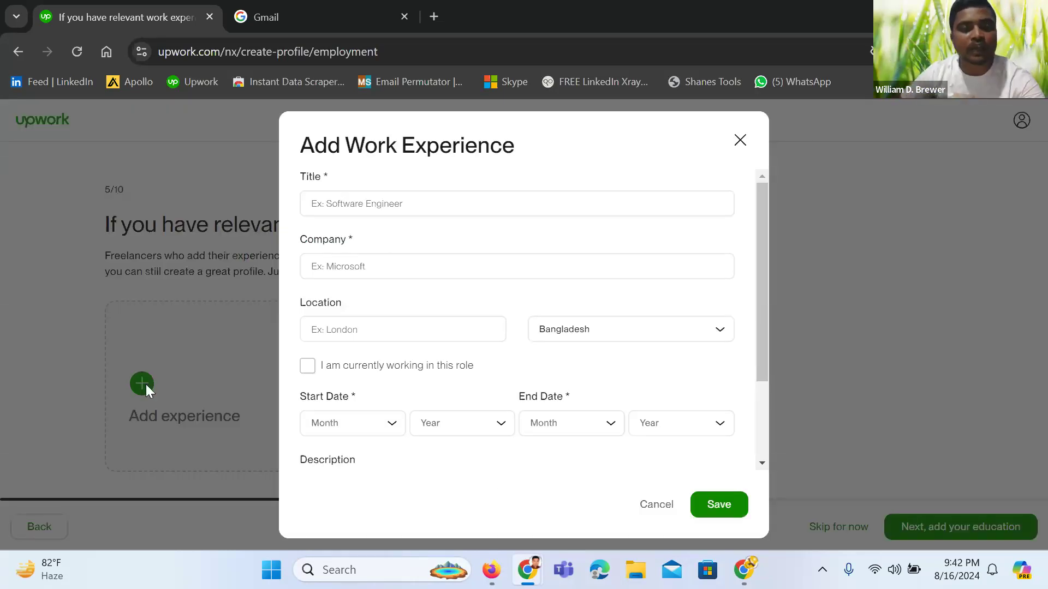
pyautogui.click(358, 207)
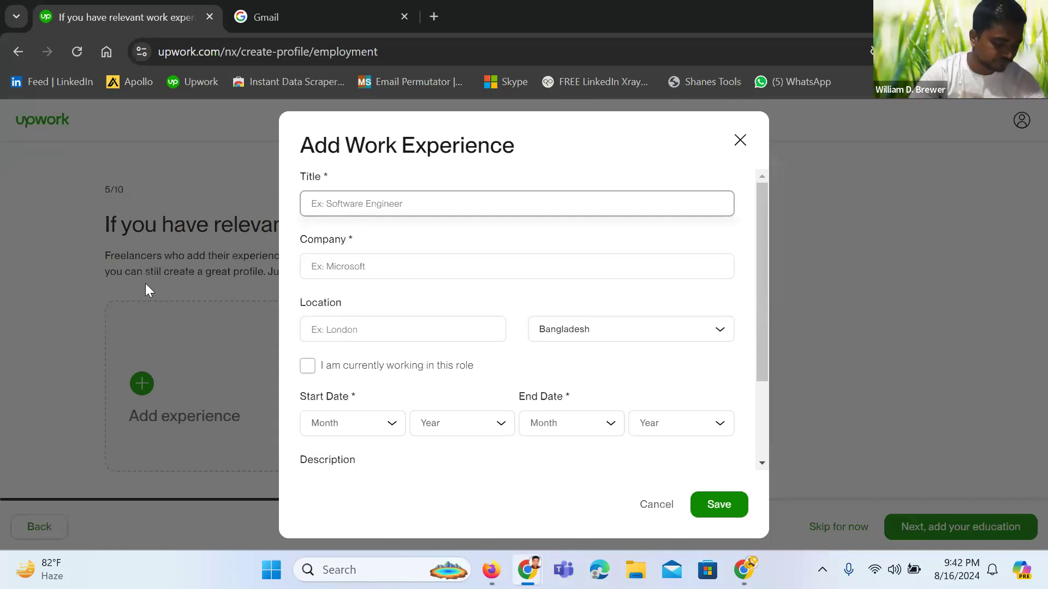
pyautogui.write('so')
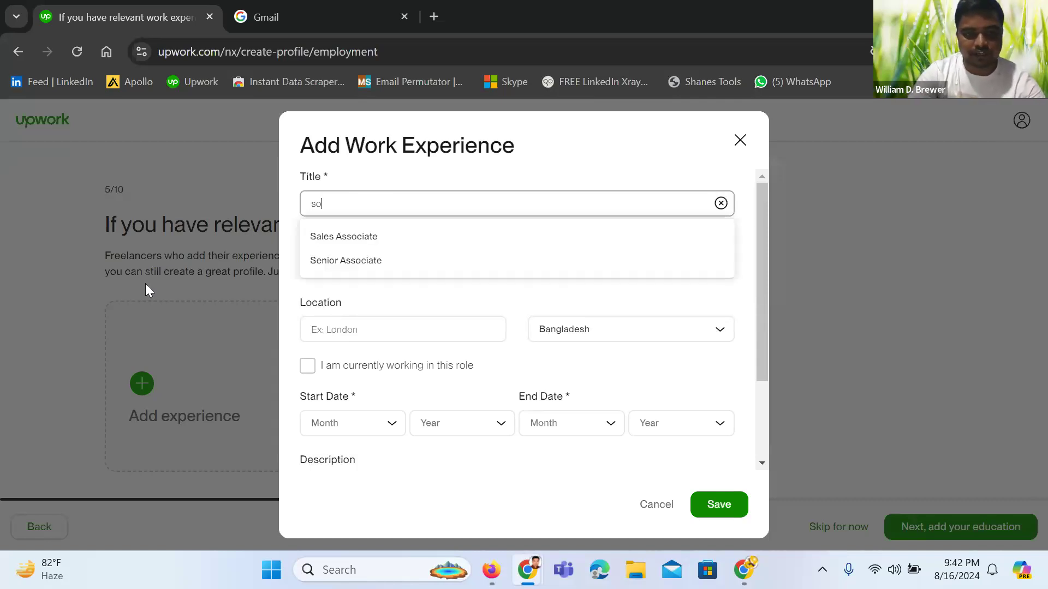
pyautogui.write('cial')
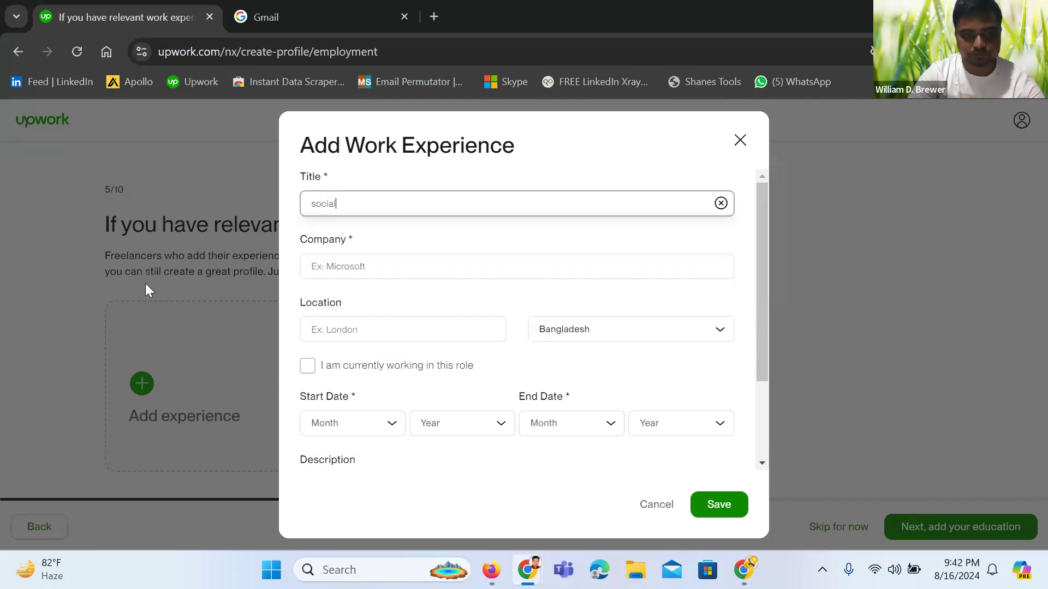
pyautogui.write(' media ma')
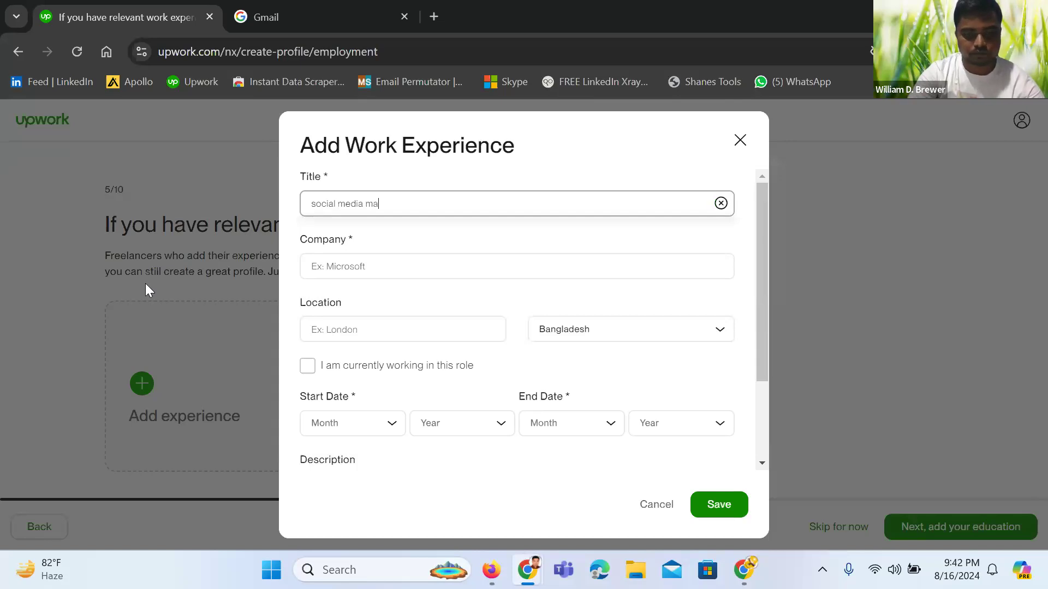
pyautogui.write('rketer')
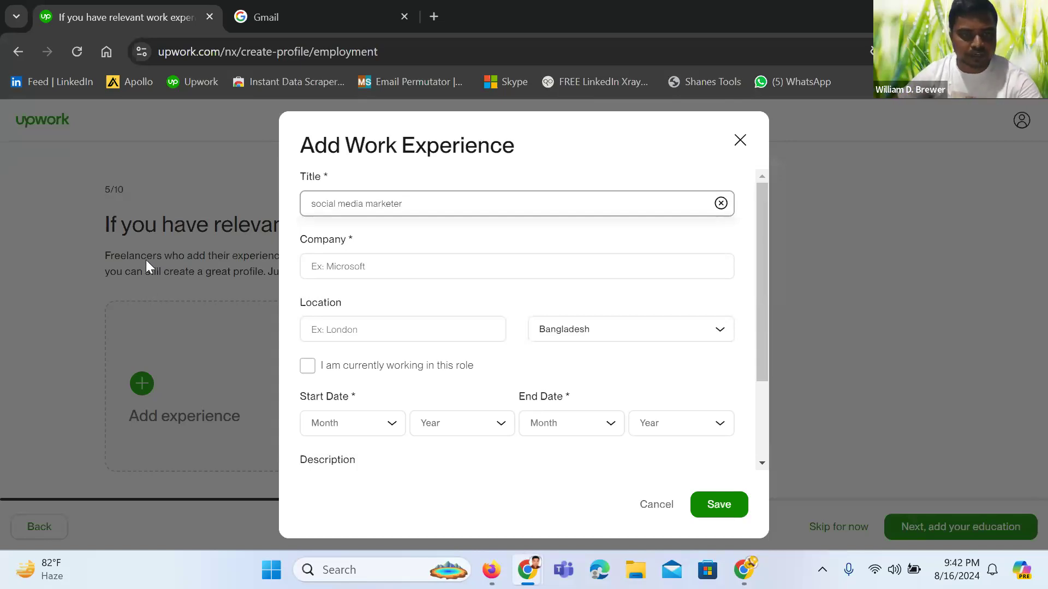
pyautogui.click(357, 268)
pyautogui.write('T')
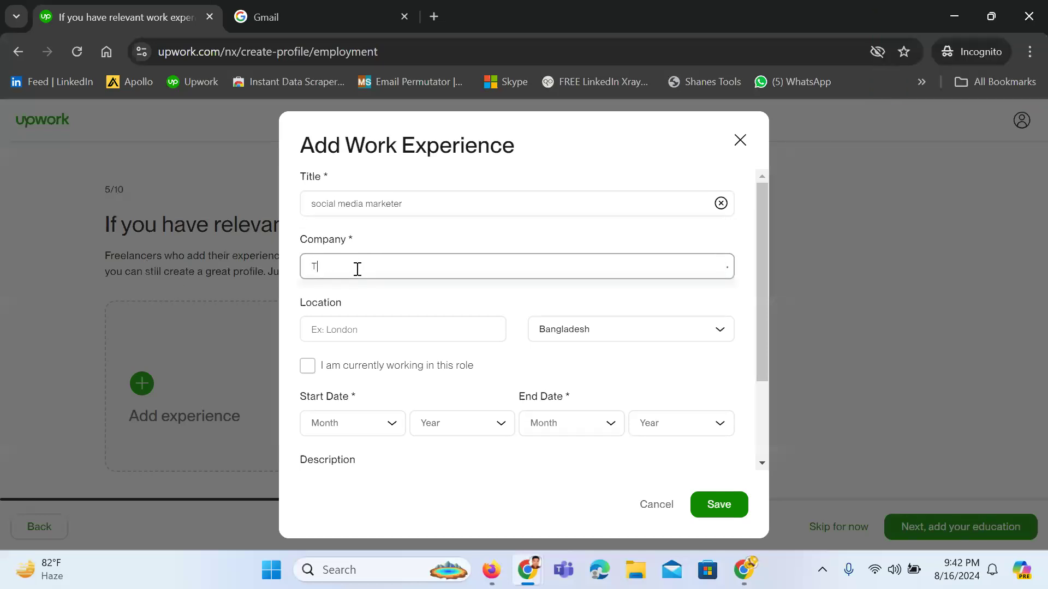
pyautogui.write('he It Gen')
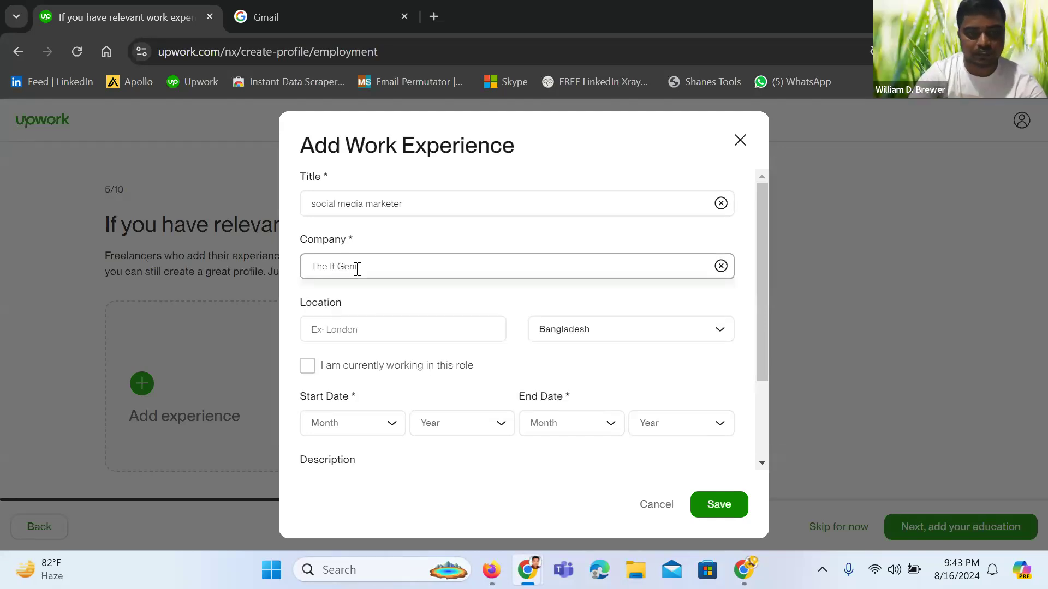
pyautogui.write('ius')
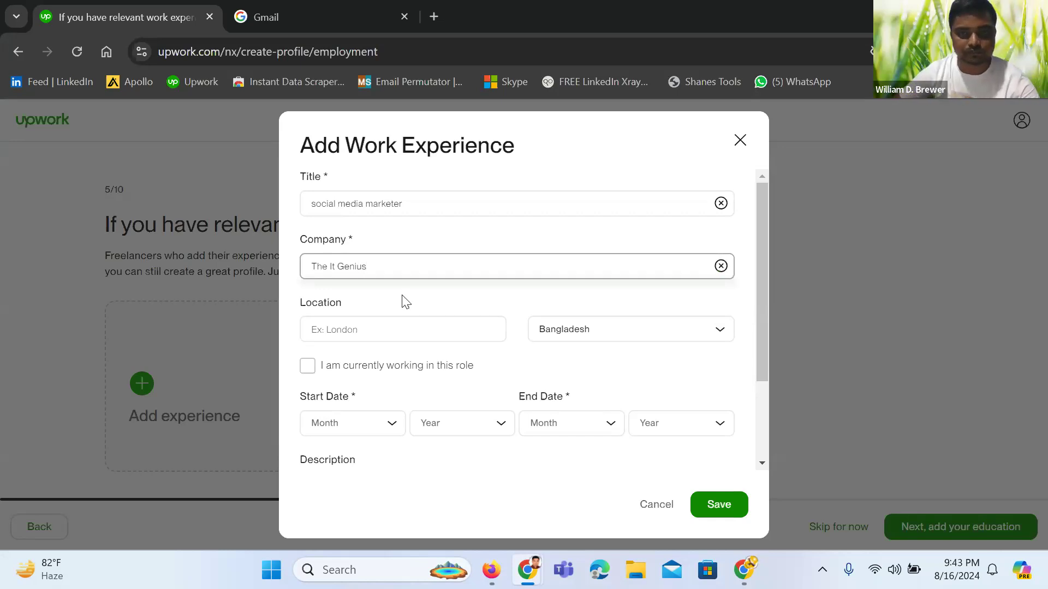
# Set the work experience location to Dhaka, Bangladesh
pyautogui.click(361, 328)
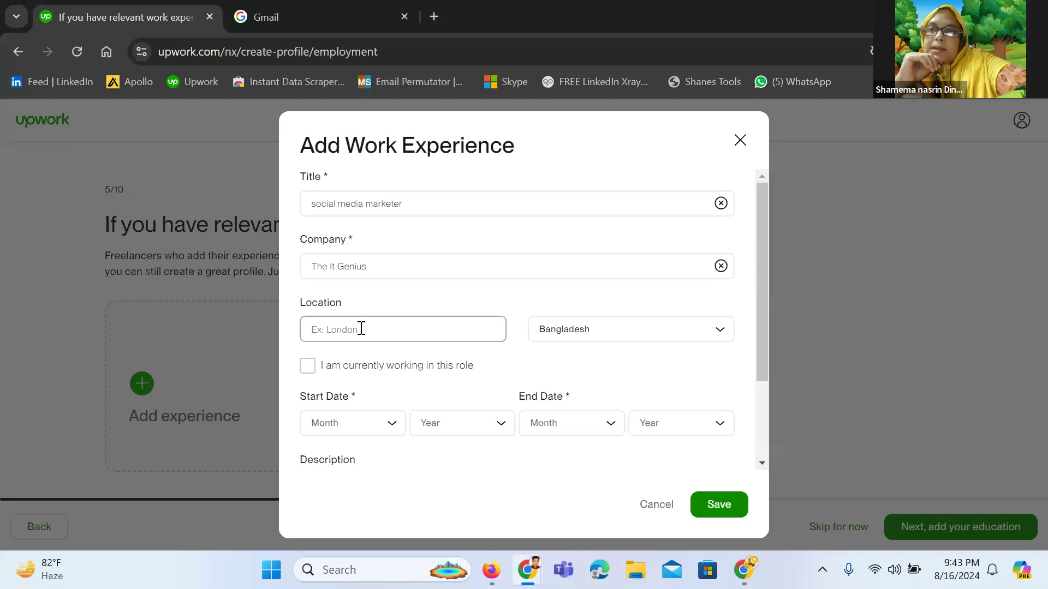
pyautogui.moveTo(454, 213); pyautogui.dragTo(367, 232)
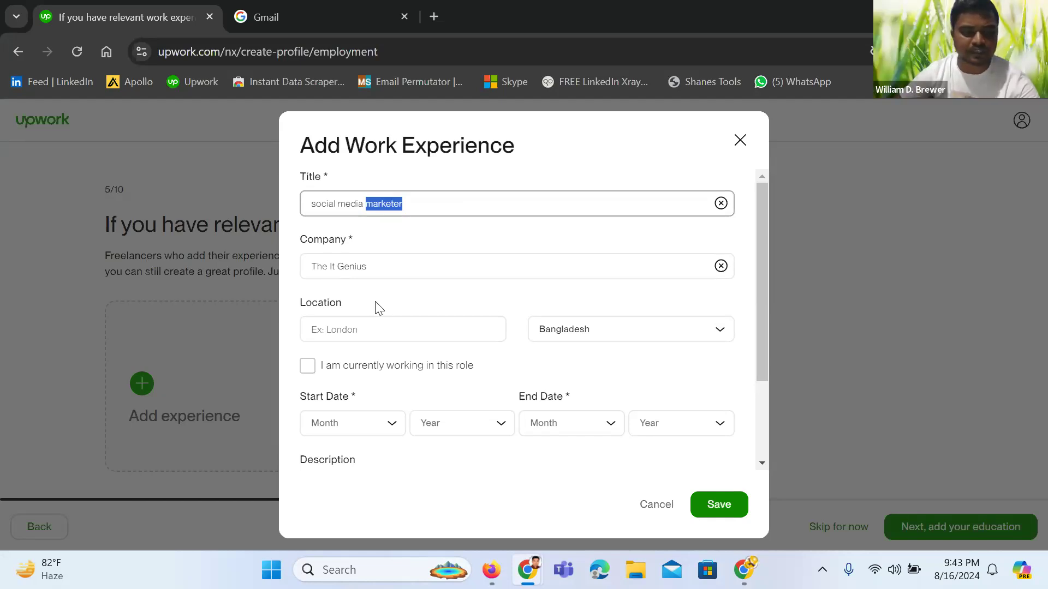
pyautogui.click(431, 201)
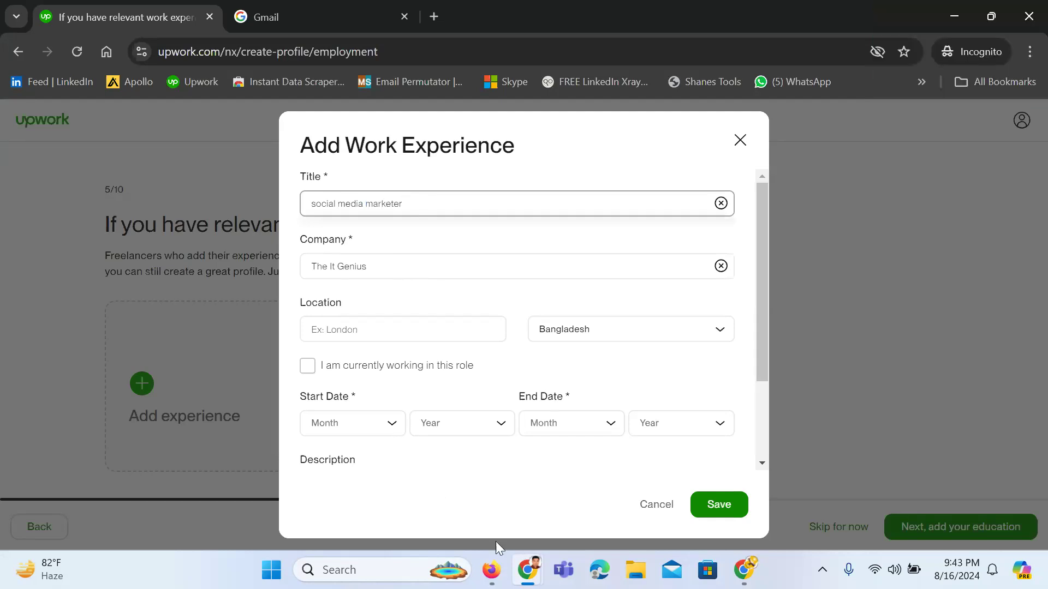
pyautogui.moveTo(527, 570)
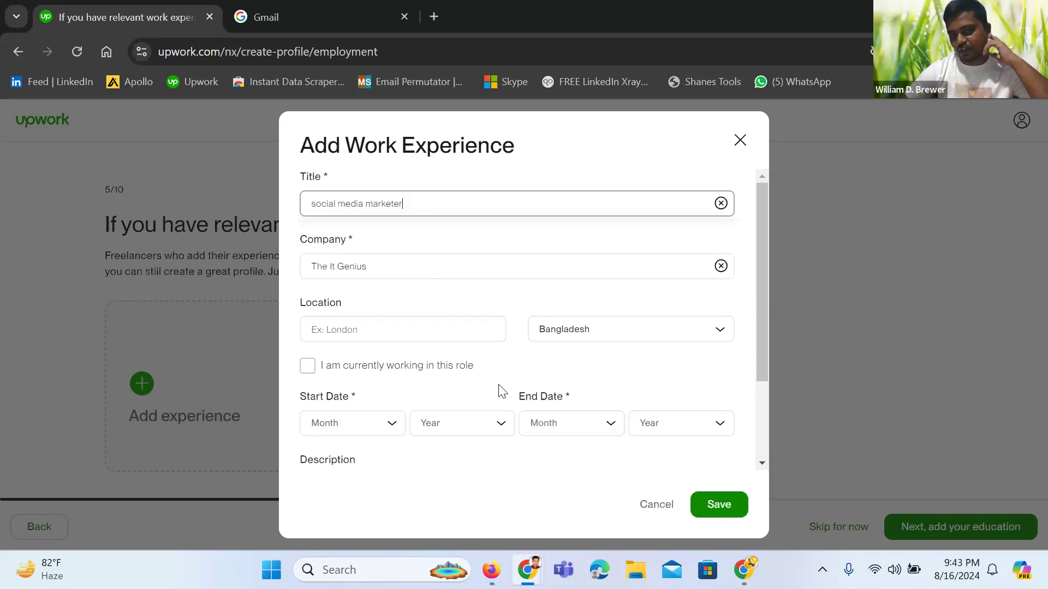
pyautogui.click(404, 330)
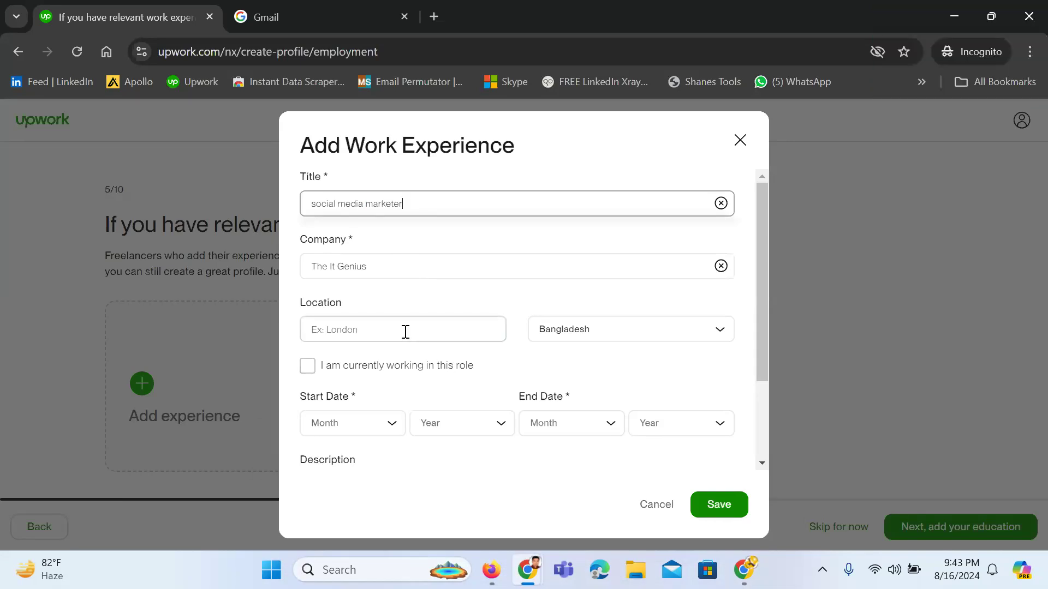
pyautogui.write('Dhaka')
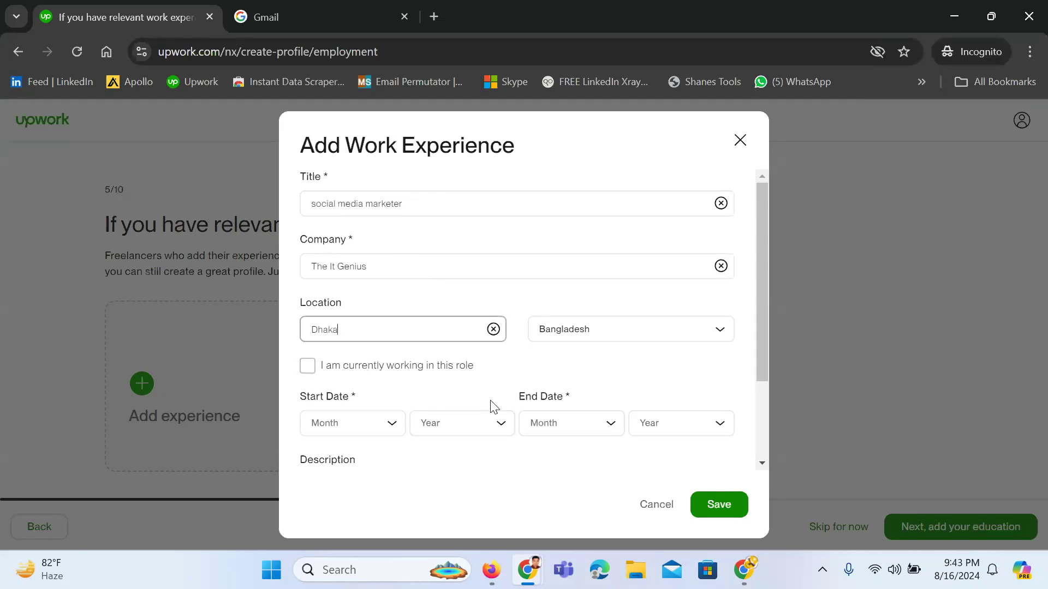
# Mark the job as current, starting January 2024
pyautogui.click(309, 368)
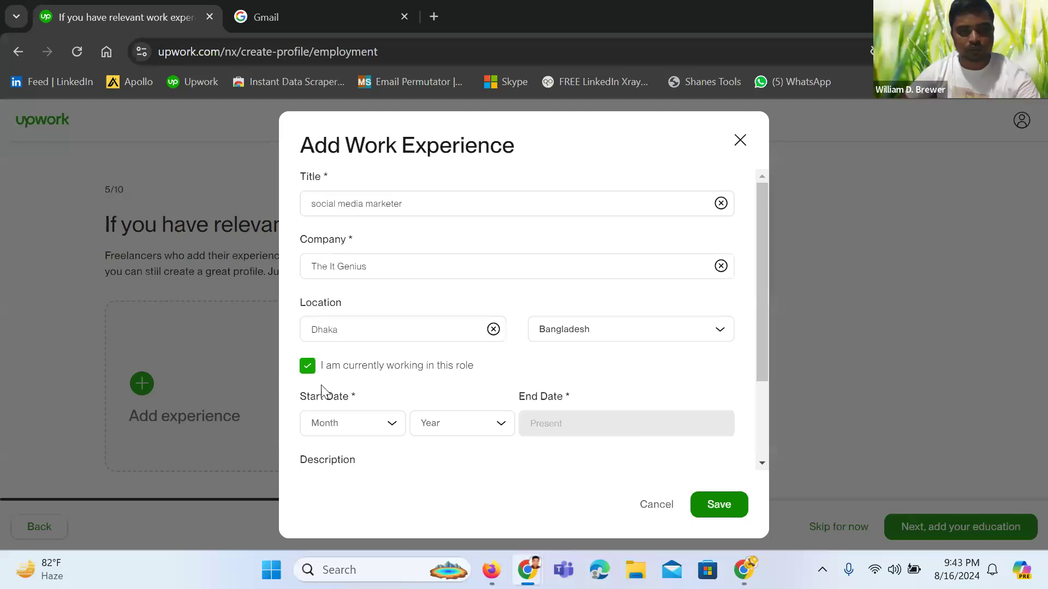
pyautogui.click(388, 435)
pyautogui.click(347, 455)
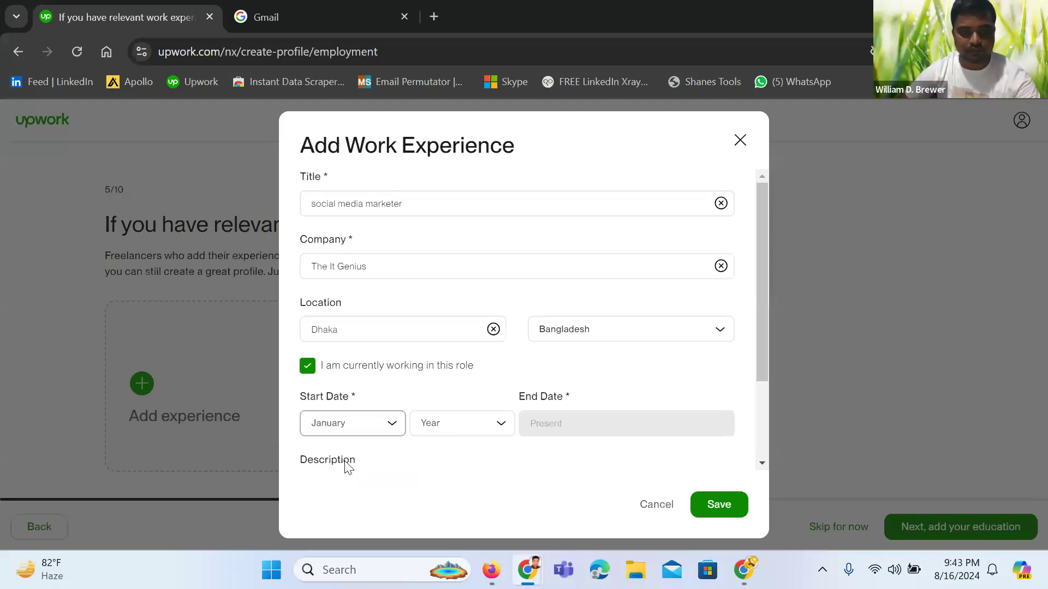
pyautogui.click(458, 438)
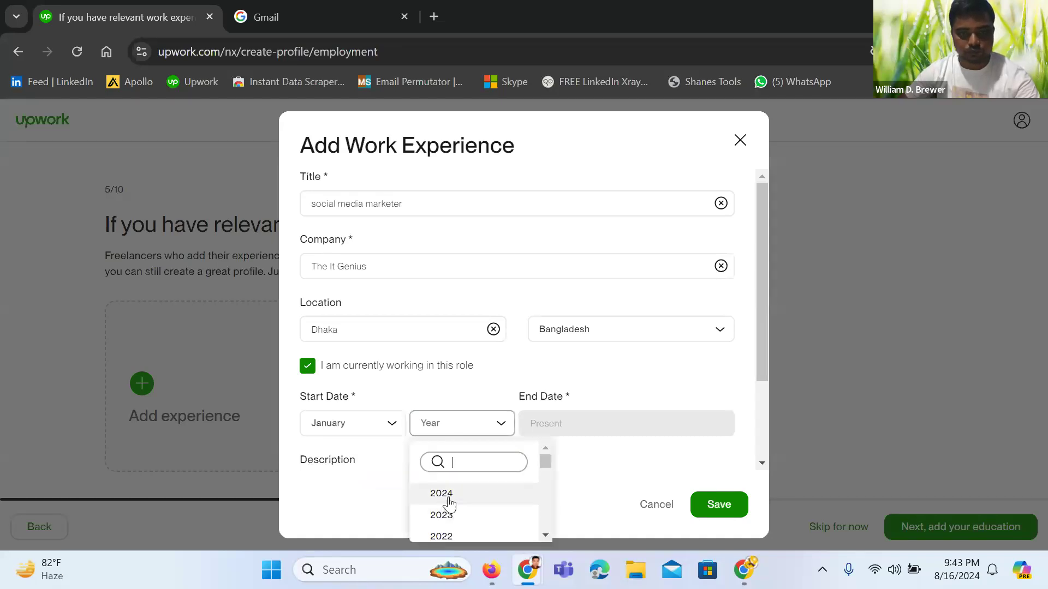
pyautogui.click(444, 495)
pyautogui.scroll(-2, 546, 458)
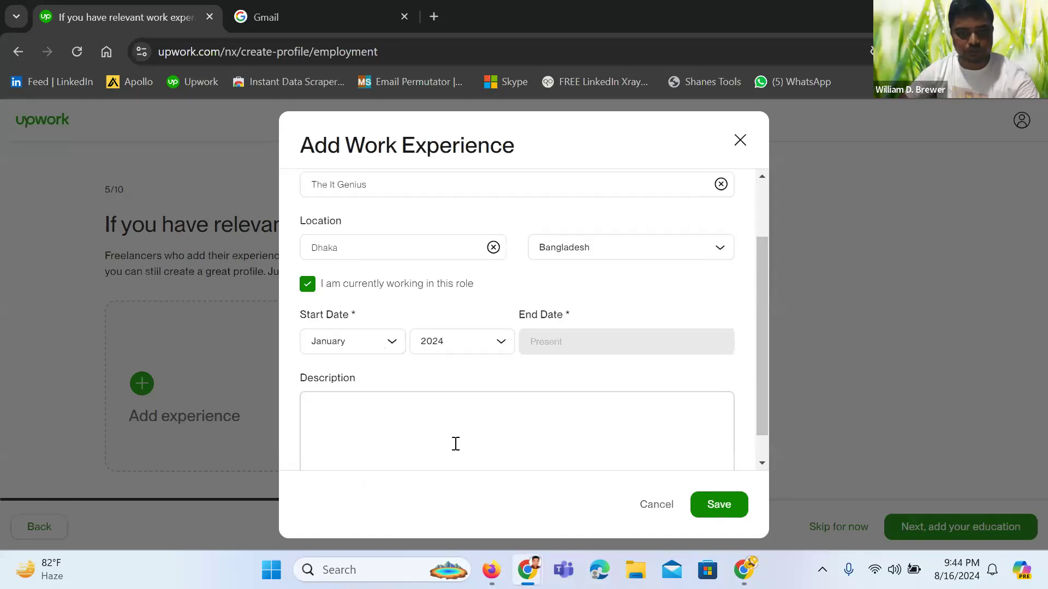
# Write the description 'all social media marketing Manager', fixing the typo, and save the entry
pyautogui.click(344, 380)
pyautogui.write('all soci')
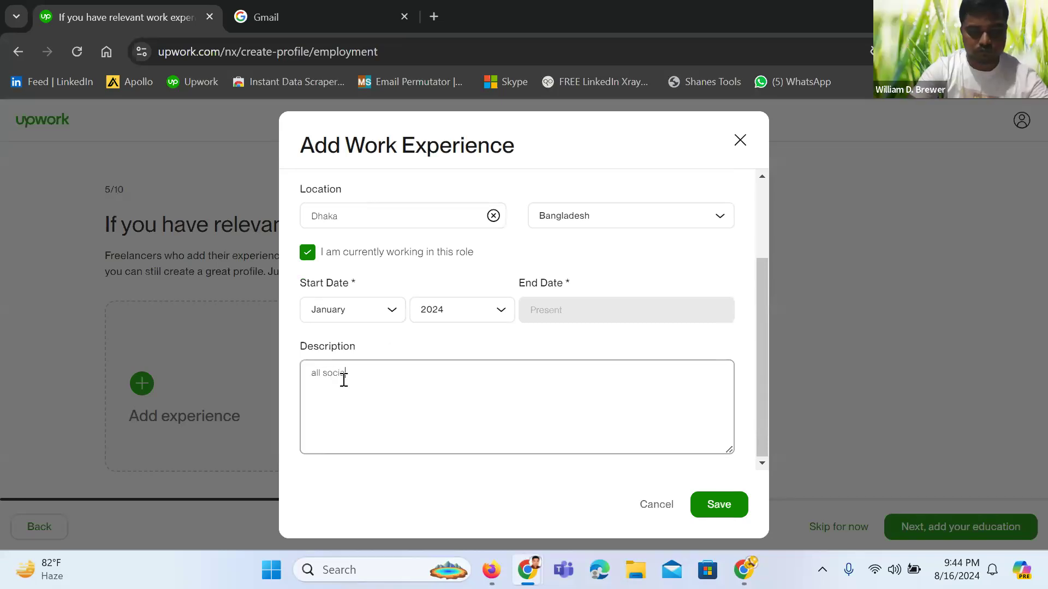
pyautogui.write('a media ')
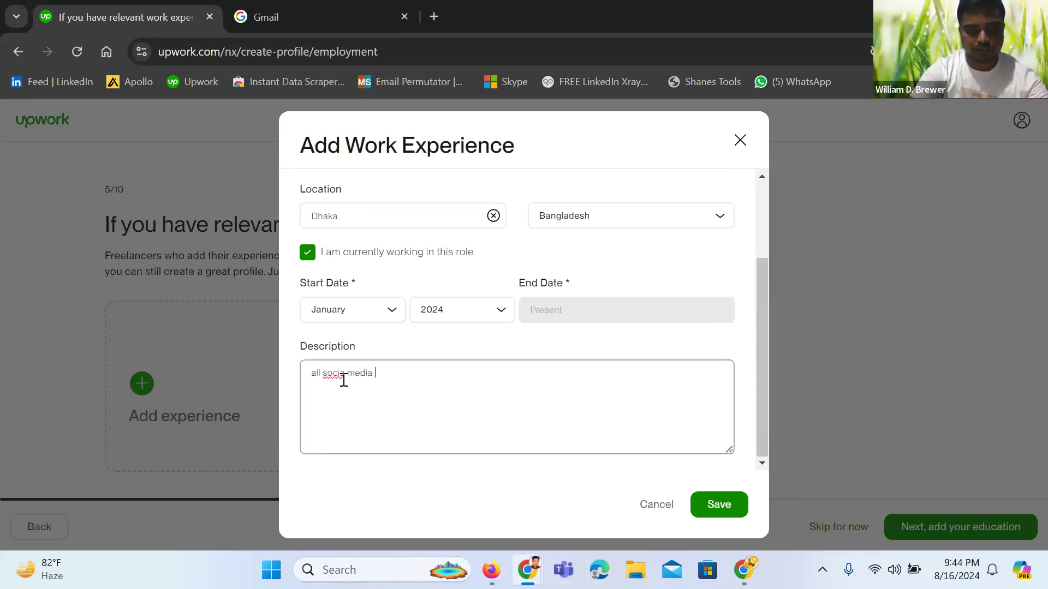
pyautogui.write('market')
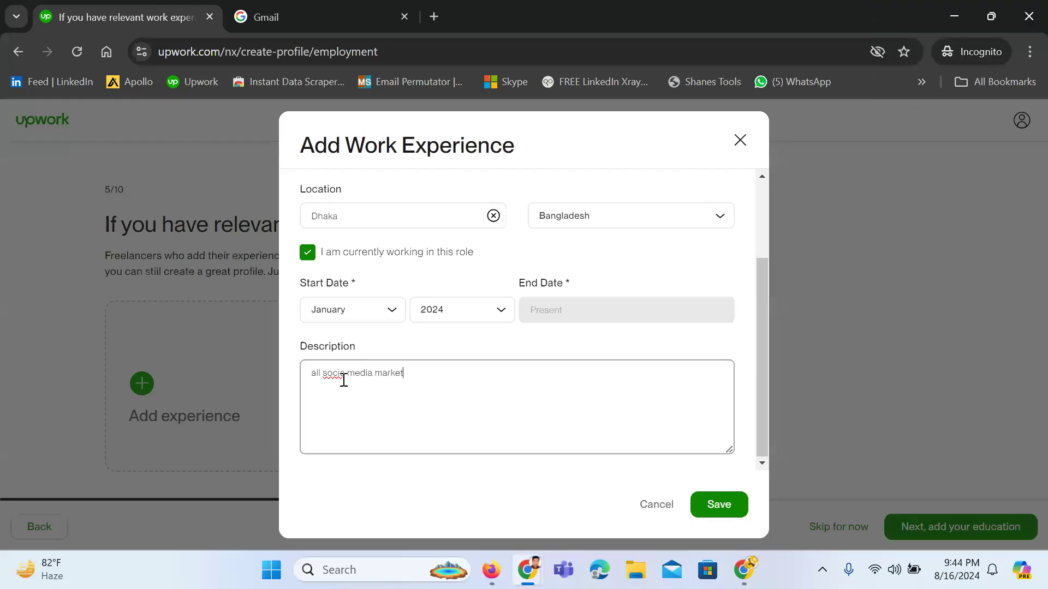
pyautogui.write('ing')
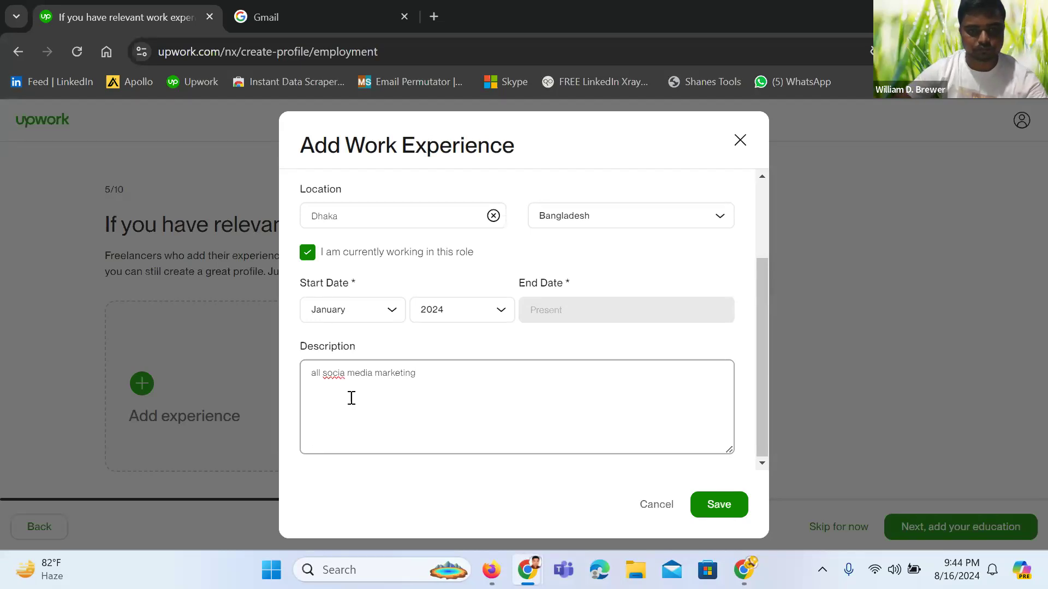
pyautogui.click(347, 381)
pyautogui.write('l')
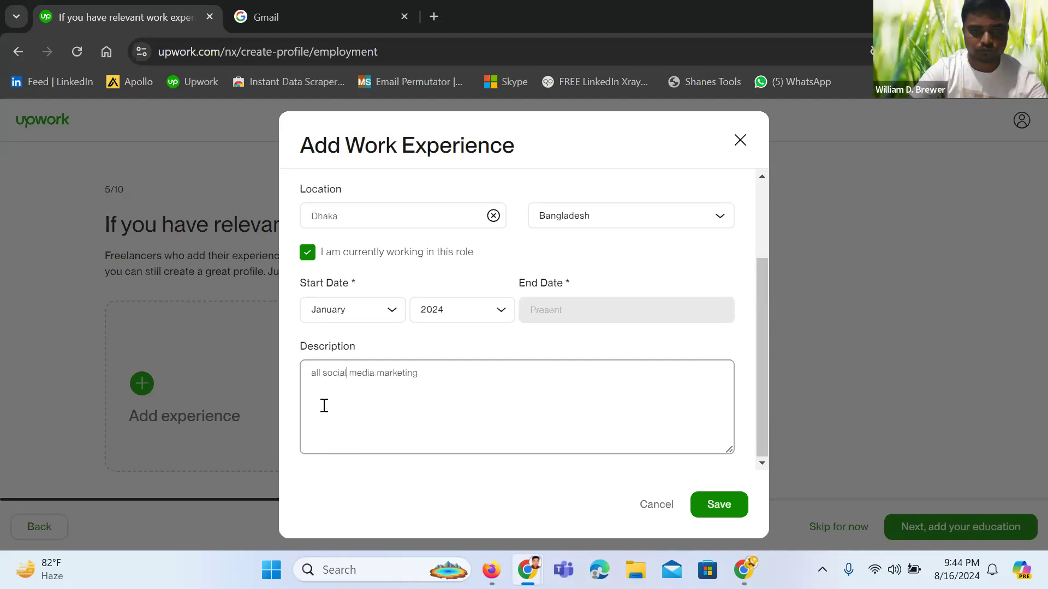
pyautogui.click(427, 386)
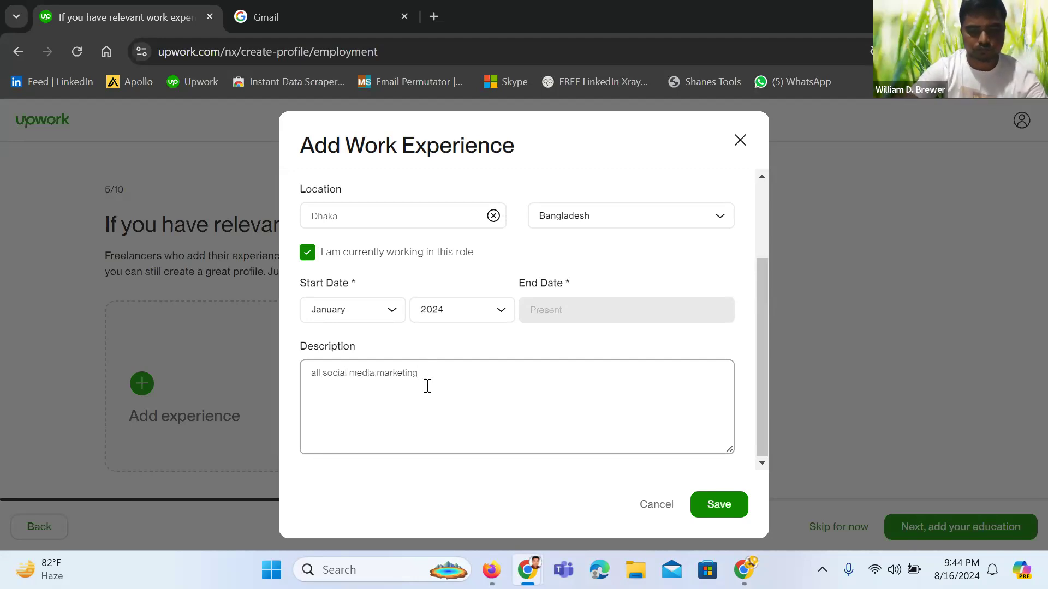
pyautogui.write('Ma')
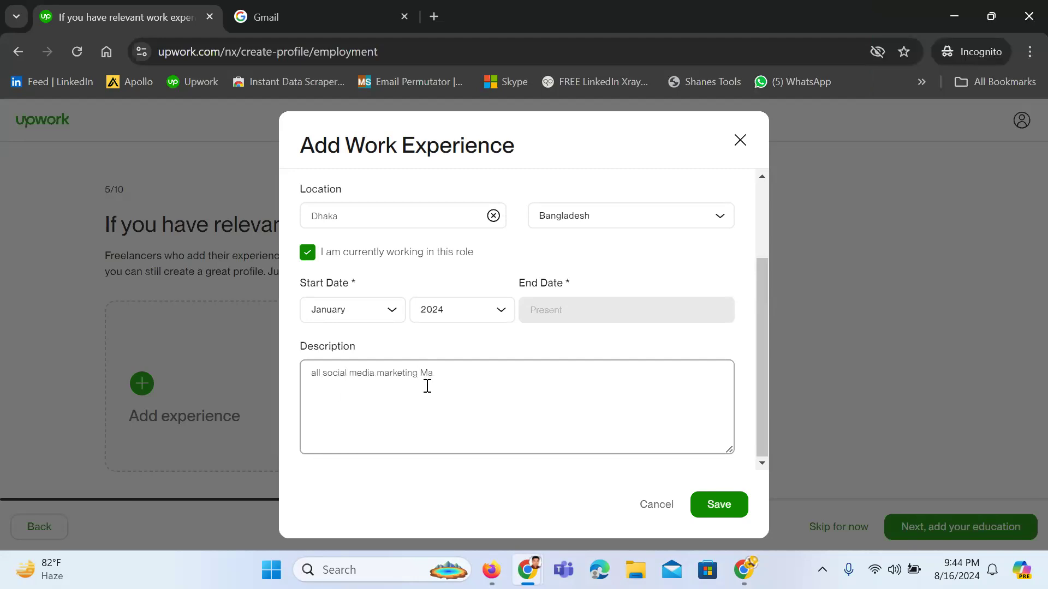
pyautogui.write('nager')
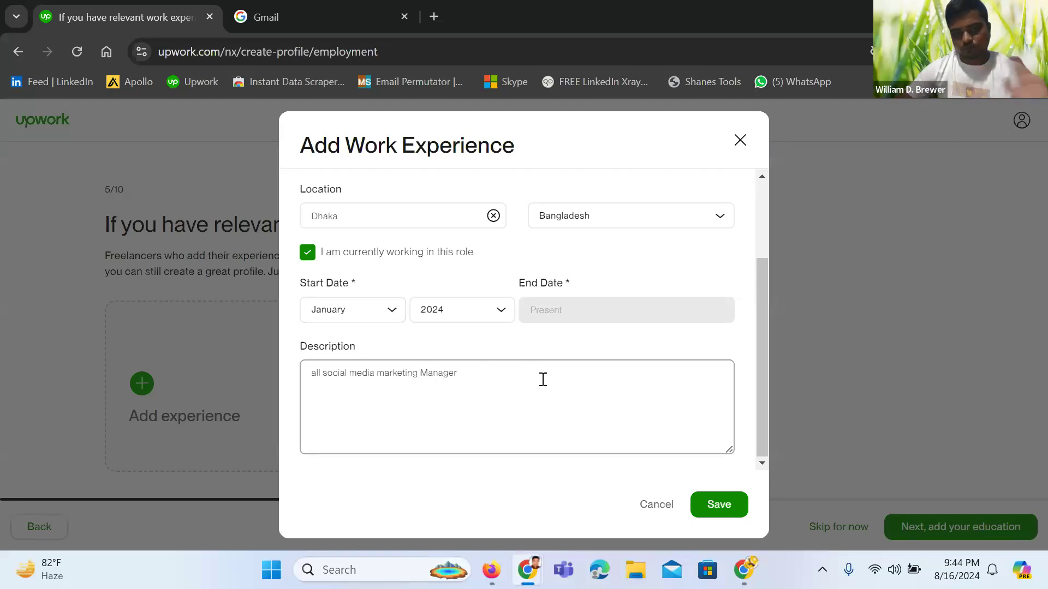
pyautogui.click(730, 509)
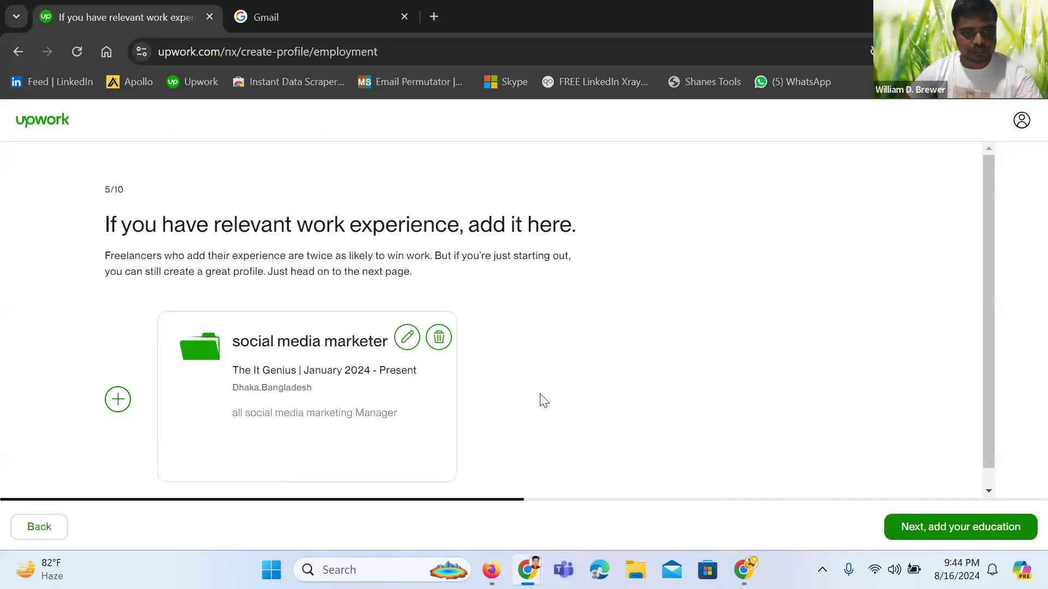
# Advance from work experience to the education step and open an empty Add Education History form
pyautogui.scroll(-1, 544, 401)
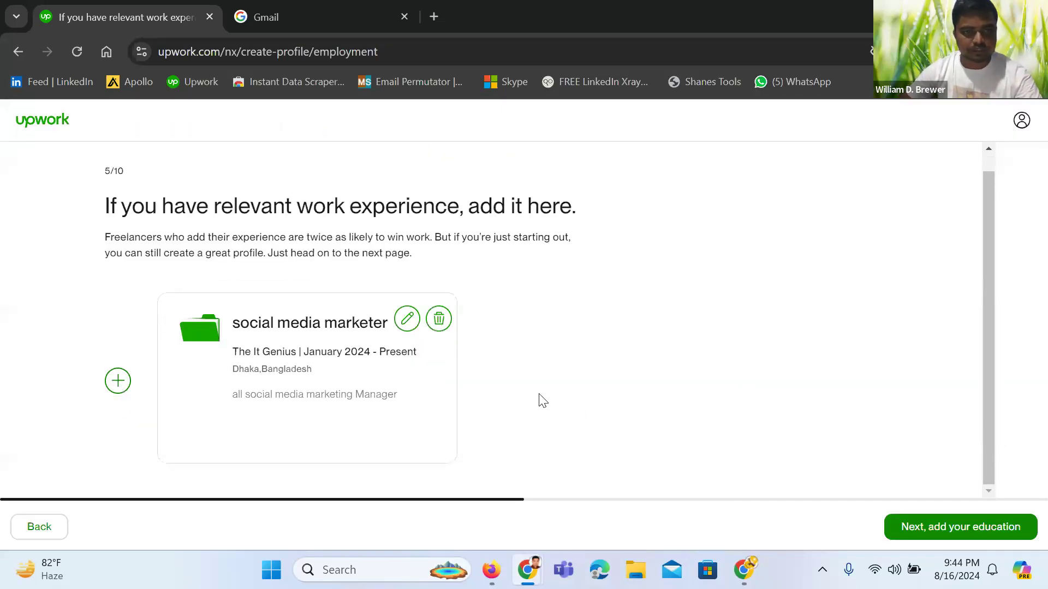
pyautogui.click(937, 527)
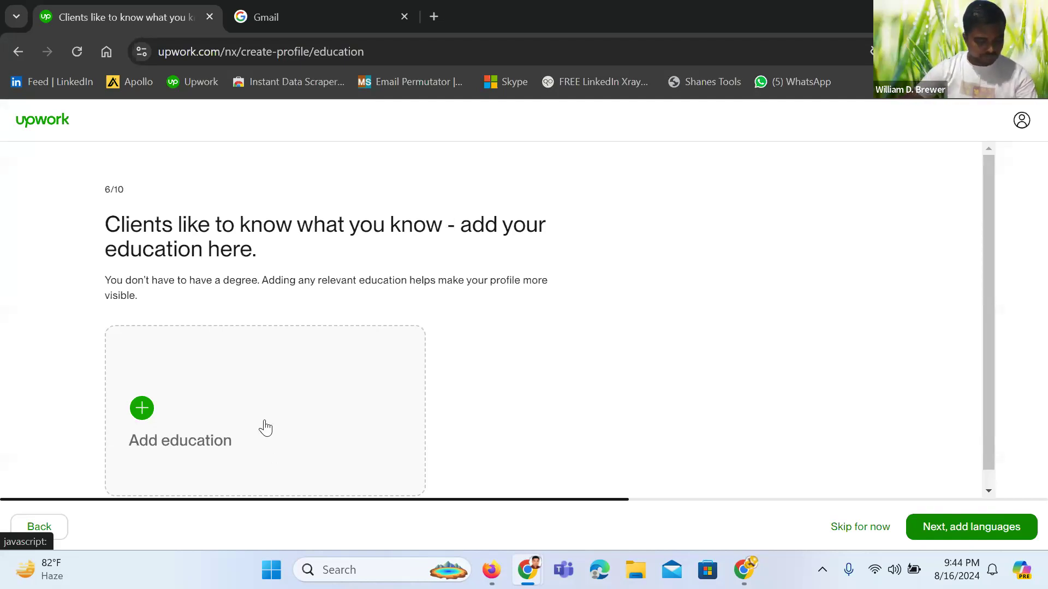
pyautogui.scroll(-1, 266, 428)
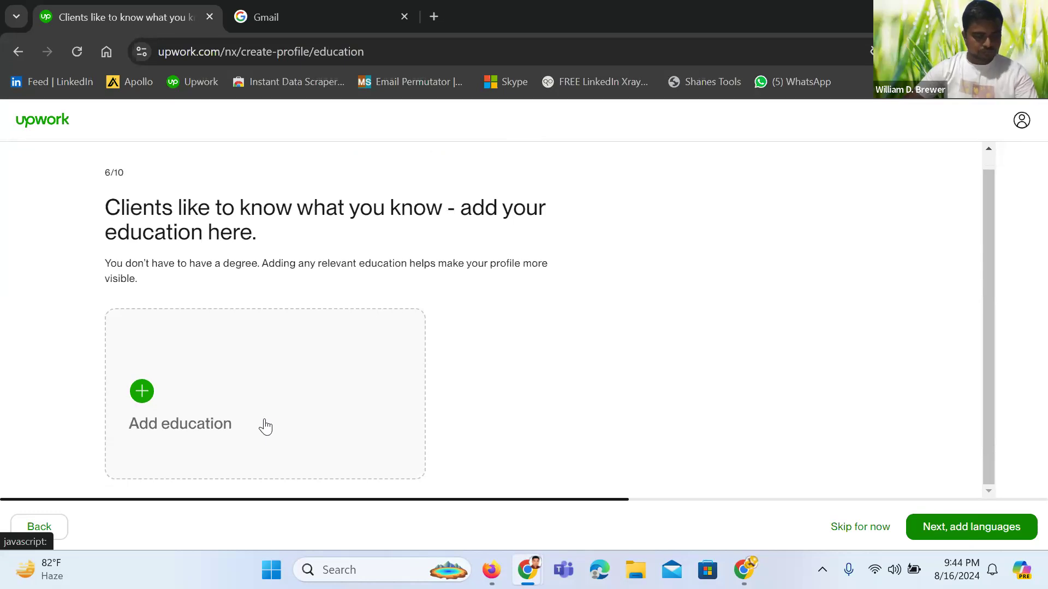
pyautogui.click(143, 392)
# Set the school to Bangladesh National University from the suggestions
pyautogui.click(354, 205)
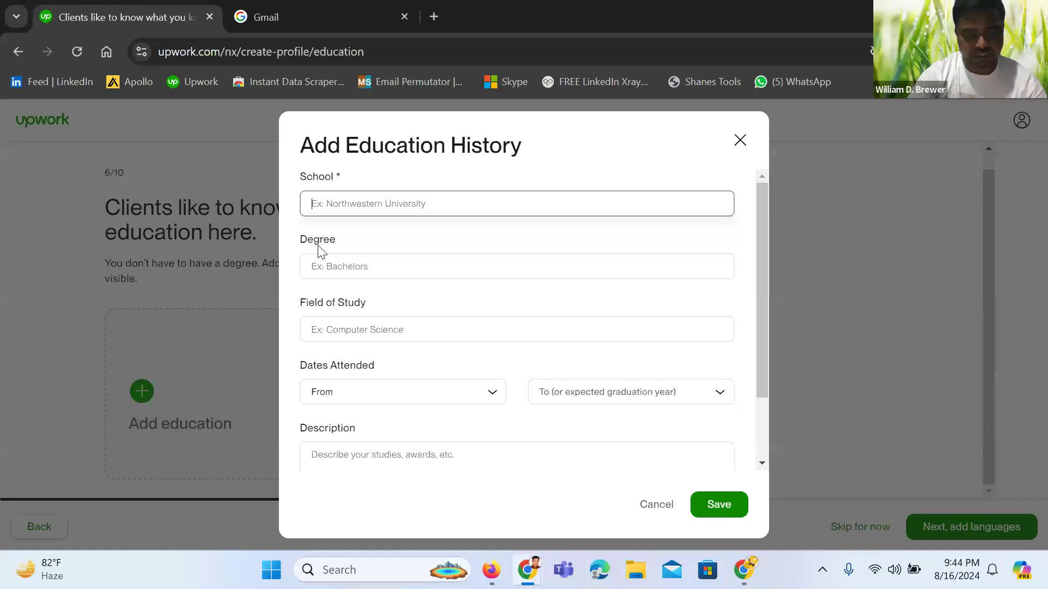
pyautogui.write('Ba')
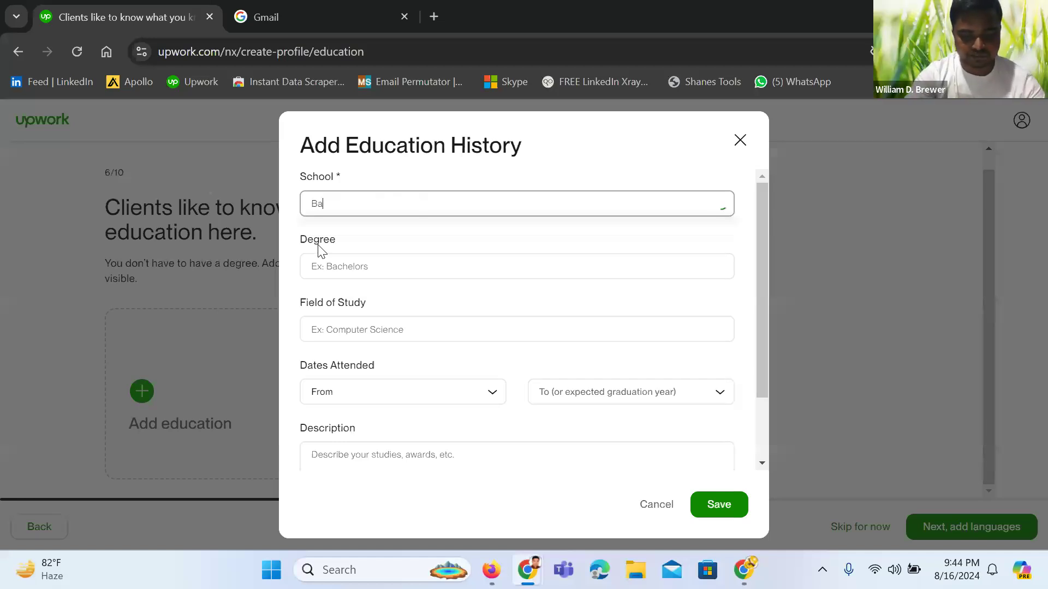
pyautogui.write('ngladesh')
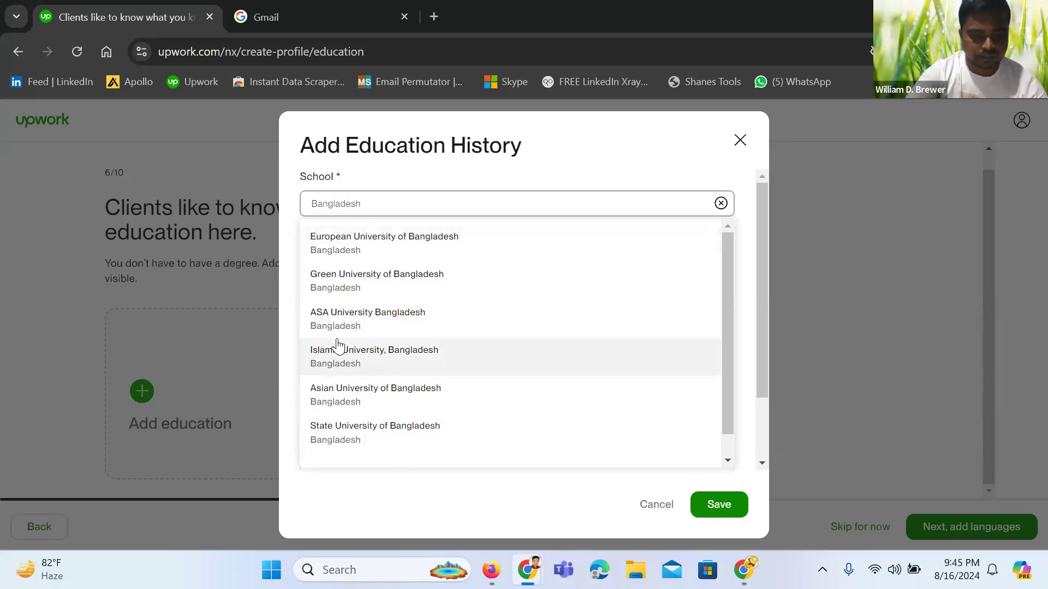
pyautogui.write('Nat')
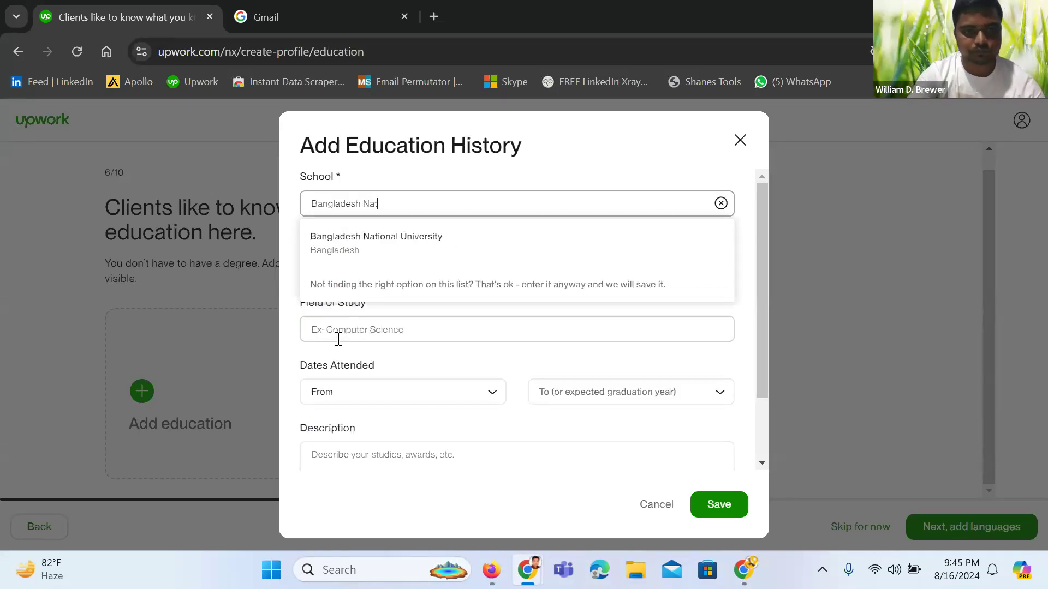
pyautogui.click(316, 251)
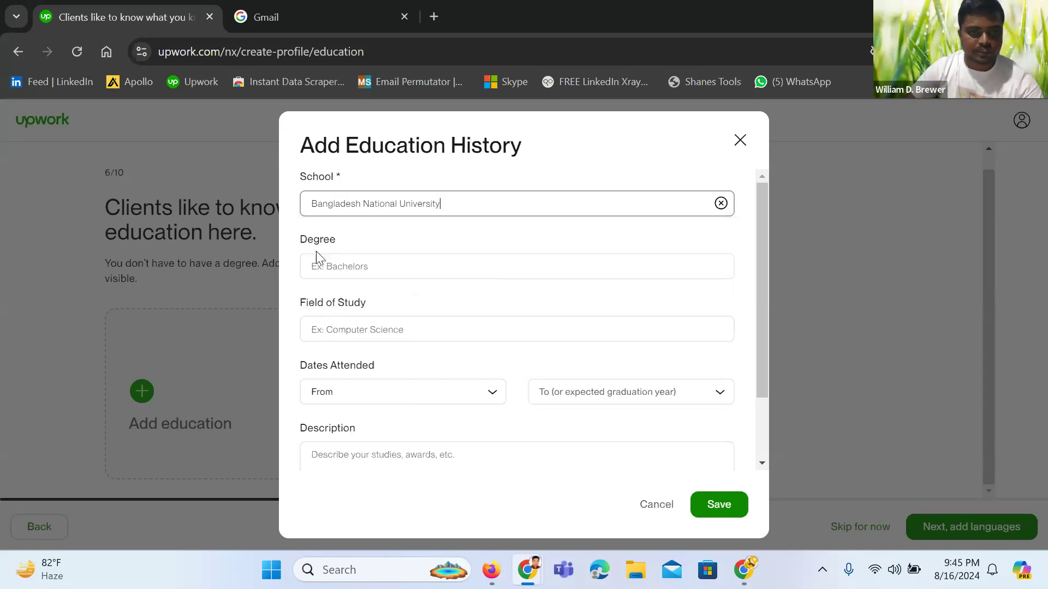
# Choose Bachelor of Business Administration (BBA) as the degree
pyautogui.click(327, 265)
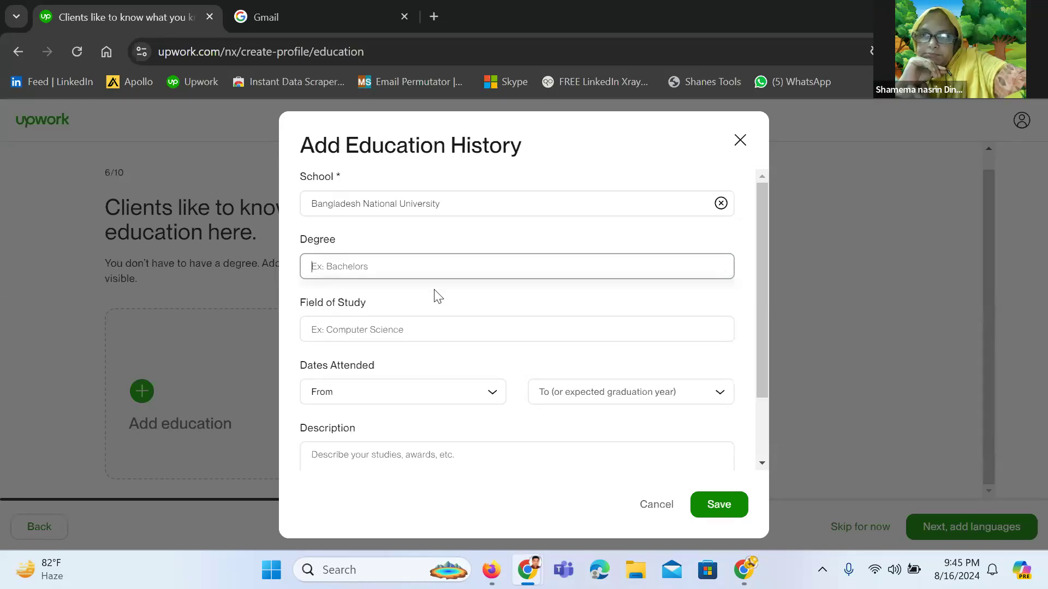
pyautogui.write('Bb')
pyautogui.press('BackSpace')
pyautogui.write('Ba')
pyautogui.press('BackSpace')
pyautogui.write('A')
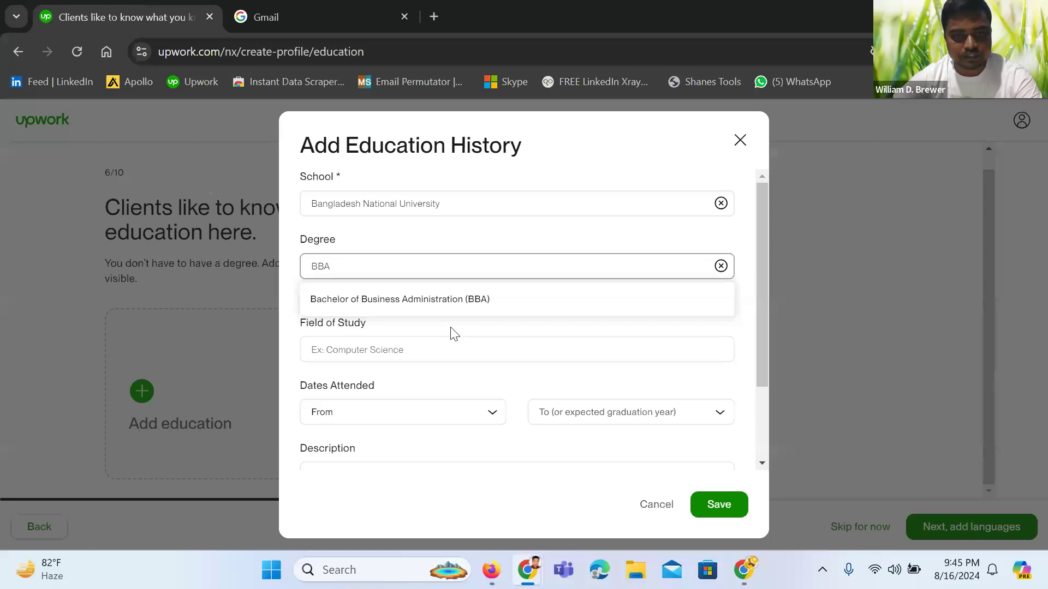
pyautogui.click(449, 302)
# Choose Business as the field of study
pyautogui.click(370, 330)
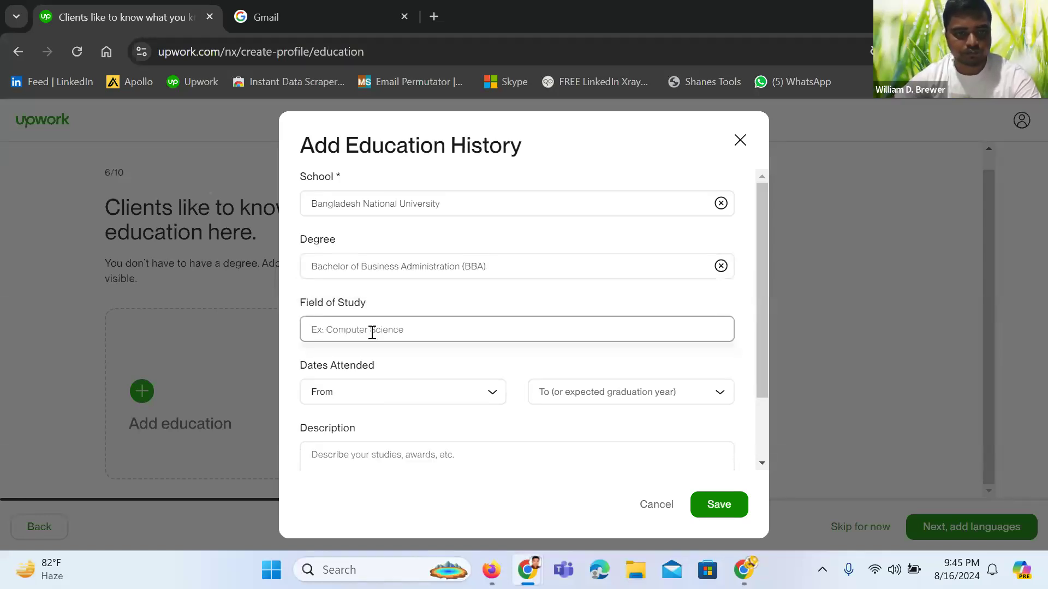
pyautogui.write('B')
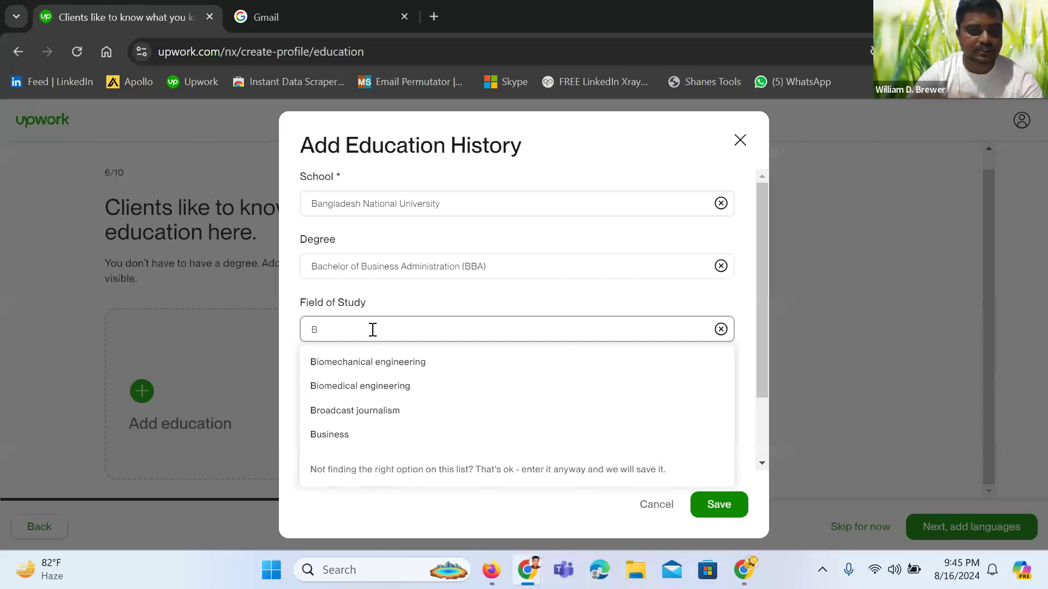
pyautogui.click(358, 435)
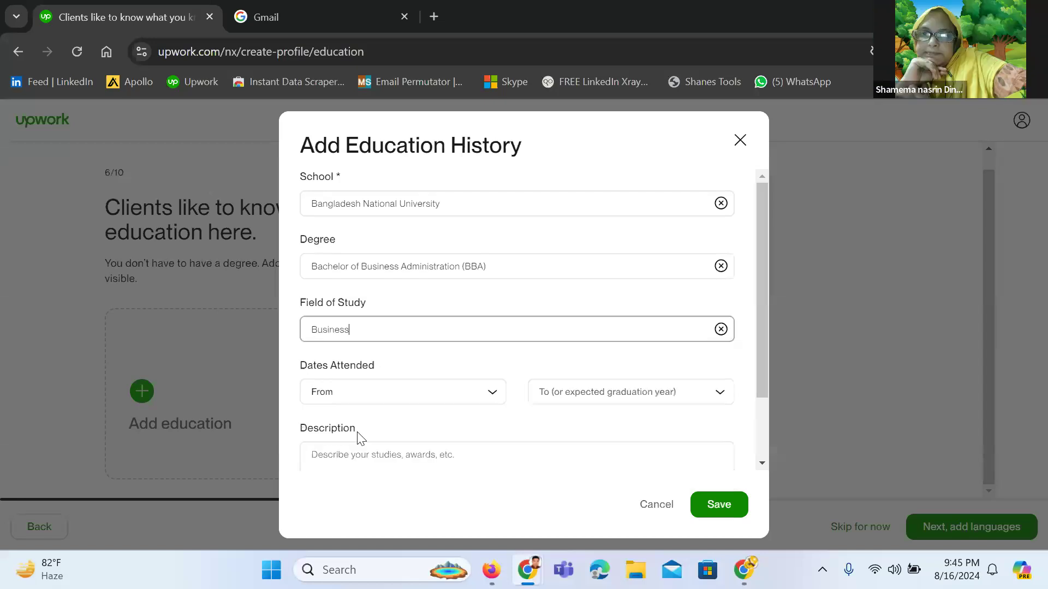
# Set the dates attended from 2008 to 2012
pyautogui.click(388, 401)
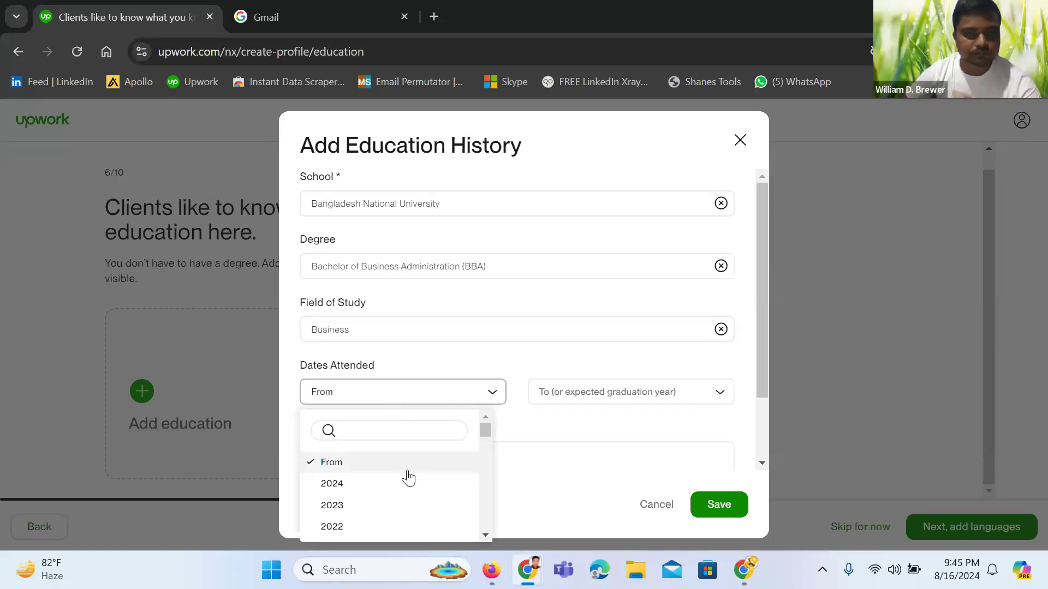
pyautogui.scroll(-3, 384, 497)
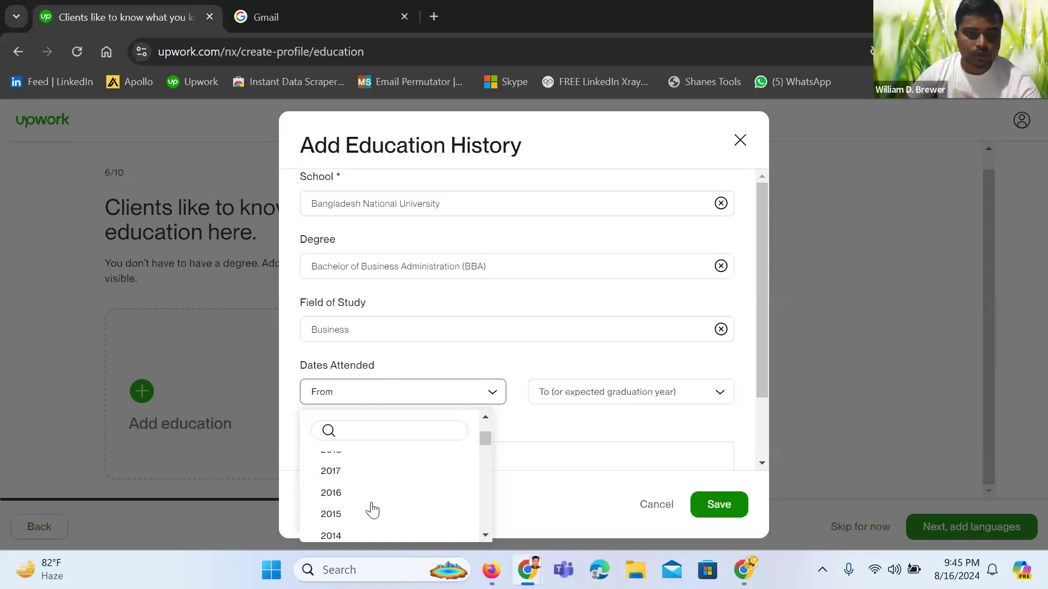
pyautogui.scroll(2, 346, 510)
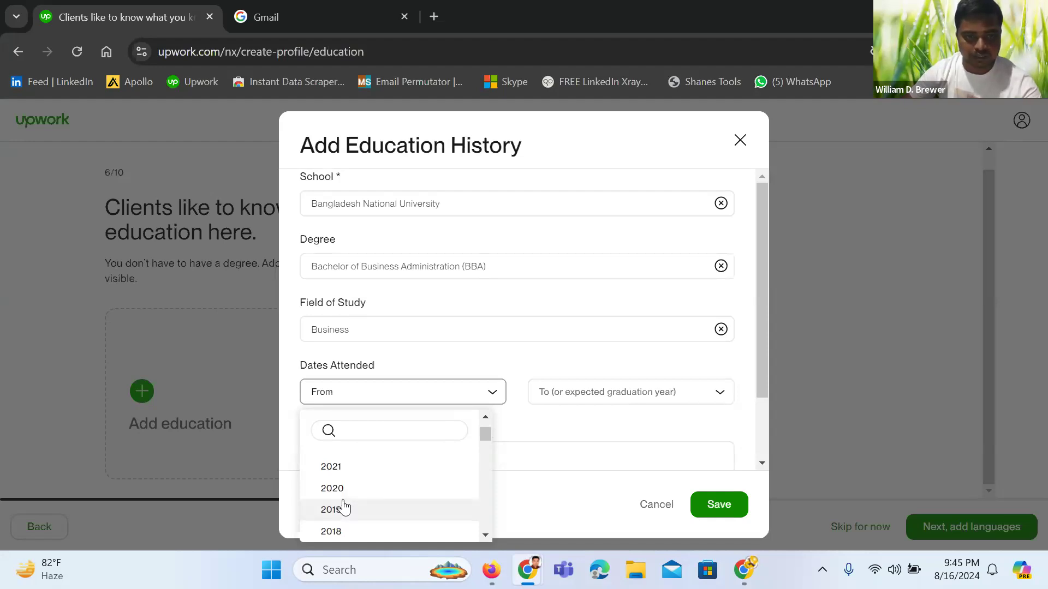
pyautogui.scroll(-5, 344, 508)
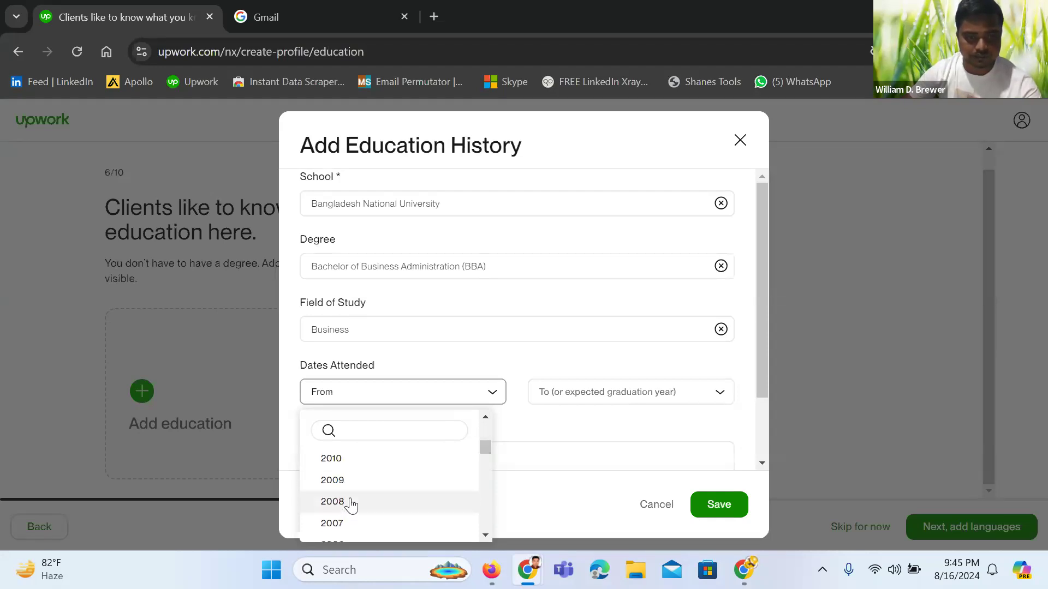
pyautogui.click(350, 502)
pyautogui.click(571, 396)
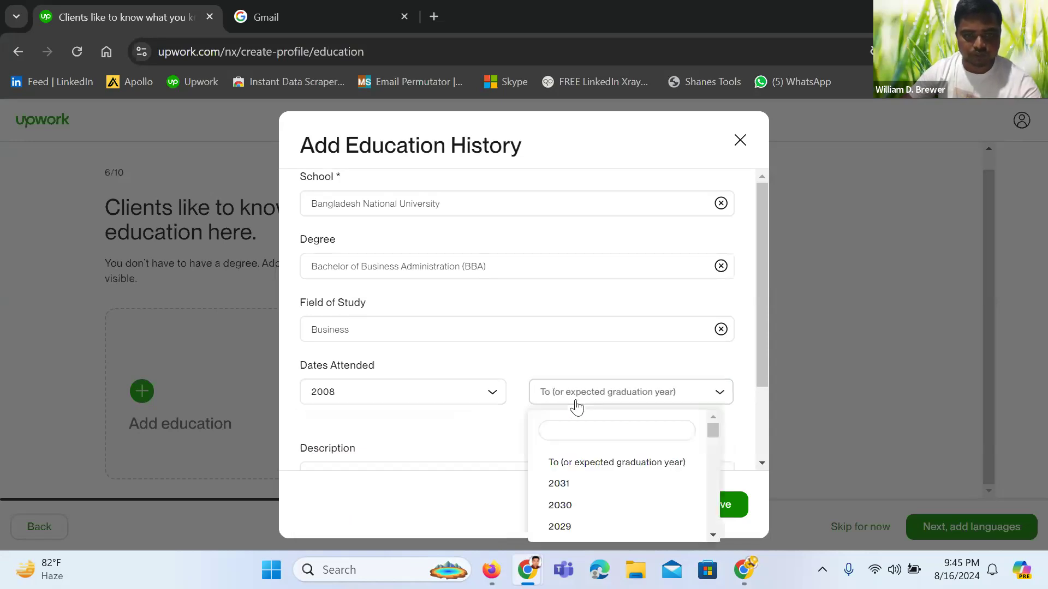
pyautogui.scroll(-4, 567, 486)
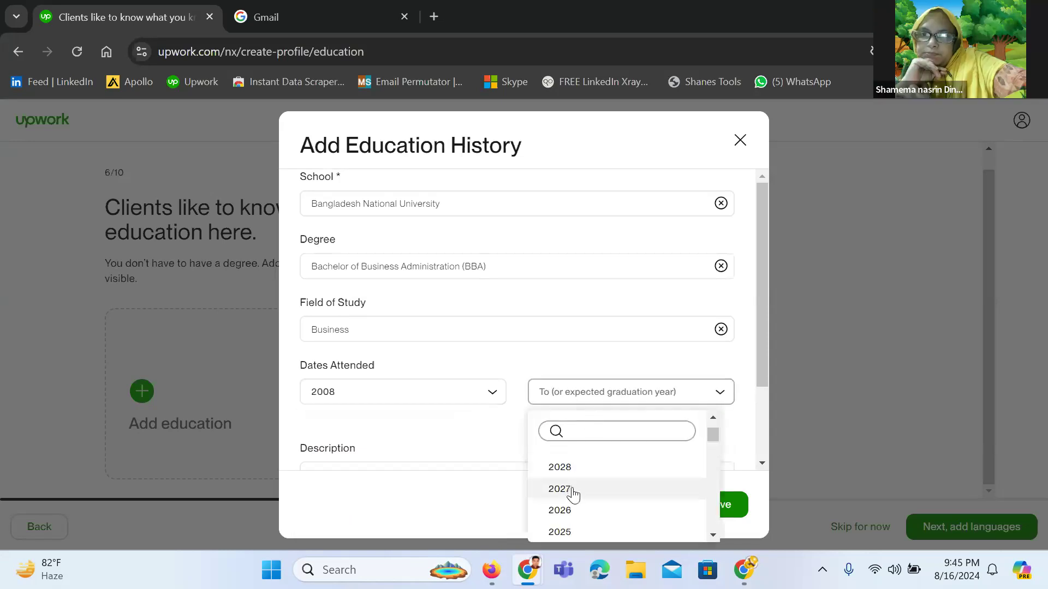
pyautogui.scroll(-3, 571, 494)
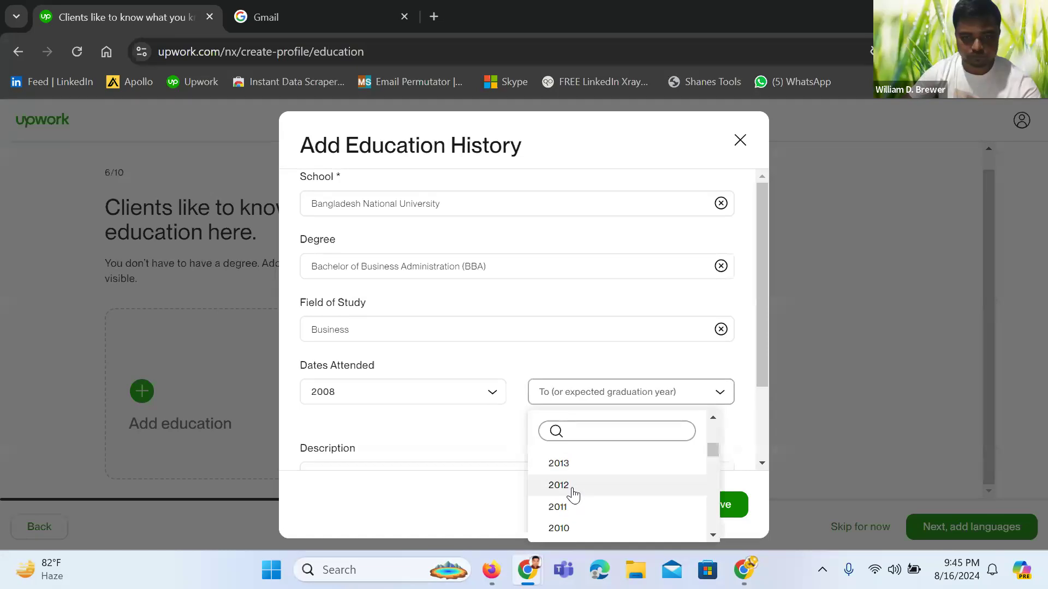
pyautogui.click(567, 491)
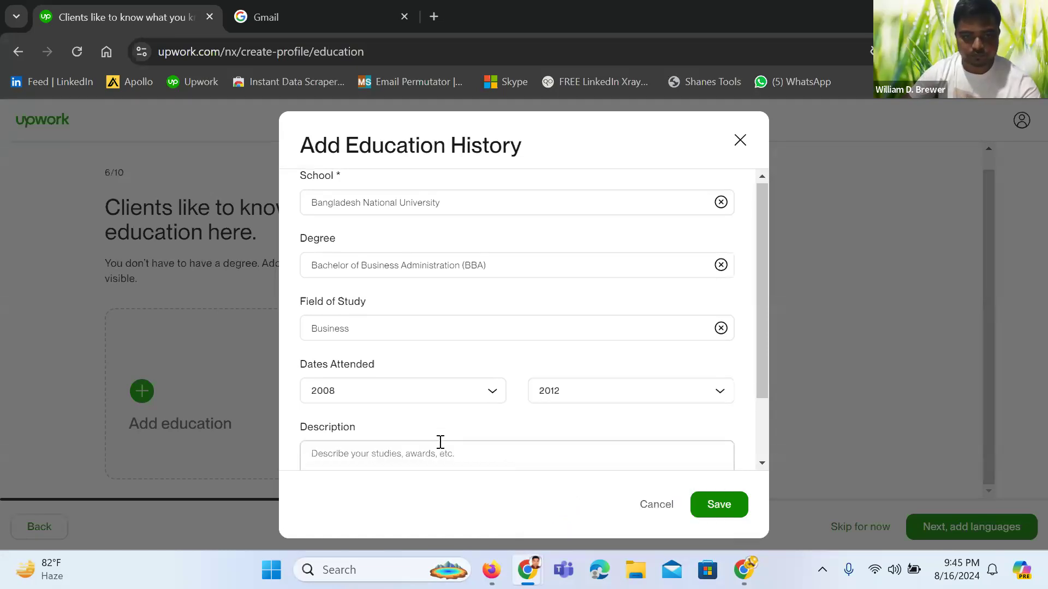
# Place the cursor in the description box, then bring the Zoom meeting window forward
pyautogui.scroll(-2, 431, 431)
pyautogui.click(351, 397)
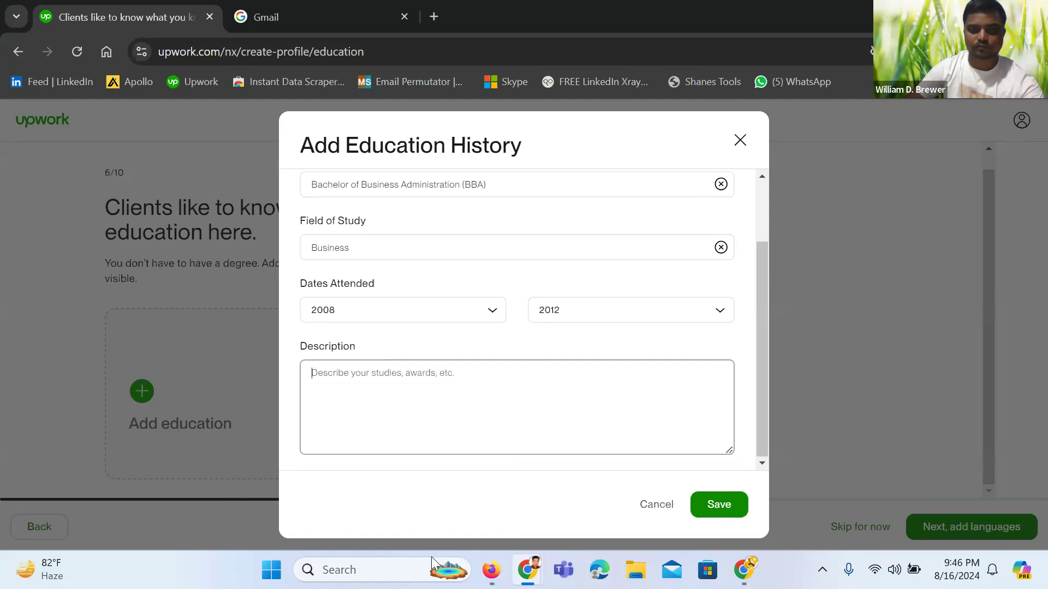
pyautogui.moveTo(523, 571)
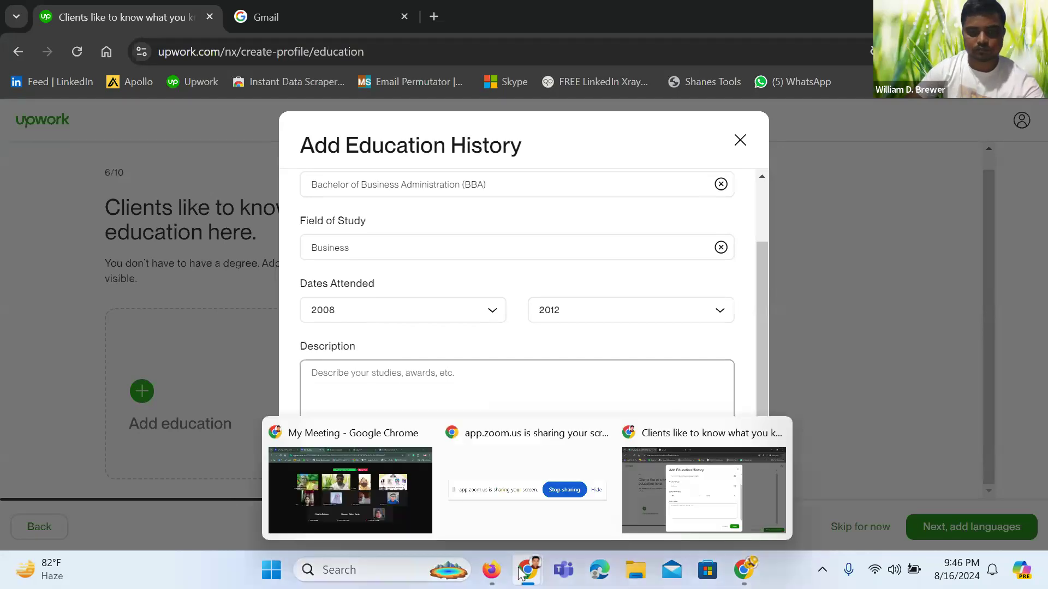
pyautogui.click(392, 496)
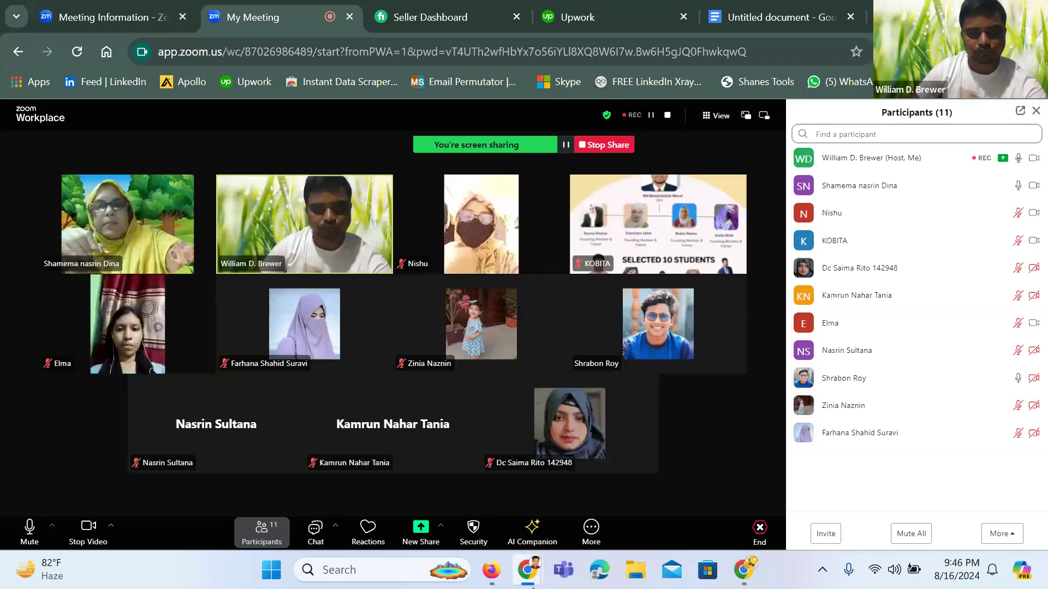
# Switch back from Zoom to the Upwork Add Education History form
pyautogui.moveTo(532, 581)
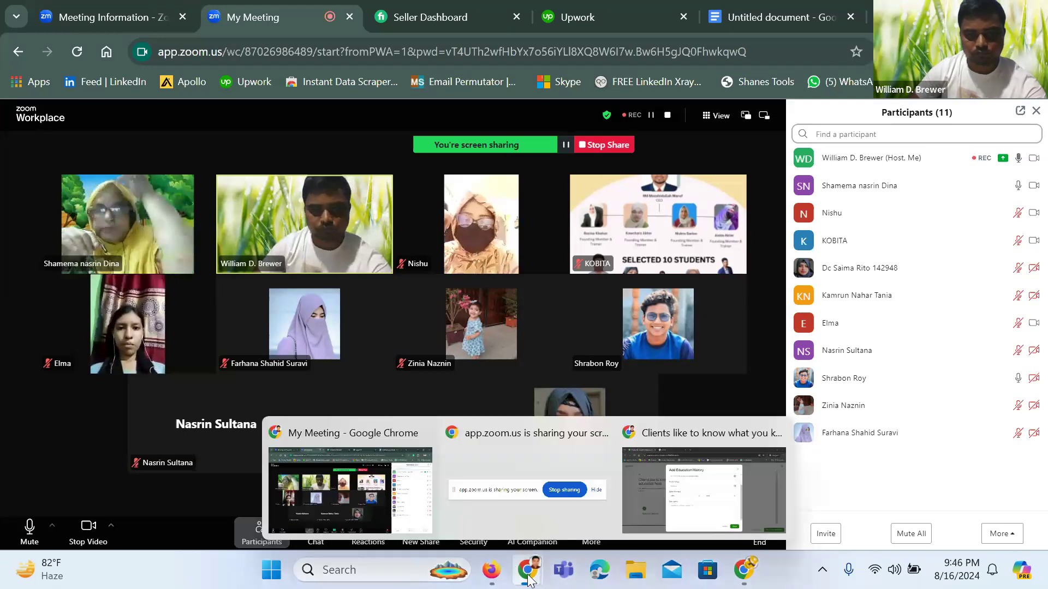
pyautogui.click(677, 494)
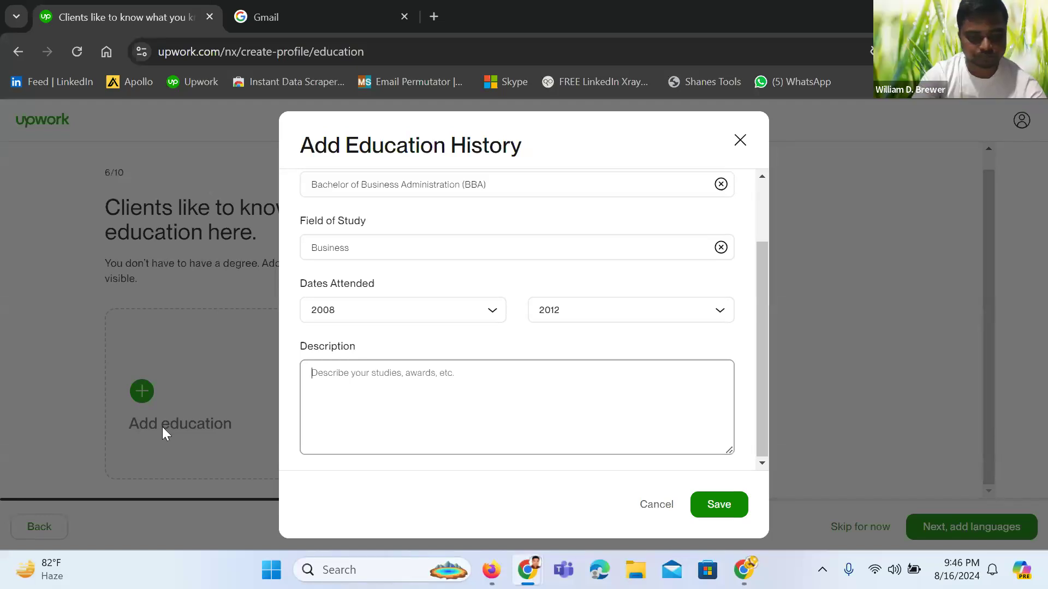
# Enter '1st class' as the description, save the education entry, and continue to languages
pyautogui.write('!st class')
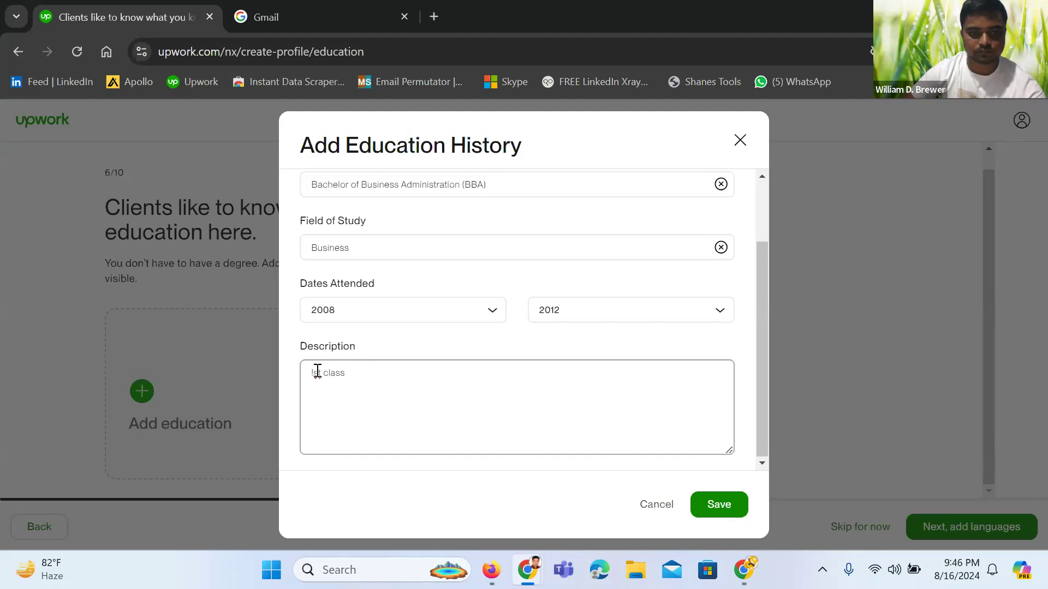
pyautogui.click(315, 373)
pyautogui.press('BackSpace')
pyautogui.write('1')
pyautogui.click(403, 398)
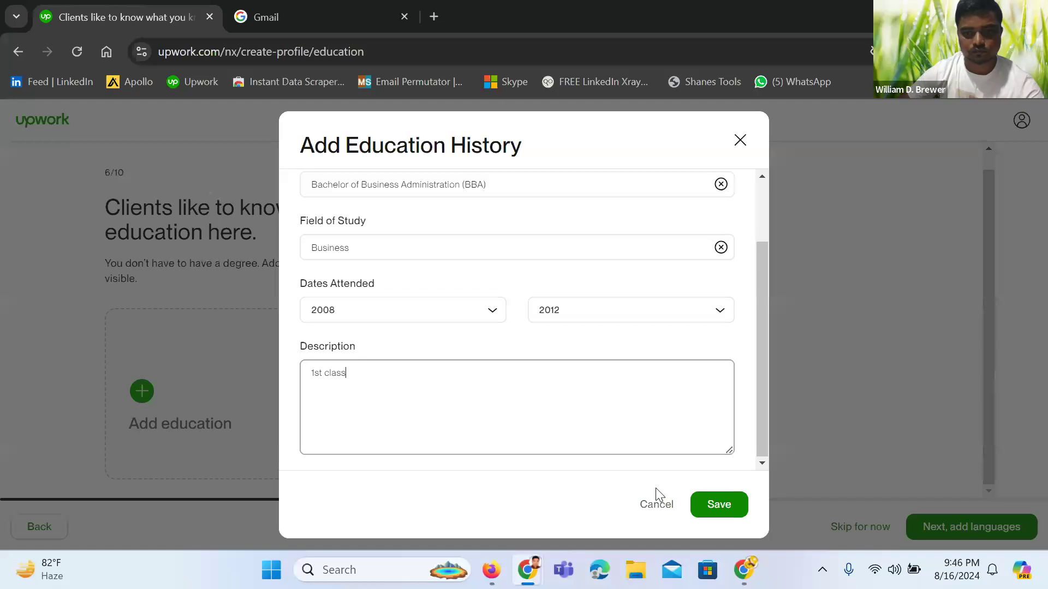
pyautogui.click(720, 507)
pyautogui.scroll(-1, 632, 400)
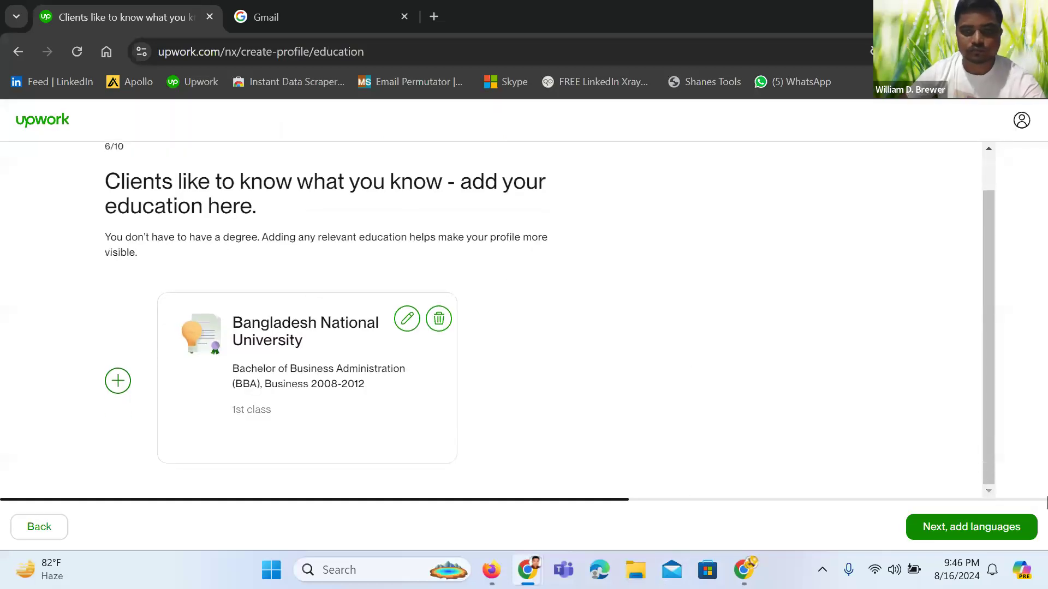
pyautogui.click(1011, 537)
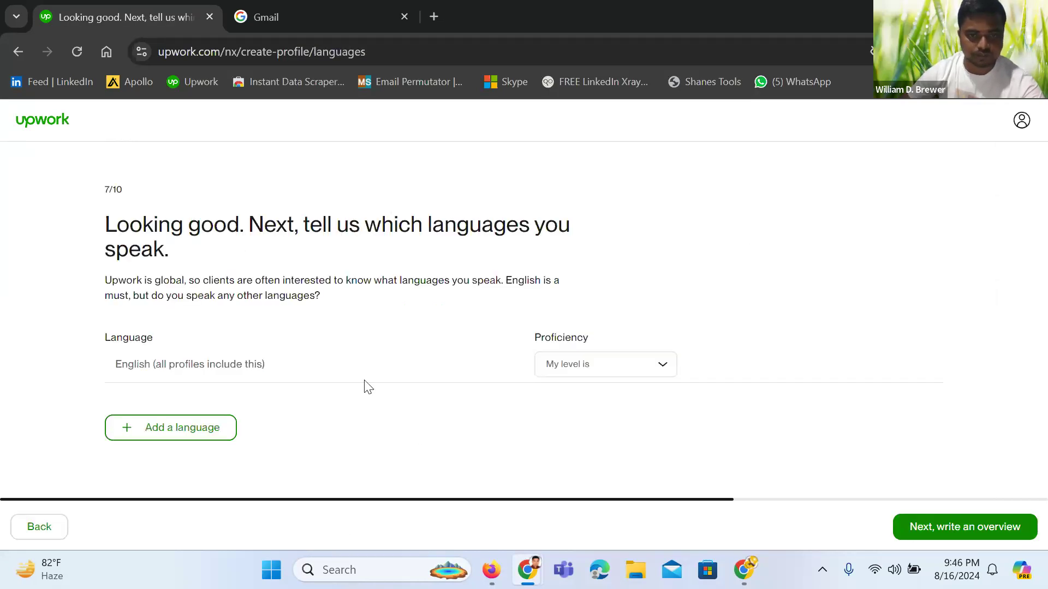
# Set English proficiency to Conversational and add a second language row
pyautogui.click(660, 361)
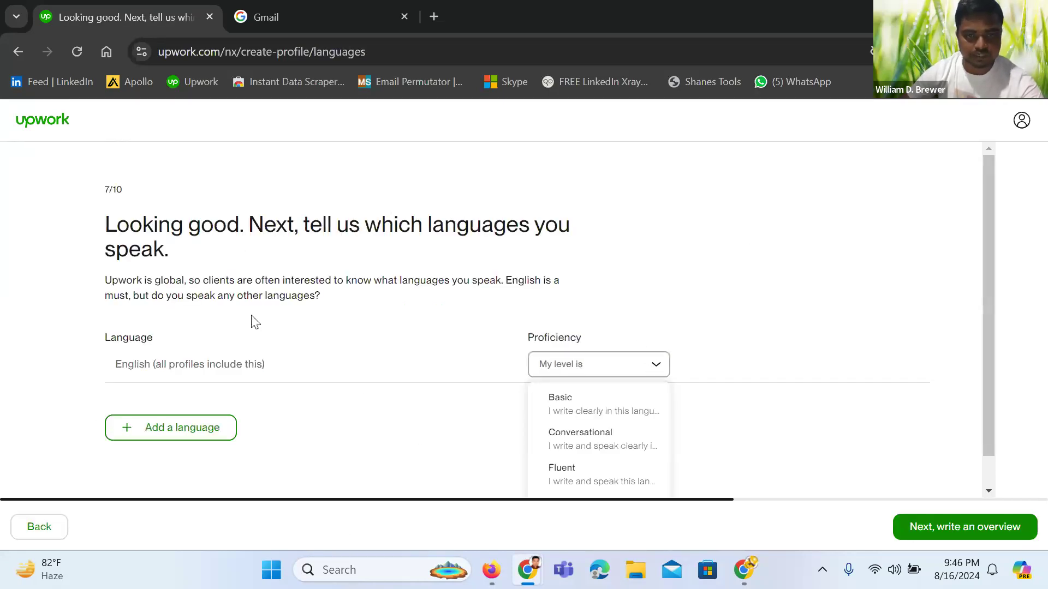
pyautogui.scroll(-1, 577, 466)
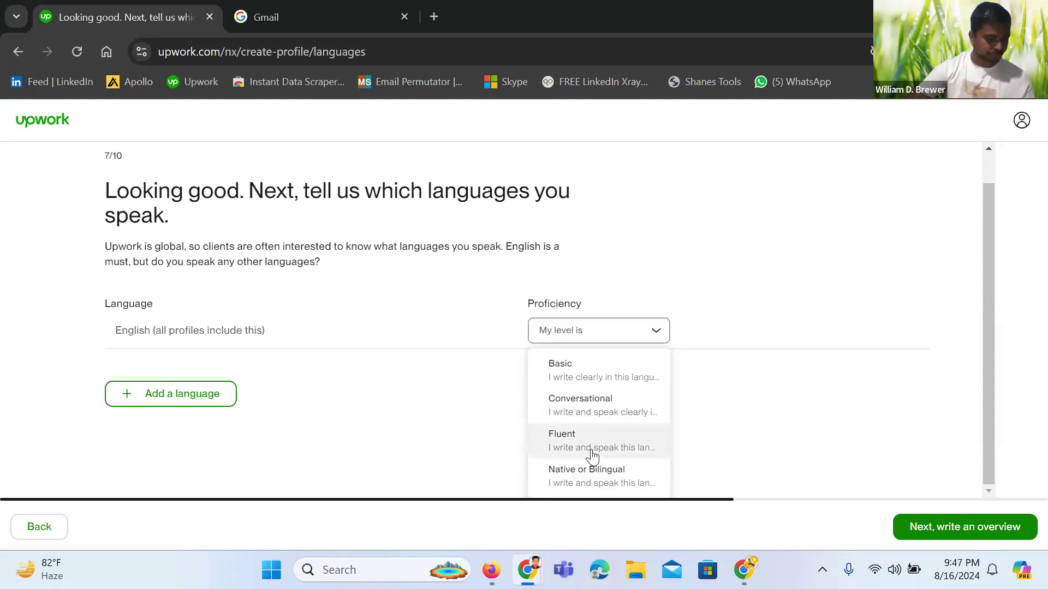
pyautogui.click(584, 416)
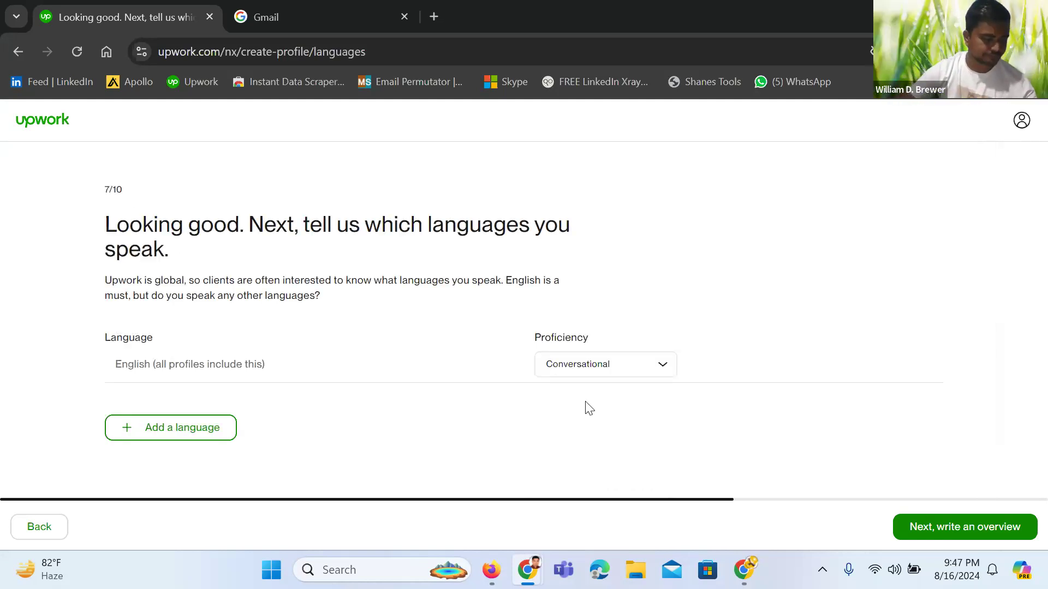
pyautogui.click(139, 442)
# Choose Bengali in the second language row with Native or Bilingual proficiency
pyautogui.click(185, 401)
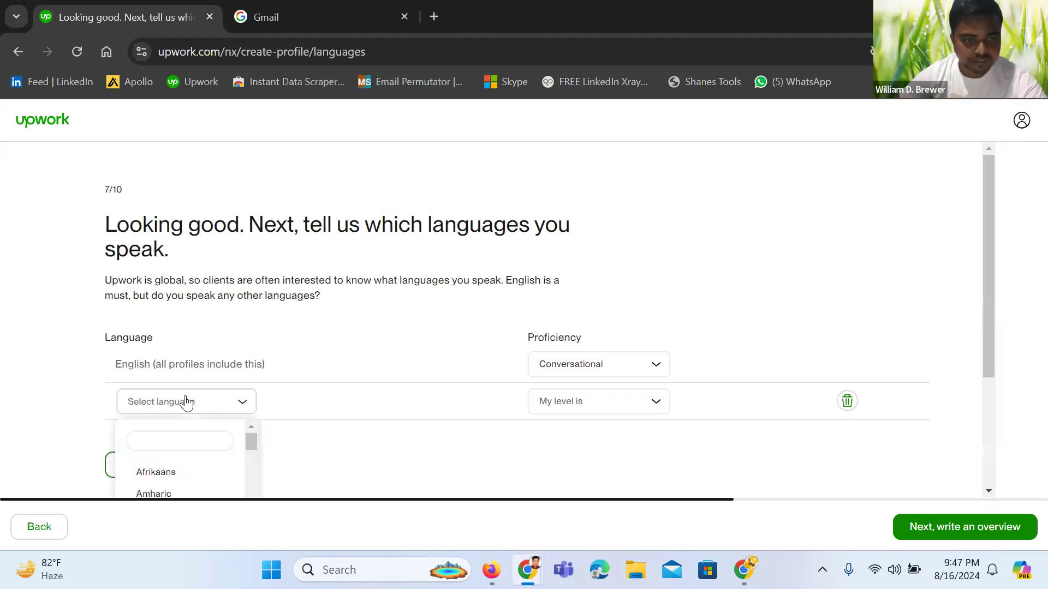
pyautogui.scroll(-3, 195, 461)
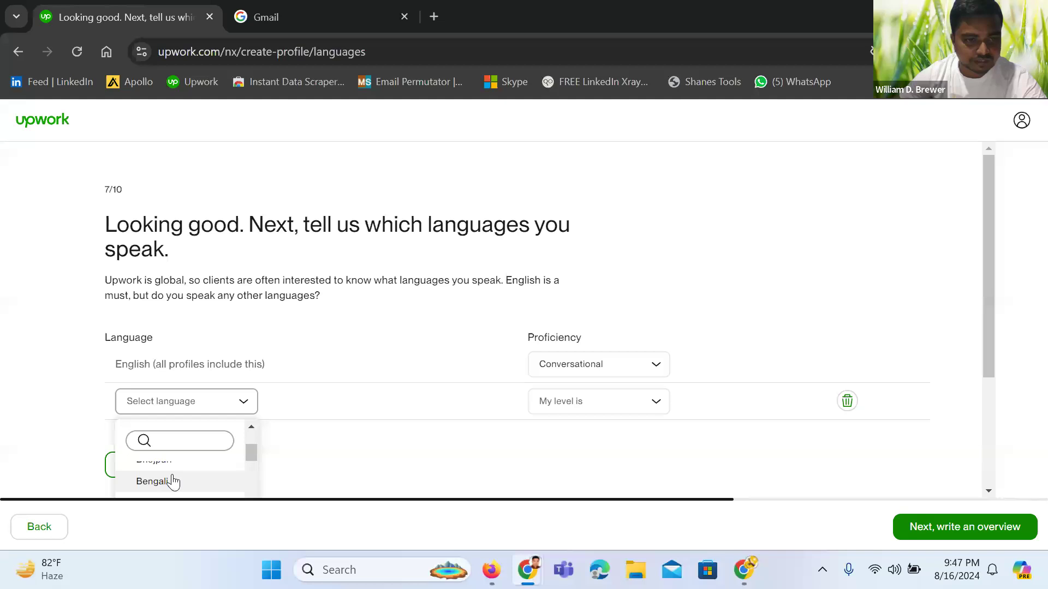
pyautogui.click(173, 482)
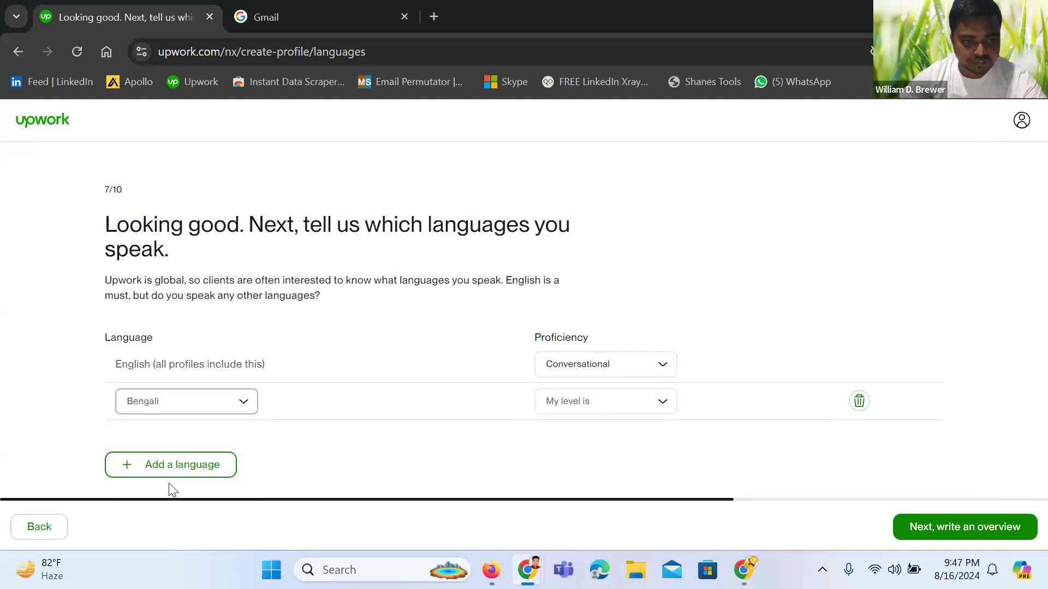
pyautogui.click(653, 409)
pyautogui.scroll(-1, 629, 447)
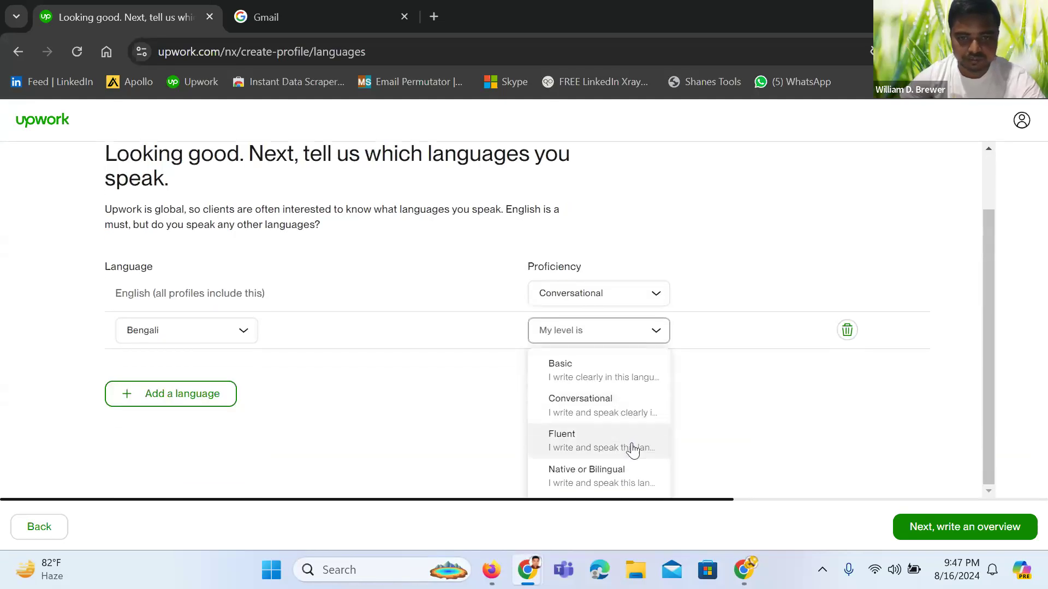
pyautogui.click(611, 479)
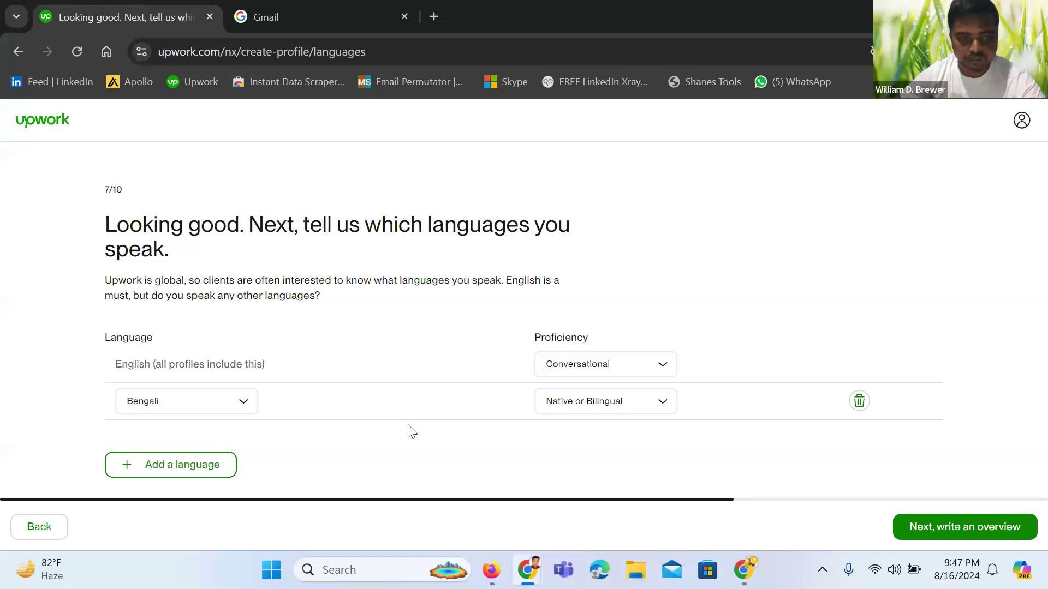
# Add a third language row and choose Hindi
pyautogui.click(205, 475)
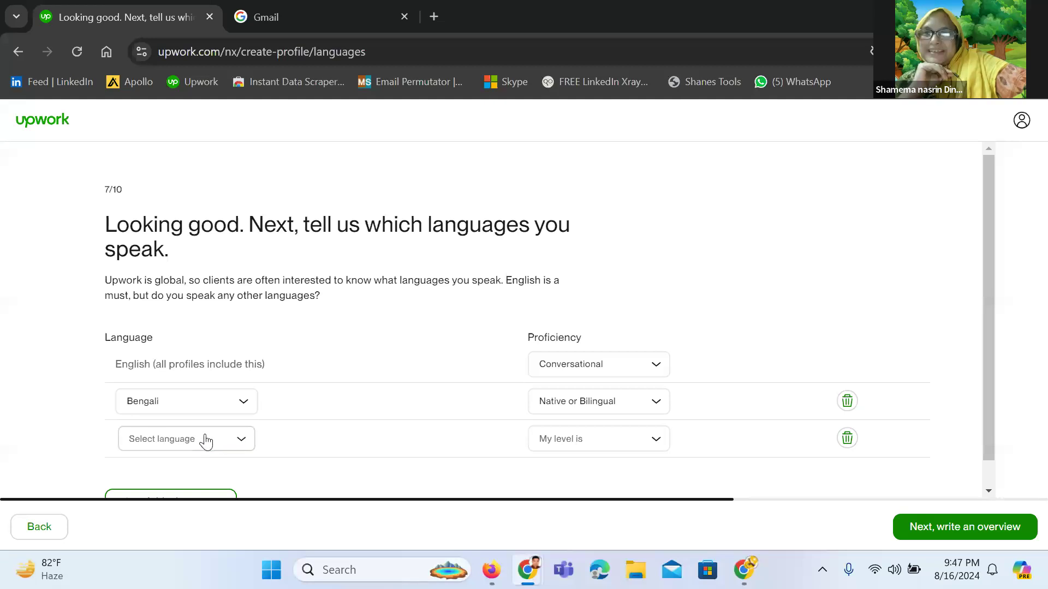
pyautogui.click(205, 439)
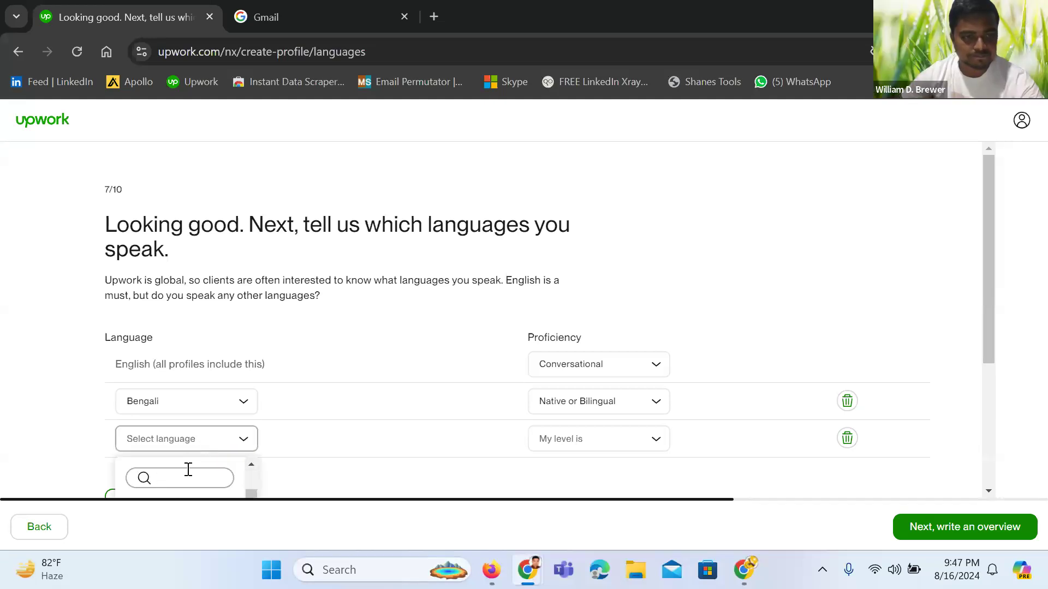
pyautogui.scroll(-3, 379, 437)
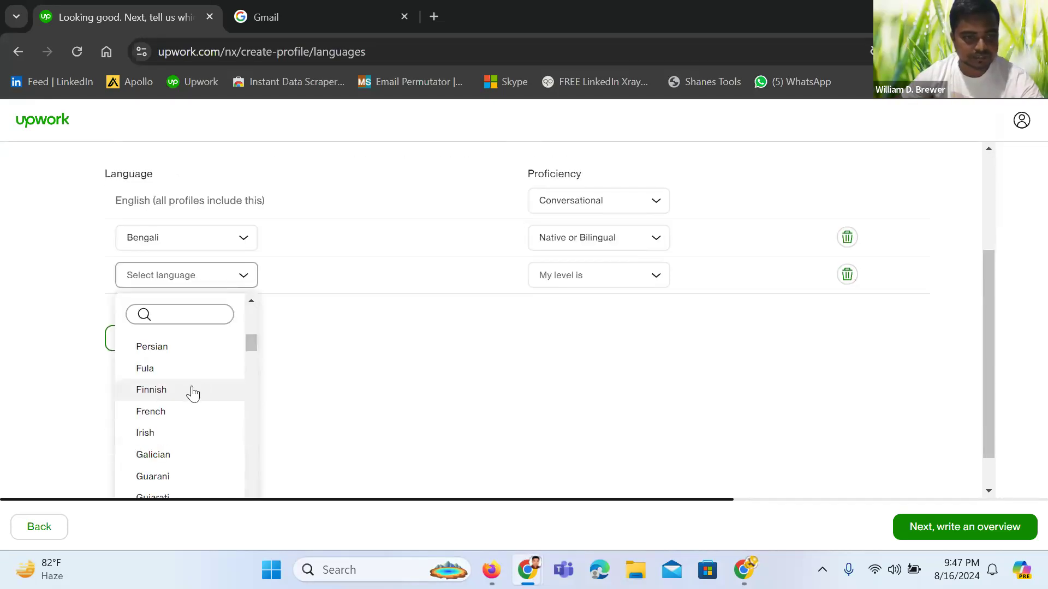
pyautogui.scroll(8, 193, 393)
pyautogui.scroll(3, 193, 393)
pyautogui.scroll(-4, 492, 400)
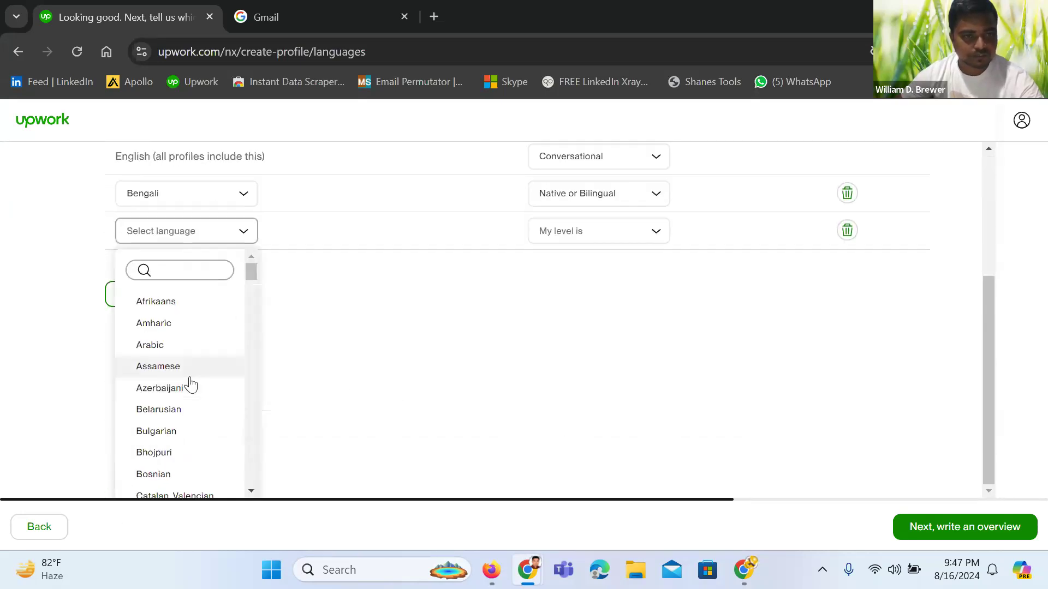
pyautogui.scroll(-5, 190, 384)
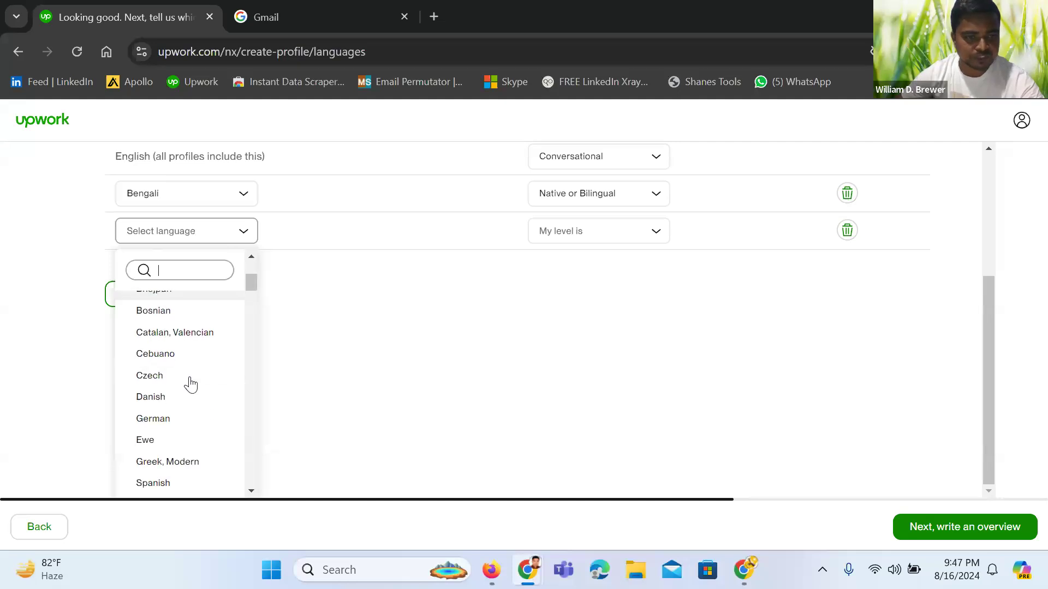
pyautogui.scroll(-3, 191, 385)
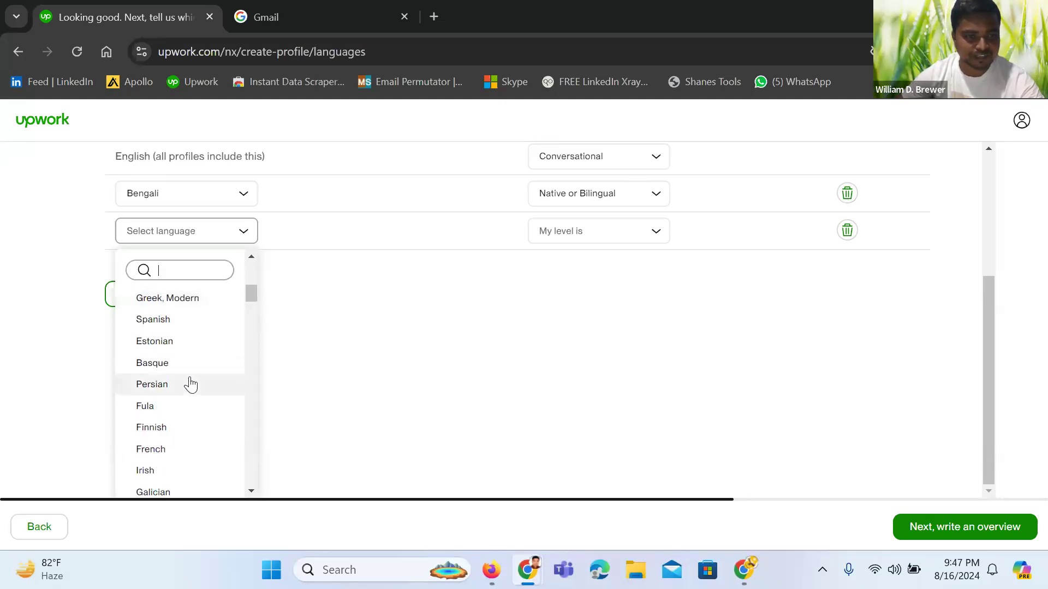
pyautogui.scroll(-4, 190, 384)
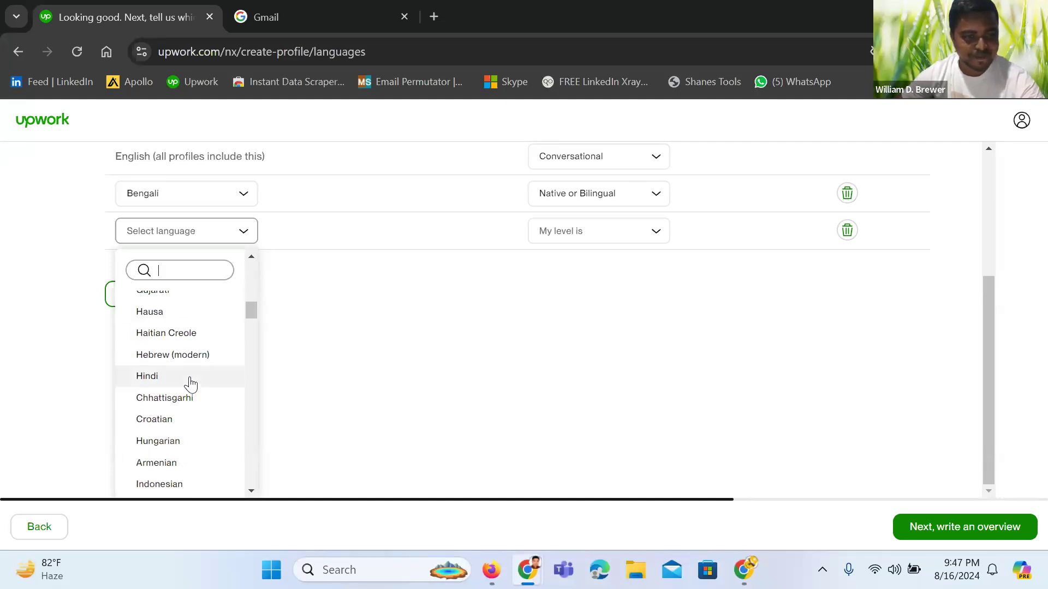
pyautogui.click(183, 384)
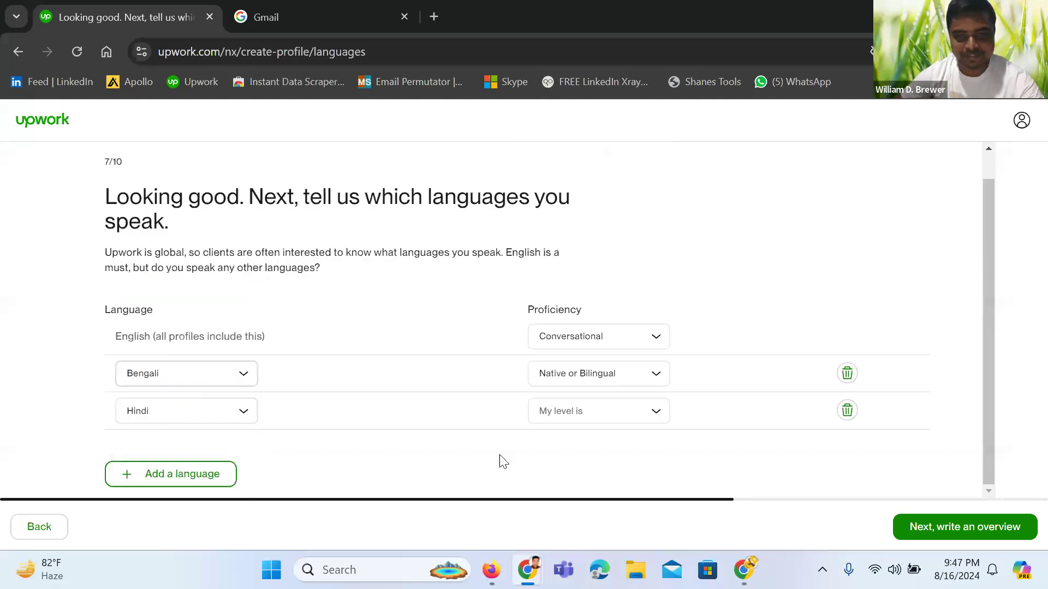
# Set Hindi proficiency to Fluent and continue to the overview step
pyautogui.click(621, 420)
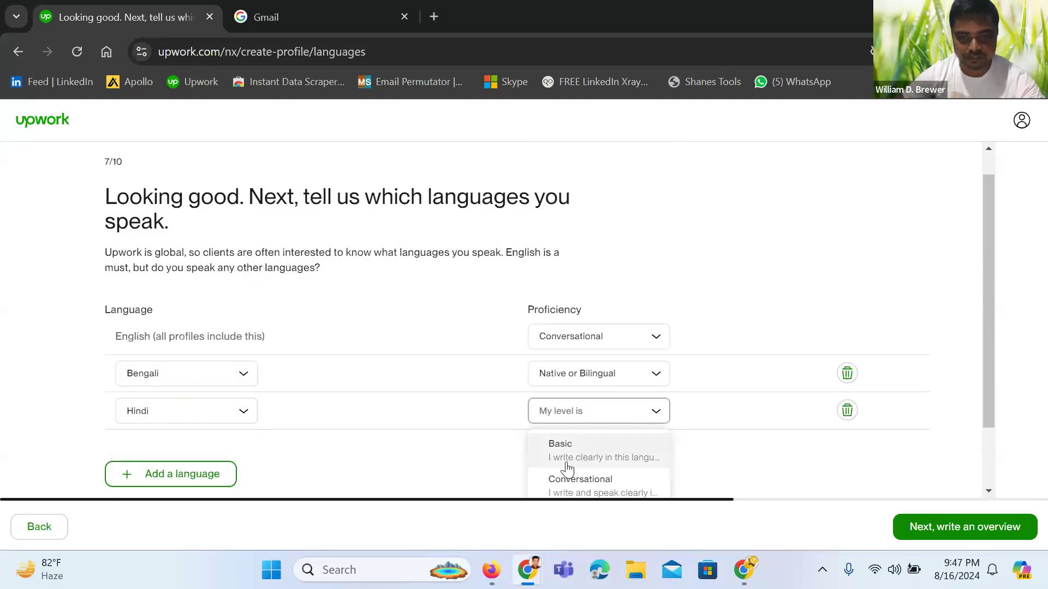
pyautogui.scroll(-2, 566, 469)
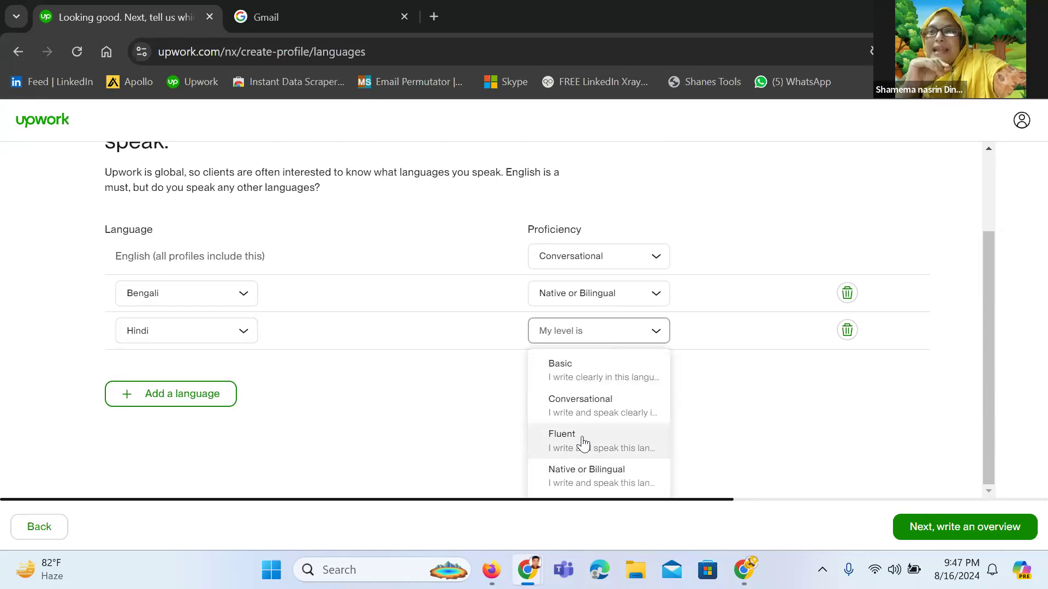
pyautogui.click(582, 443)
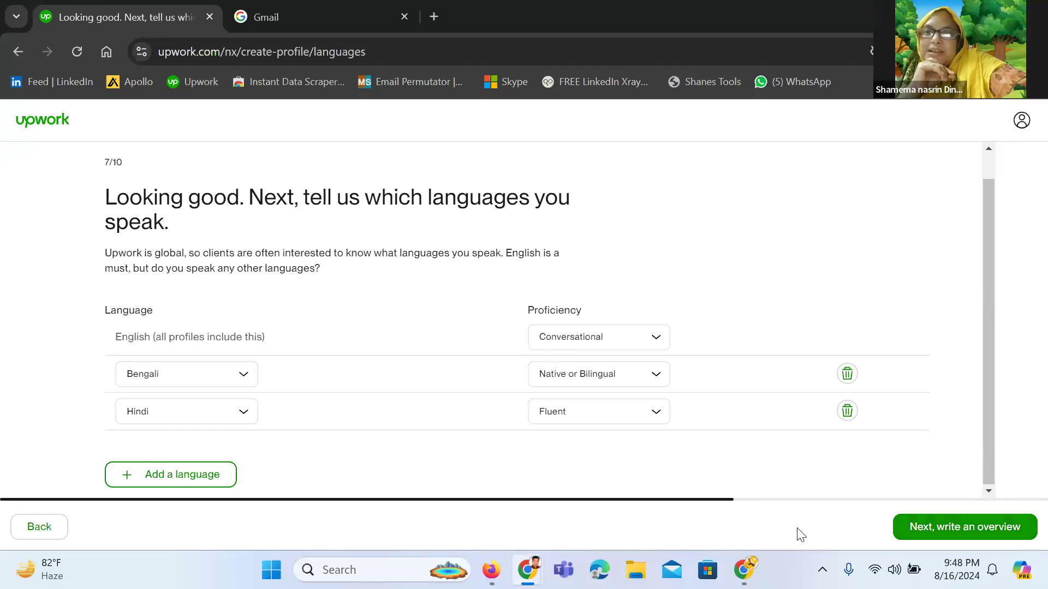
pyautogui.scroll(1, 385, 369)
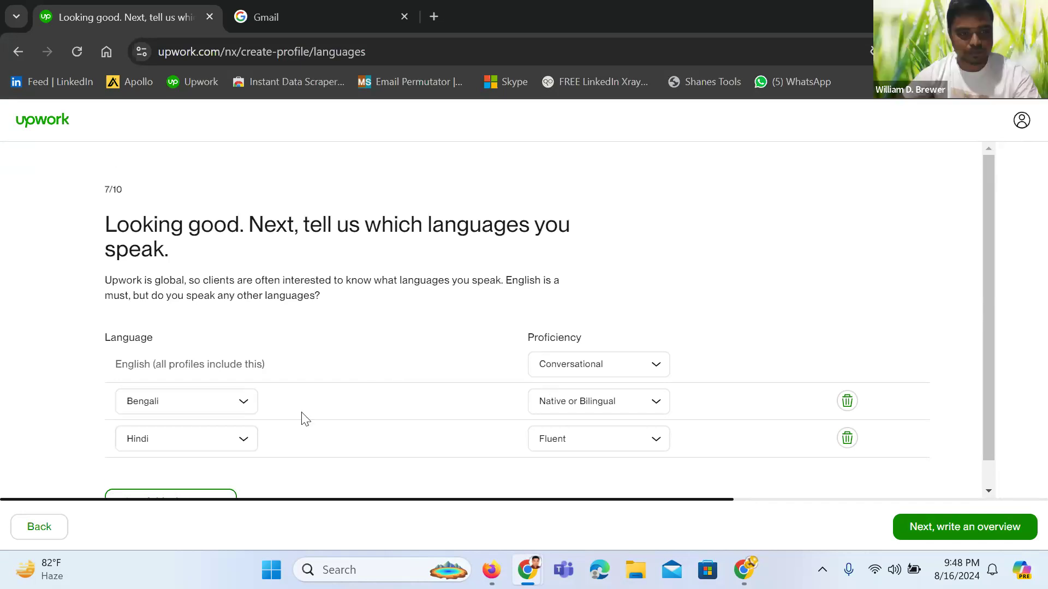
pyautogui.scroll(-1, 744, 367)
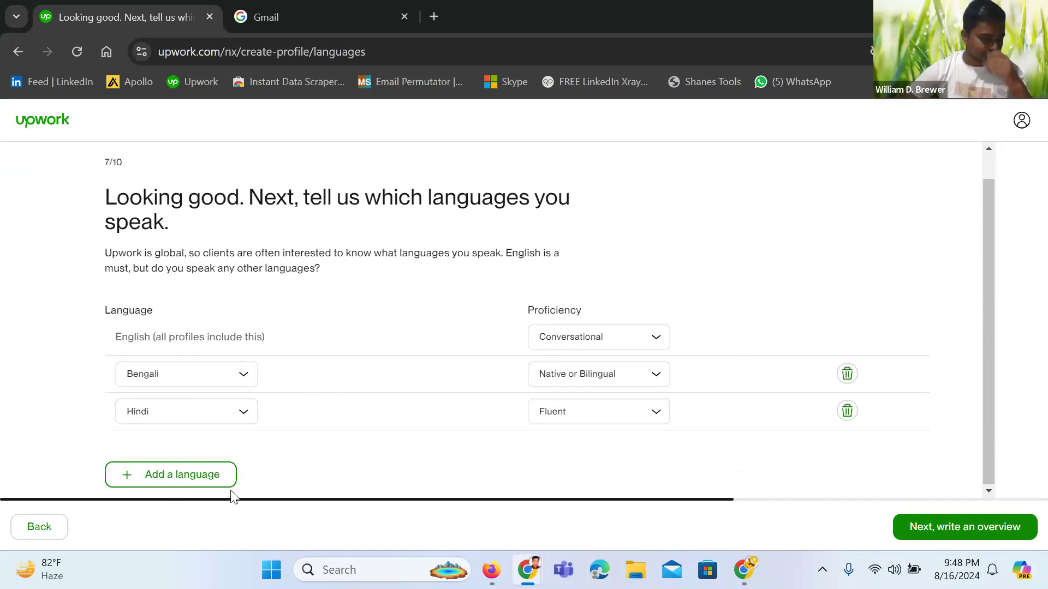
pyautogui.click(934, 532)
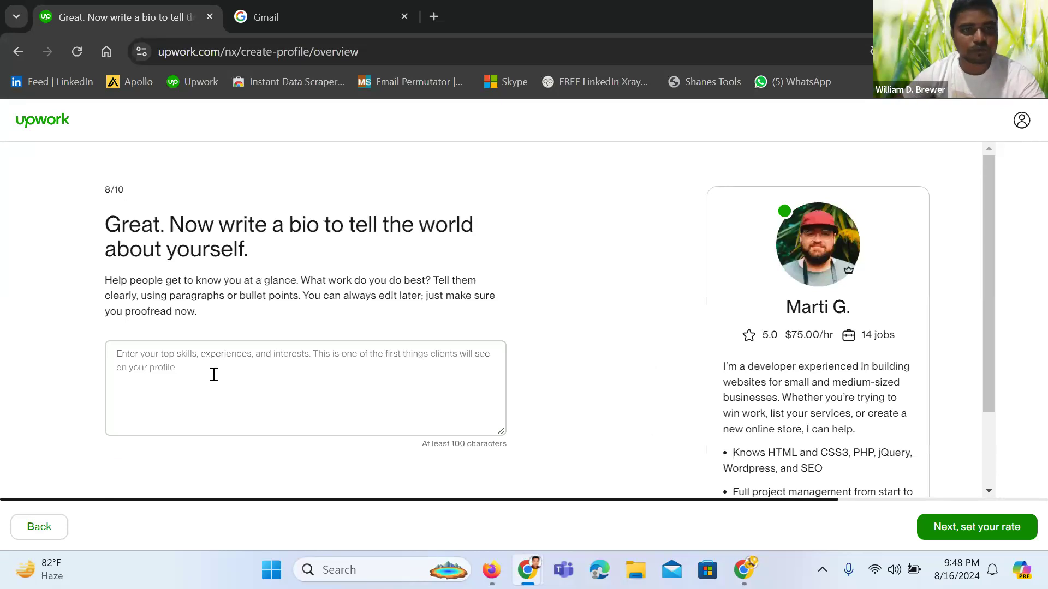
# Leave the bio box empty and switch via the Zoom window to the Untitled Google Docs document
pyautogui.click(365, 370)
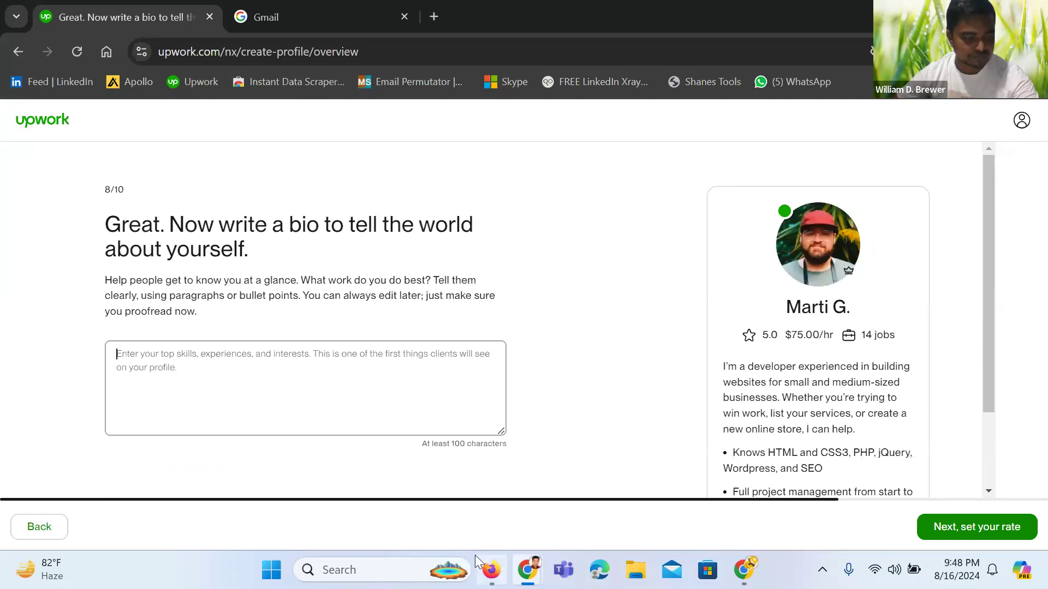
pyautogui.moveTo(475, 555)
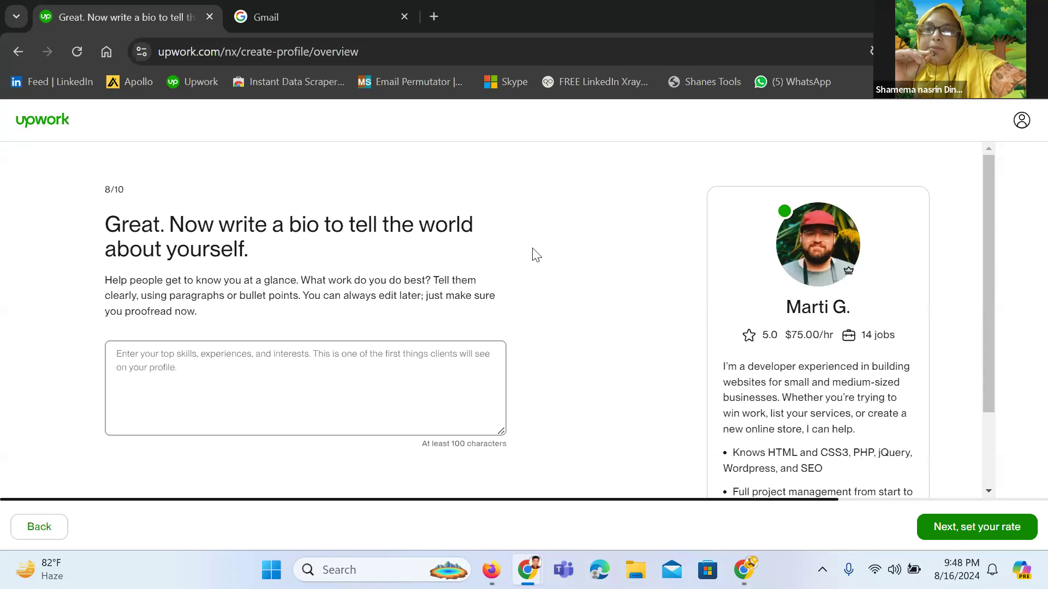
pyautogui.moveTo(526, 570)
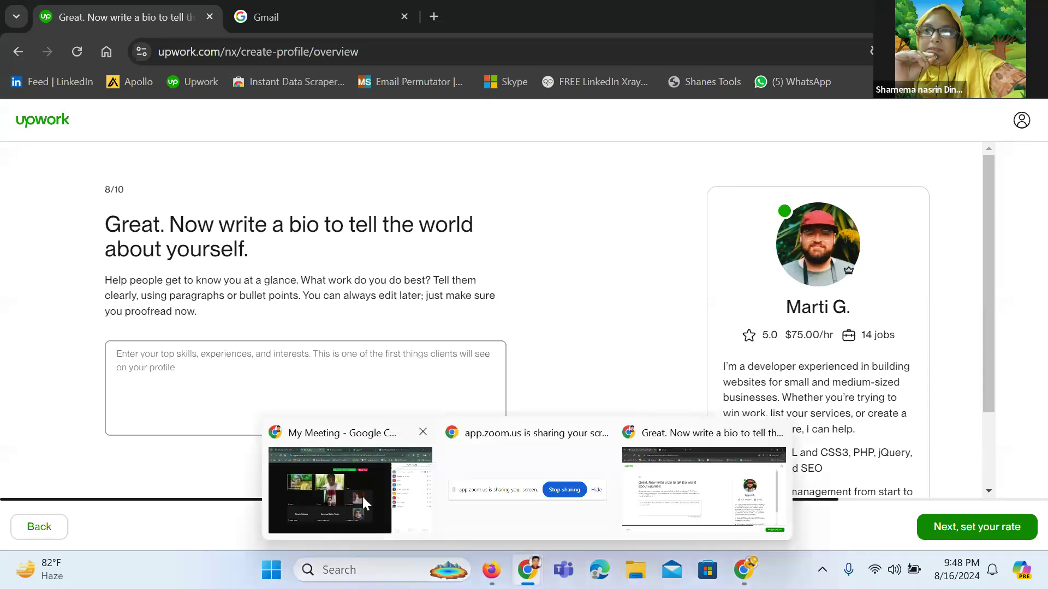
pyautogui.click(346, 497)
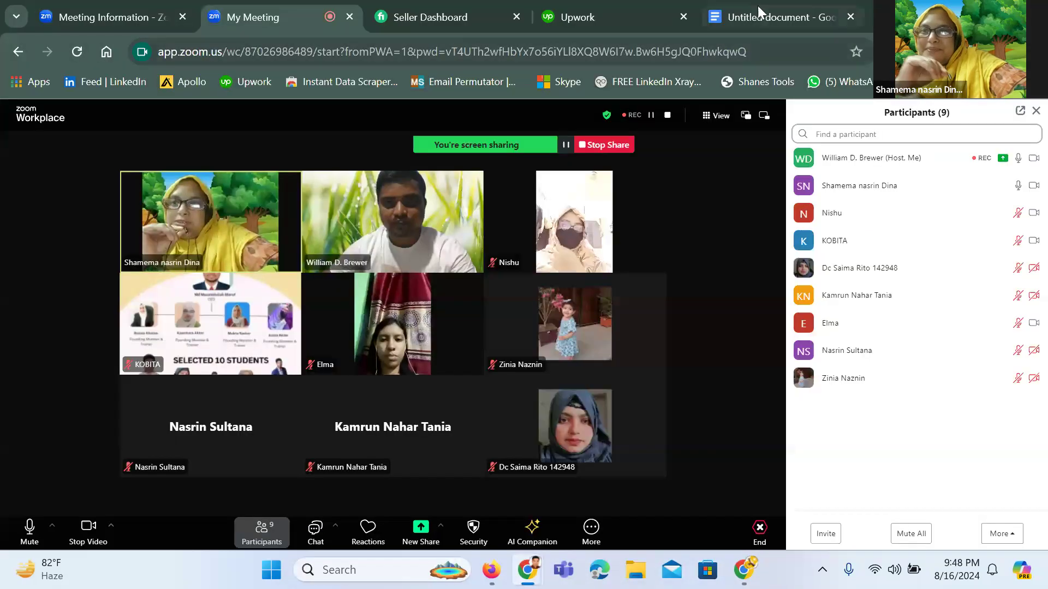
pyautogui.click(757, 7)
pyautogui.scroll(3, 411, 319)
pyautogui.moveTo(400, 290); pyautogui.dragTo(409, 309)
pyautogui.hotkey('ctrl', 'c')
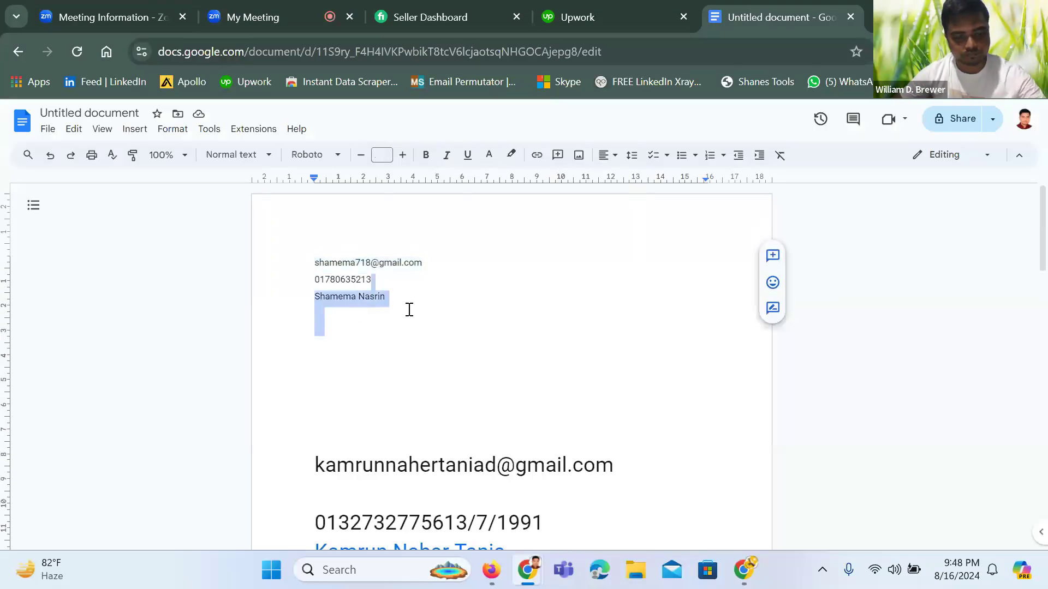
# Replace the old name in the bio greeting with the pasted new name and fix spacing
pyautogui.scroll(-6, 409, 309)
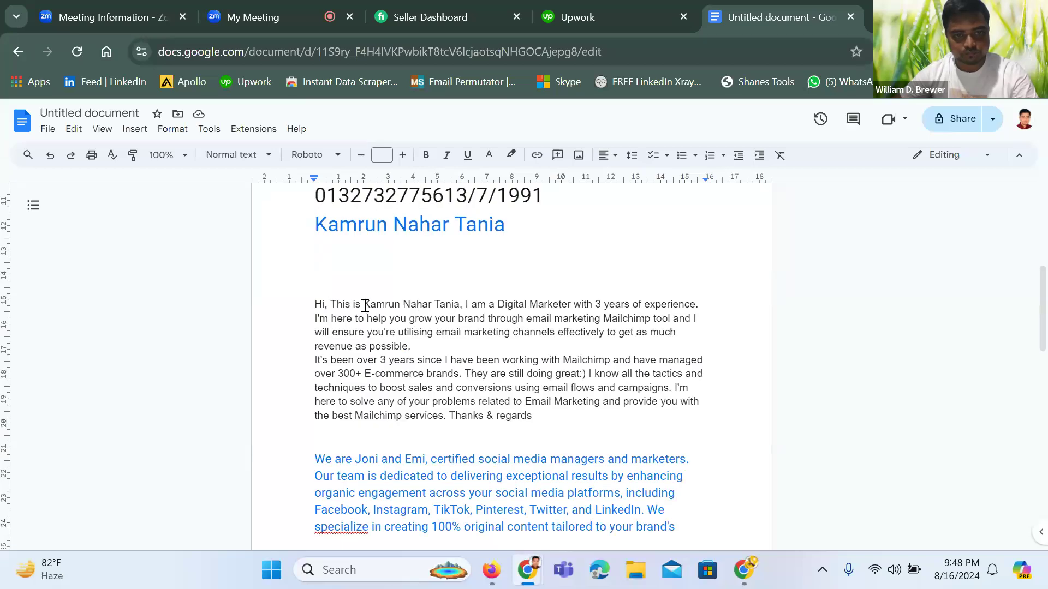
pyautogui.moveTo(364, 305); pyautogui.dragTo(460, 306)
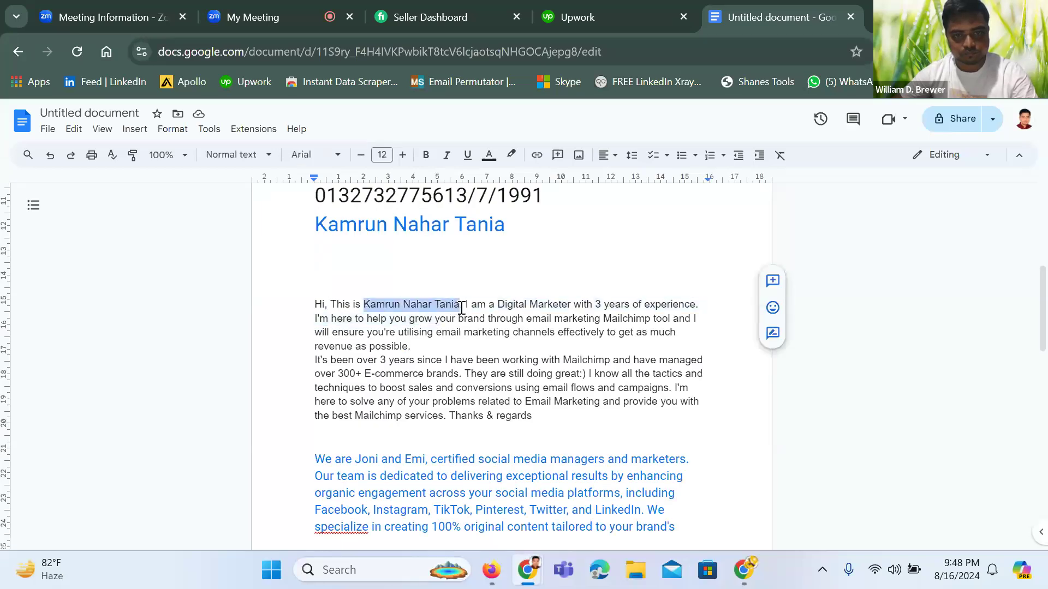
pyautogui.hotkey('ctrl', 'v')
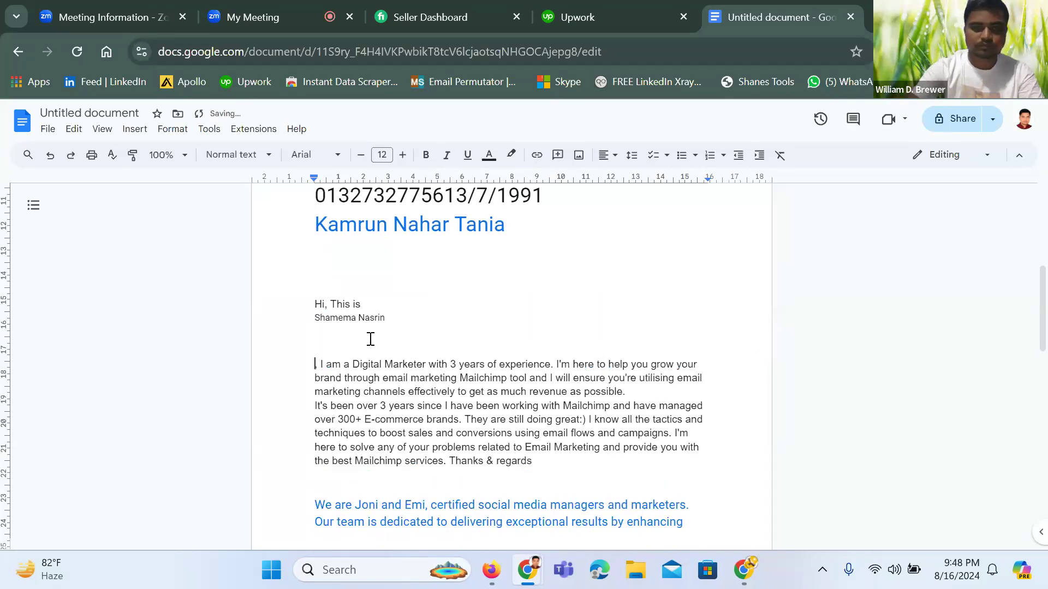
pyautogui.press('BackSpace')
pyautogui.press('BackSpace')
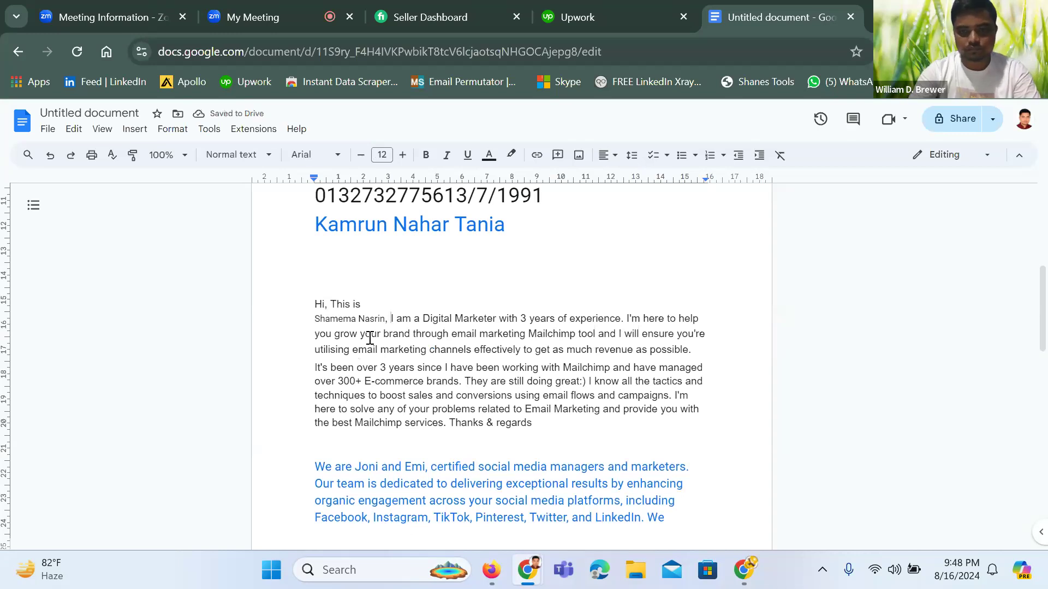
pyautogui.press('BackSpace')
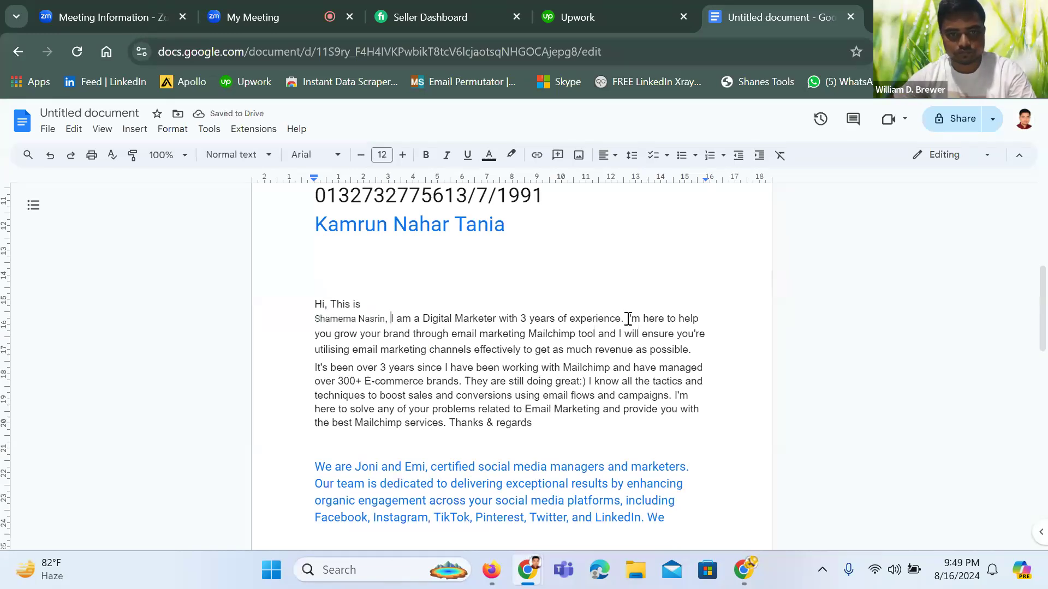
# Delete the Mailchimp help sentences and the Mailchimp e-commerce brands clause, fixing typos
pyautogui.moveTo(623, 321); pyautogui.dragTo(445, 373)
pyautogui.press('BackSpace')
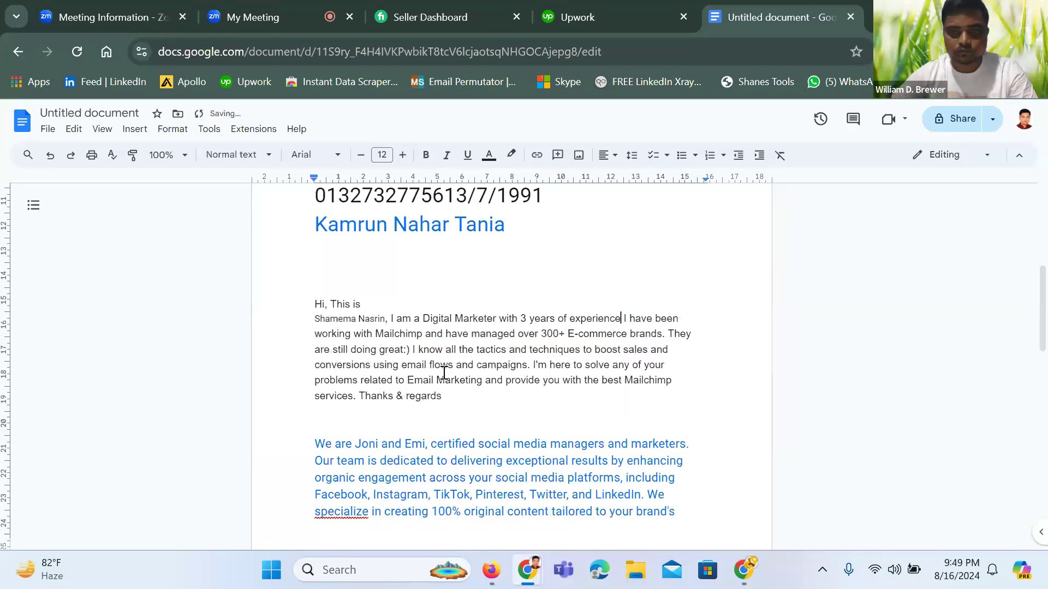
pyautogui.write('.')
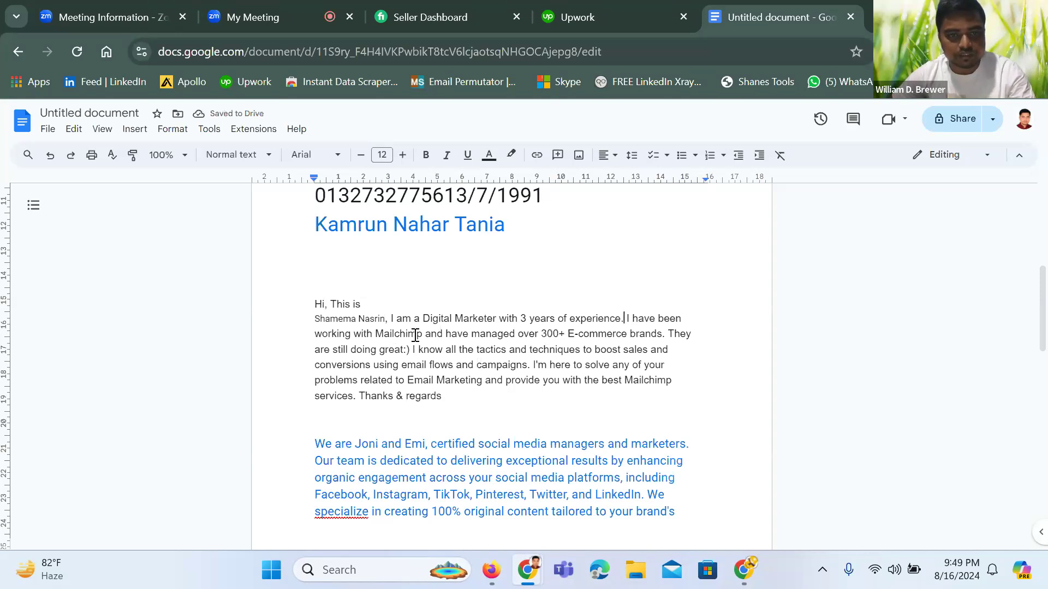
pyautogui.moveTo(373, 335); pyautogui.dragTo(664, 335)
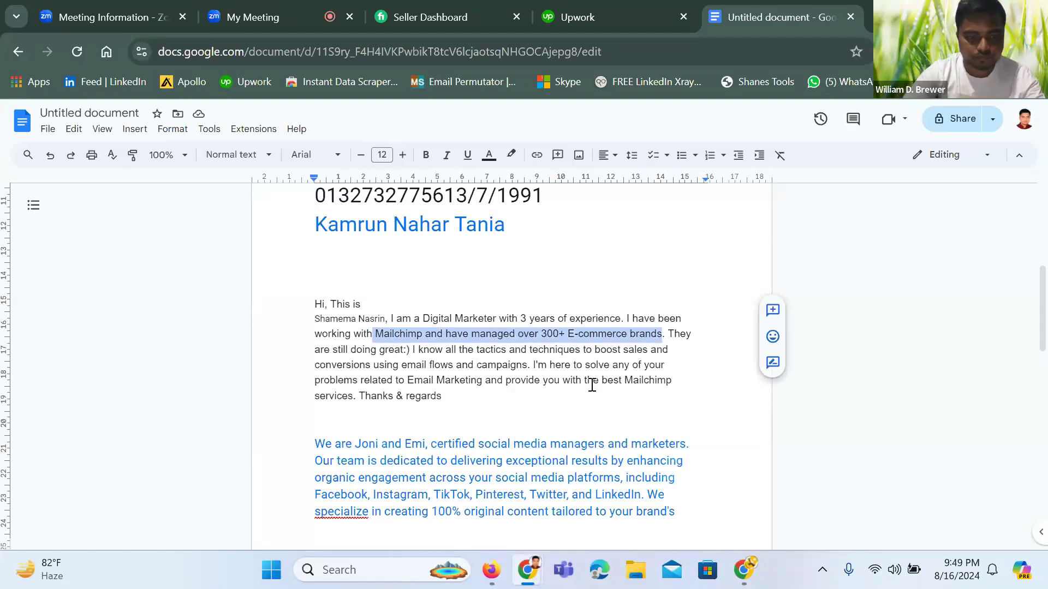
pyautogui.press('BackSpace')
pyautogui.write('The ')
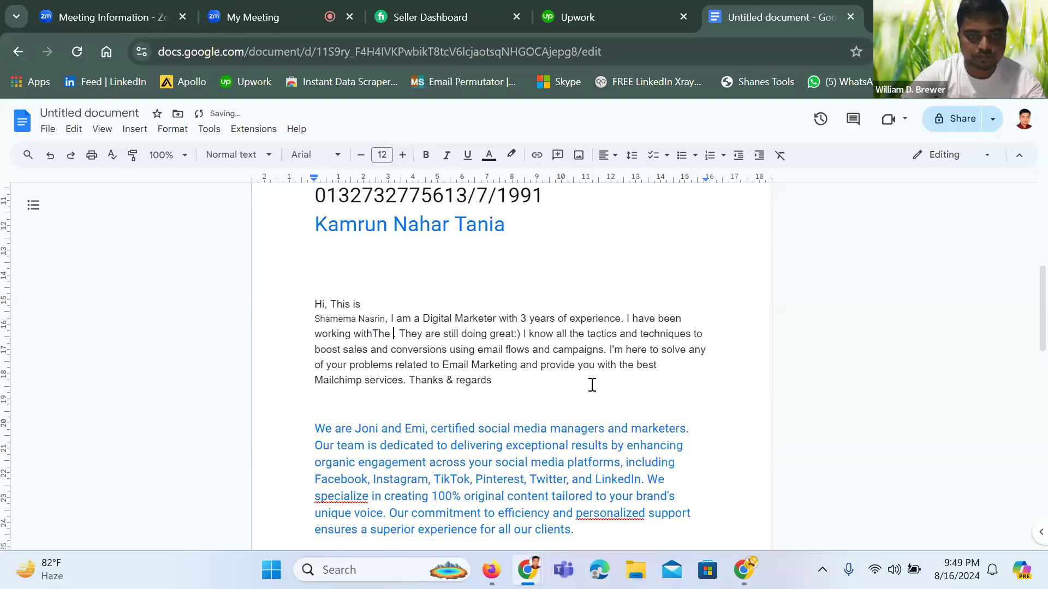
pyautogui.write('it')
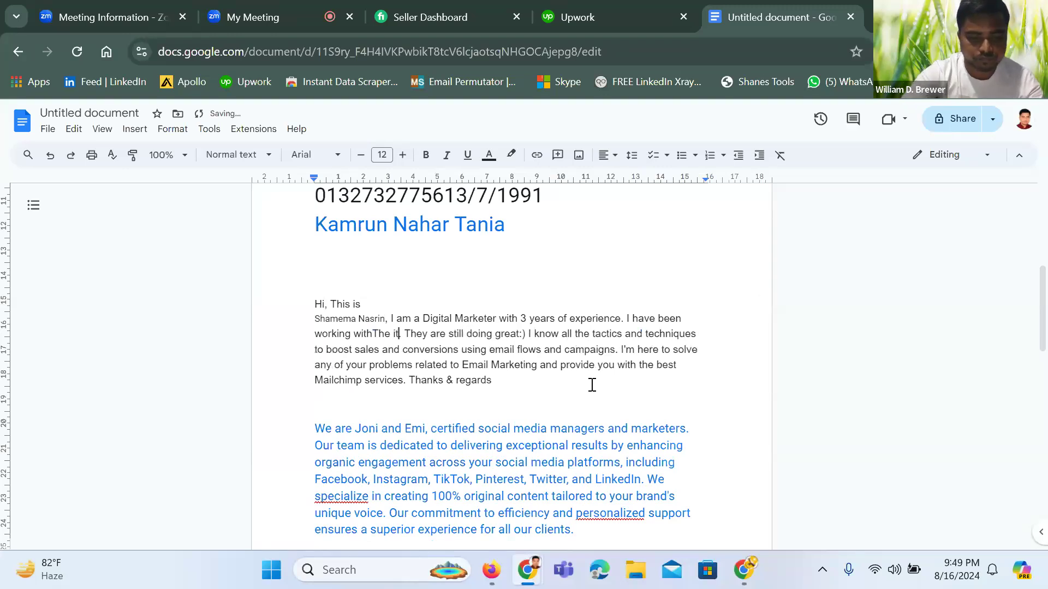
pyautogui.press('BackSpace')
pyautogui.press('BackSpace')
pyautogui.press('BackSpace')
pyautogui.press('BackSpace')
pyautogui.press('BackSpace')
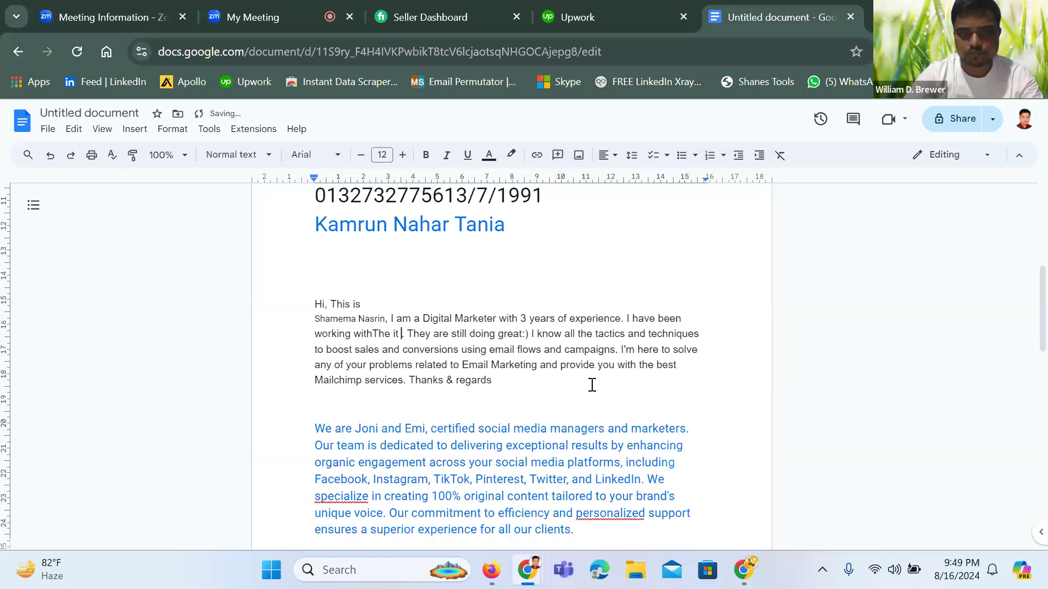
pyautogui.press('BackSpace')
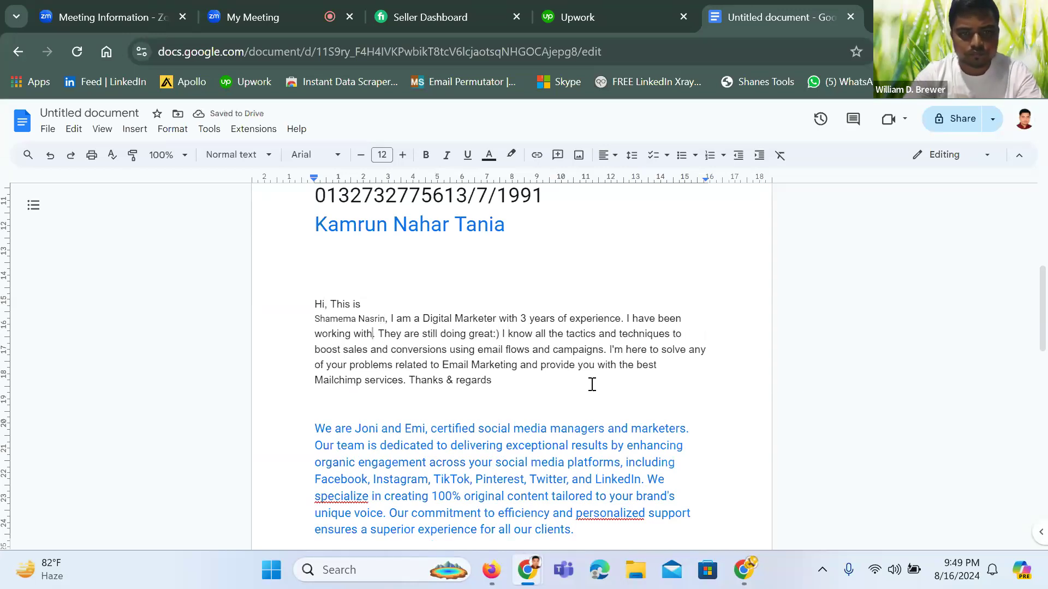
pyautogui.press('BackSpace')
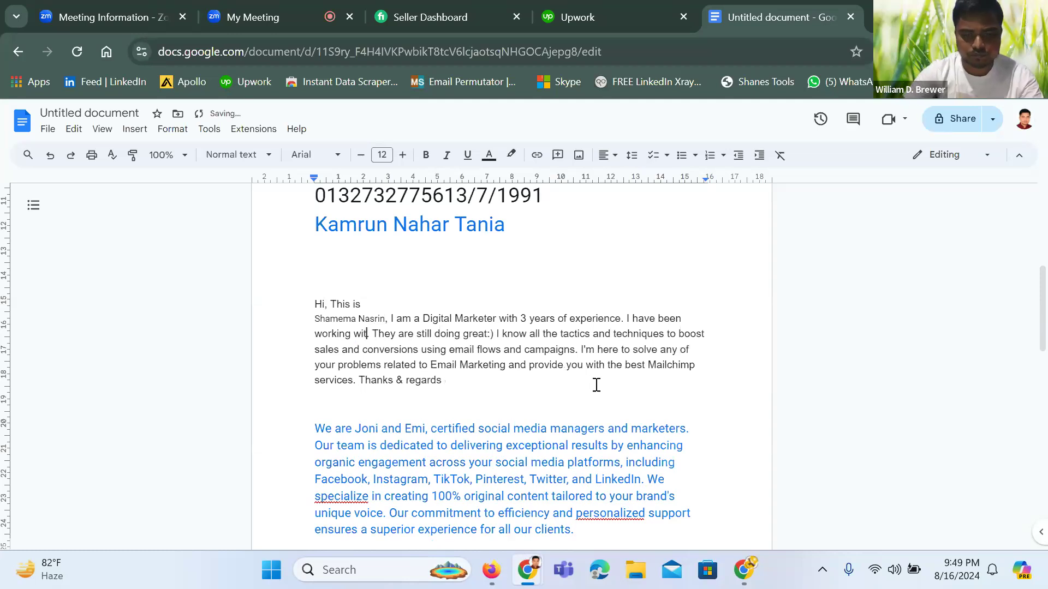
pyautogui.write('h .')
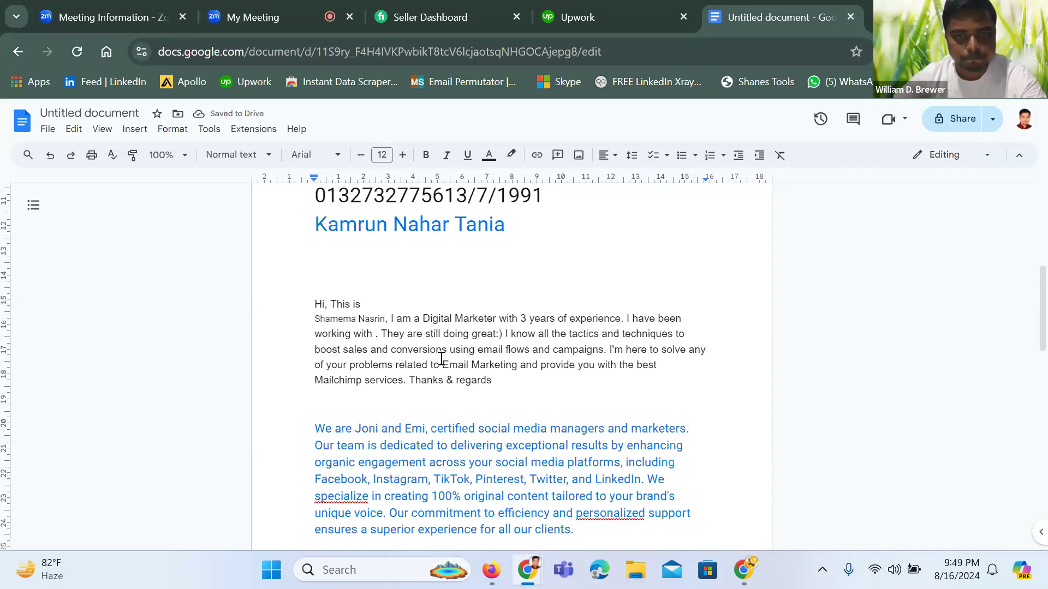
# Remove the leftover 'I have been working with' fragment and the brands-doing-great sentence
pyautogui.moveTo(626, 319); pyautogui.dragTo(380, 338)
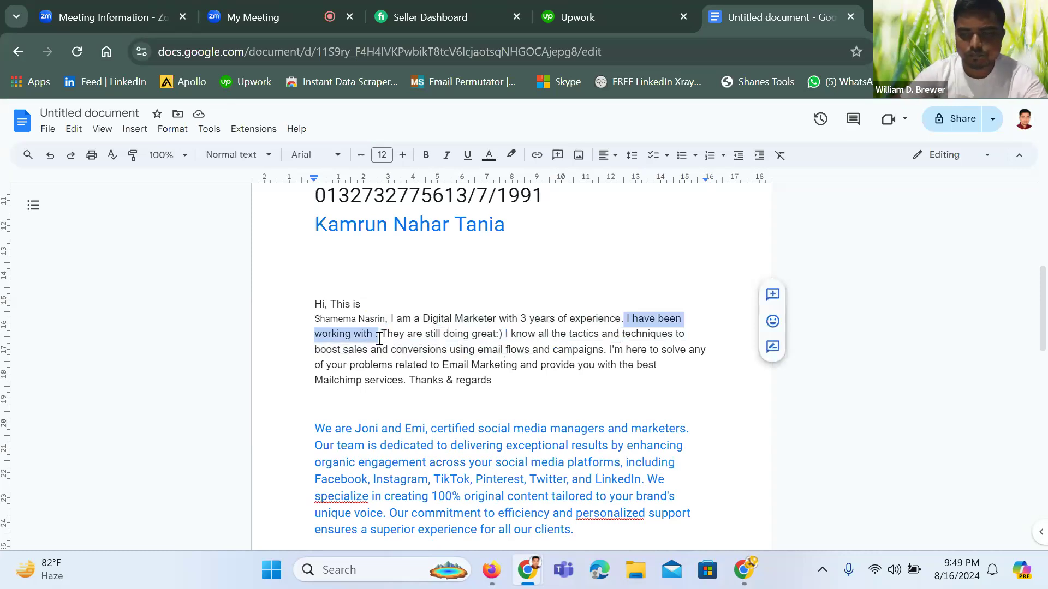
pyautogui.press('BackSpace')
pyautogui.press('BackSpace')
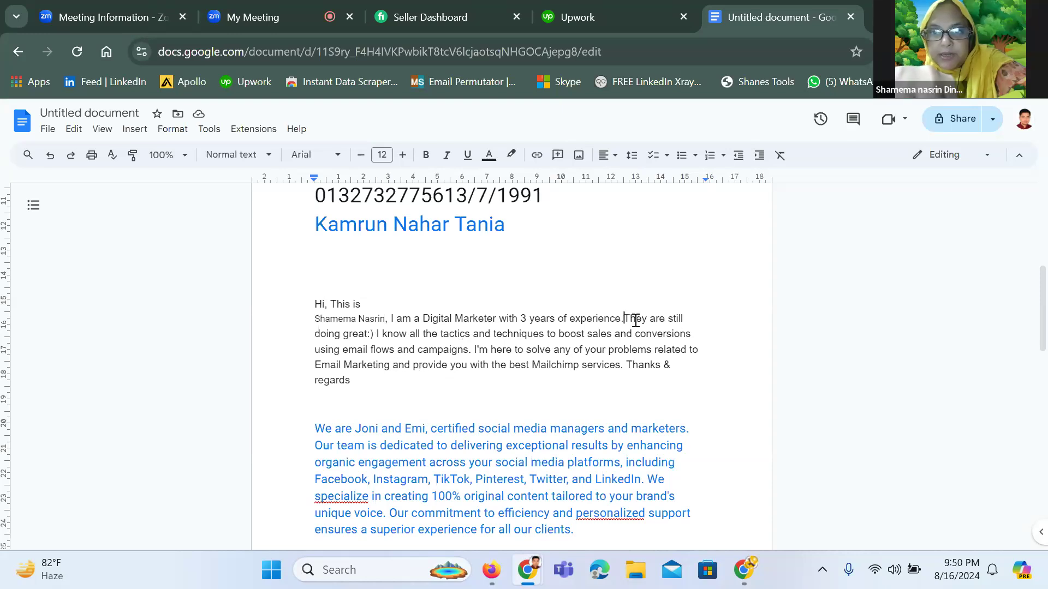
pyautogui.moveTo(641, 325); pyautogui.dragTo(475, 350)
pyautogui.press('BackSpace')
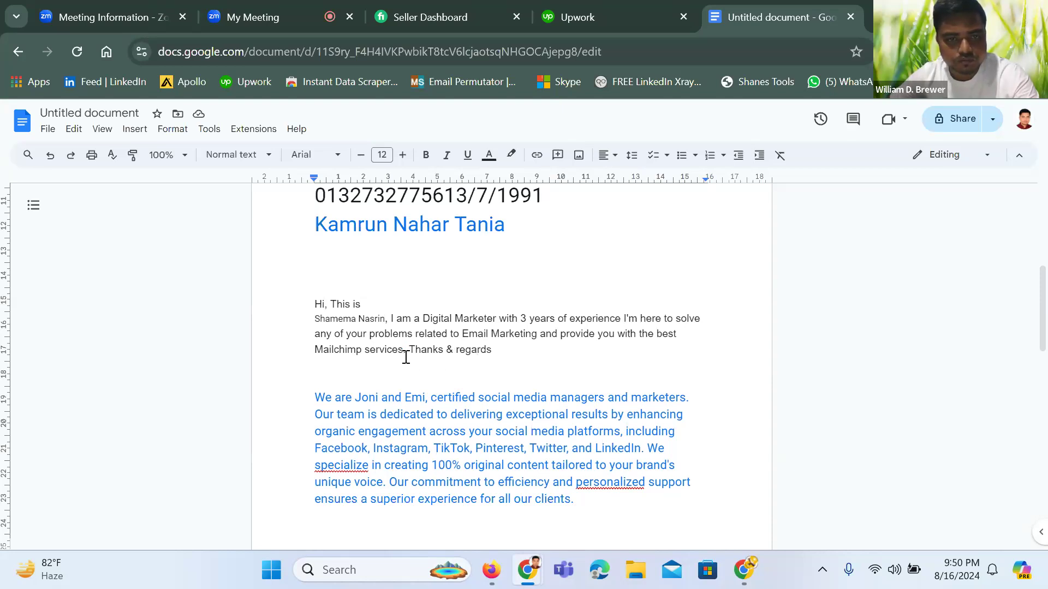
pyautogui.moveTo(623, 318); pyautogui.dragTo(626, 340)
pyautogui.click(636, 356)
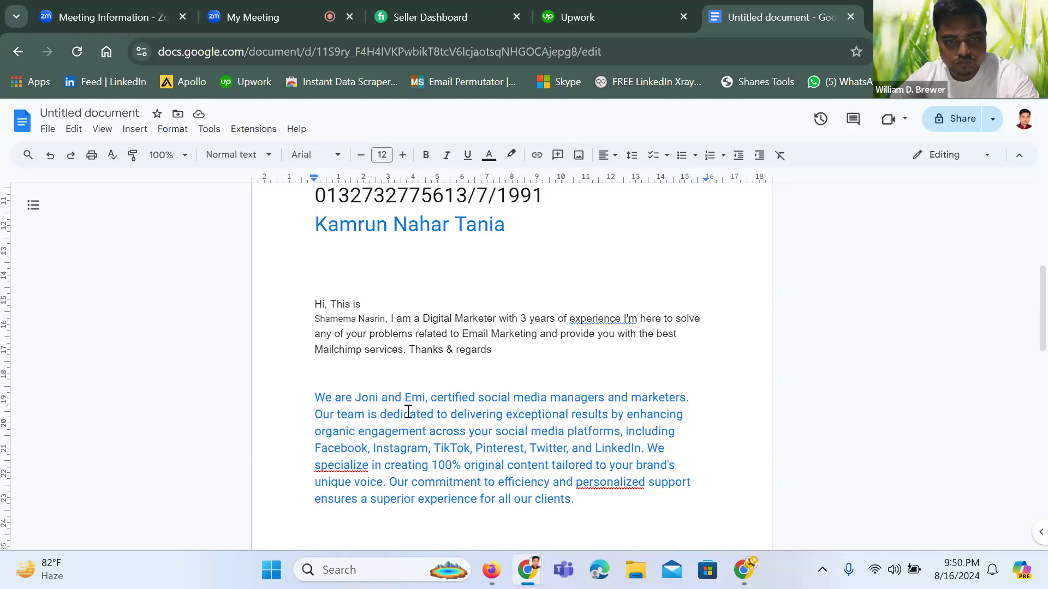
pyautogui.moveTo(429, 400); pyautogui.dragTo(394, 490)
pyautogui.hotkey('ctrl', 'c')
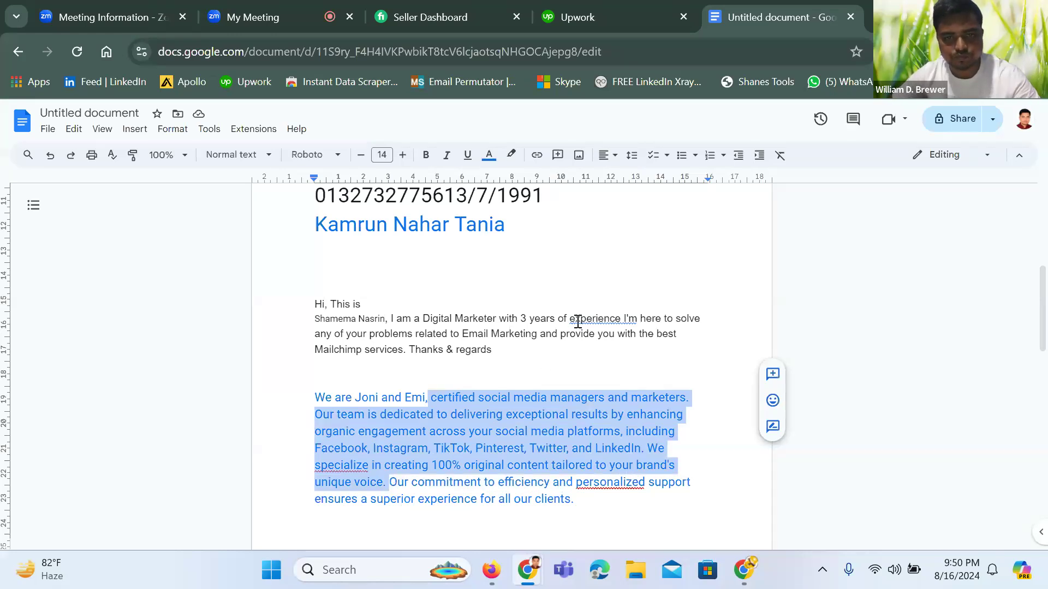
# Replace the problem-solving sentence with the pasted social-media managers text and colour it black
pyautogui.moveTo(406, 355); pyautogui.dragTo(627, 319)
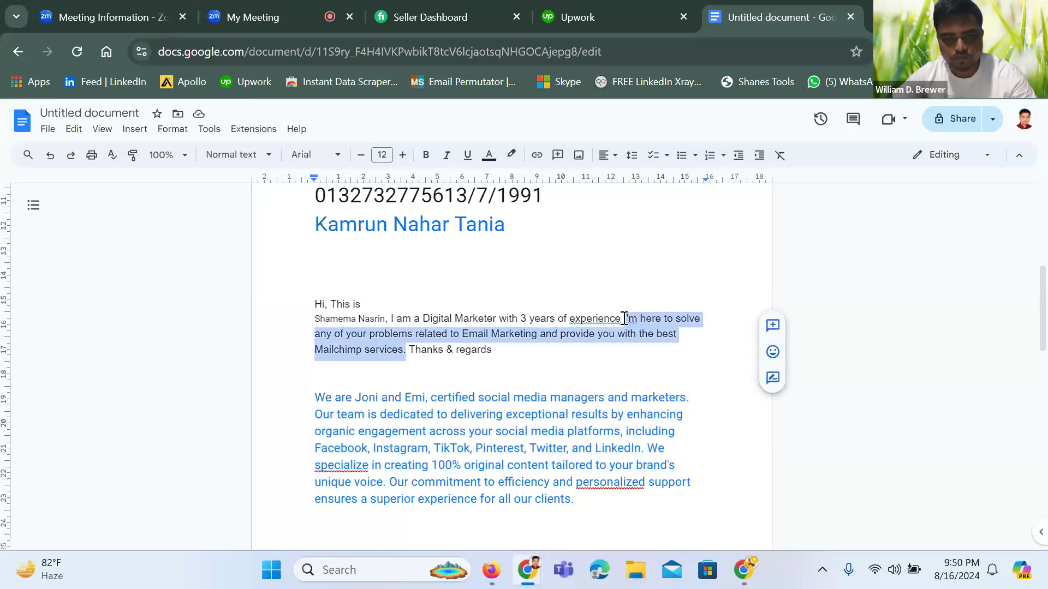
pyautogui.hotkey('ctrl', 'v')
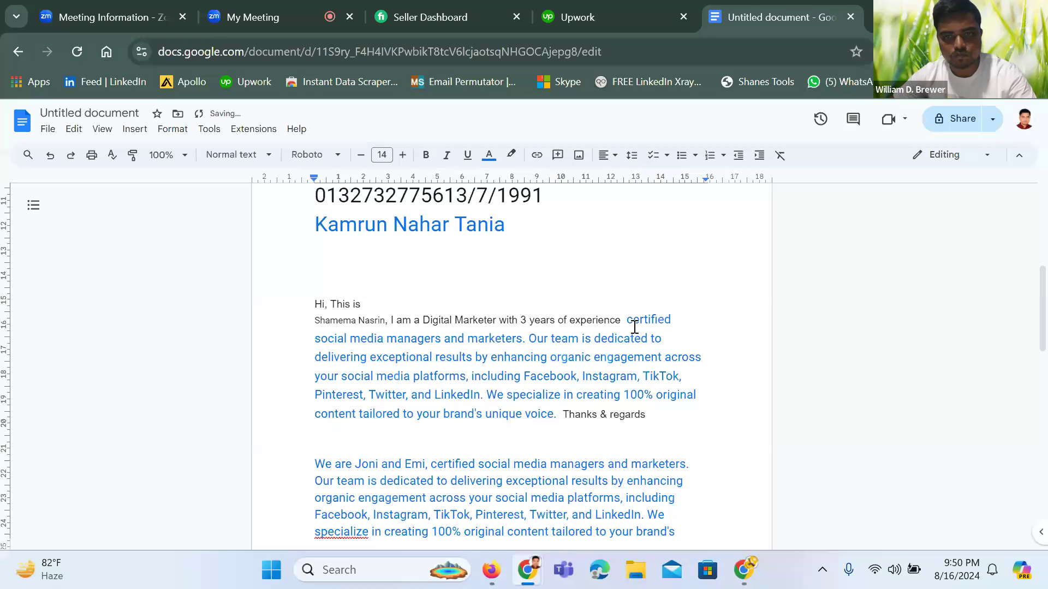
pyautogui.moveTo(626, 319); pyautogui.dragTo(557, 413)
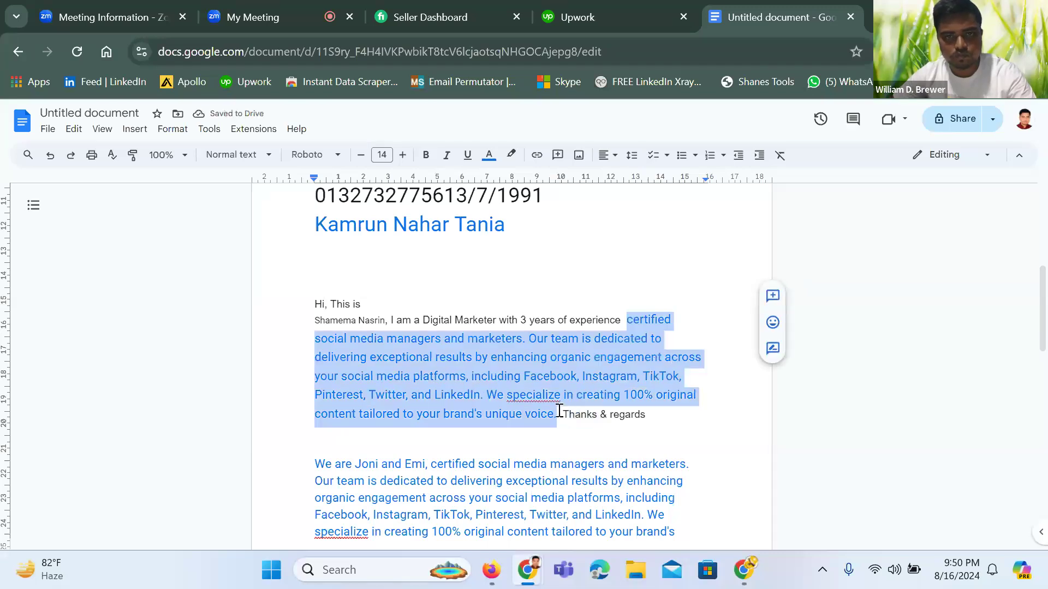
pyautogui.click(490, 157)
pyautogui.click(492, 182)
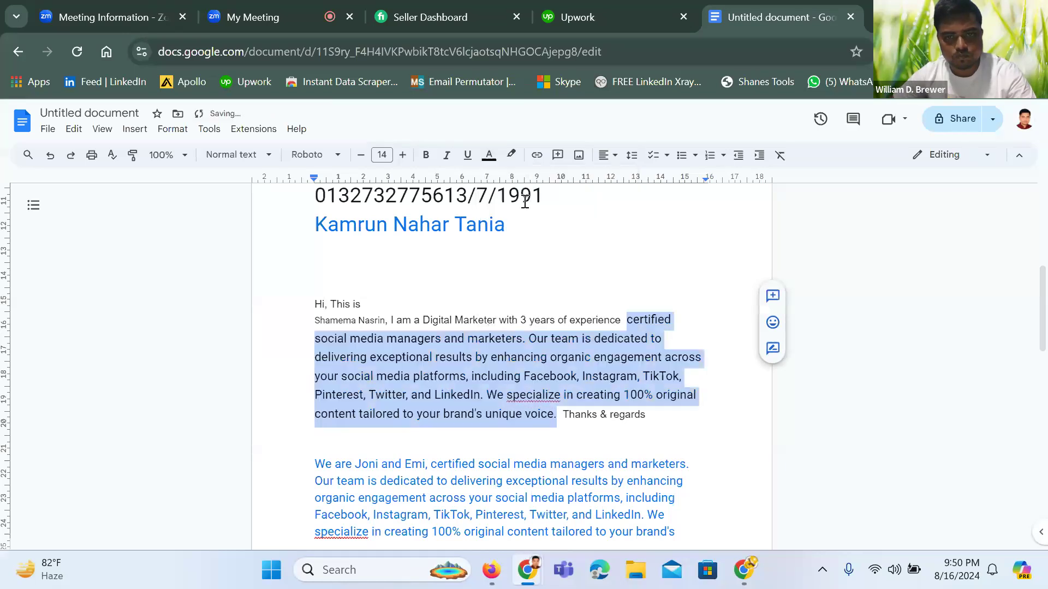
# Make the whole bio from greeting to 'Thanks & regards' plain, unhighlighted 12 pt text
pyautogui.click(629, 273)
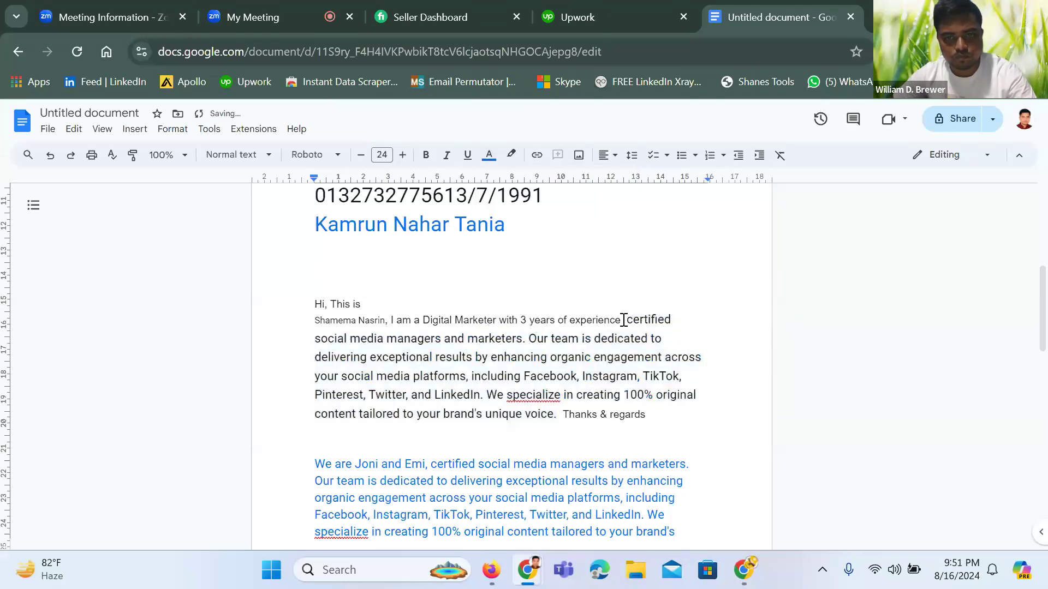
pyautogui.keyDown('shift'); pyautogui.click(646, 414); pyautogui.keyUp('shift')
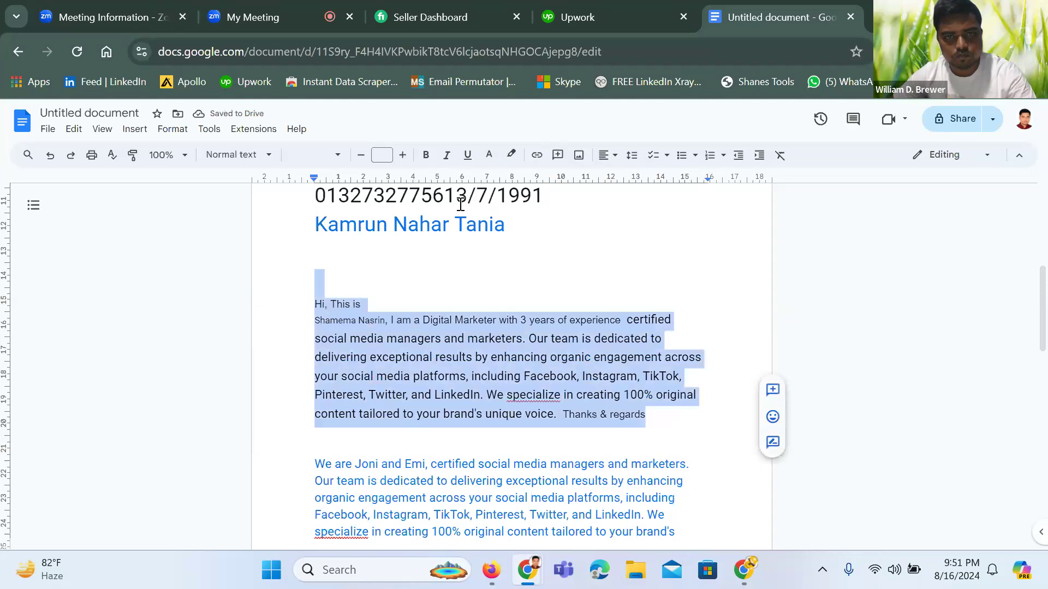
pyautogui.click(470, 157)
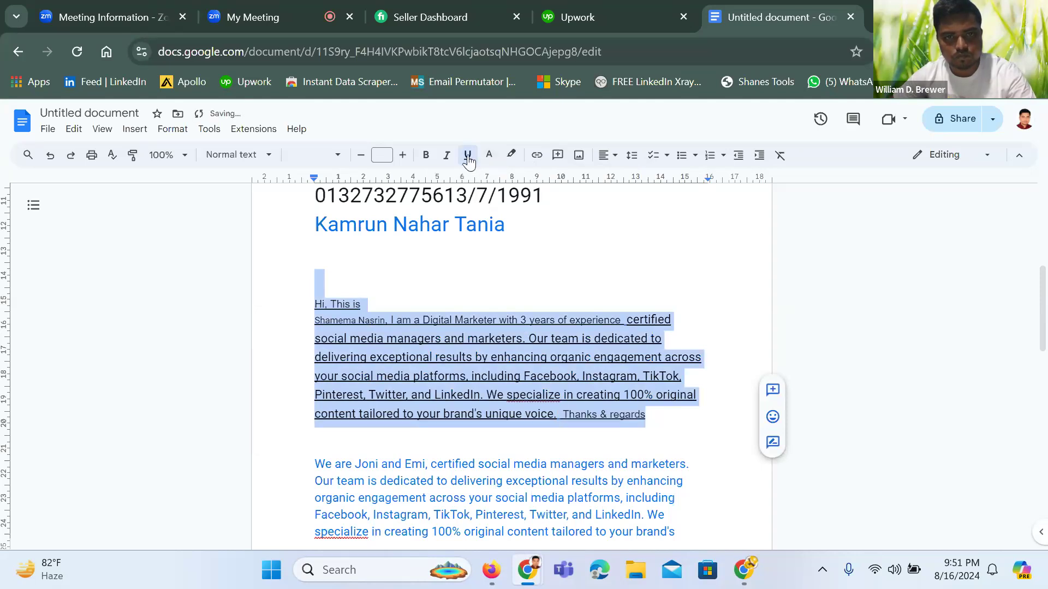
pyautogui.click(468, 157)
pyautogui.click(512, 158)
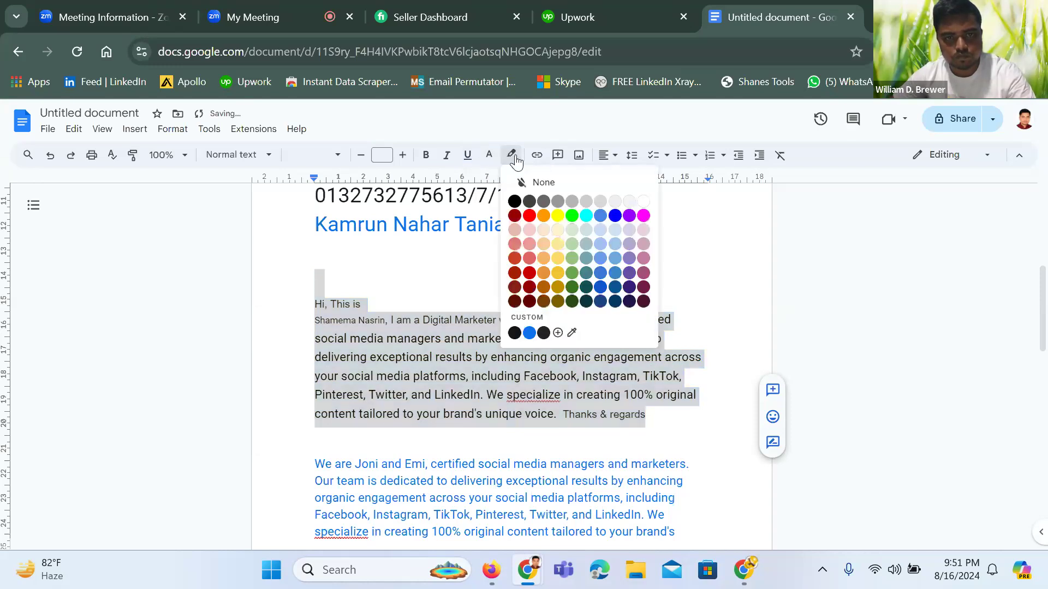
pyautogui.click(520, 200)
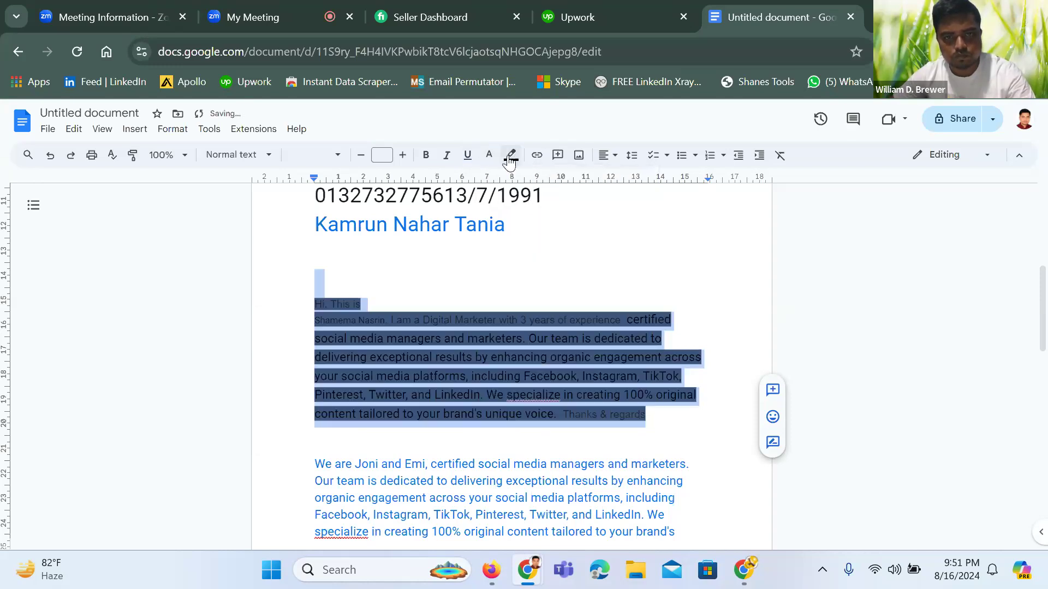
pyautogui.click(511, 156)
pyautogui.click(535, 184)
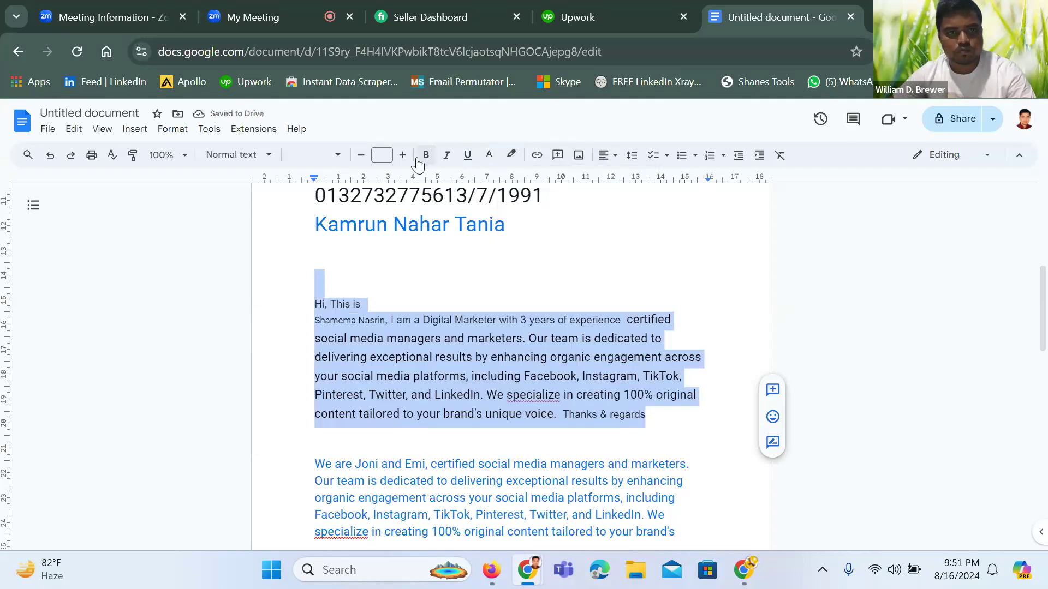
pyautogui.click(382, 155)
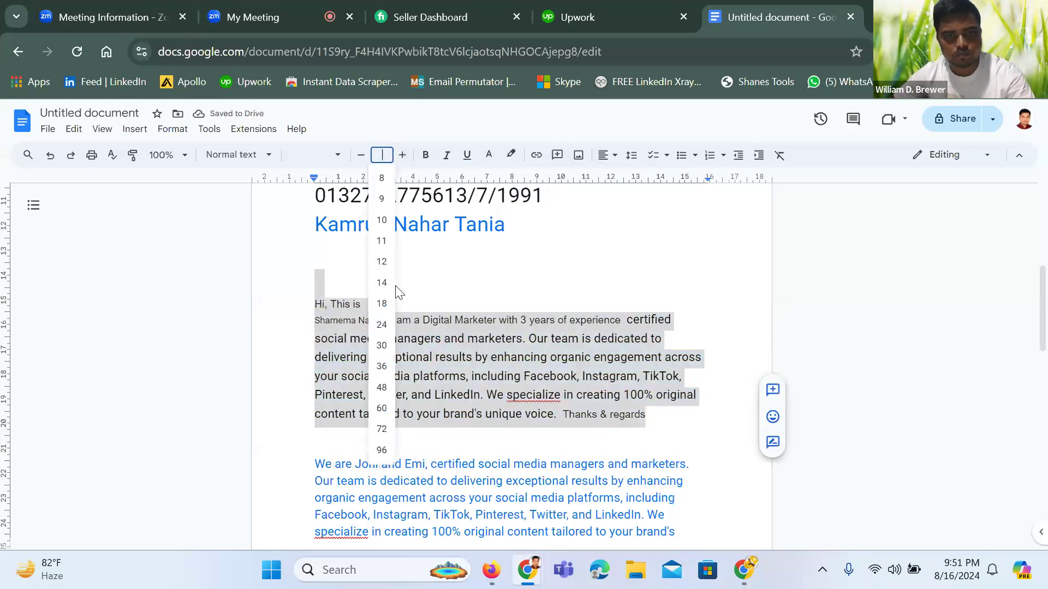
pyautogui.click(384, 263)
# Correct the spelling 'specialize' to 'specialise' in the bio
pyautogui.click(607, 269)
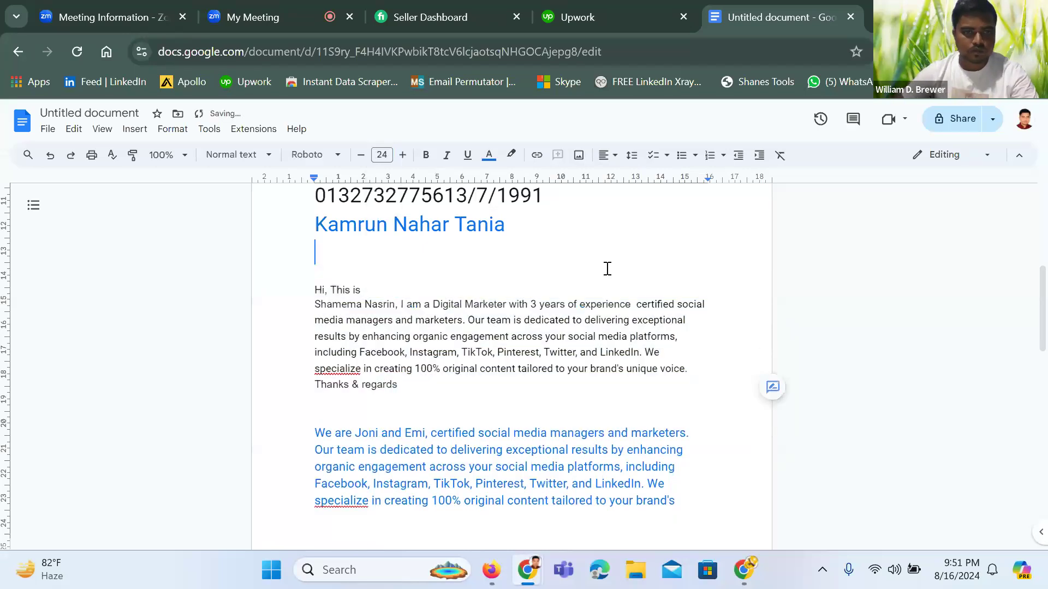
pyautogui.rightClick(338, 370)
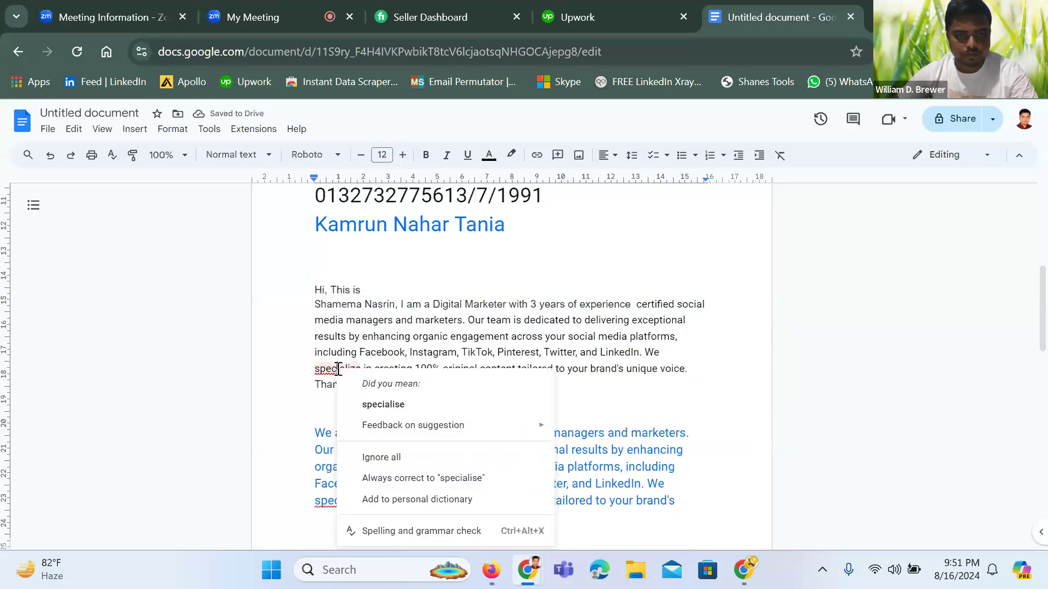
pyautogui.click(384, 404)
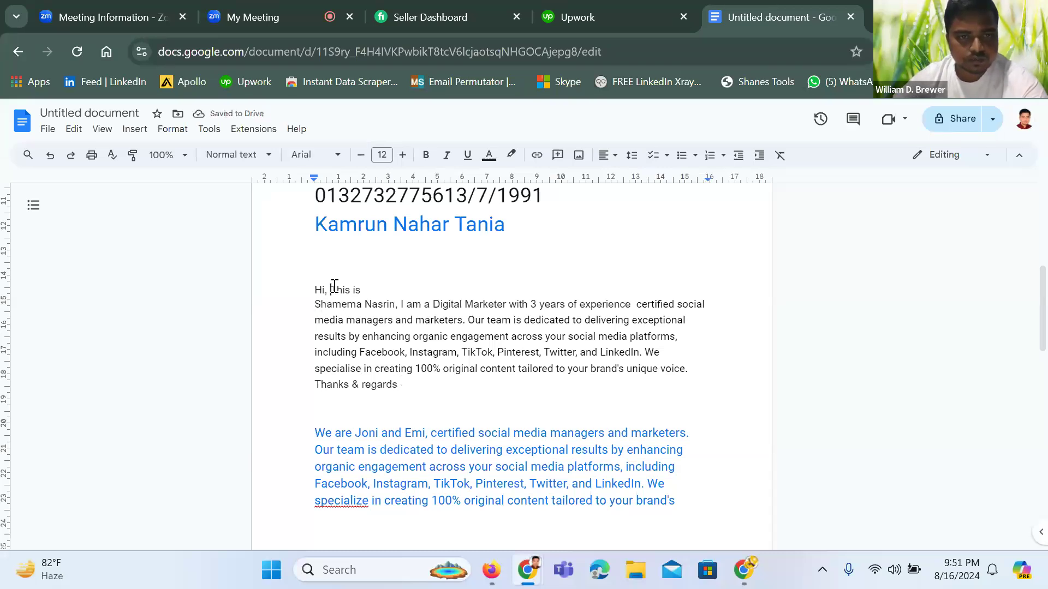
# Put 'This is' under 'Hi,', remove the double space before 'certified', and select the bio
pyautogui.press('Return')
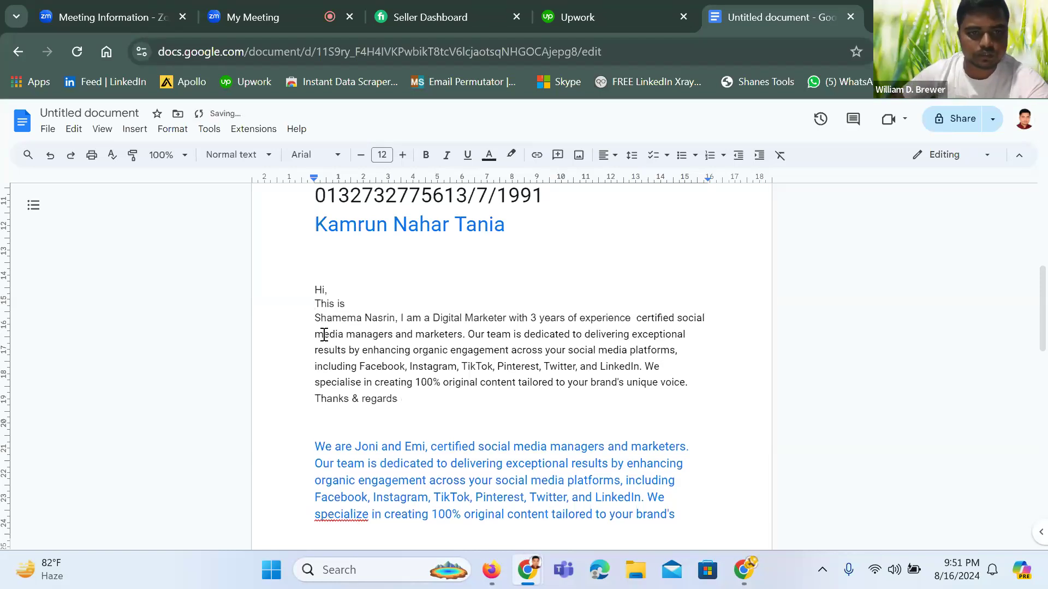
pyautogui.press('Down')
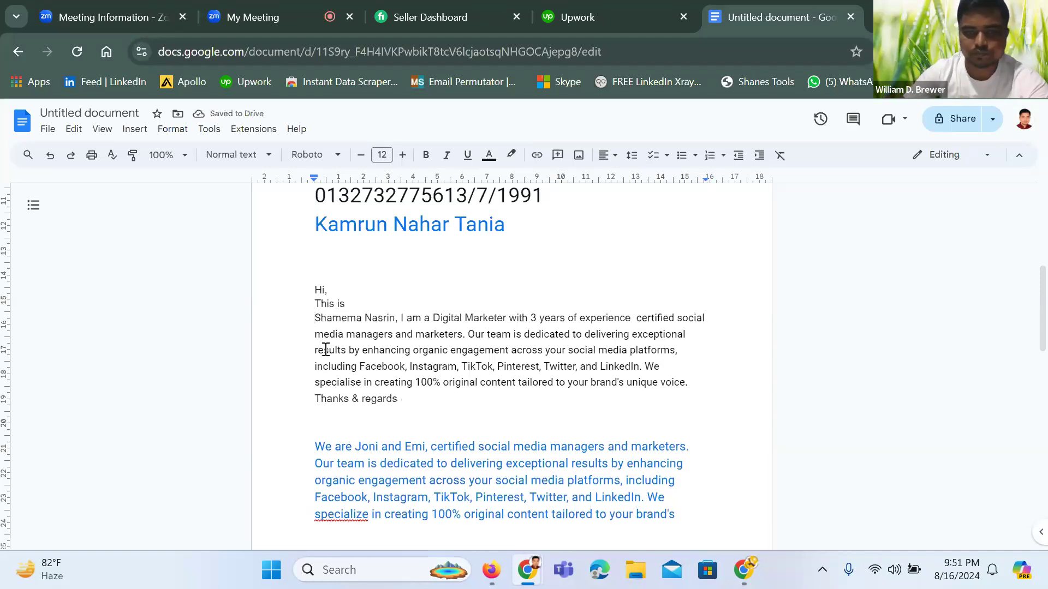
pyautogui.press('BackSpace')
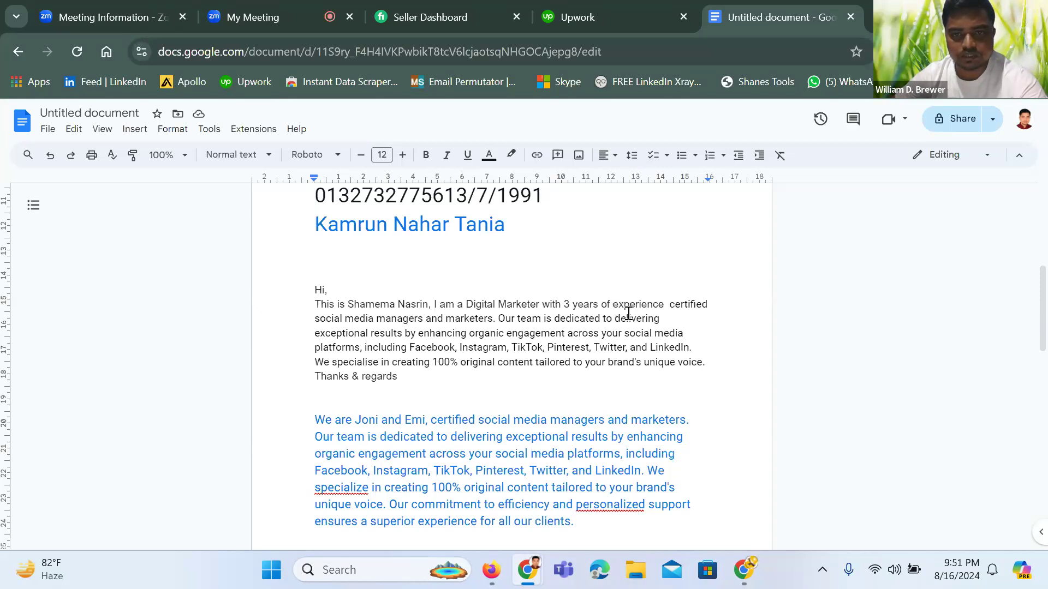
pyautogui.click(670, 308)
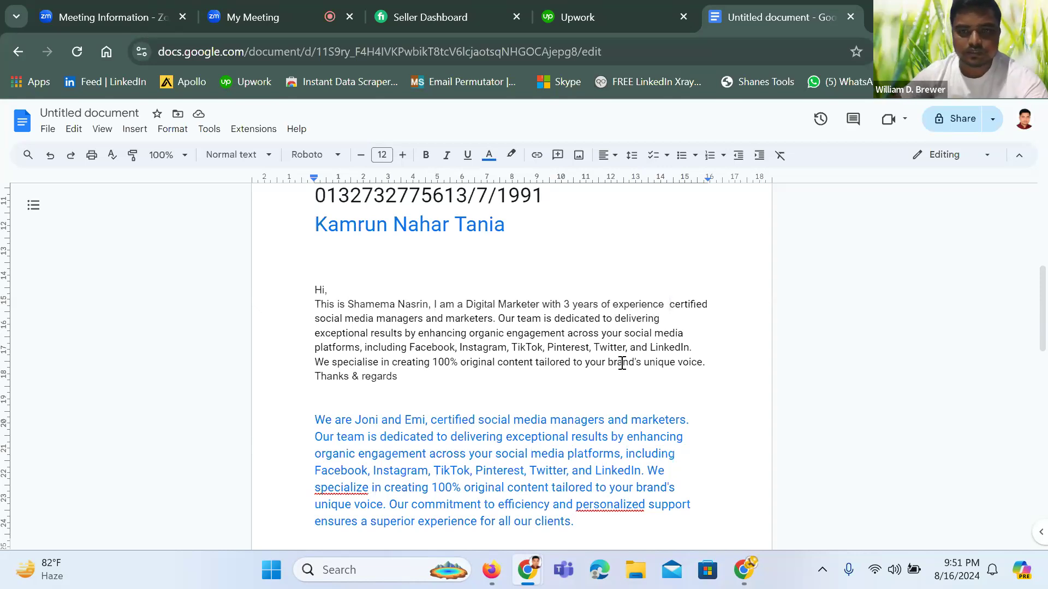
pyautogui.press('BackSpace')
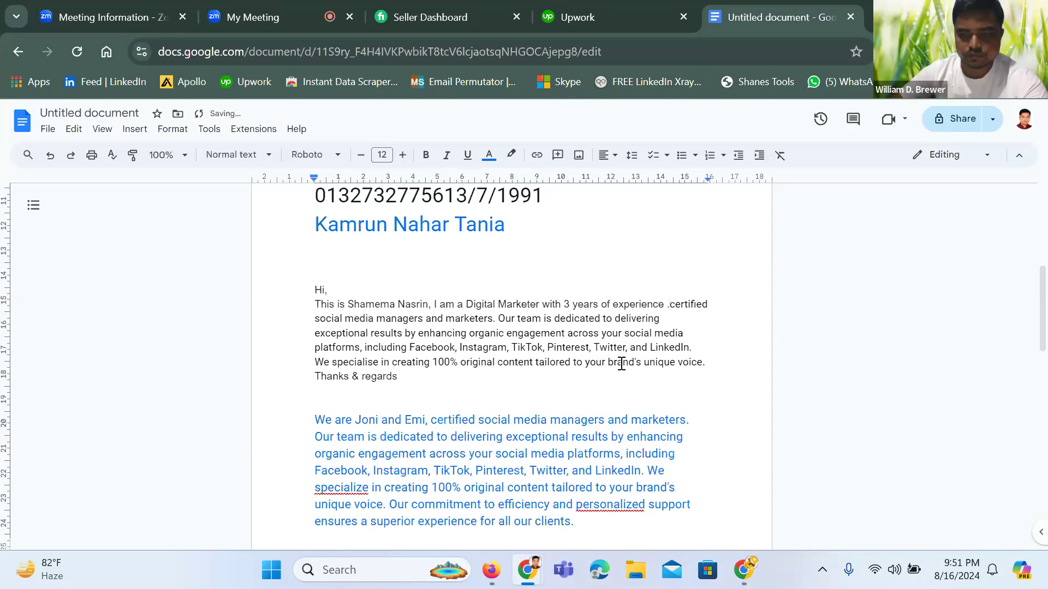
pyautogui.press('Return')
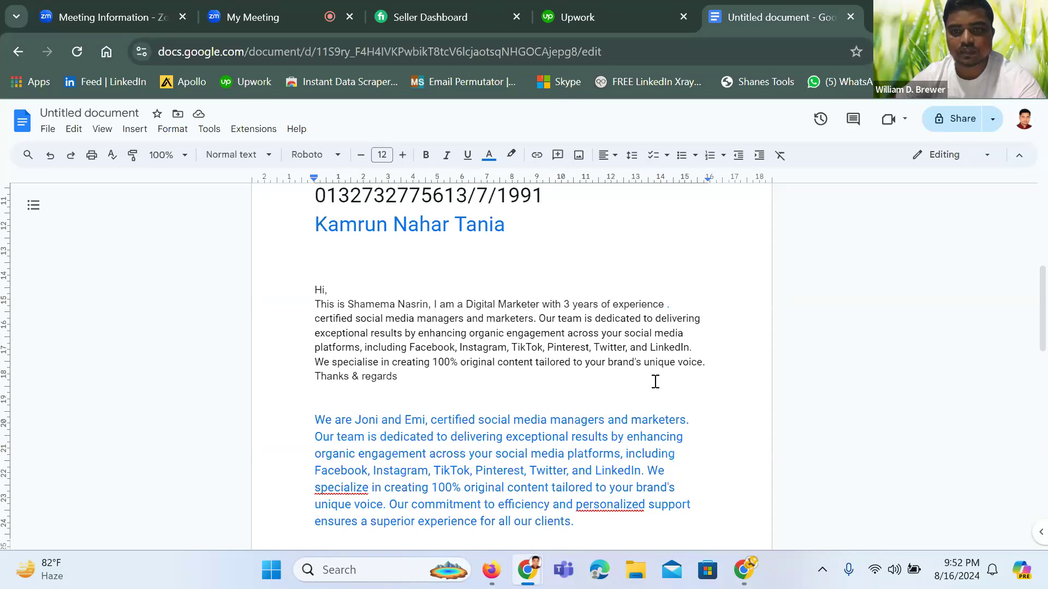
pyautogui.moveTo(404, 377); pyautogui.dragTo(277, 290)
pyautogui.hotkey('ctrl', 'c')
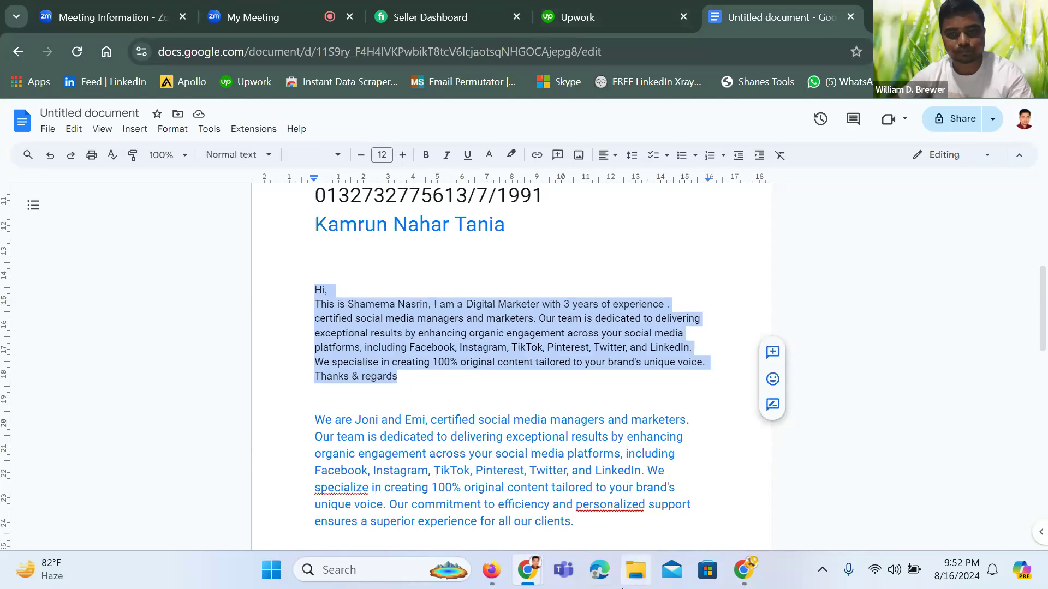
# Paste the prepared bio message into the empty Upwork bio box
pyautogui.moveTo(523, 570)
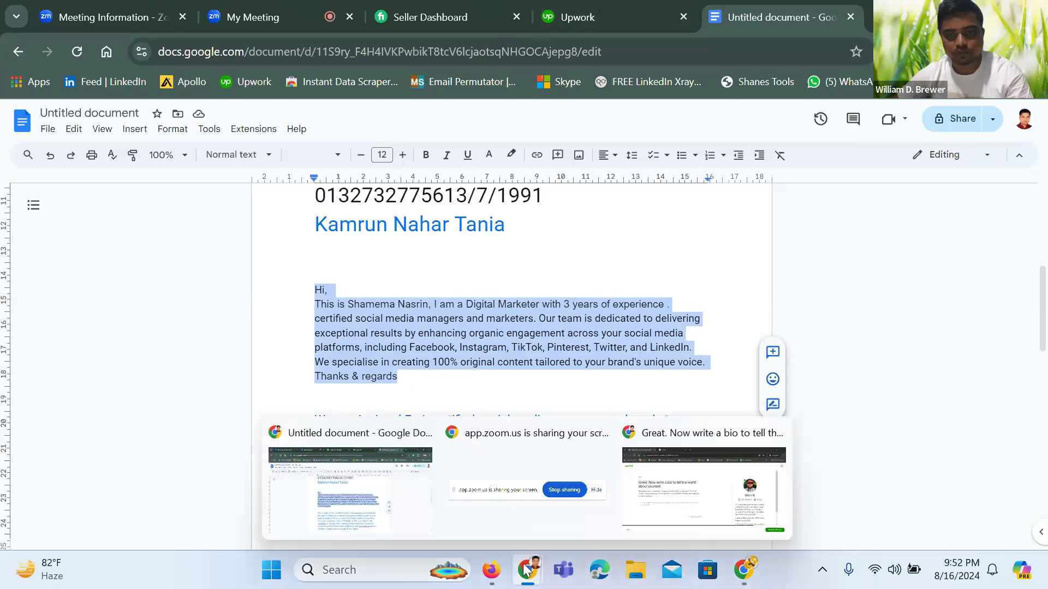
pyautogui.click(674, 493)
pyautogui.click(166, 358)
pyautogui.hotkey('ctrl', 'v')
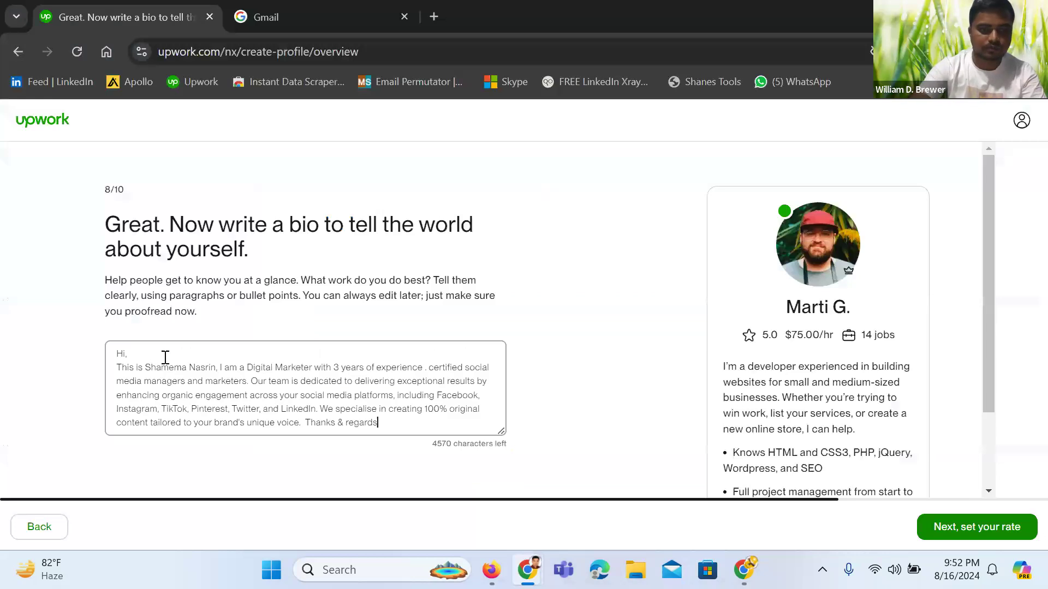
# Correct 'specialise' to 'specialize' and continue to the hourly rate step
pyautogui.rightClick(362, 411)
pyautogui.click(412, 76)
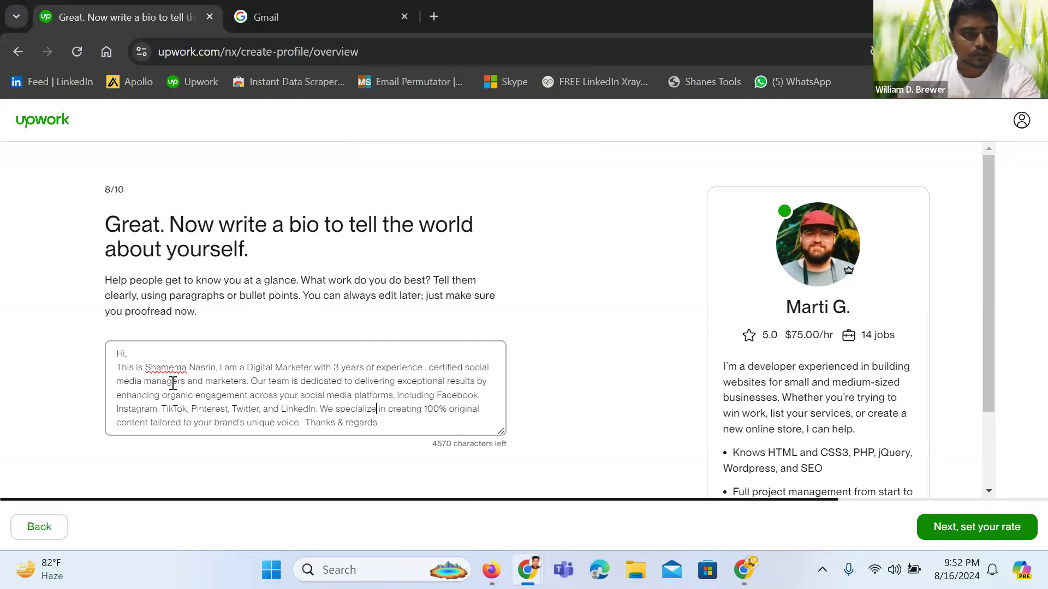
pyautogui.scroll(-1, 546, 443)
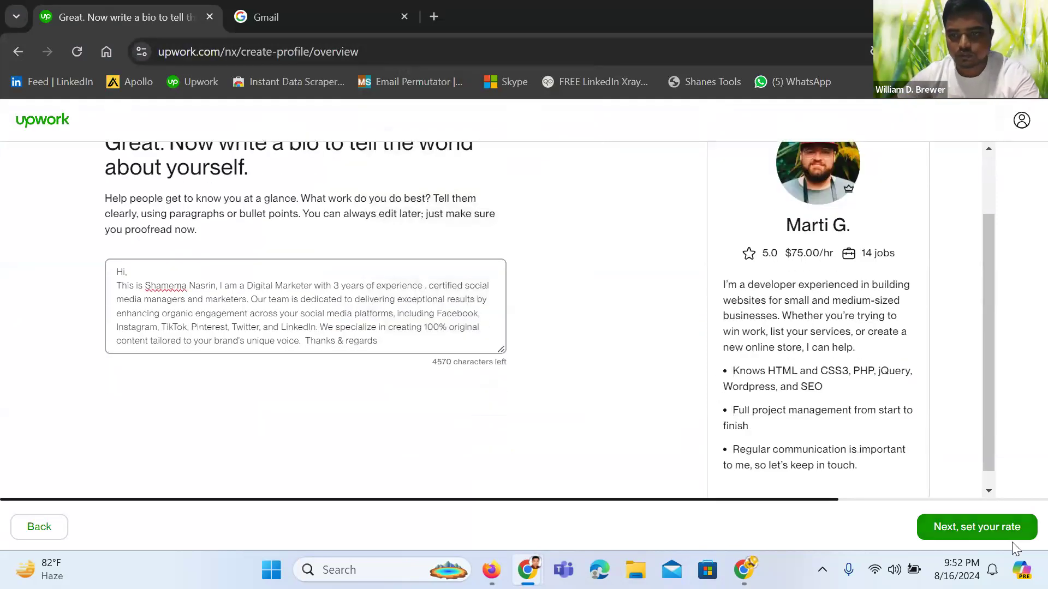
pyautogui.click(990, 530)
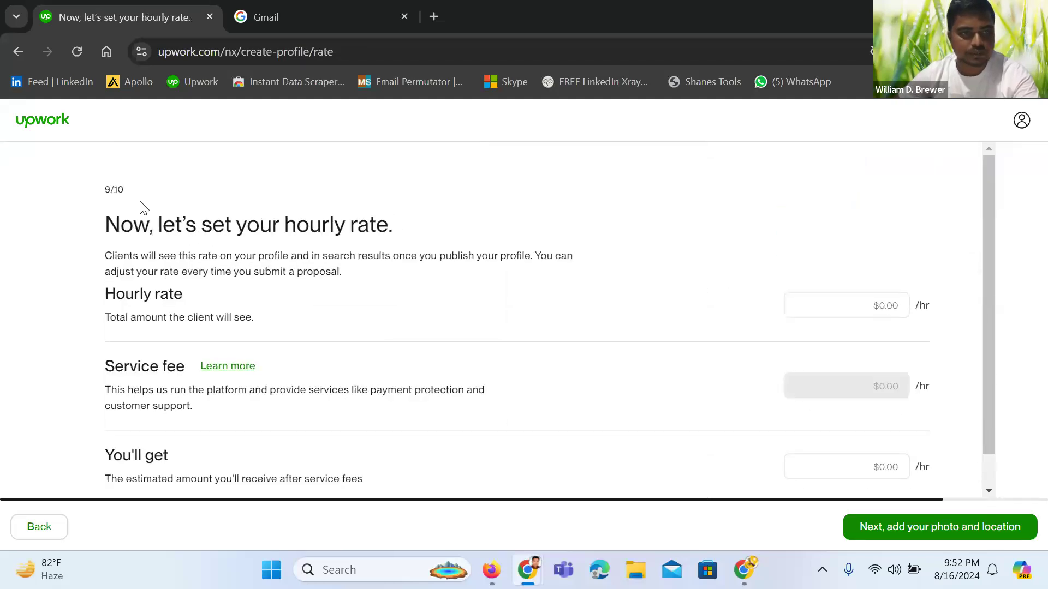
# Enter an hourly rate of $5.00 ($4.50 after fees) and continue to final details
pyautogui.click(887, 300)
pyautogui.write('5')
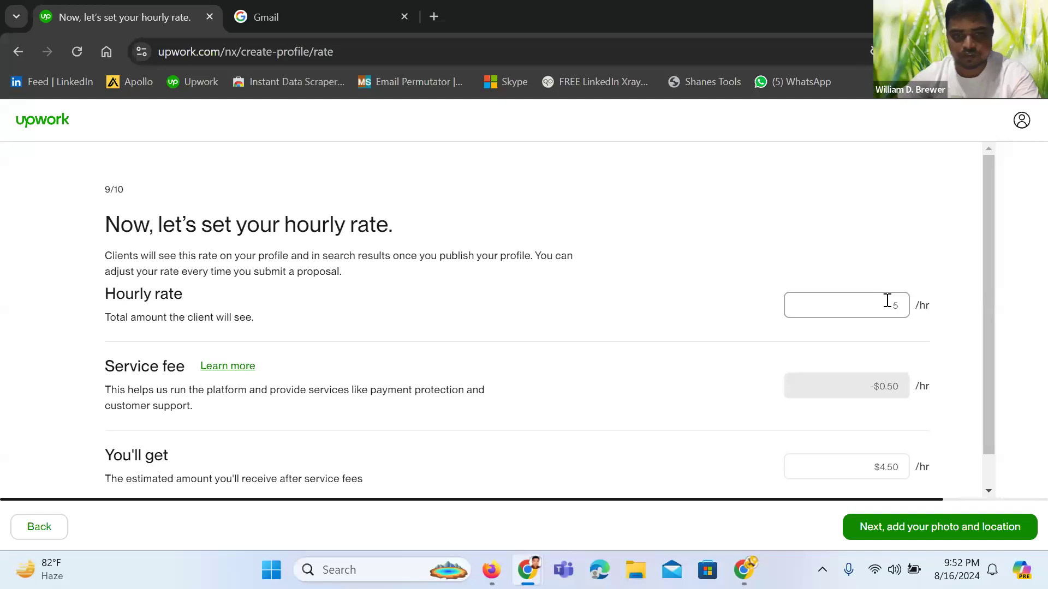
pyautogui.scroll(-1, 796, 410)
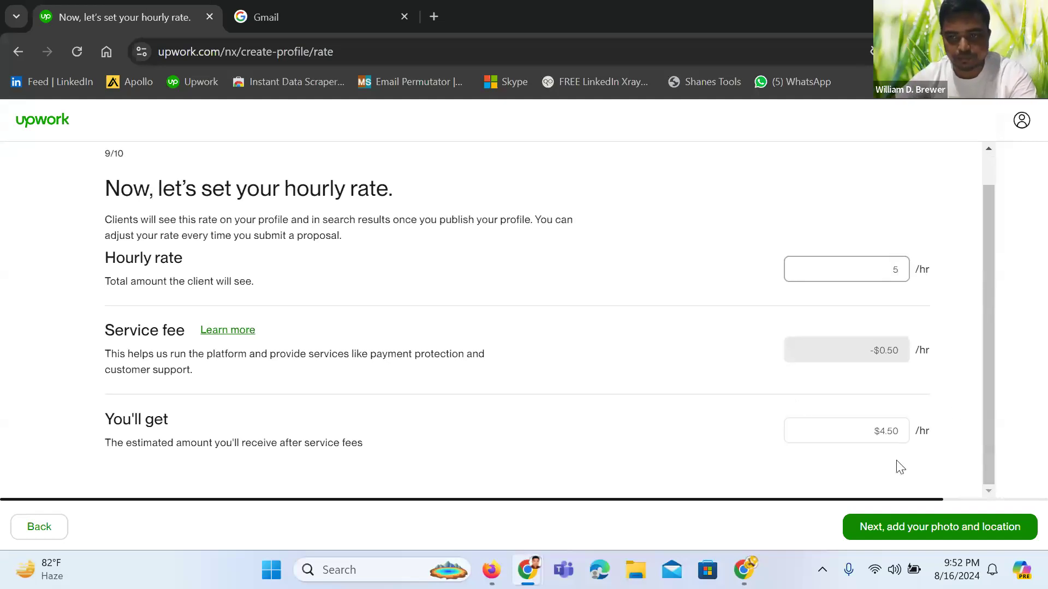
pyautogui.click(899, 527)
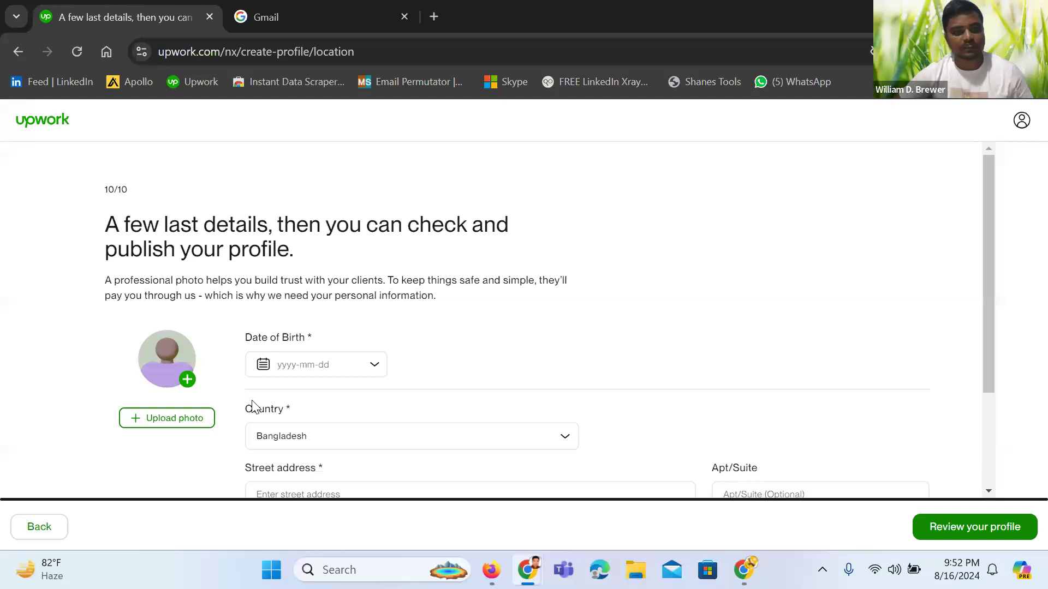
pyautogui.click(325, 363)
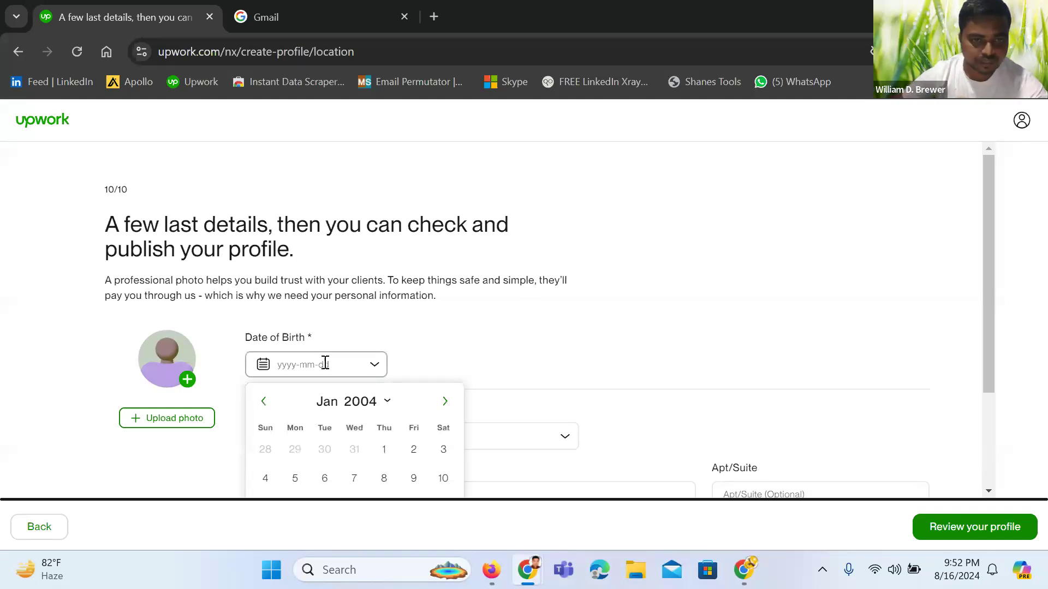
pyautogui.write('1990')
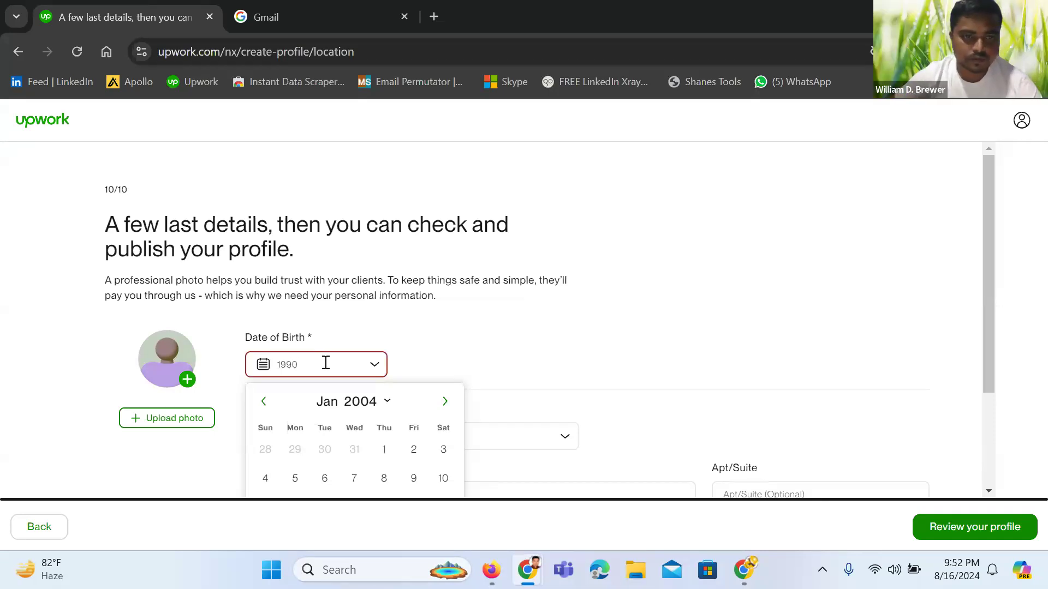
pyautogui.click(379, 412)
pyautogui.scroll(-2, 394, 460)
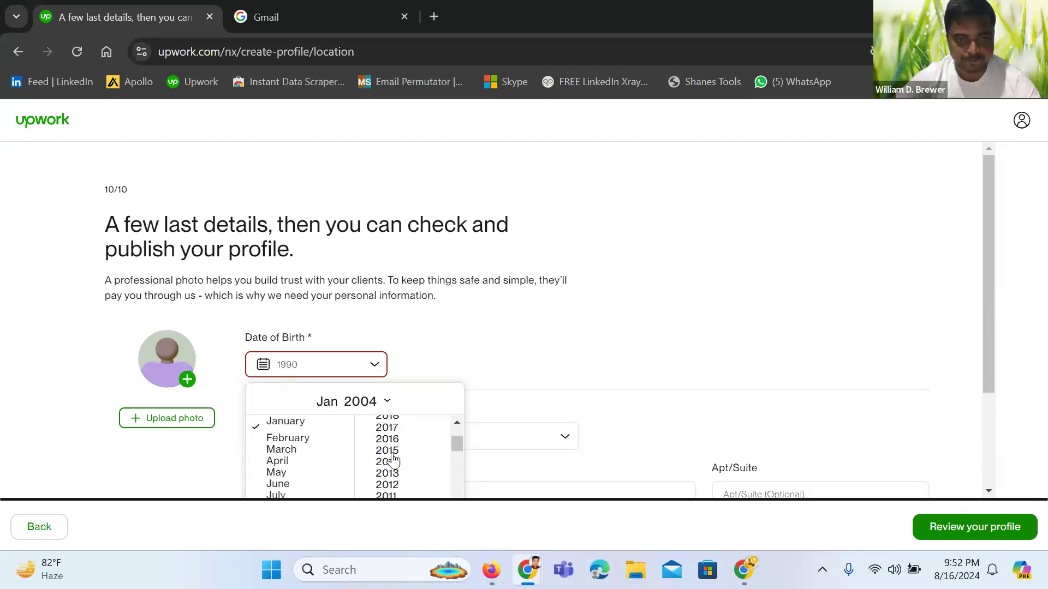
pyautogui.scroll(-5, 394, 461)
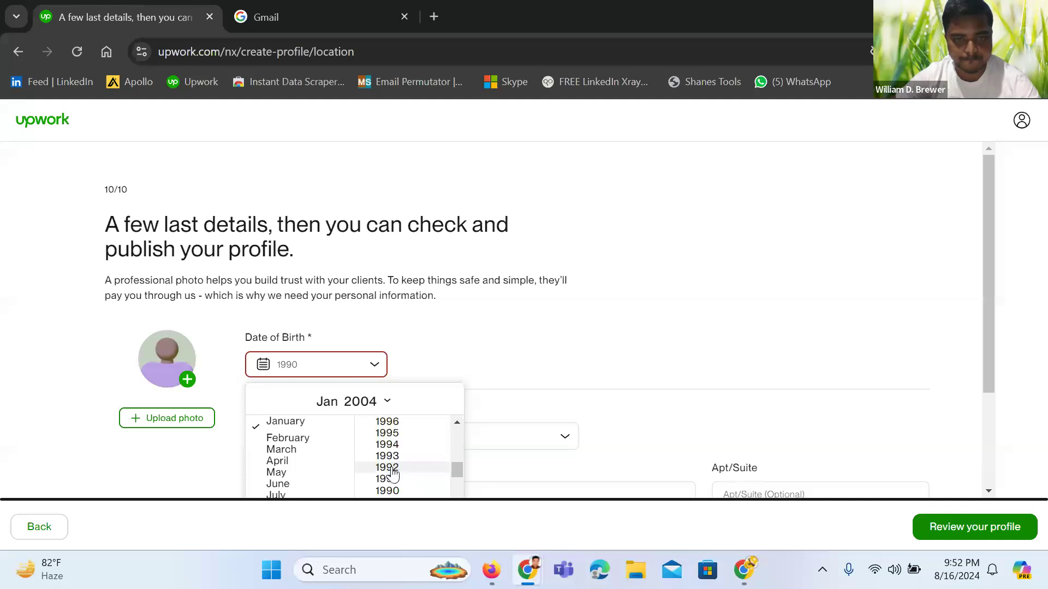
pyautogui.click(390, 491)
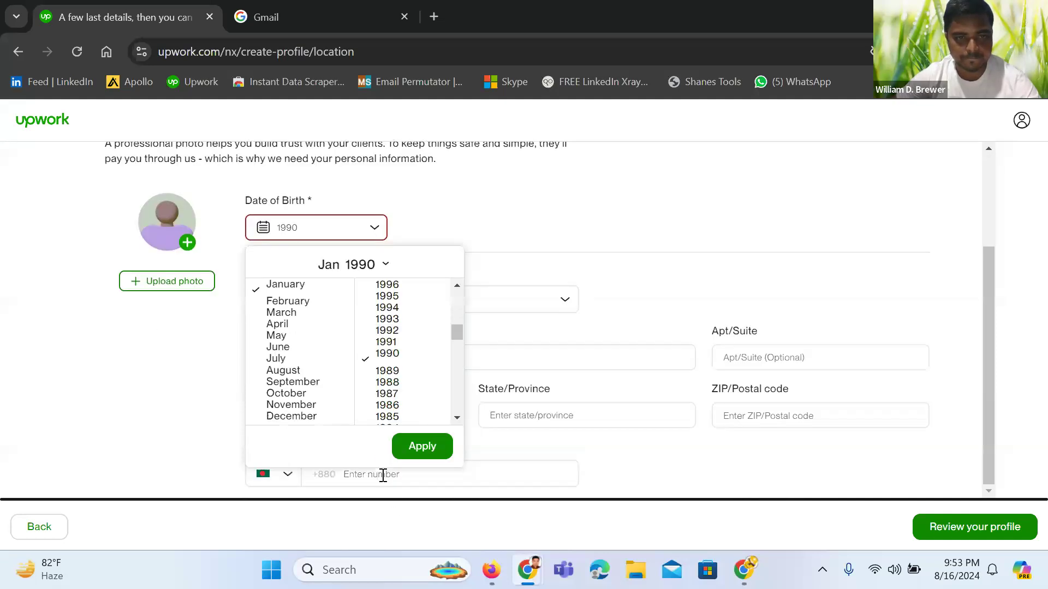
pyautogui.click(308, 416)
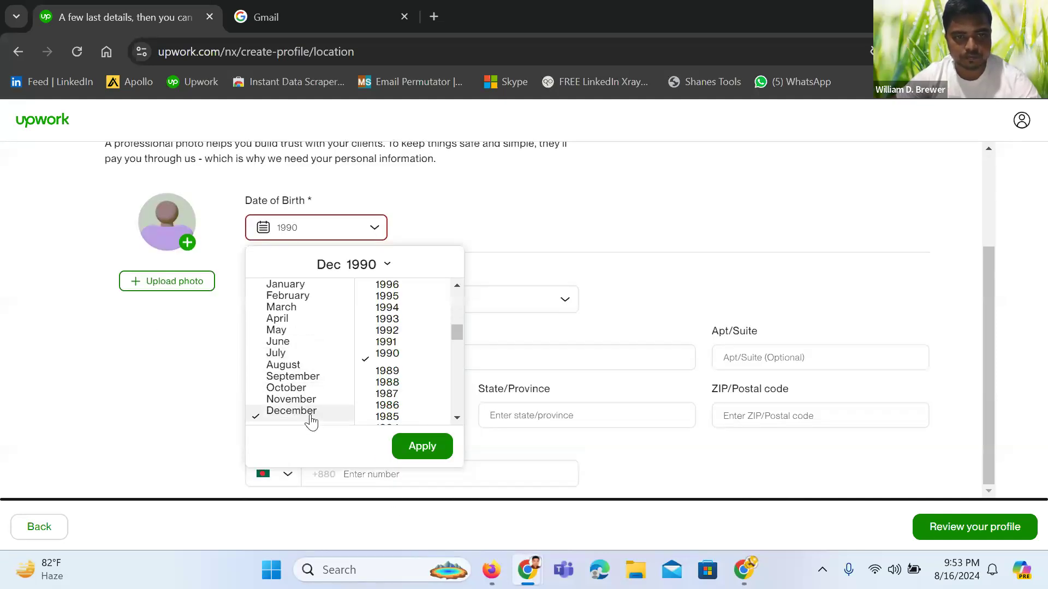
pyautogui.click(424, 447)
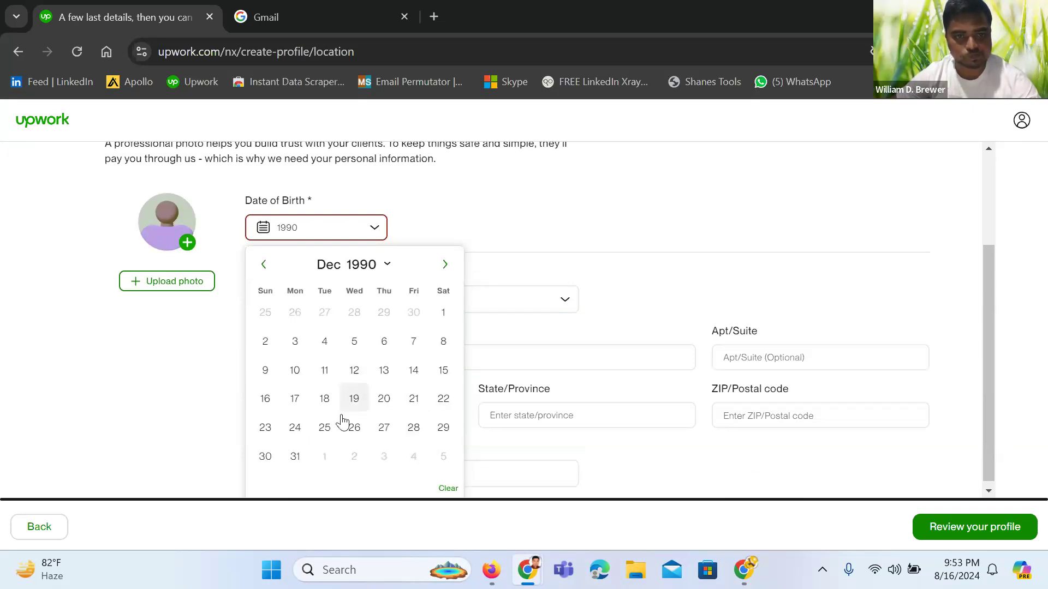
pyautogui.click(266, 427)
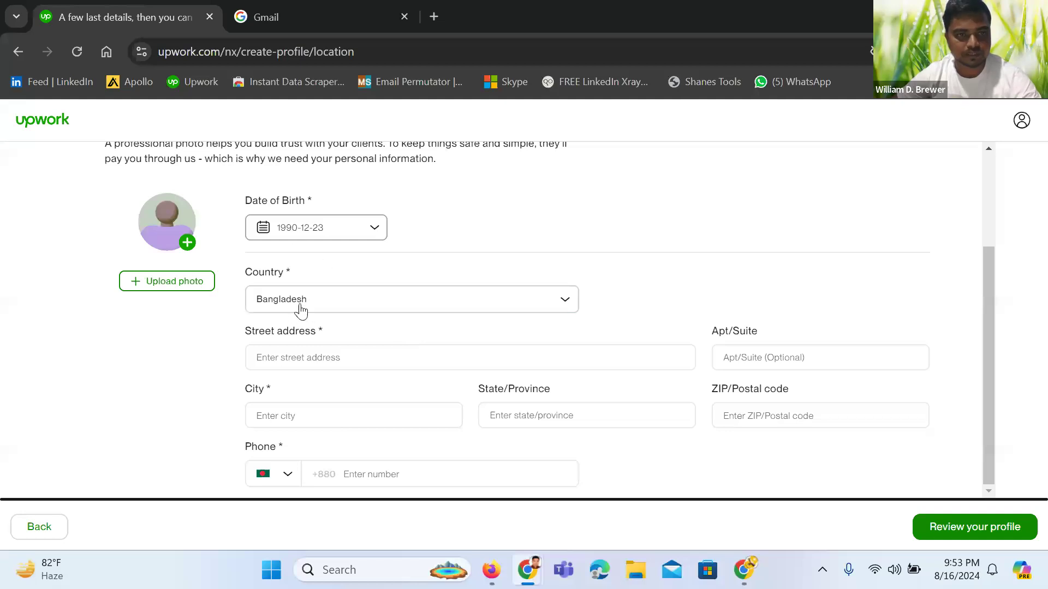
pyautogui.click(315, 357)
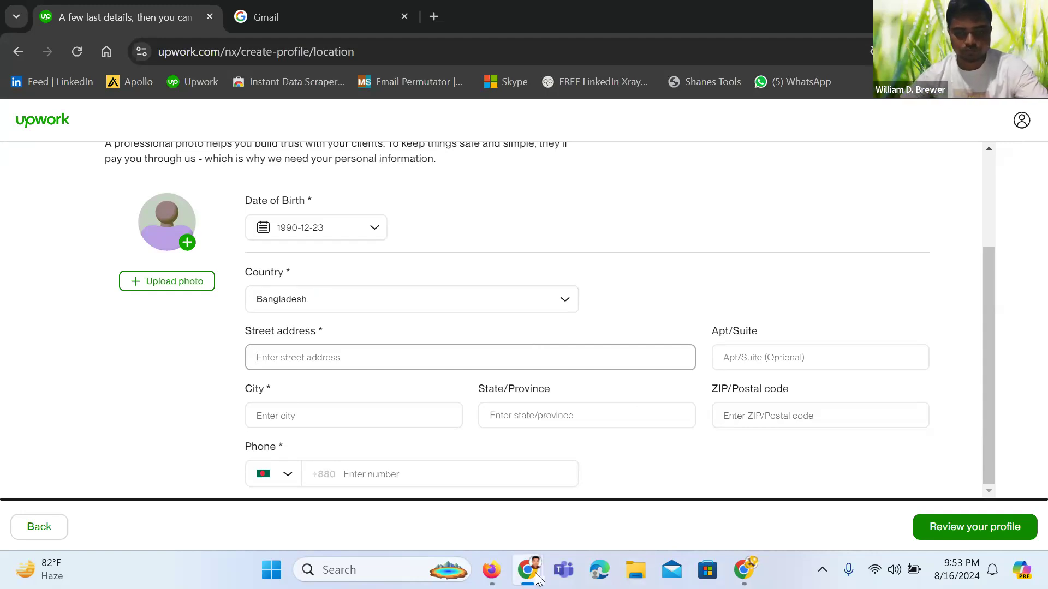
# Switch to the Zoom meeting tab and close the participants list
pyautogui.moveTo(528, 570)
pyautogui.click(387, 499)
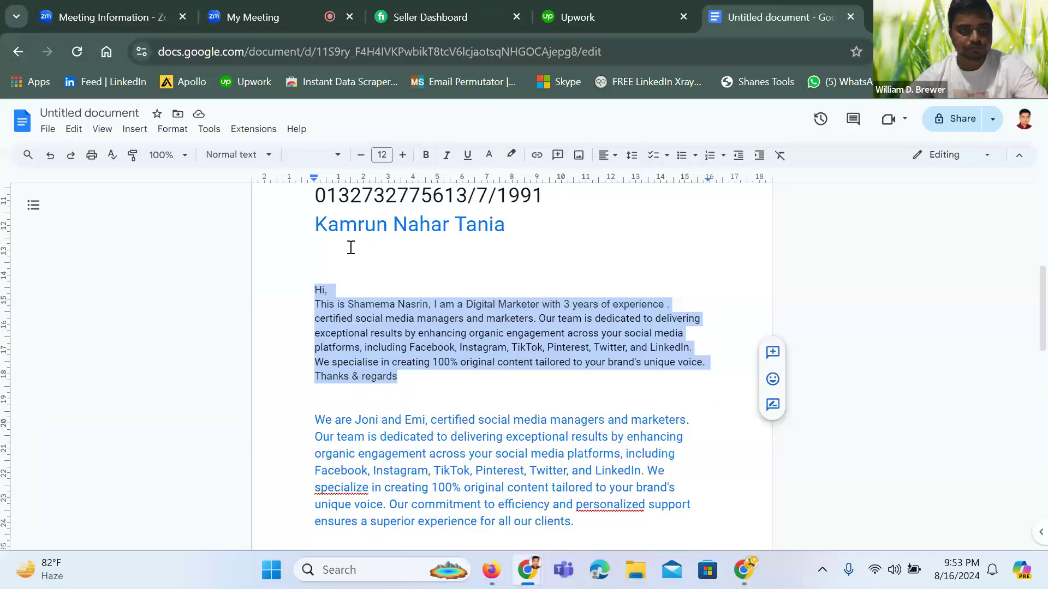
pyautogui.click(274, 20)
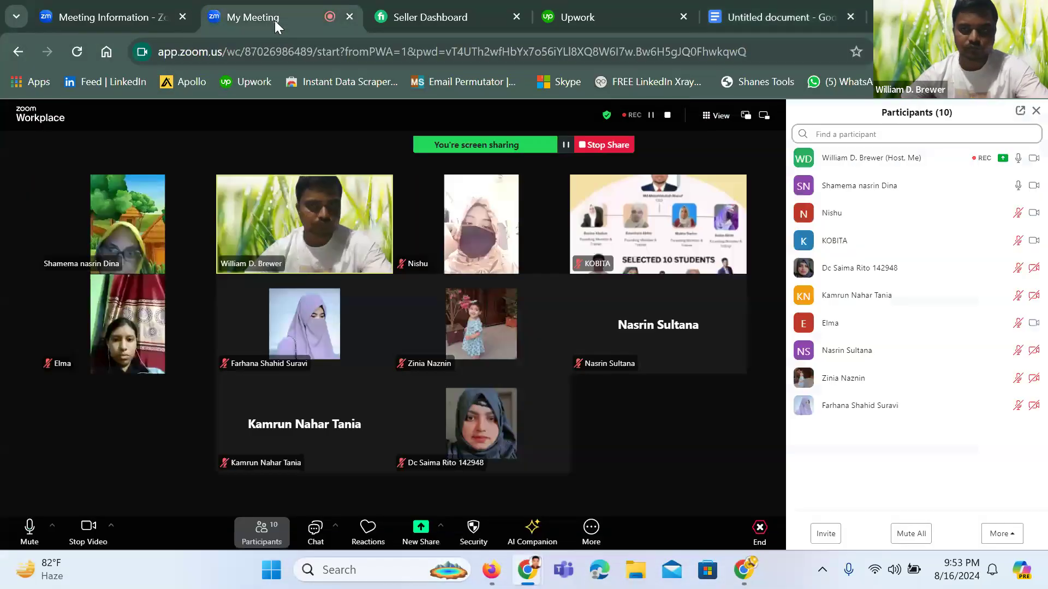
pyautogui.click(1035, 113)
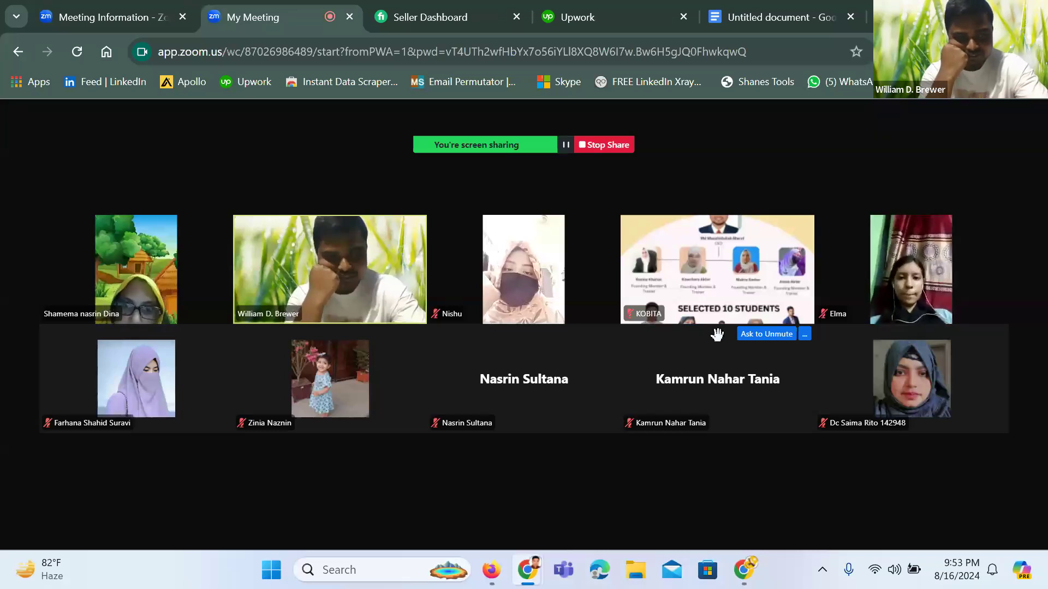
# Select the address message in the meeting chat, then return to the Upwork location form
pyautogui.moveTo(718, 335)
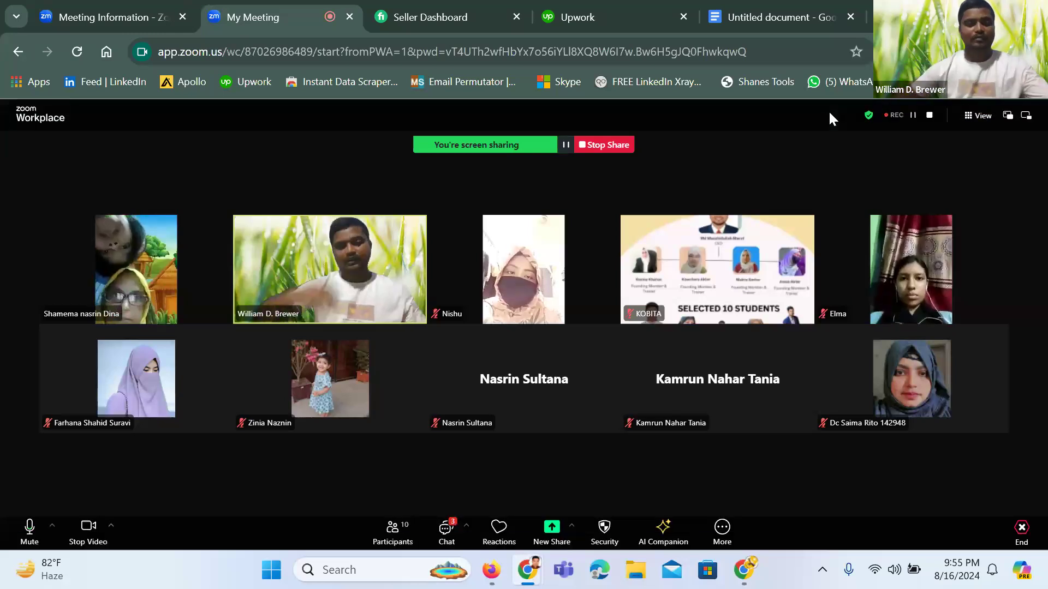
pyautogui.moveTo(677, 219)
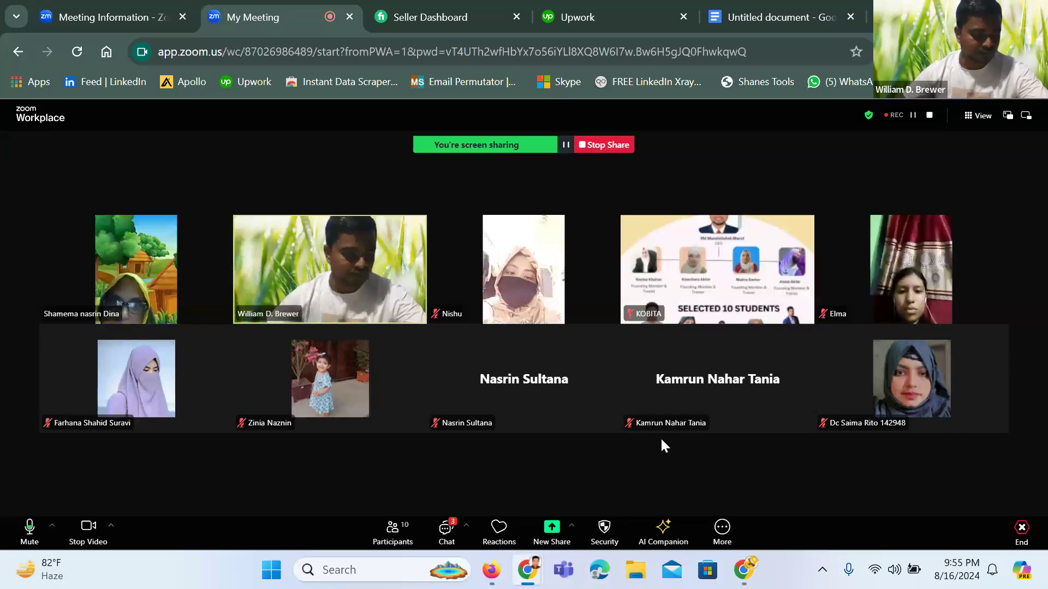
pyautogui.click(460, 528)
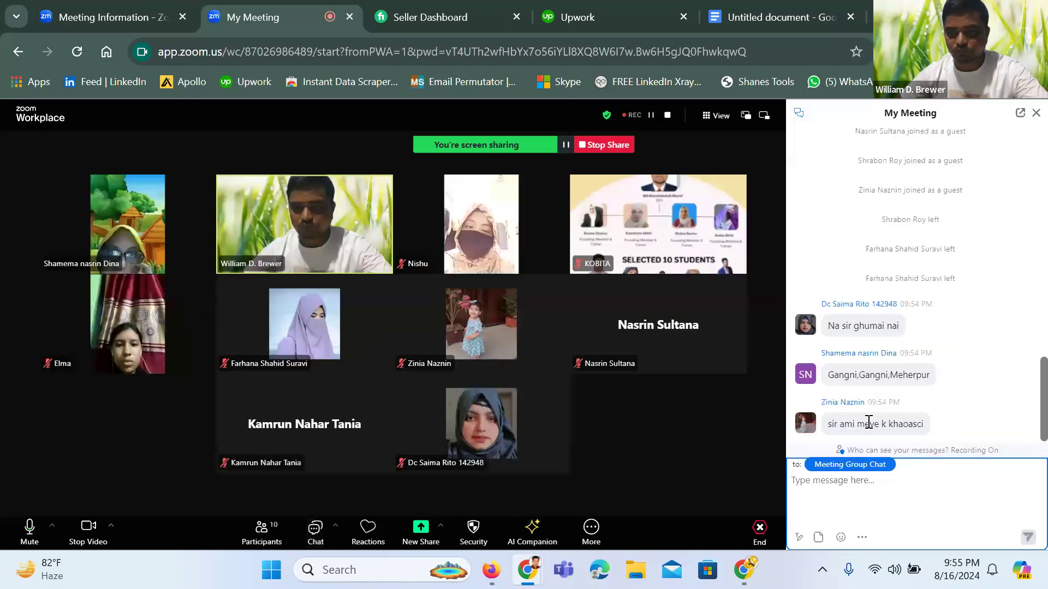
pyautogui.moveTo(828, 377); pyautogui.dragTo(940, 383)
pyautogui.hotkey('ctrl', 'c')
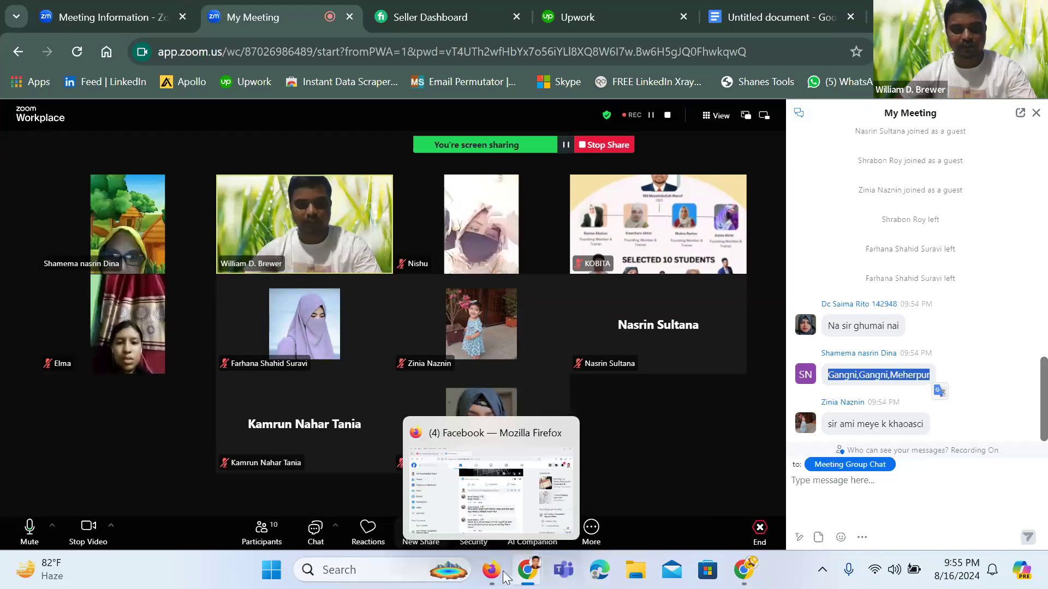
pyautogui.moveTo(522, 574)
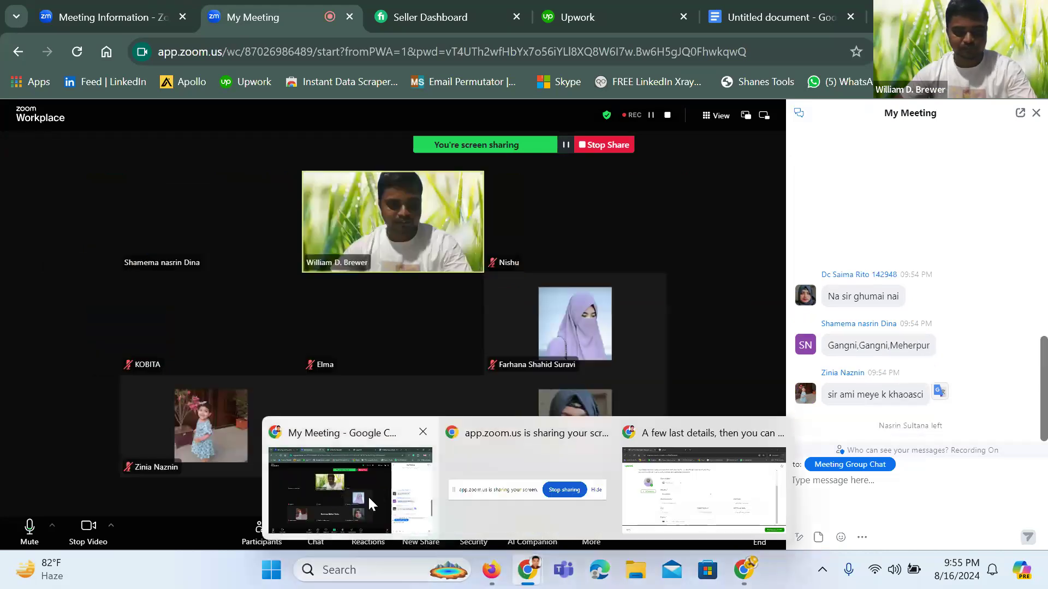
pyautogui.click(704, 491)
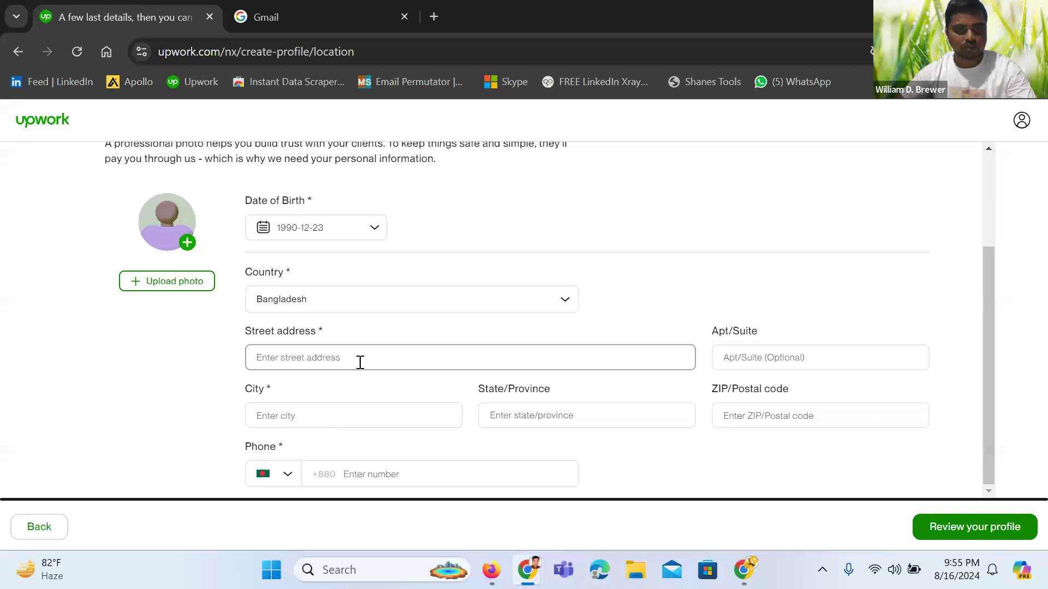
# Paste the street address and set the city to 'Meherpur, D, BD'
pyautogui.hotkey('ctrl', 'v')
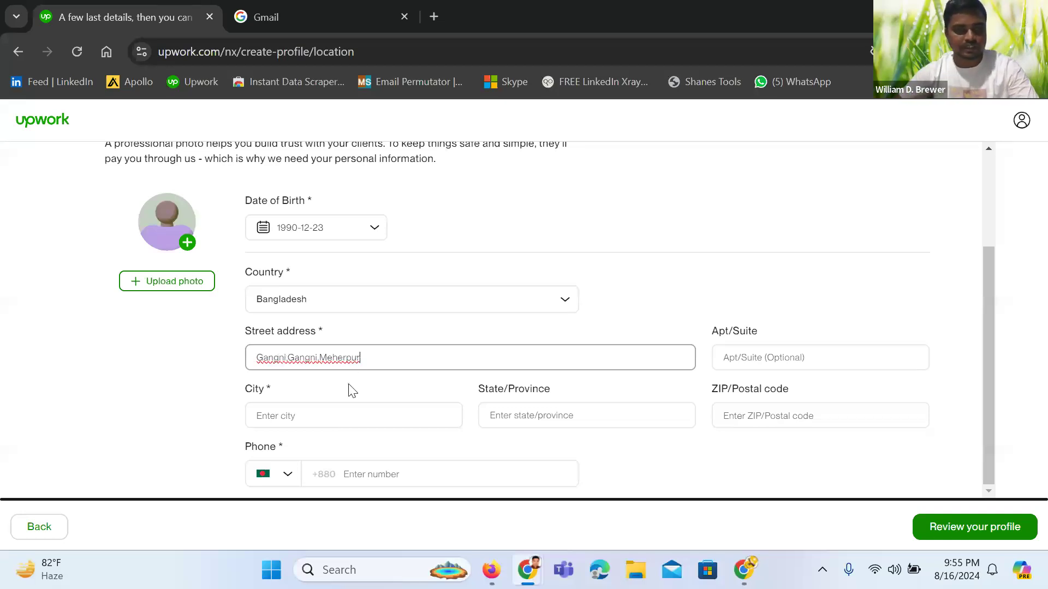
pyautogui.click(313, 417)
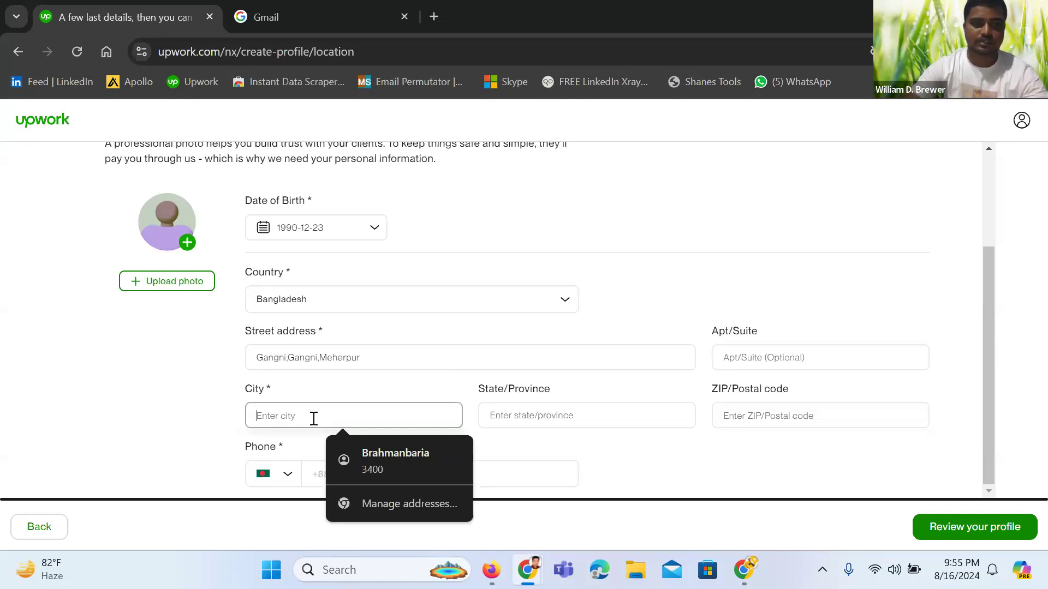
pyautogui.write('me')
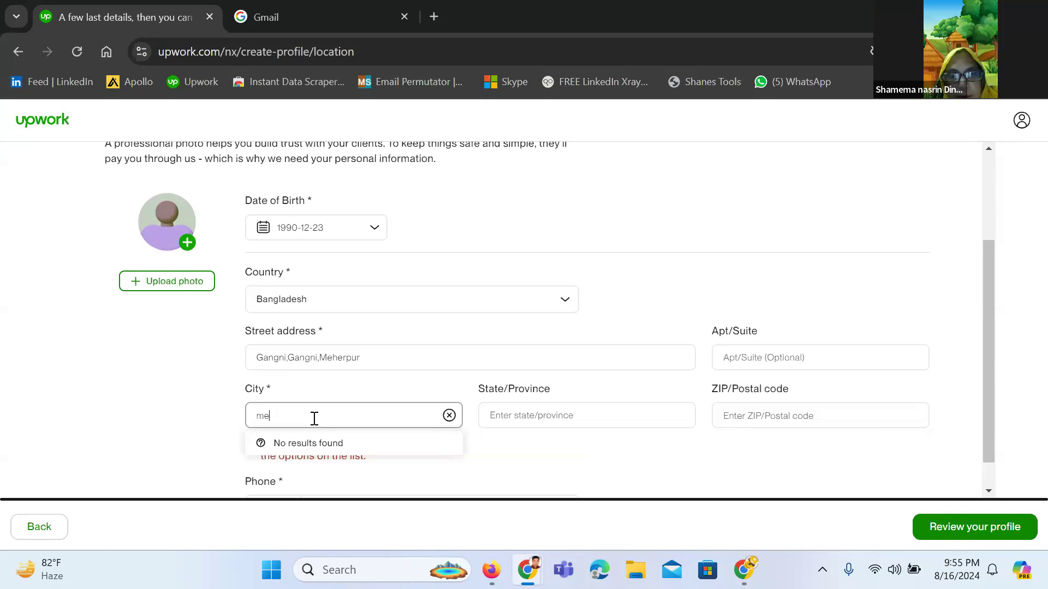
pyautogui.press('BackSpace')
pyautogui.press('BackSpace')
pyautogui.write('Meher')
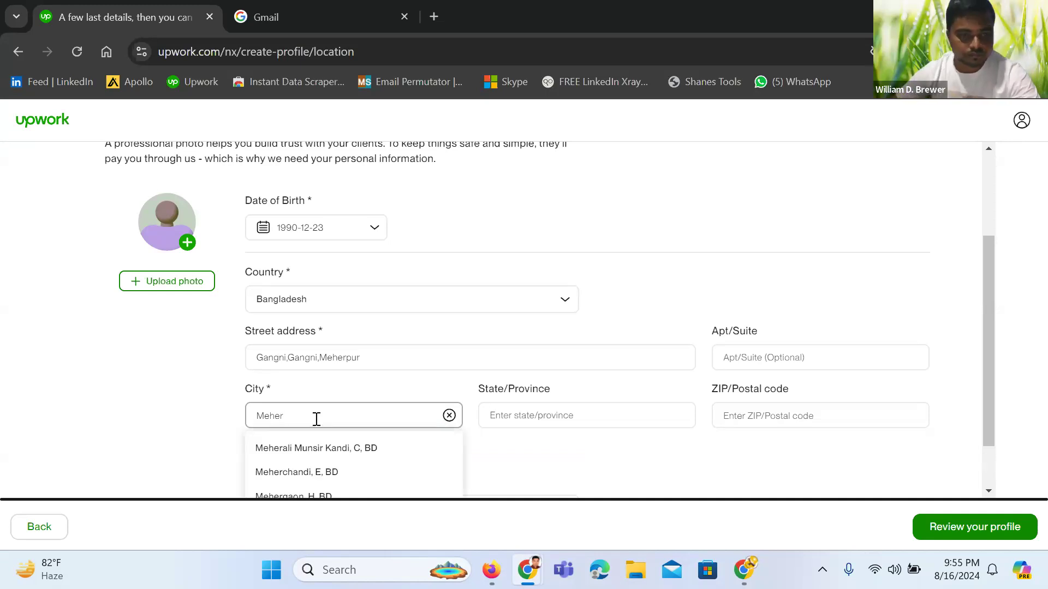
pyautogui.scroll(-1, 339, 468)
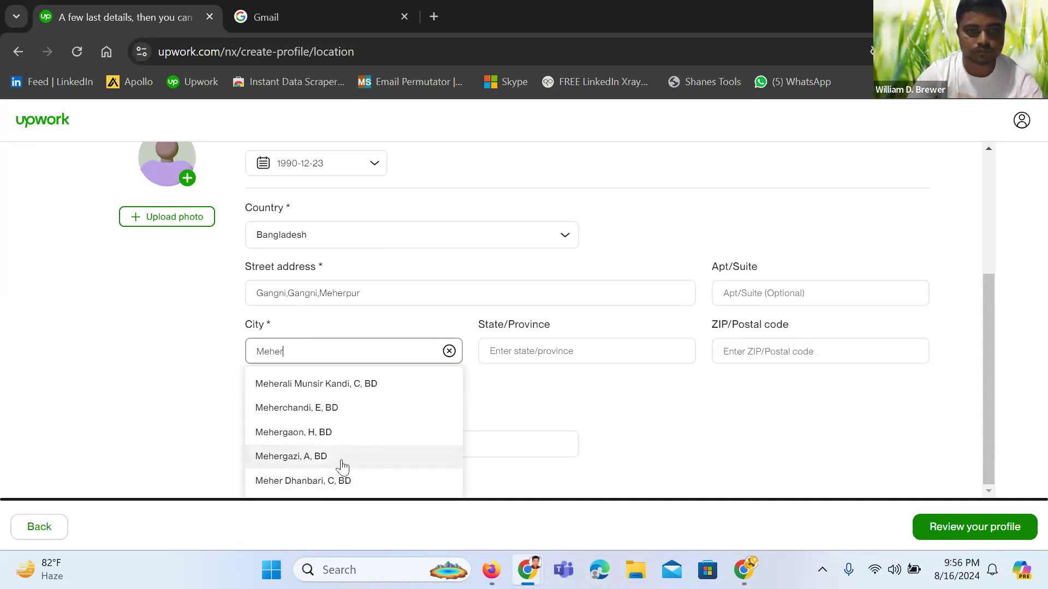
pyautogui.write('pur')
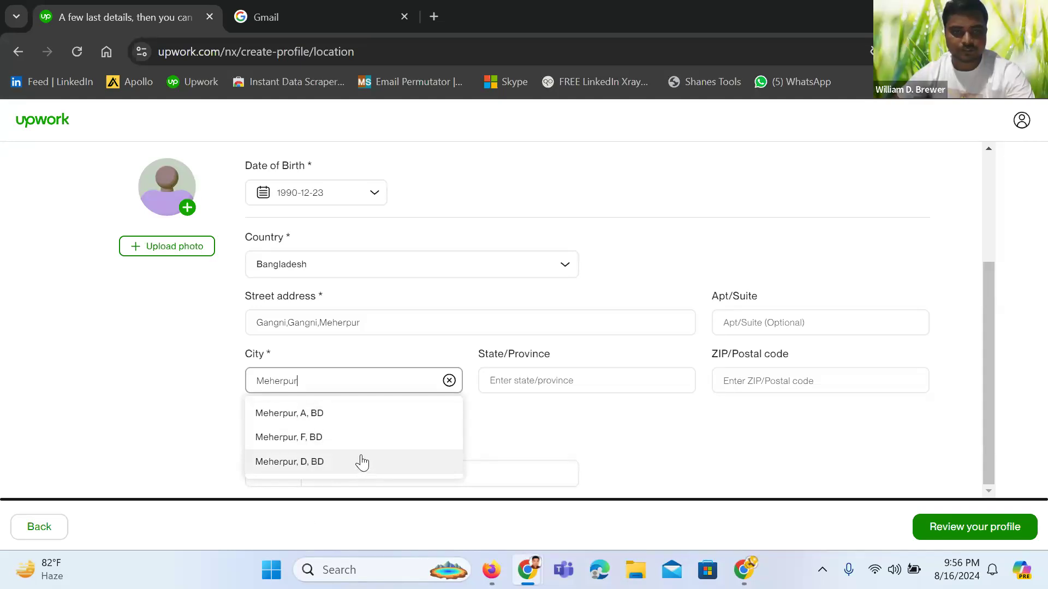
pyautogui.click(332, 468)
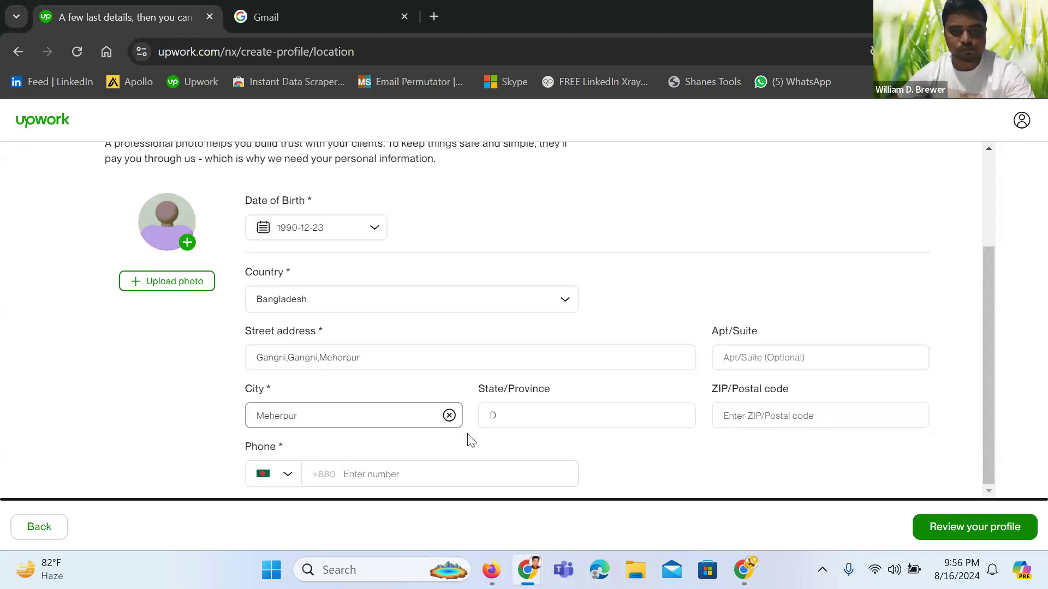
pyautogui.click(765, 417)
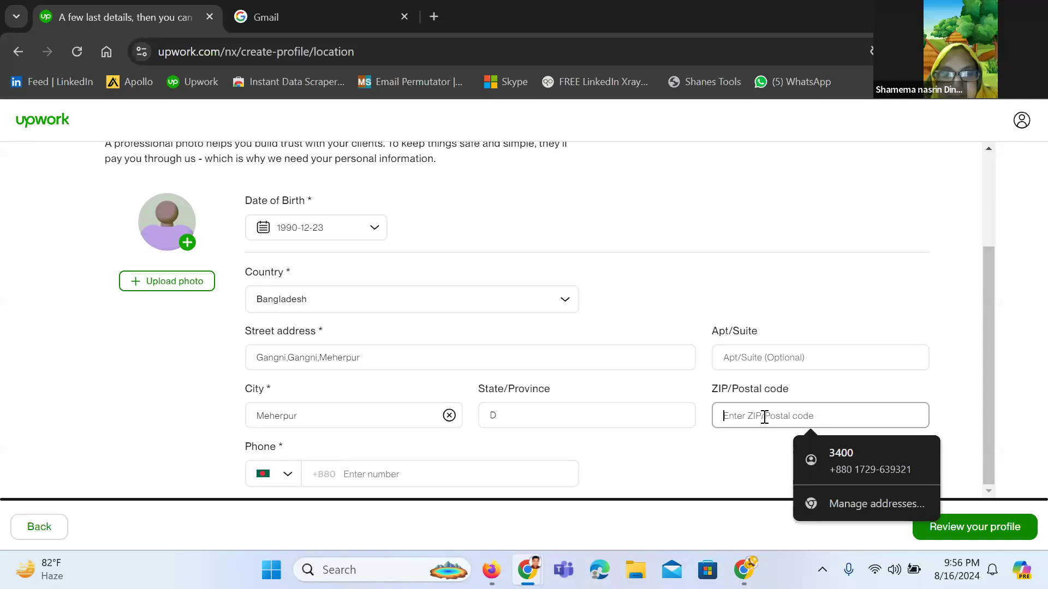
# Enter ZIP code 7110 and paste the phone number from clipboard history, removing its leading zero
pyautogui.write('711')
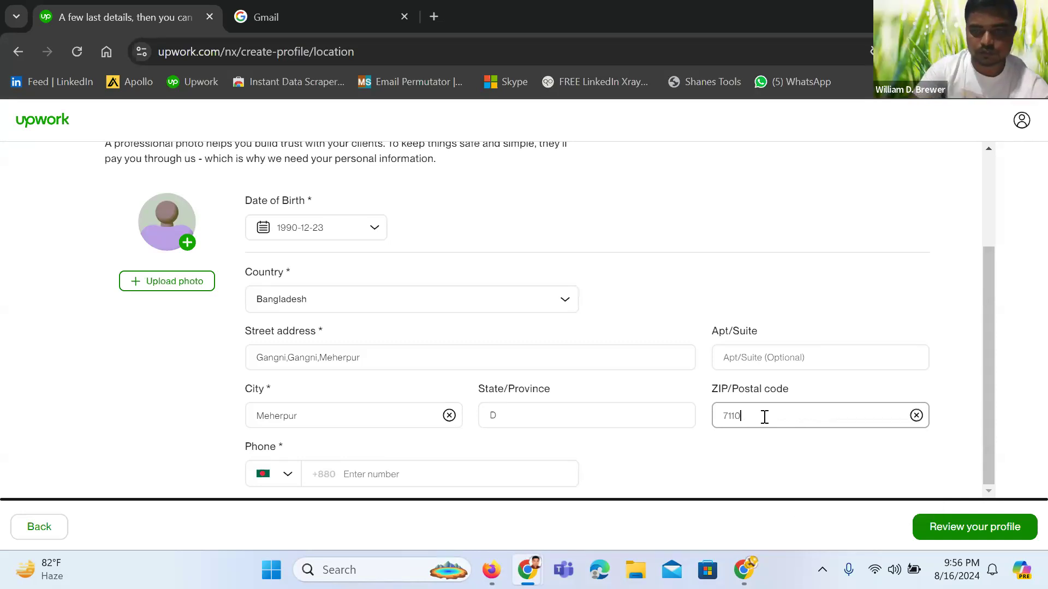
pyautogui.write('0')
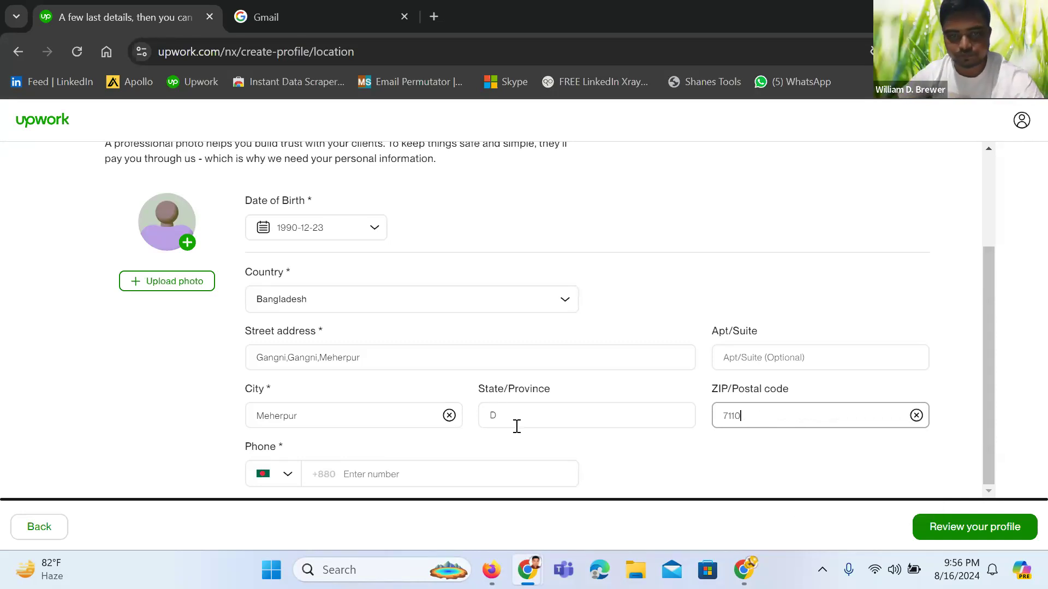
pyautogui.click(398, 480)
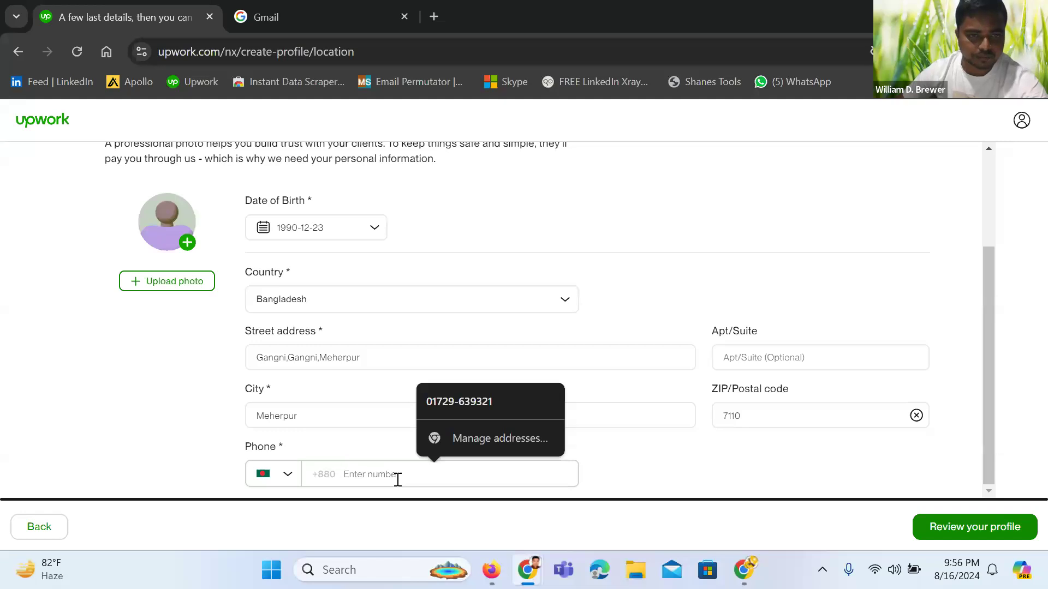
pyautogui.press('super+v')
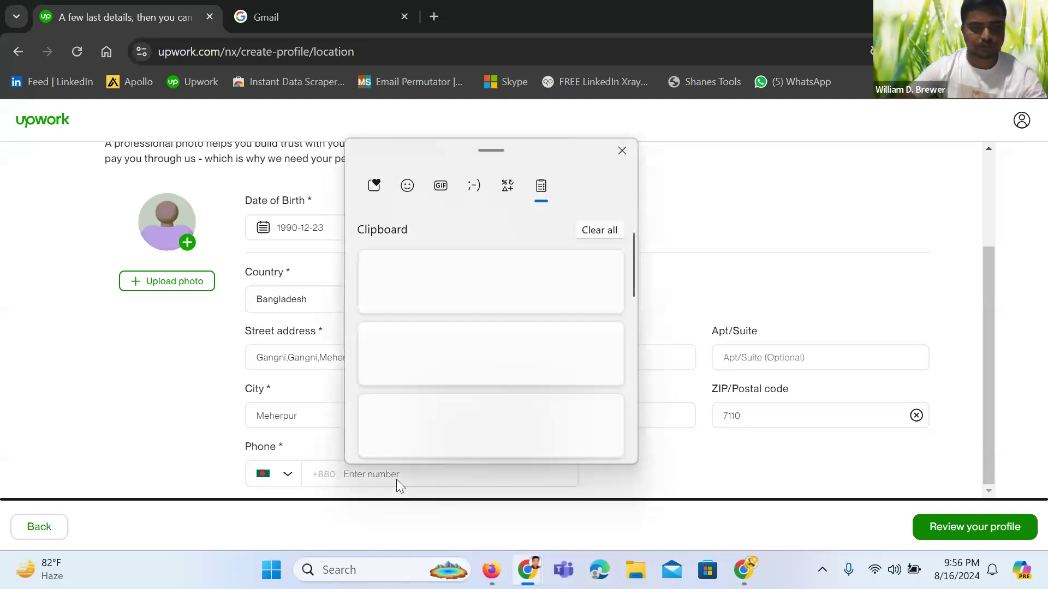
pyautogui.scroll(-3, 444, 325)
pyautogui.scroll(-5, 445, 330)
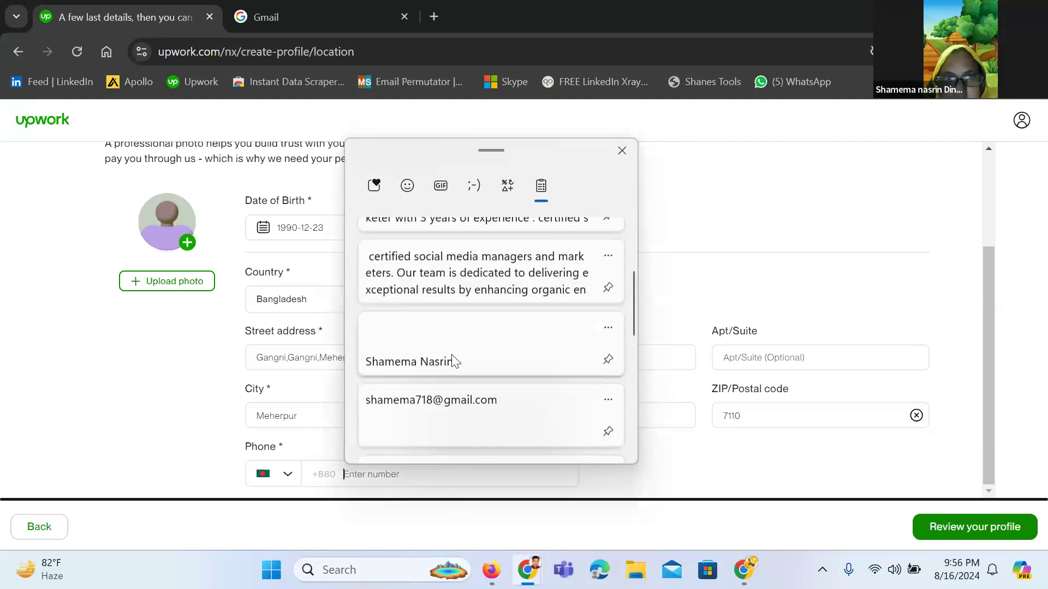
pyautogui.scroll(-1, 455, 390)
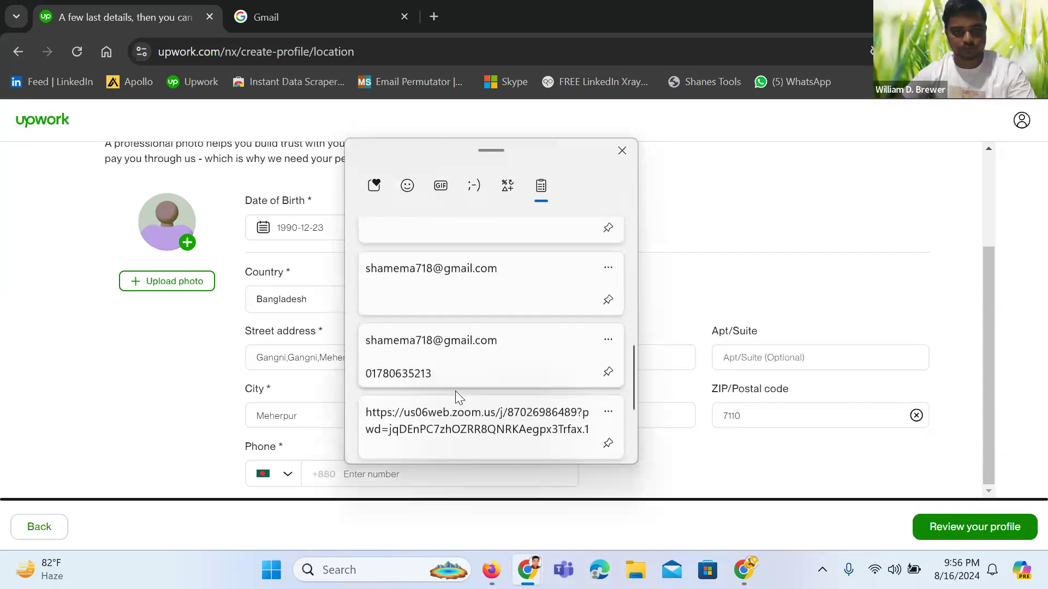
pyautogui.click(444, 365)
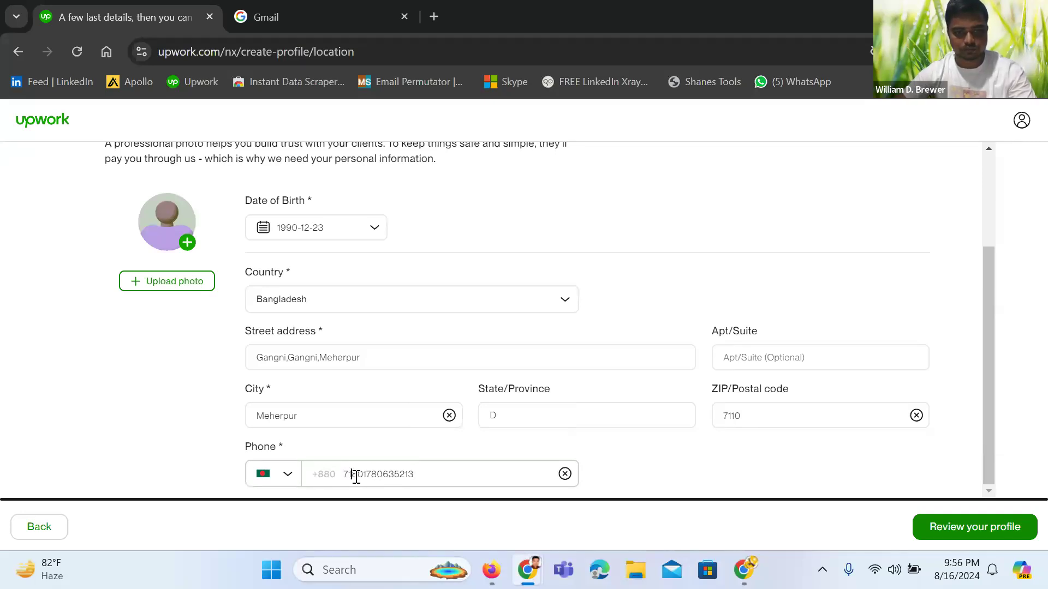
pyautogui.press('BackSpace')
pyautogui.press('BackSpace')
pyautogui.press('BackSpace')
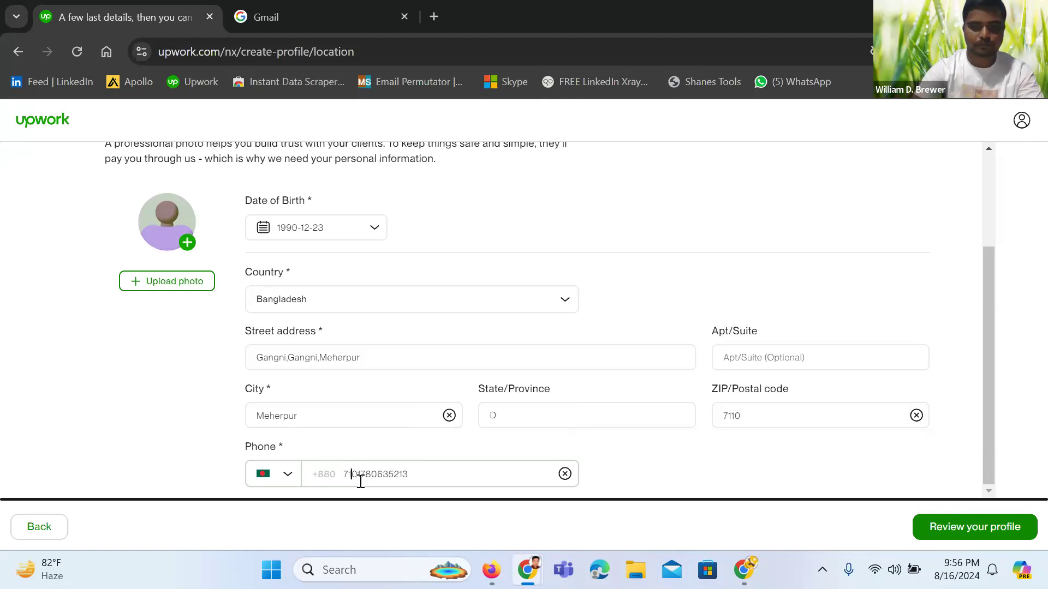
pyautogui.click(360, 482)
pyautogui.press('BackSpace')
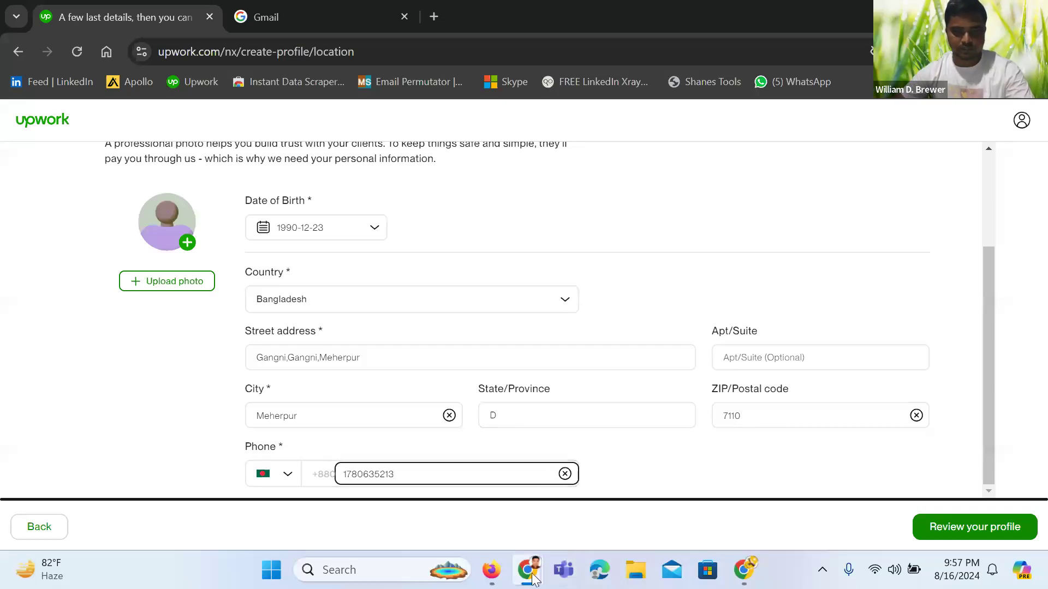
# Send the phone number in the Zoom meeting group chat, then open a new browser tab
pyautogui.moveTo(533, 579)
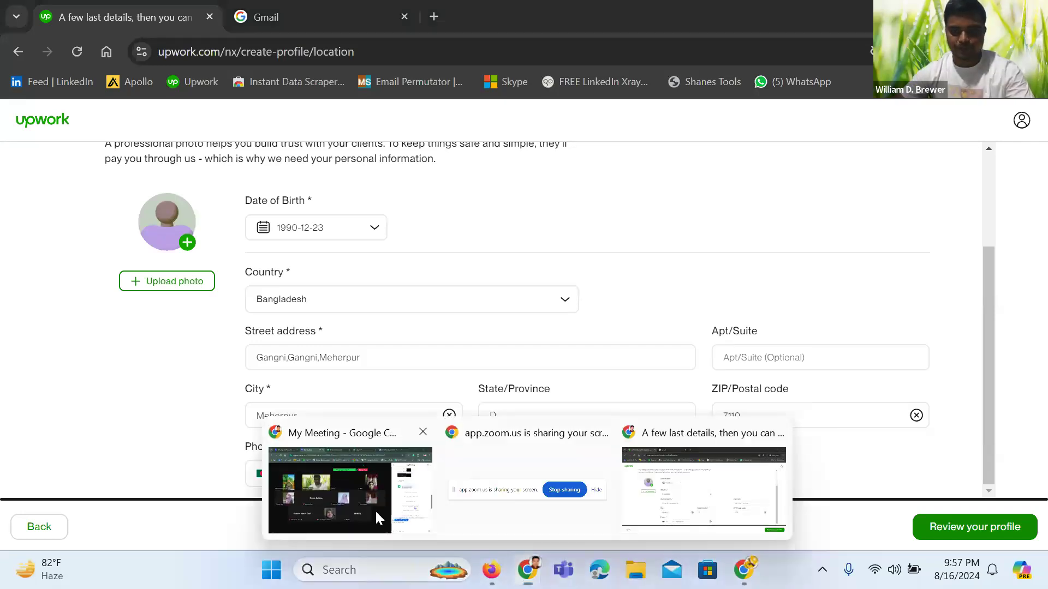
pyautogui.click(376, 518)
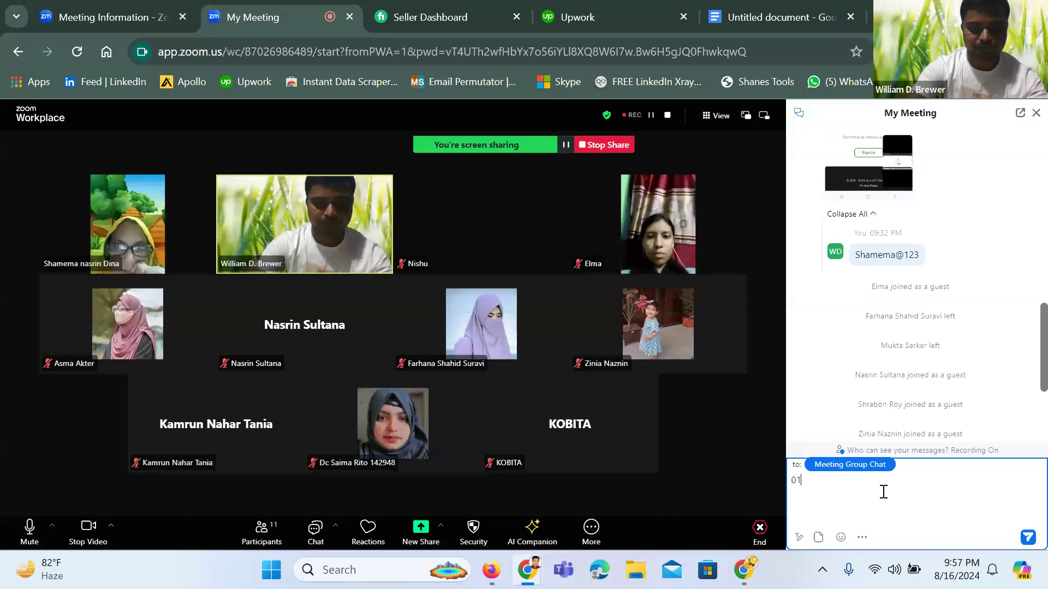
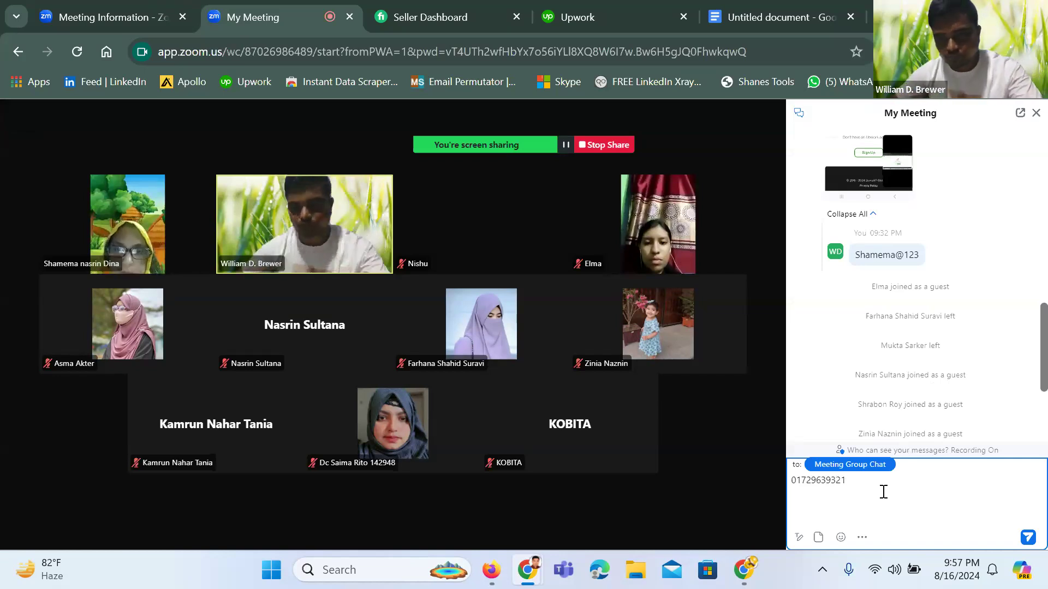
pyautogui.click(1026, 540)
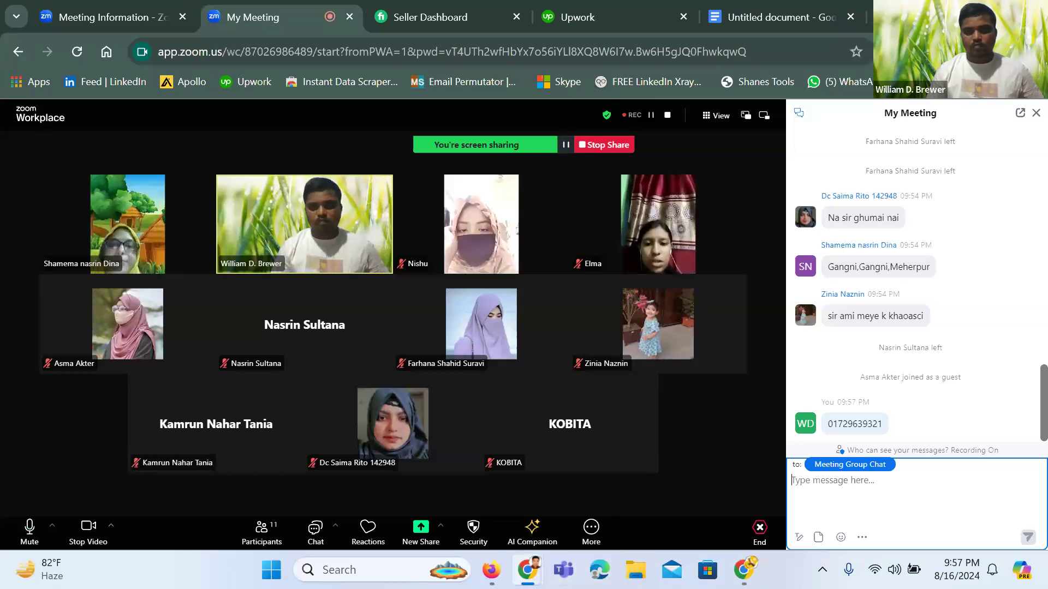
pyautogui.hotkey('ctrl', 't')
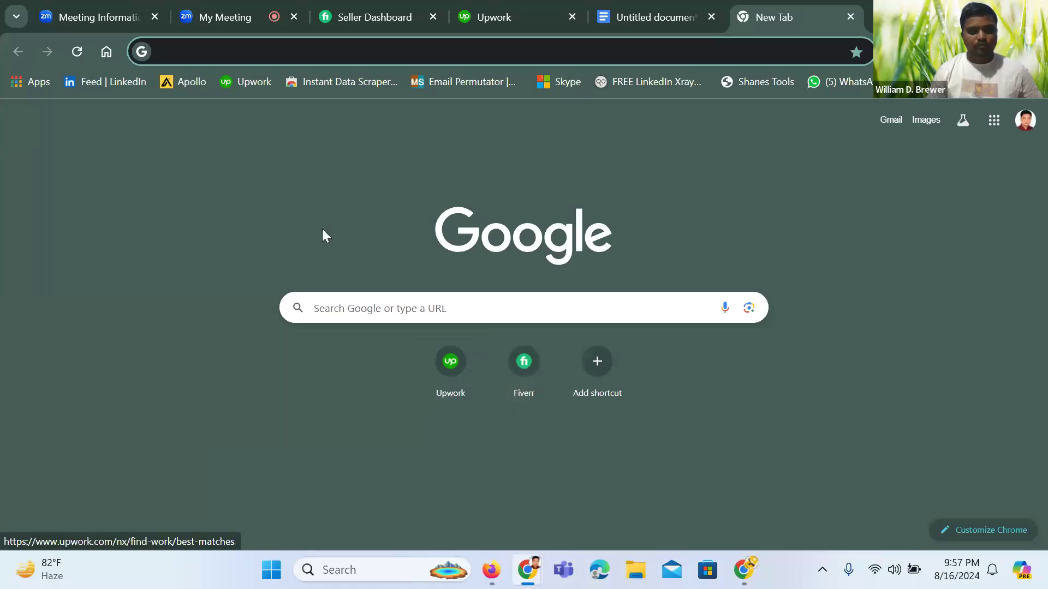
# Load WhatsApp Web from its bookmark, check Upwork's find-work page, and return to the Zoom meeting
pyautogui.click(845, 82)
pyautogui.click(498, 16)
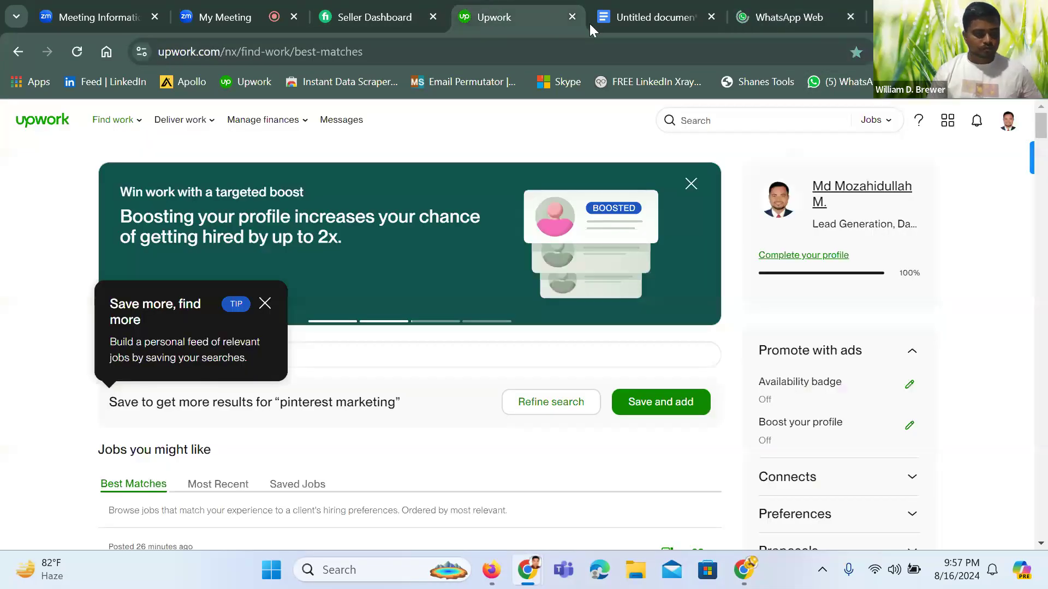
pyautogui.click(219, 19)
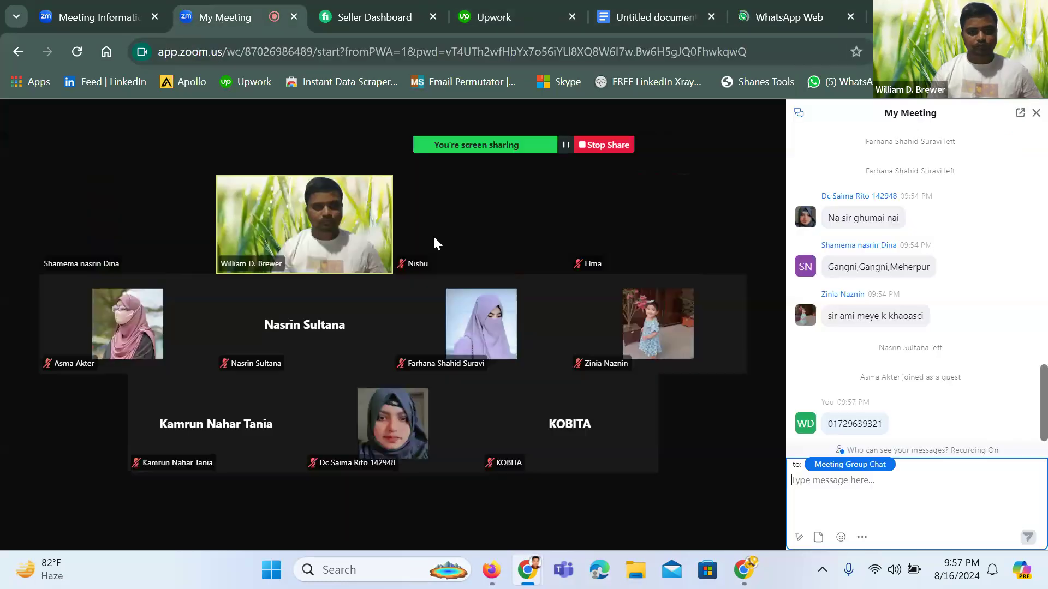
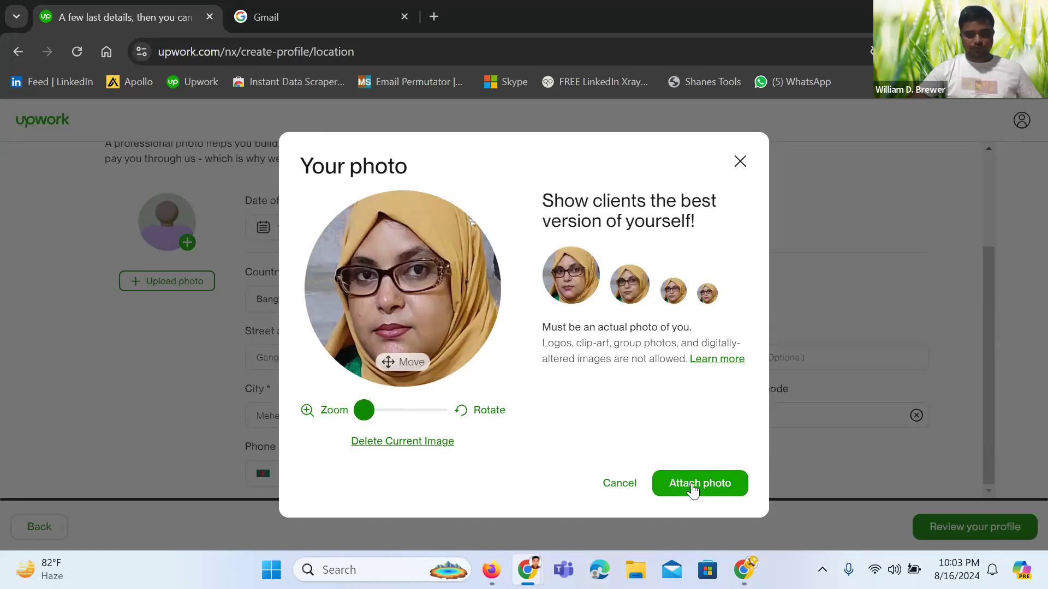
# Attach the framed headshot as the Upwork profile photo
pyautogui.click(693, 490)
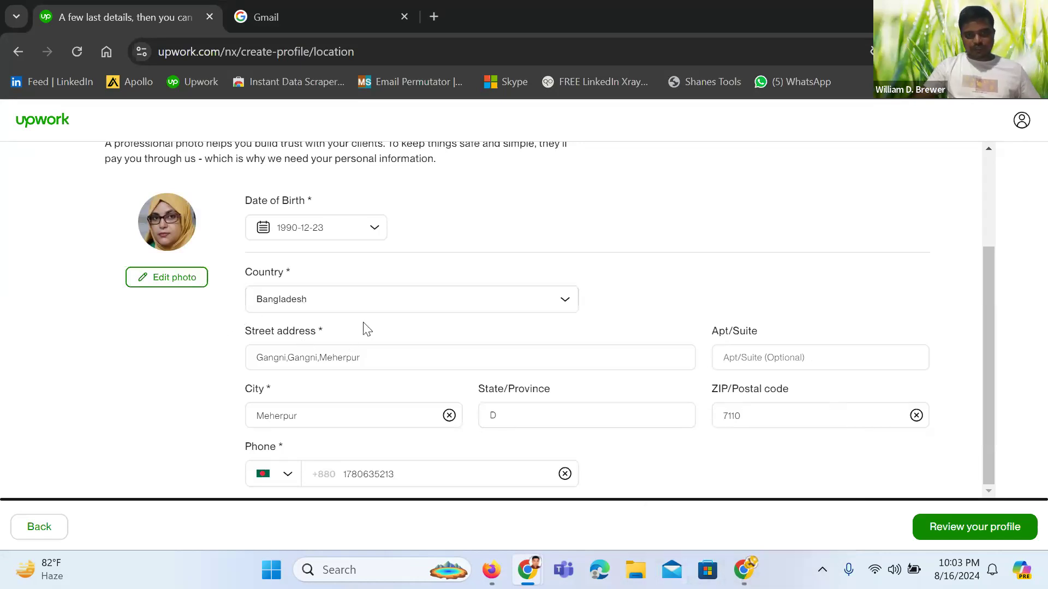
# Continue from the completed location and photo page to the profile preview
pyautogui.click(931, 528)
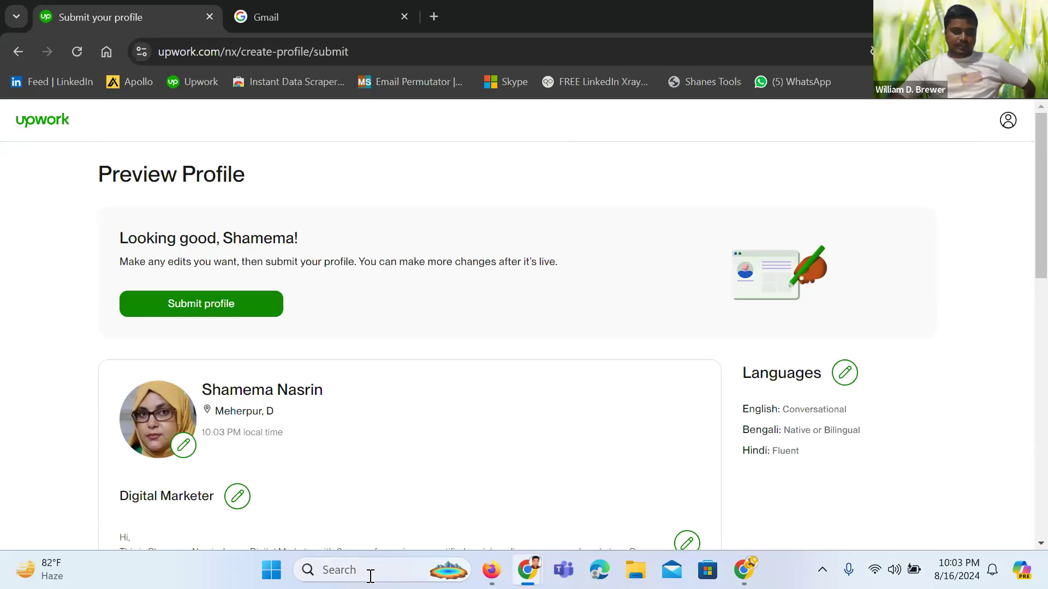
# Scroll the preview past overview, hourly rate, skills, work history and BBA education to Submit profile
pyautogui.scroll(-1, 304, 461)
pyautogui.scroll(-1, 305, 462)
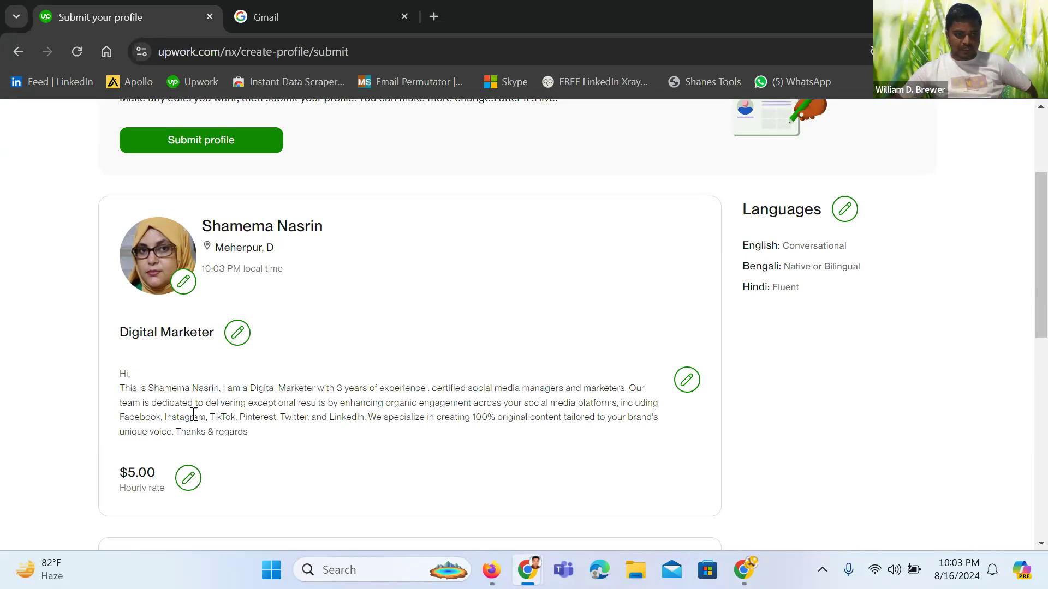
pyautogui.scroll(-1, 180, 404)
pyautogui.scroll(-3, 146, 398)
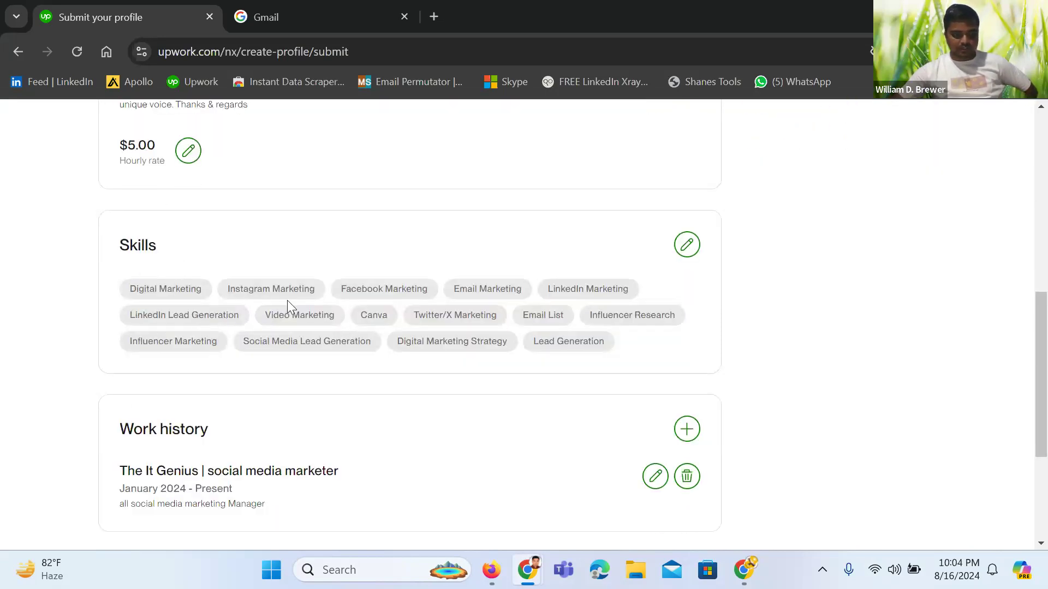
pyautogui.scroll(-2, 189, 322)
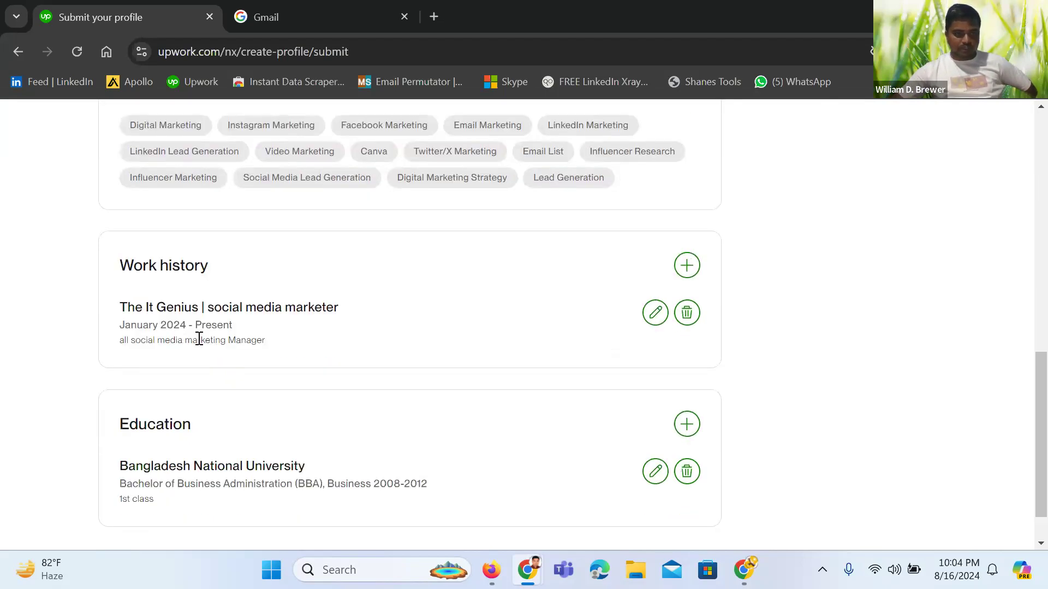
pyautogui.scroll(-1, 166, 377)
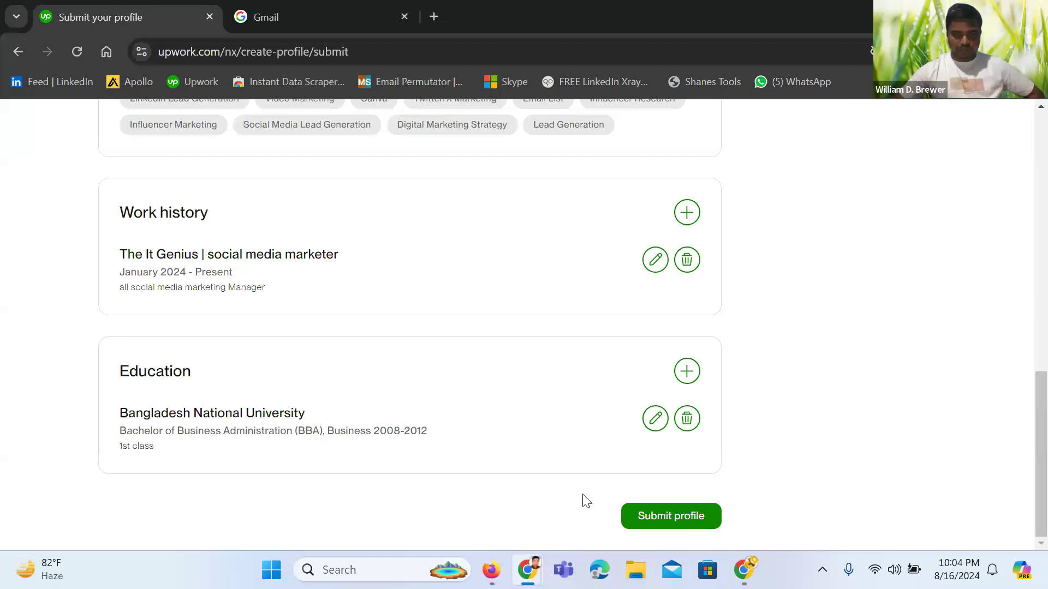
# Submit the profile, look over the Connects offers, and browse jobs without buying Connects
pyautogui.click(648, 525)
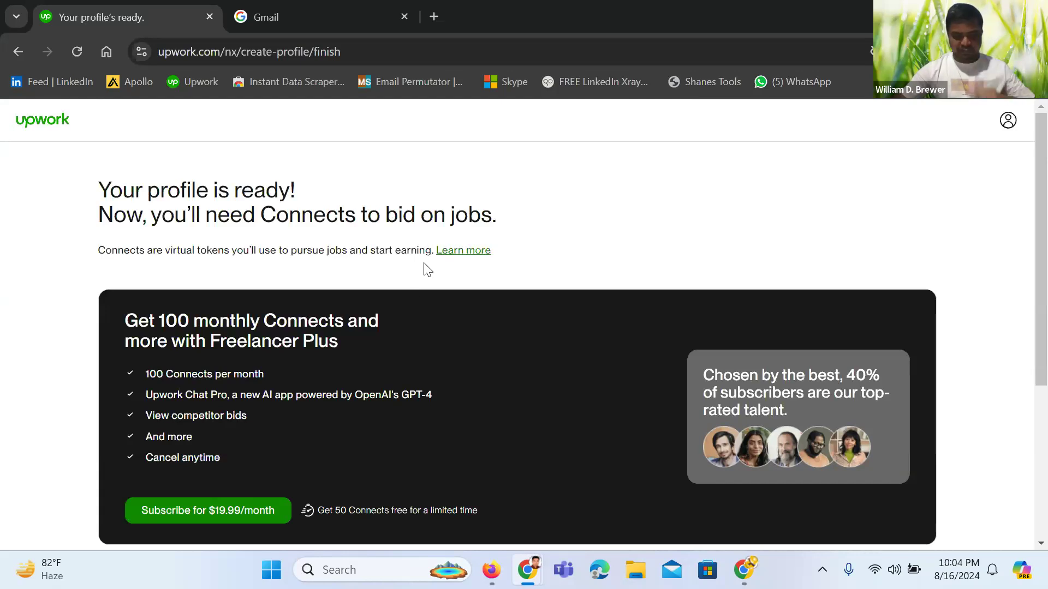
pyautogui.scroll(-5, 386, 306)
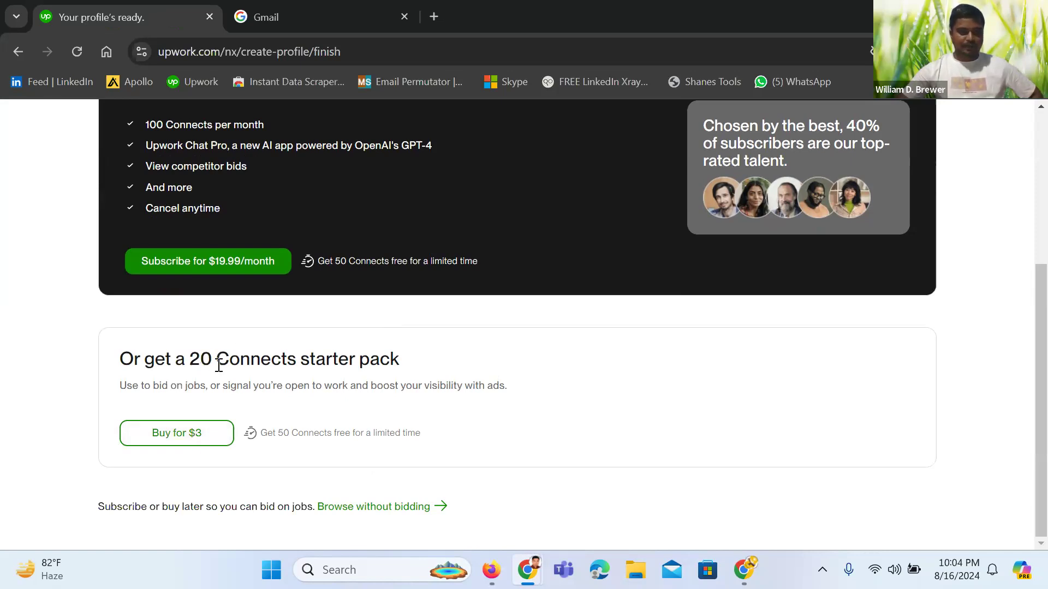
pyautogui.click(370, 507)
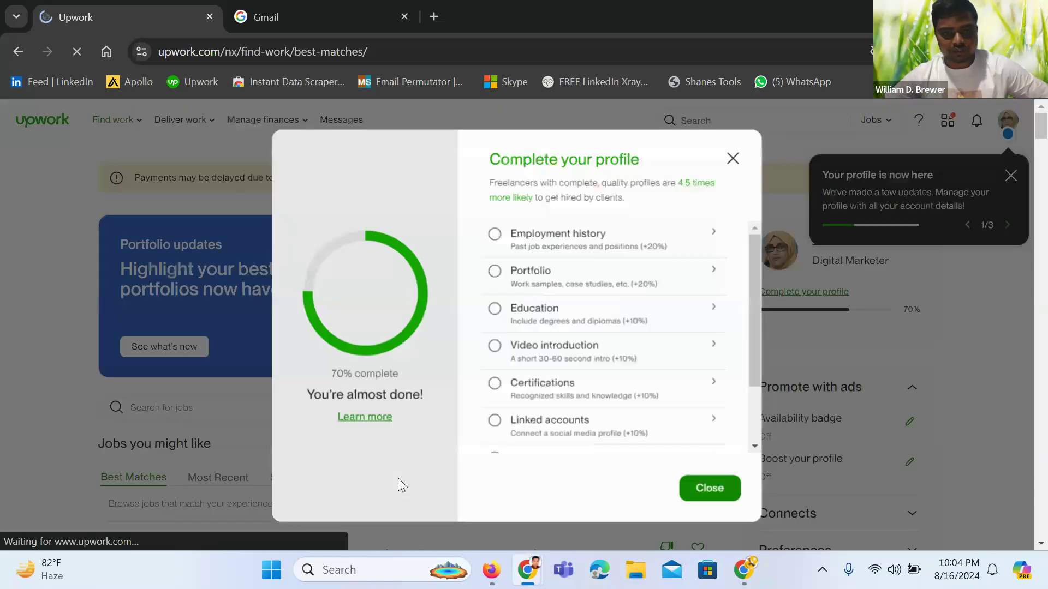
# Highlight the 70% profile-complete figure and scroll the Complete your profile checklist
pyautogui.moveTo(338, 372); pyautogui.dragTo(407, 371)
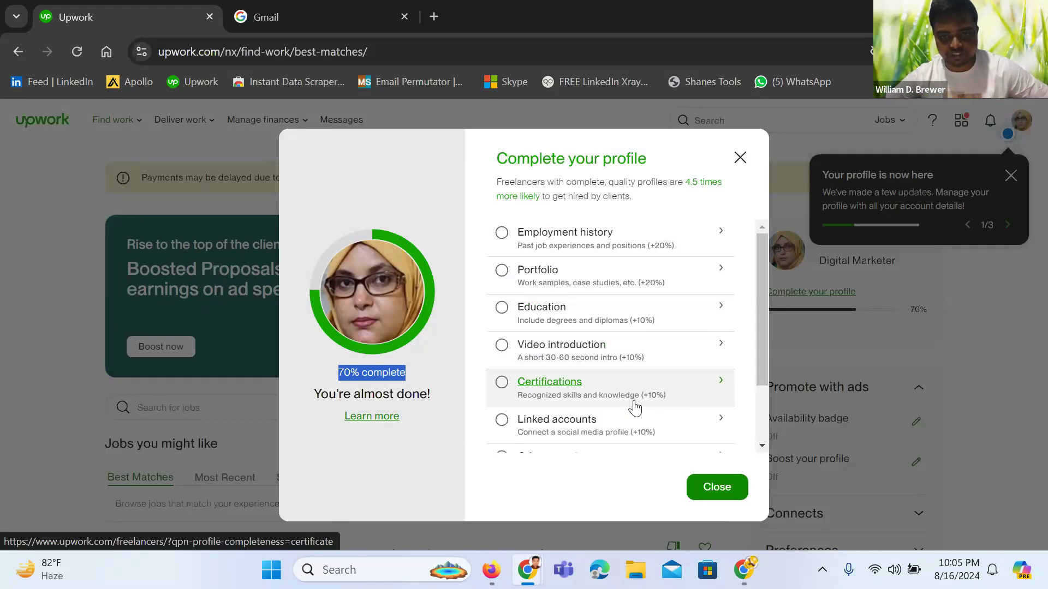
pyautogui.scroll(-2, 604, 430)
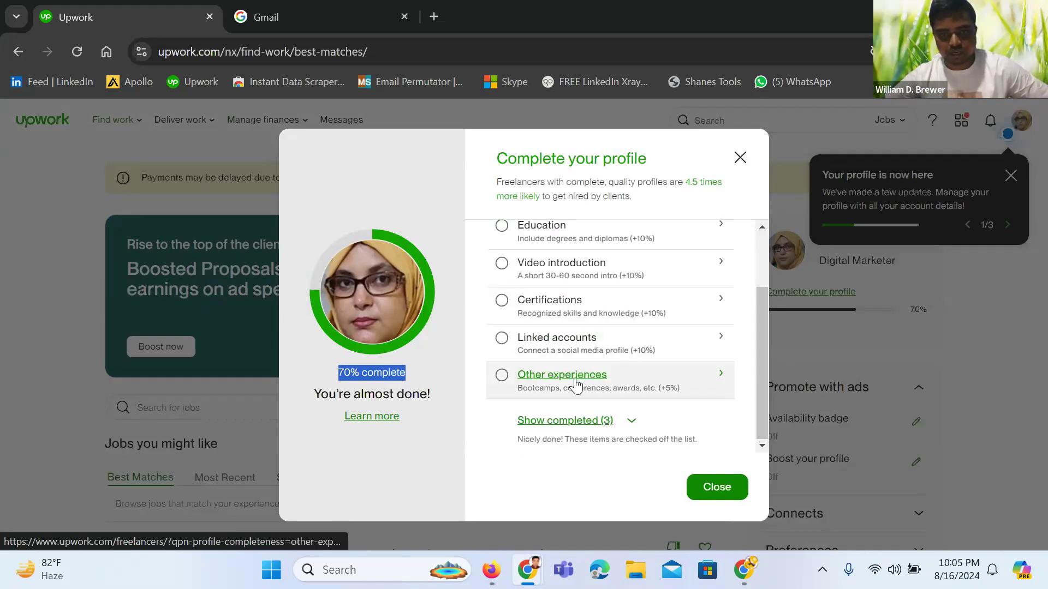
# Look over Profile Settings with Public visibility and experience levels, then return to the job feed
pyautogui.click(642, 357)
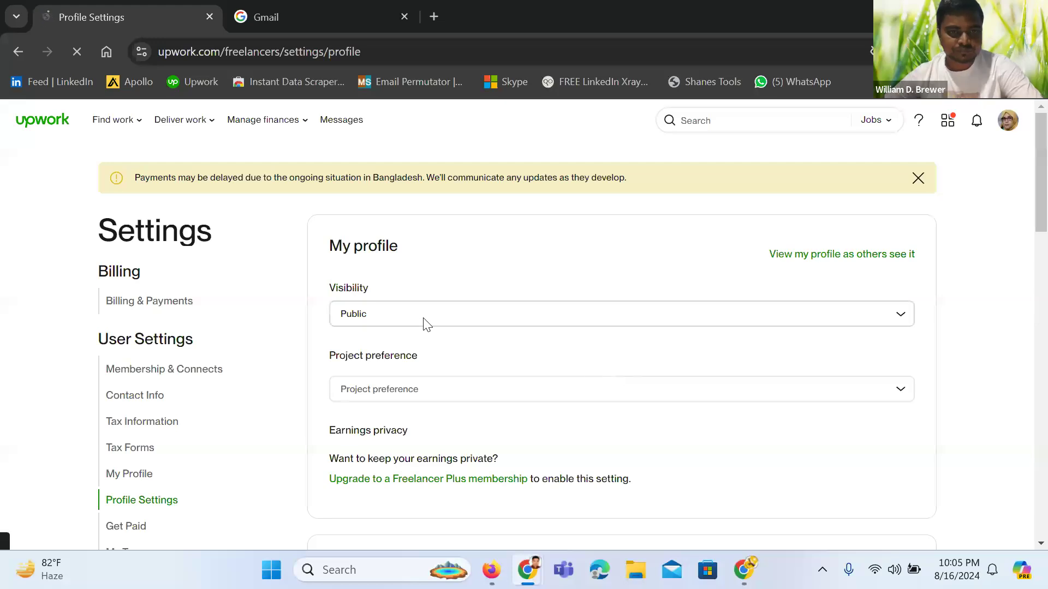
pyautogui.scroll(-1, 426, 324)
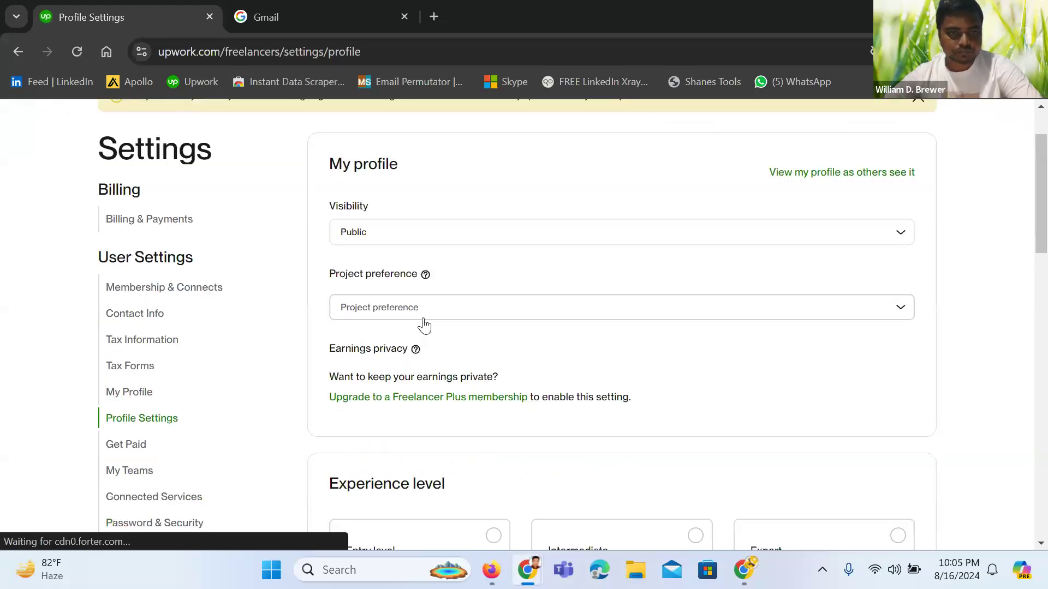
pyautogui.scroll(-2, 424, 326)
pyautogui.scroll(-1, 425, 326)
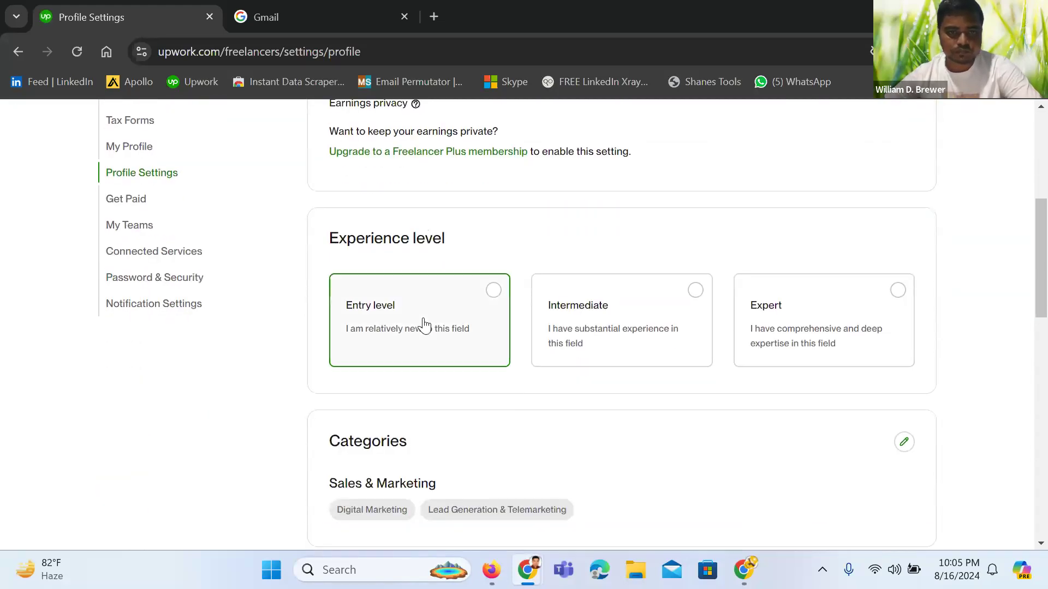
pyautogui.scroll(-3, 424, 325)
pyautogui.scroll(7, 425, 324)
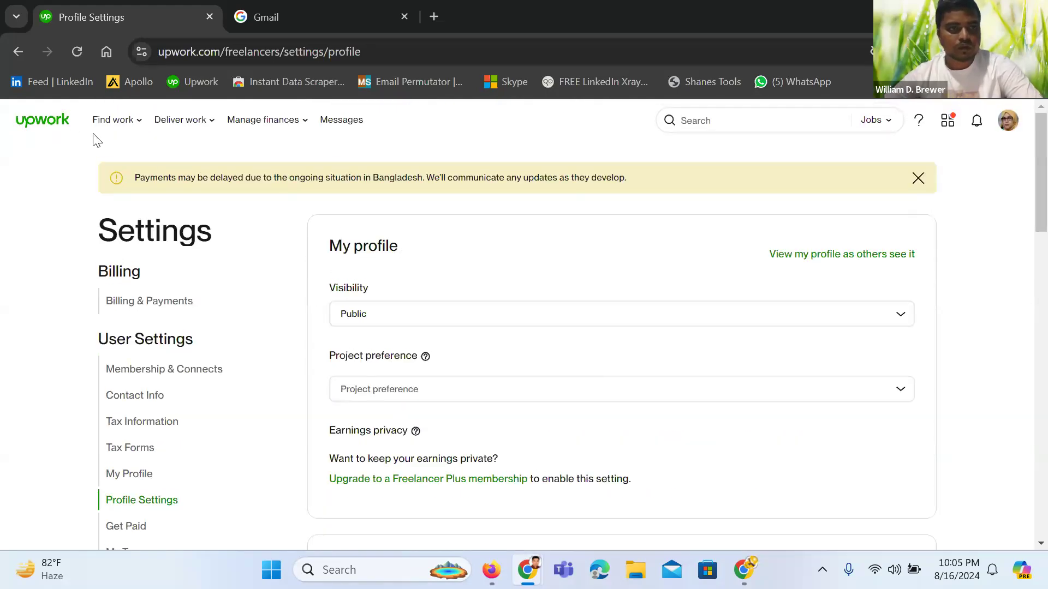
pyautogui.click(66, 121)
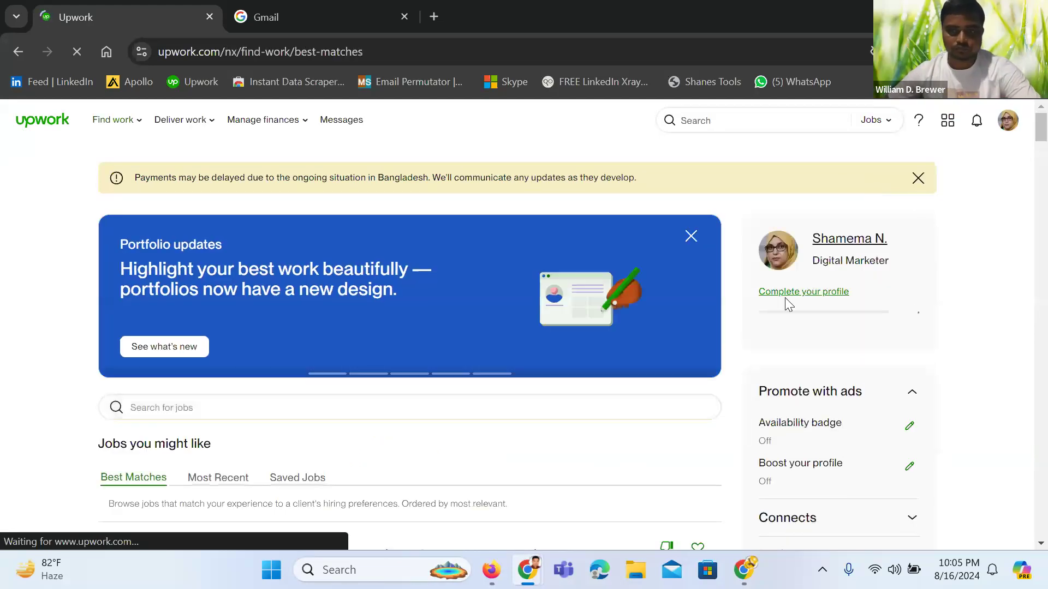
# Review the 70% profile-completion checklist and close it
pyautogui.click(766, 319)
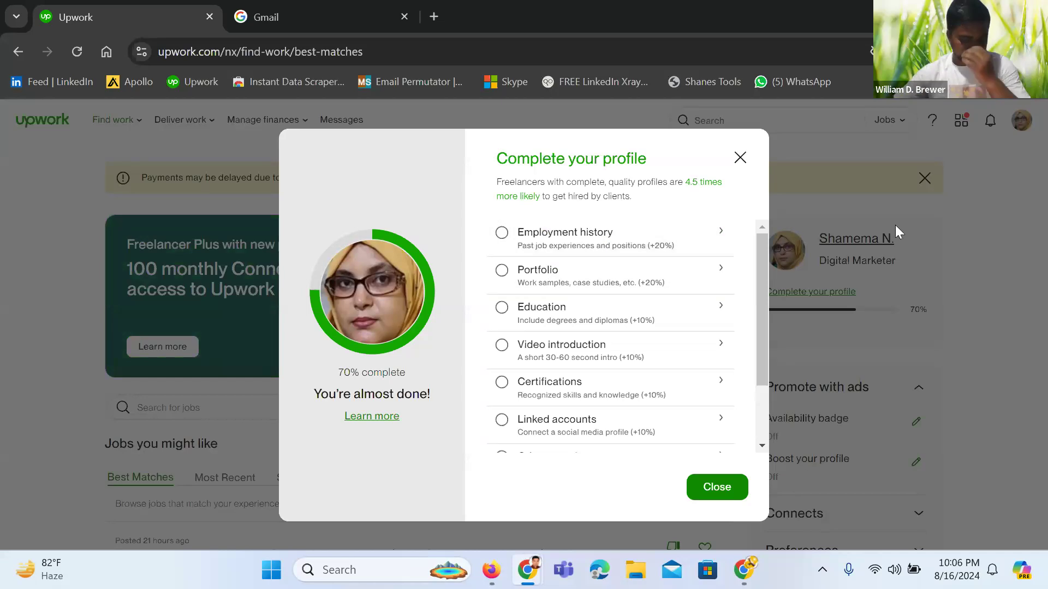
pyautogui.click(740, 158)
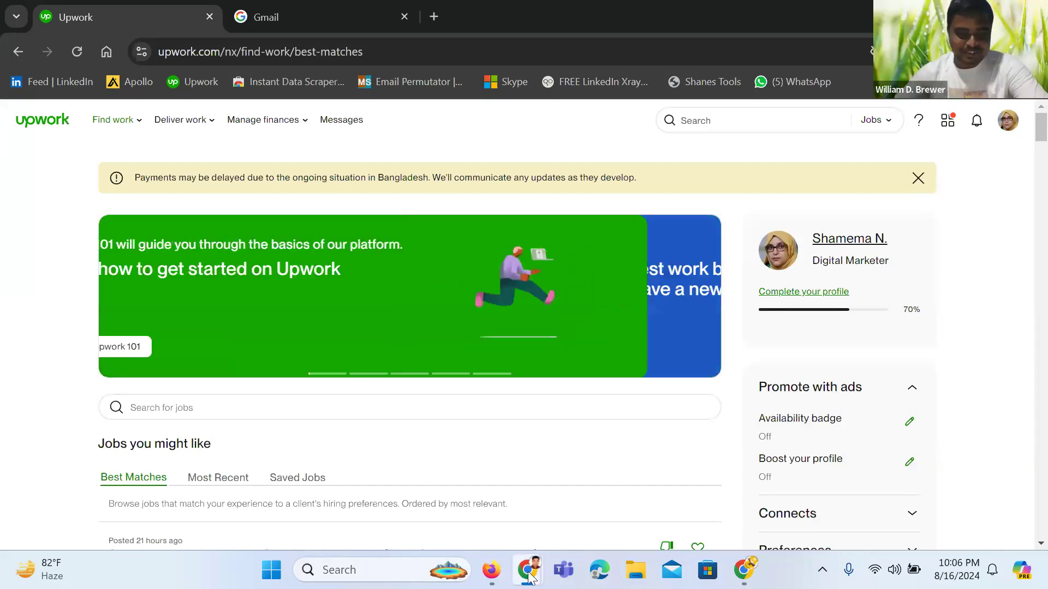
pyautogui.moveTo(529, 574)
pyautogui.click(382, 480)
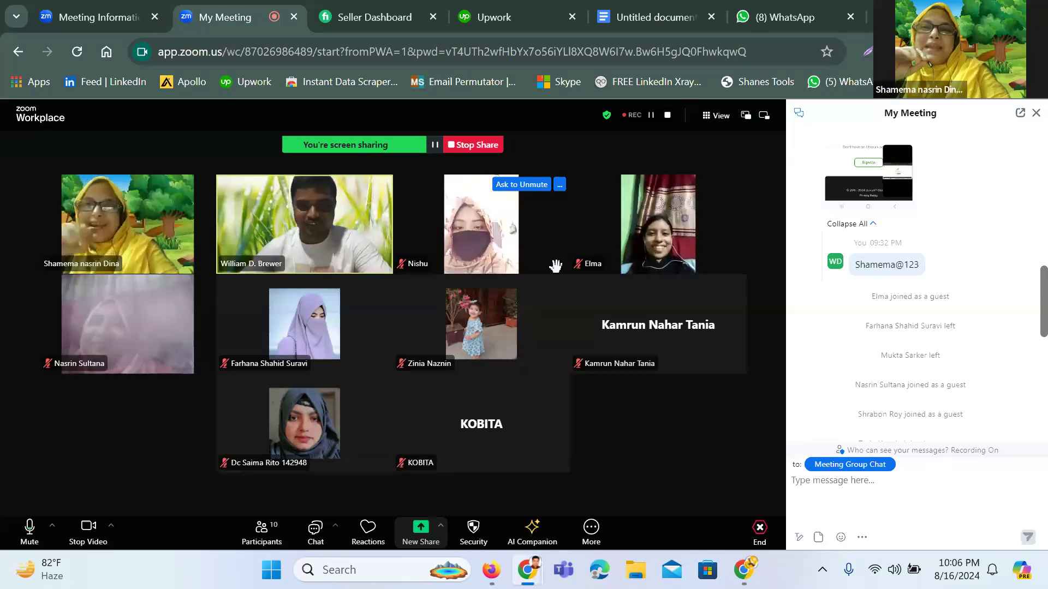
pyautogui.click(1035, 114)
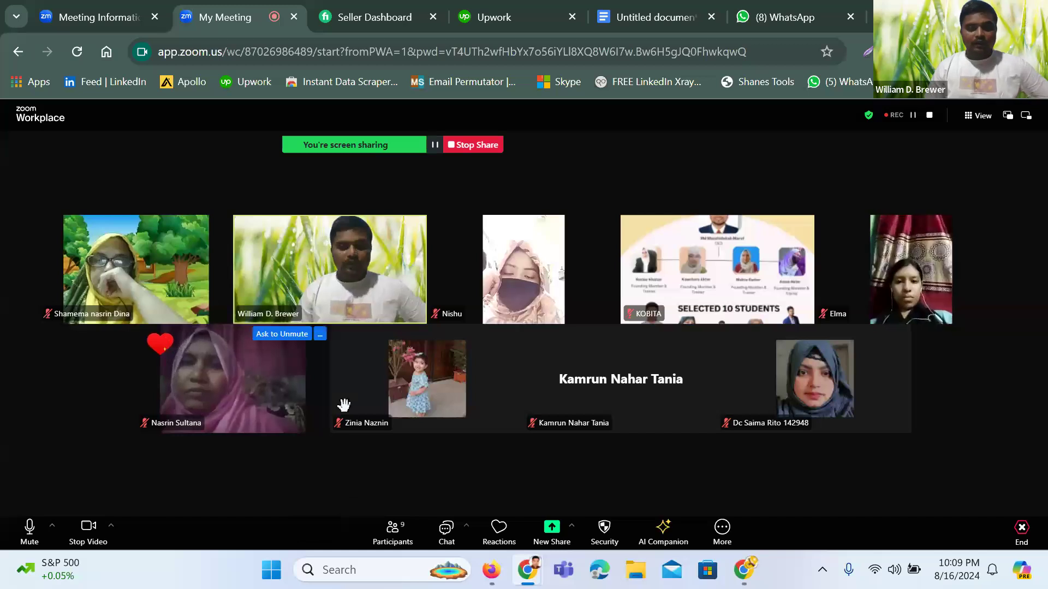
# Reload Upwork's Find Work page and scroll to the B2C Leads best-match job
pyautogui.click(509, 20)
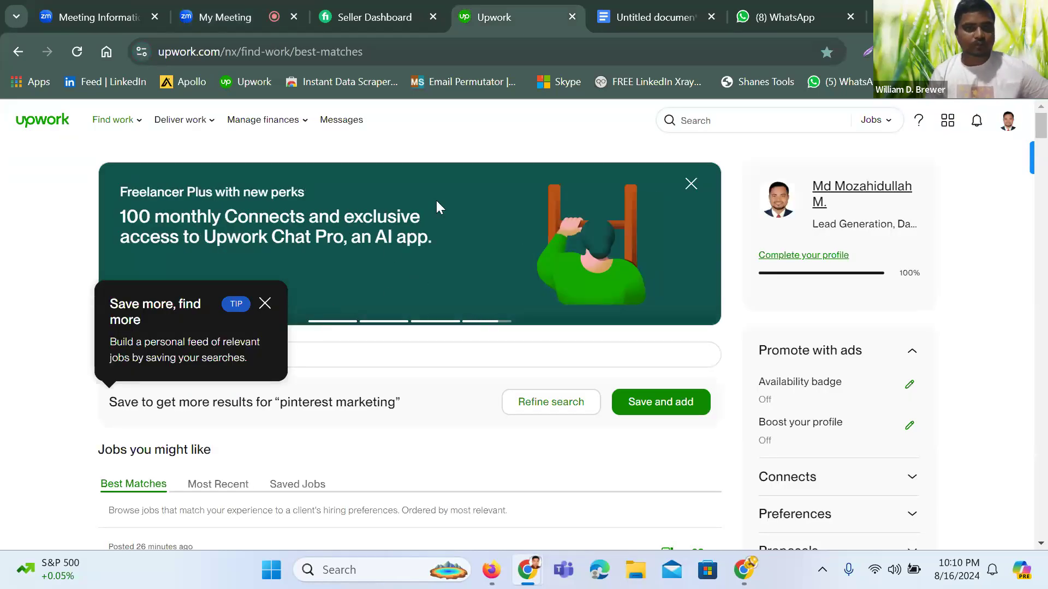
pyautogui.click(51, 121)
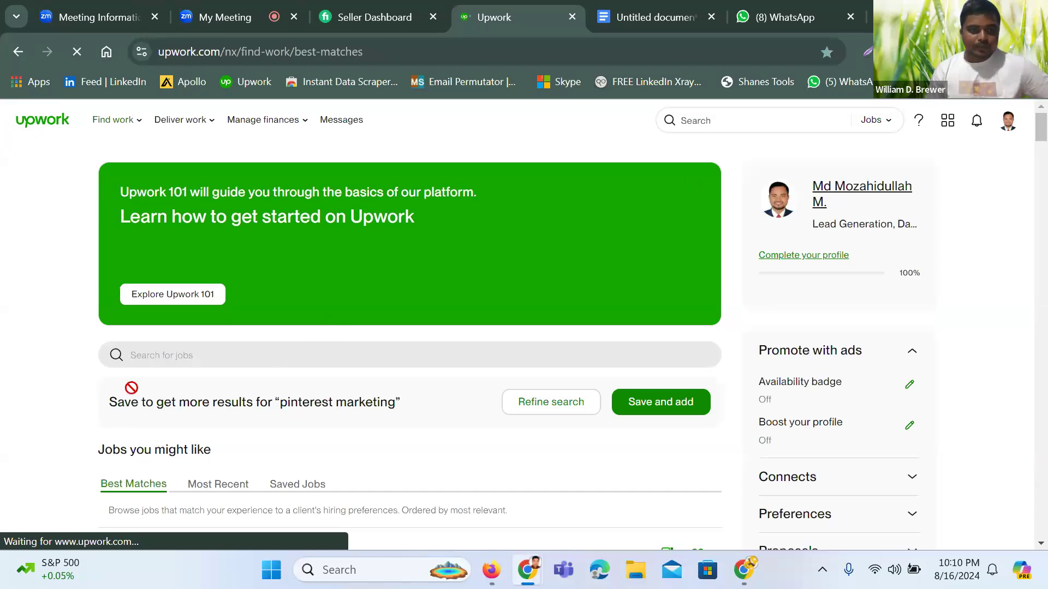
pyautogui.scroll(-3, 124, 407)
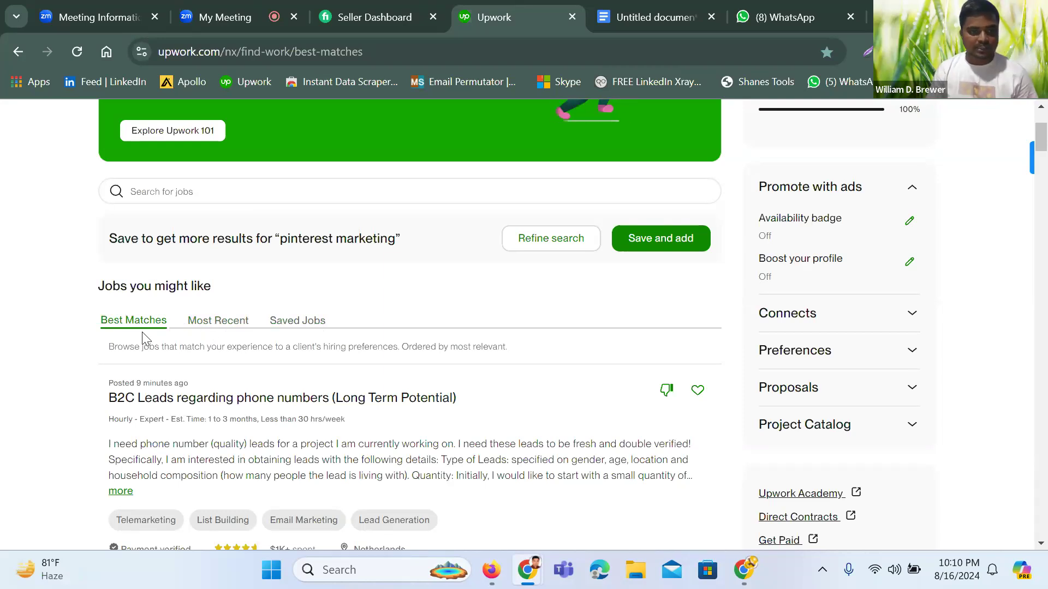
pyautogui.scroll(-10, 139, 363)
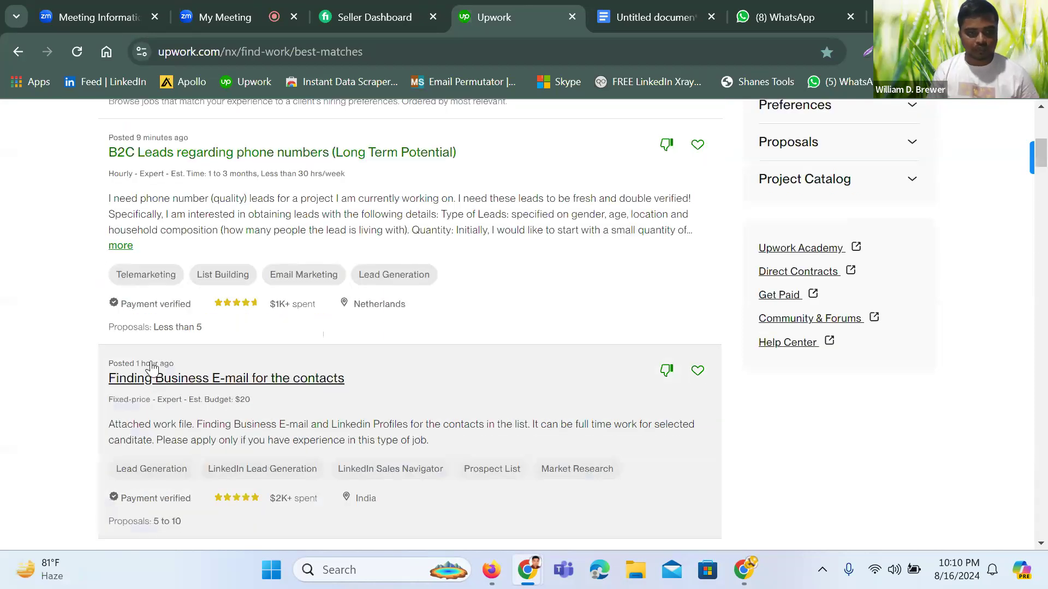
pyautogui.scroll(3, 152, 365)
pyautogui.scroll(10, 155, 363)
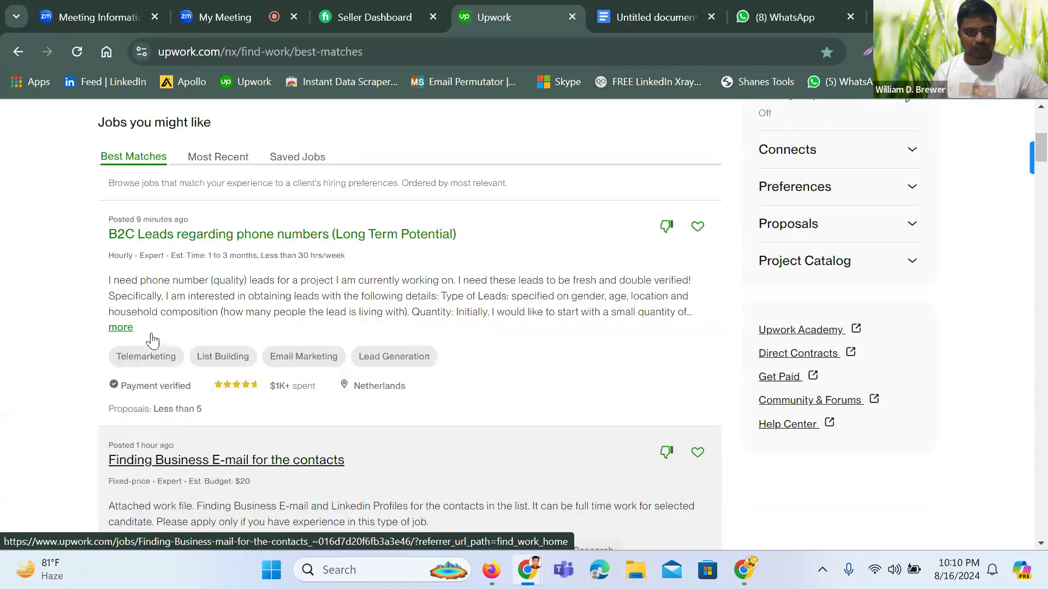
pyautogui.click(214, 404)
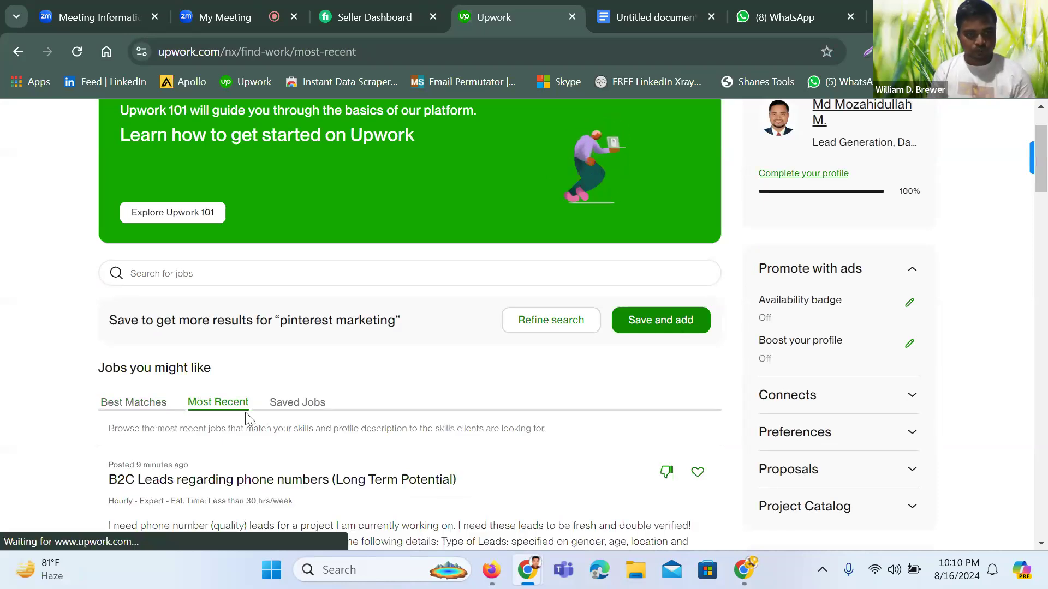
pyautogui.scroll(-3, 247, 416)
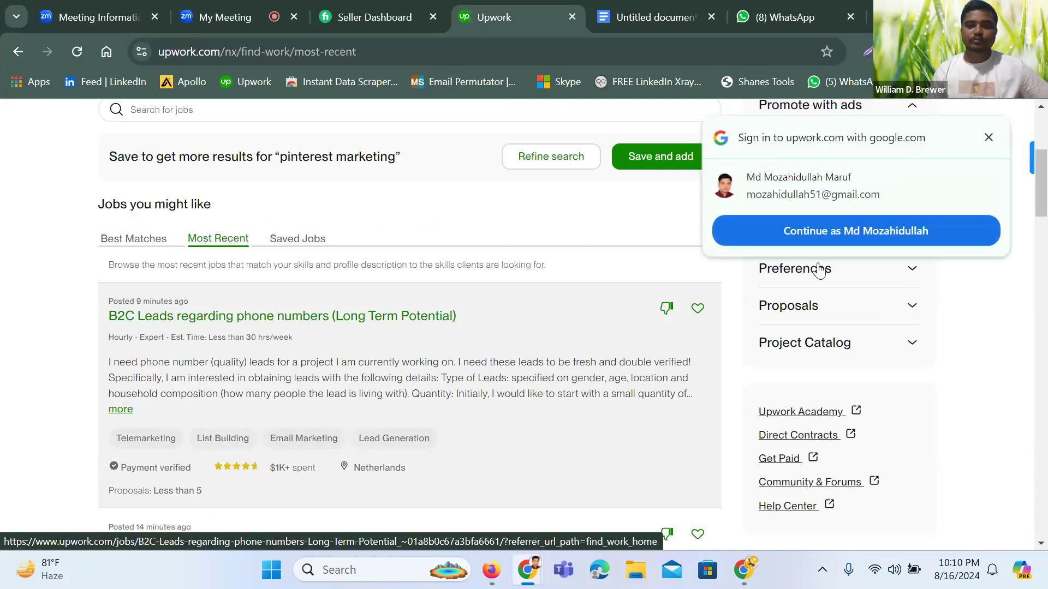
pyautogui.click(798, 236)
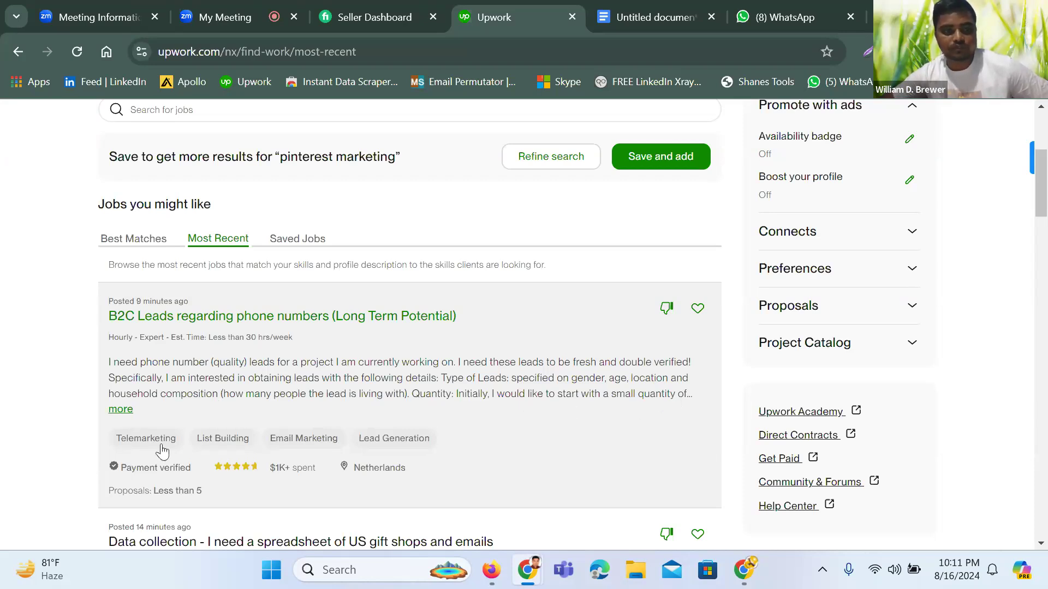
# Open the B2C Leads phone-numbers job and read its description and 15 Connects cost
pyautogui.click(129, 418)
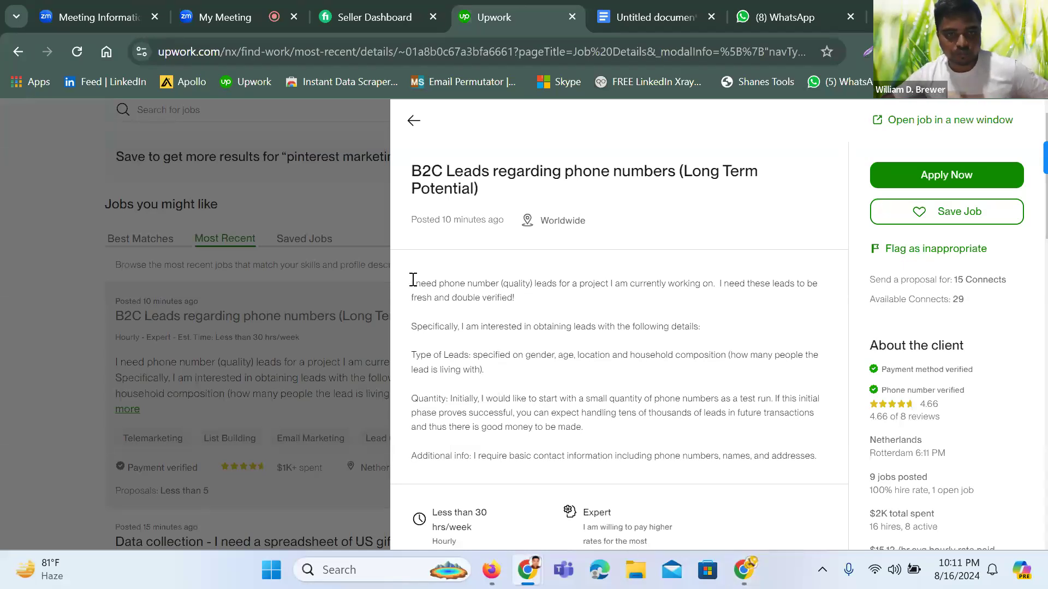
pyautogui.moveTo(412, 281); pyautogui.dragTo(820, 471)
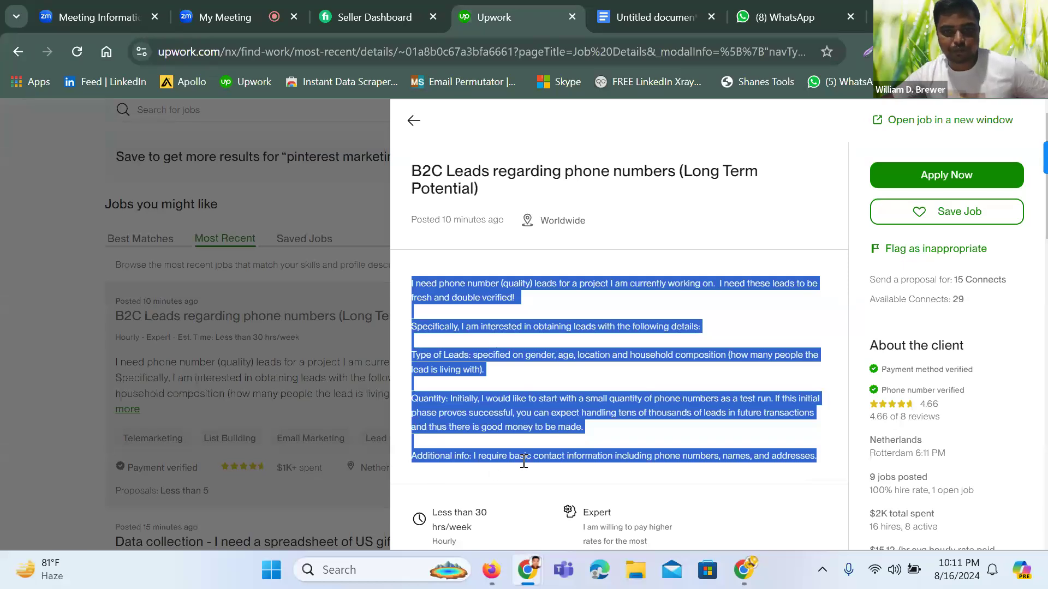
pyautogui.click(558, 470)
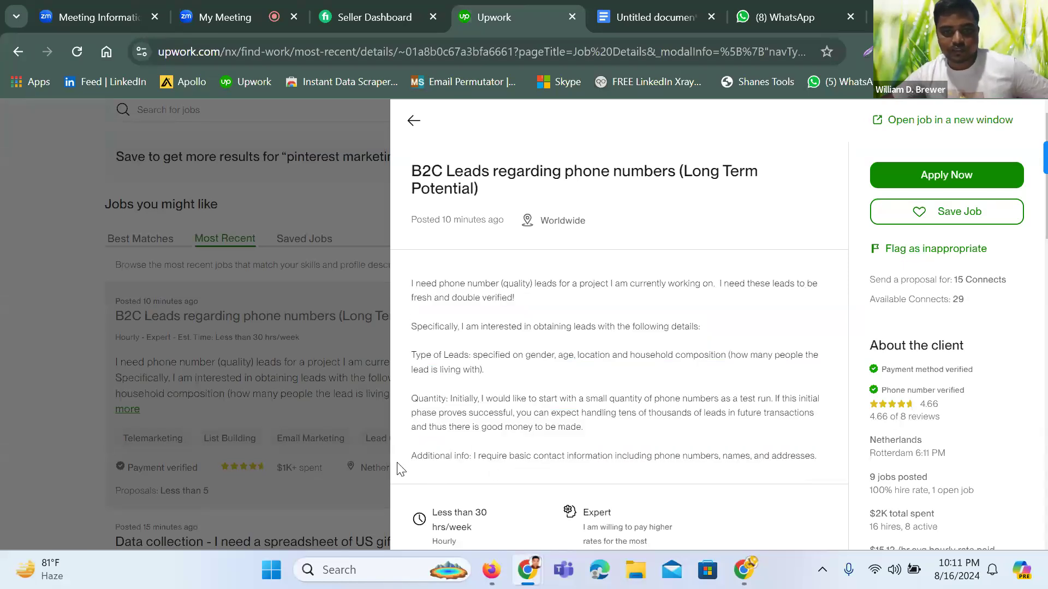
pyautogui.moveTo(419, 460); pyautogui.dragTo(824, 462)
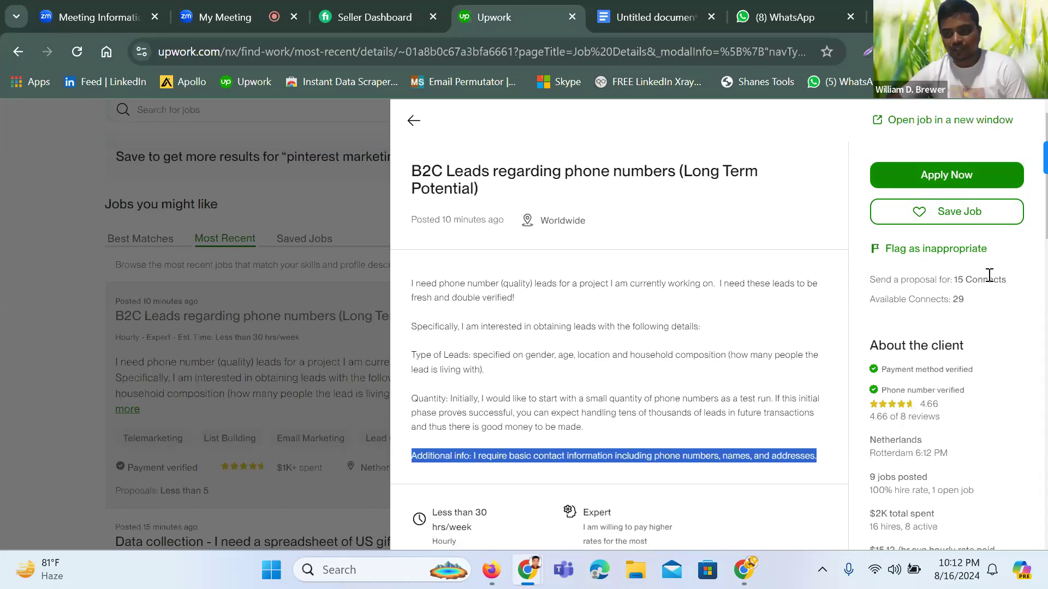
pyautogui.doubleClick(959, 280)
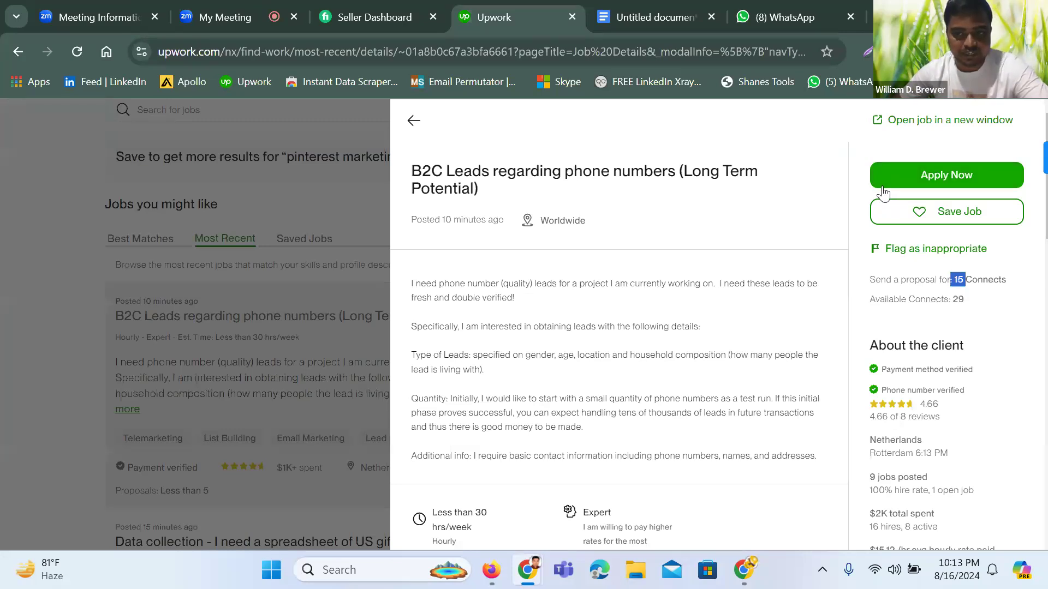
pyautogui.click(1011, 264)
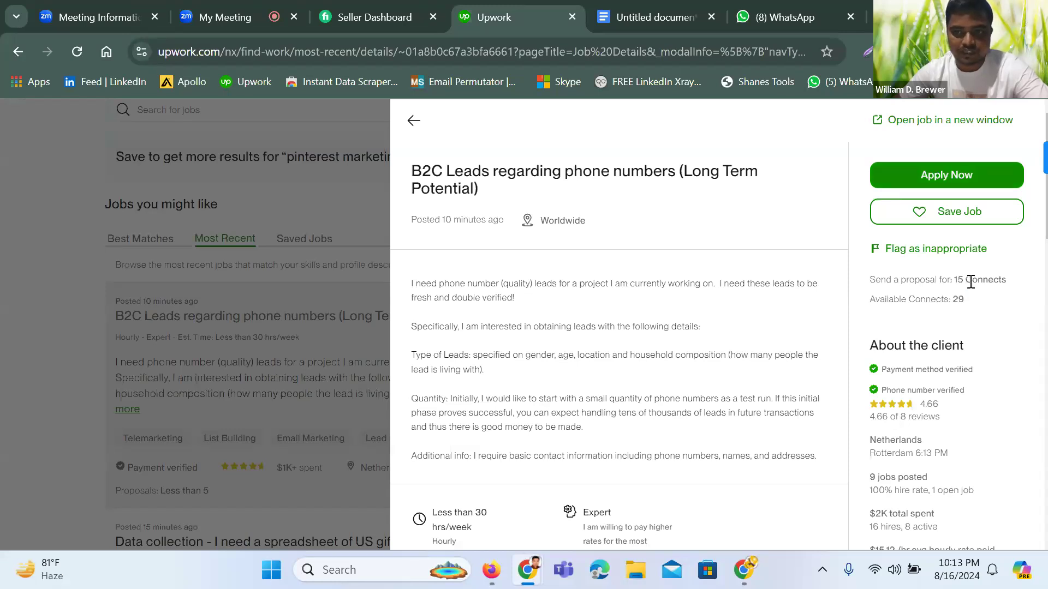
pyautogui.moveTo(966, 281); pyautogui.dragTo(945, 296)
pyautogui.moveTo(968, 275); pyautogui.dragTo(953, 278)
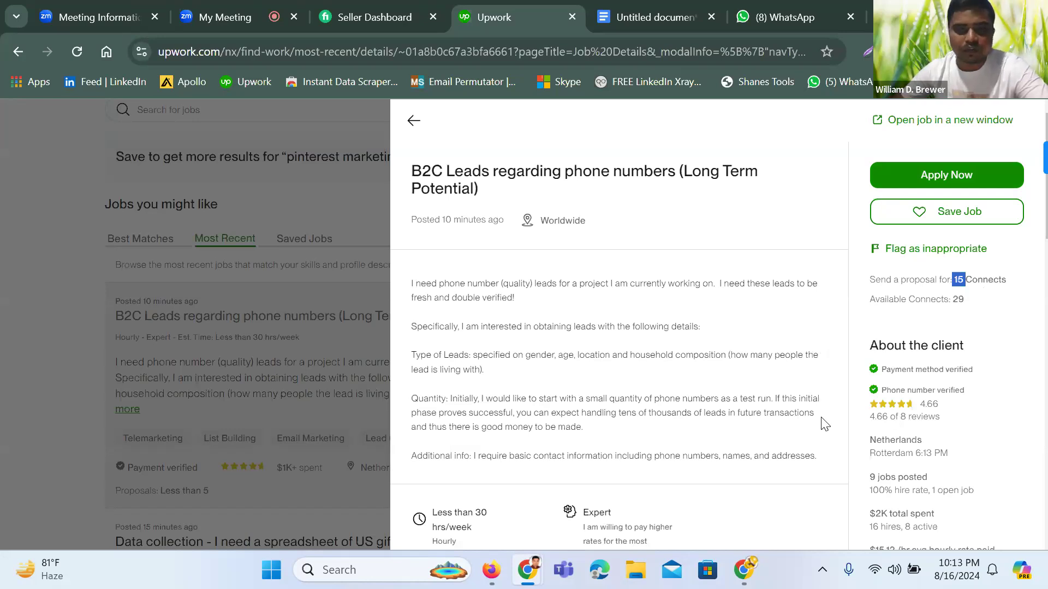
pyautogui.scroll(-2, 825, 424)
pyautogui.scroll(2, 825, 424)
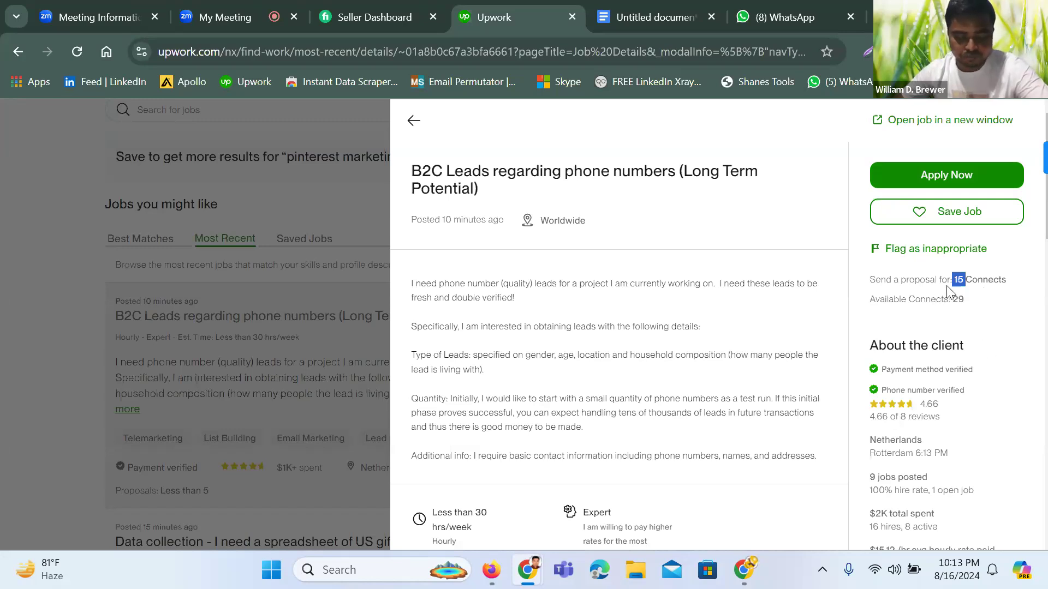
pyautogui.click(980, 300)
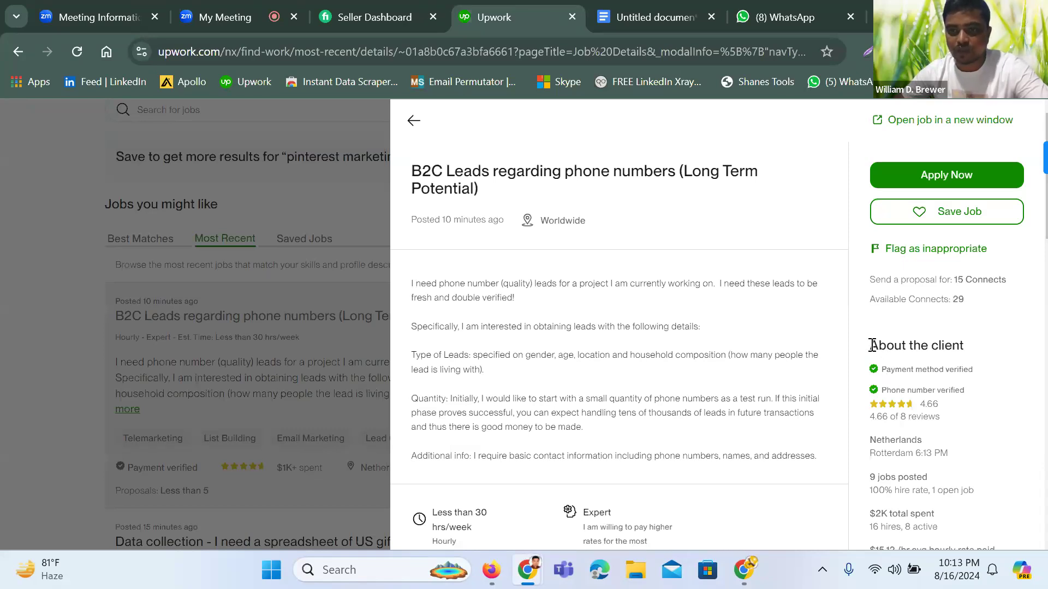
pyautogui.moveTo(869, 343); pyautogui.dragTo(966, 343)
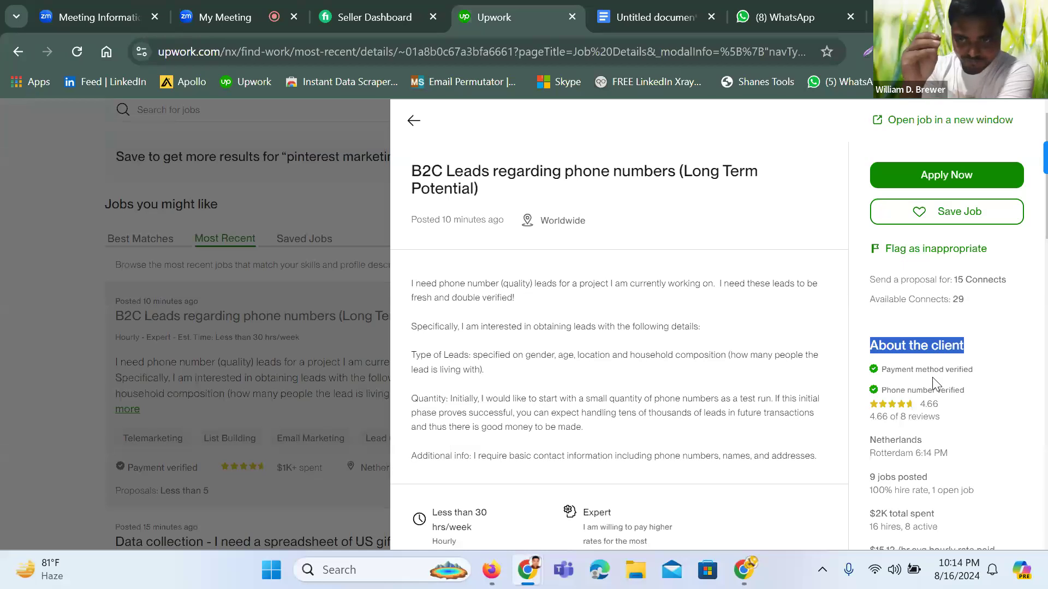
pyautogui.click(924, 406)
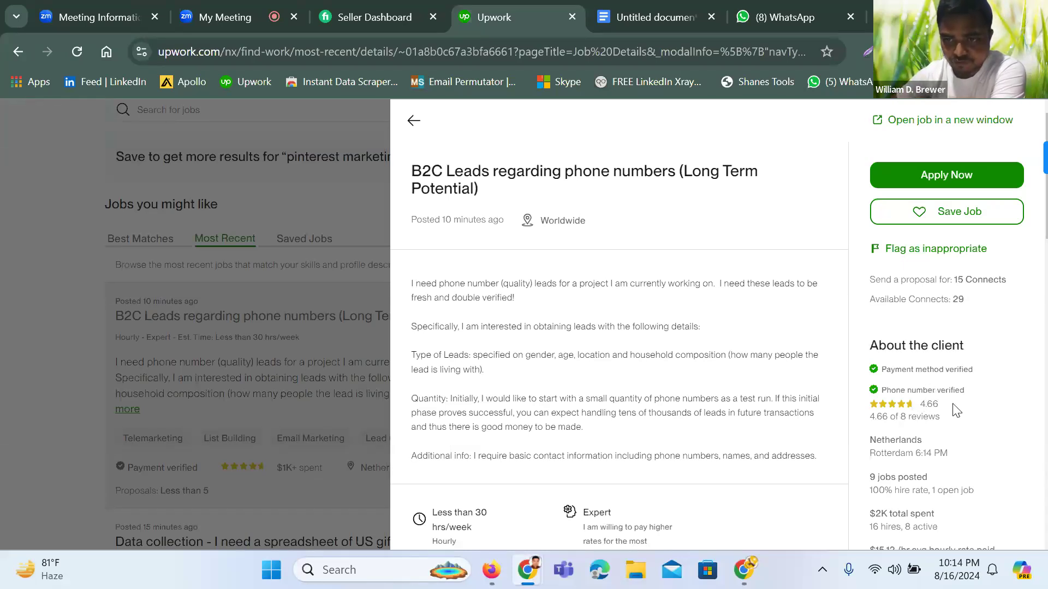
pyautogui.doubleClick(934, 406)
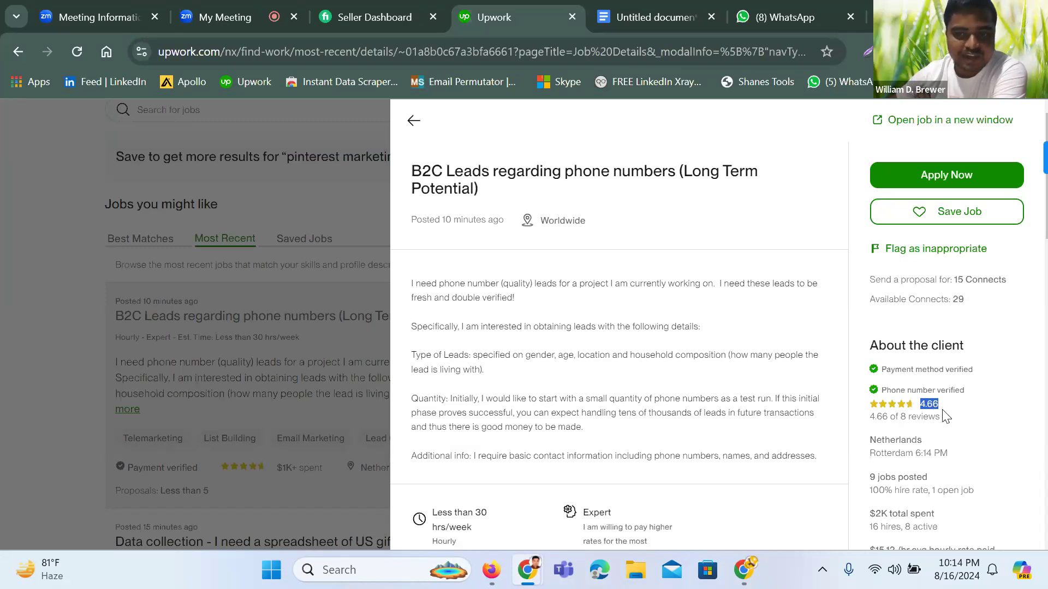
pyautogui.moveTo(867, 443); pyautogui.dragTo(933, 452)
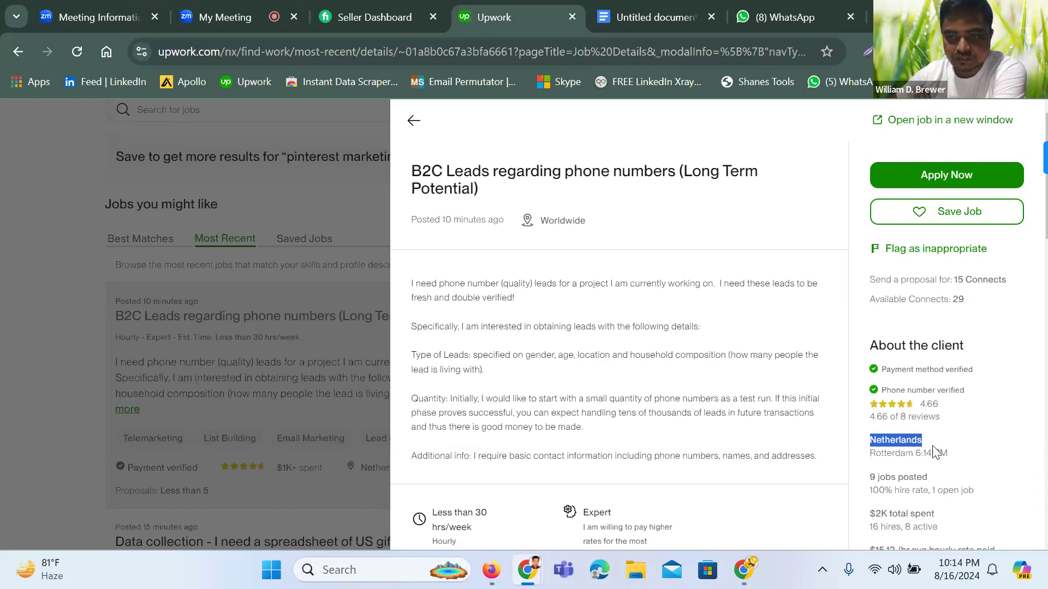
pyautogui.scroll(-2, 916, 483)
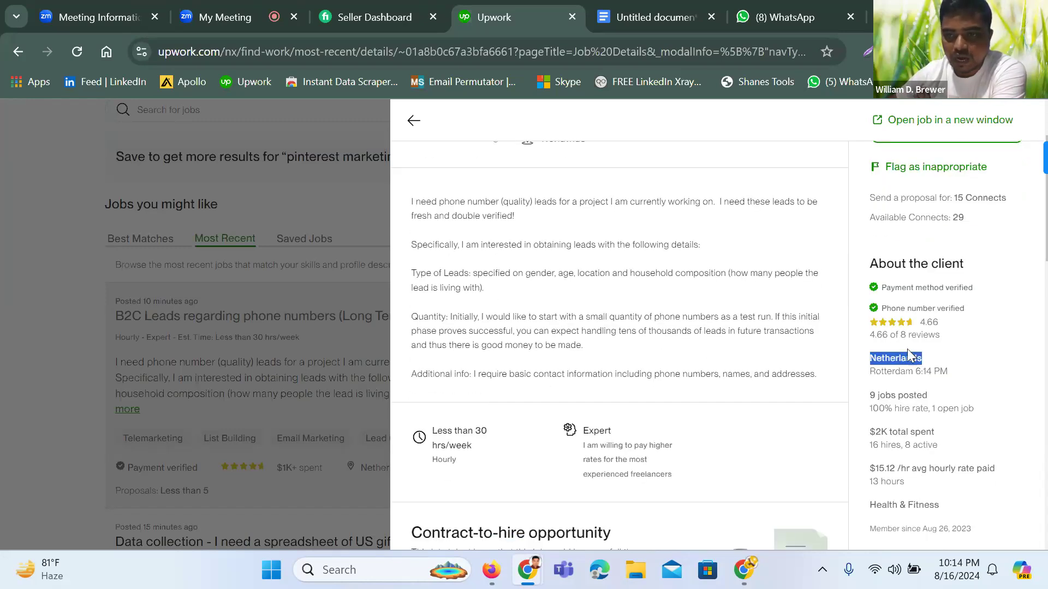
pyautogui.click(872, 398)
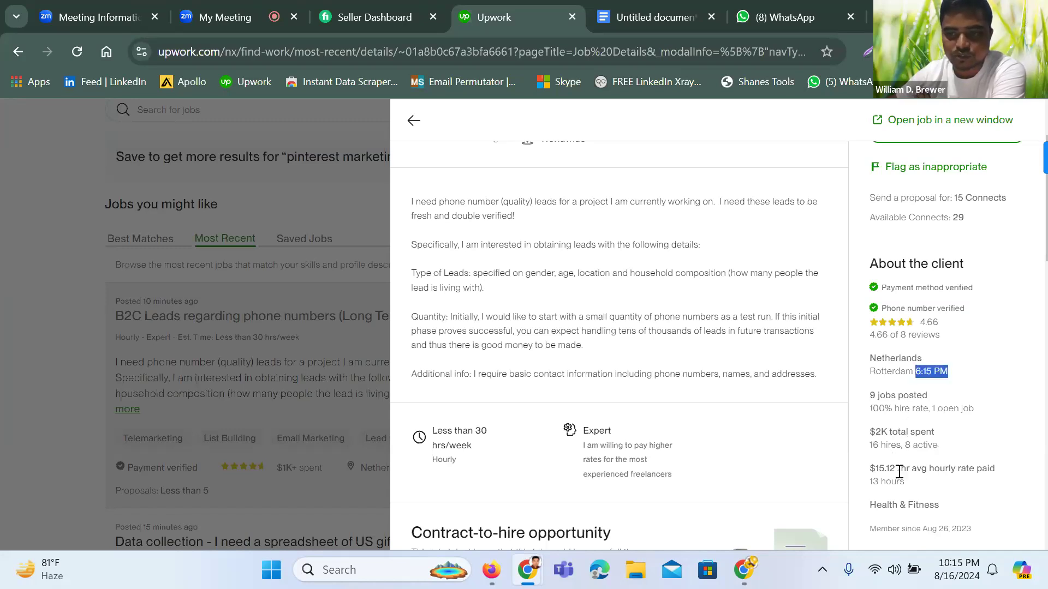
pyautogui.moveTo(869, 450); pyautogui.dragTo(953, 454)
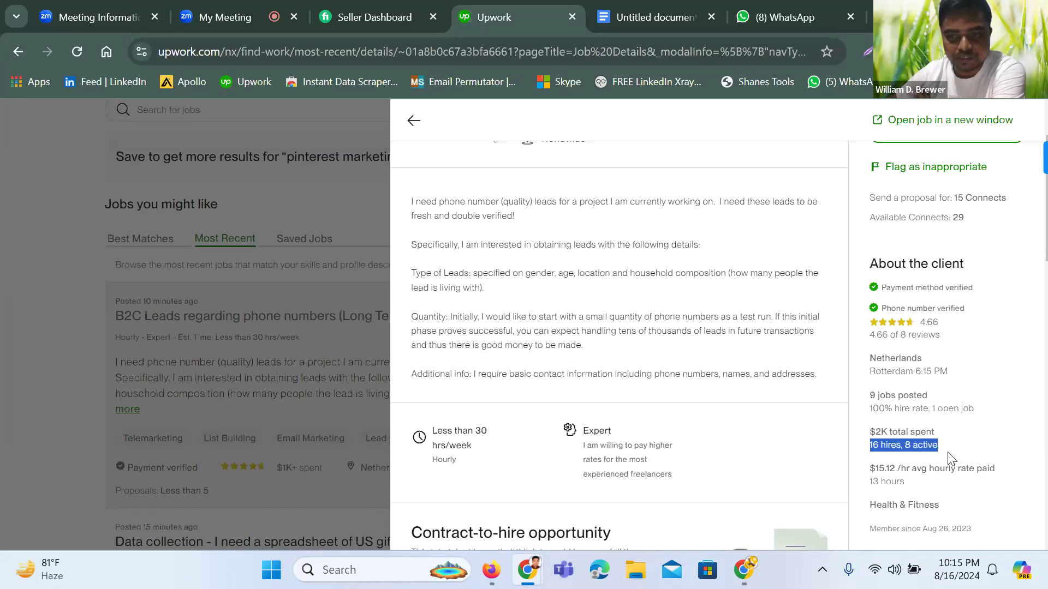
pyautogui.click(937, 452)
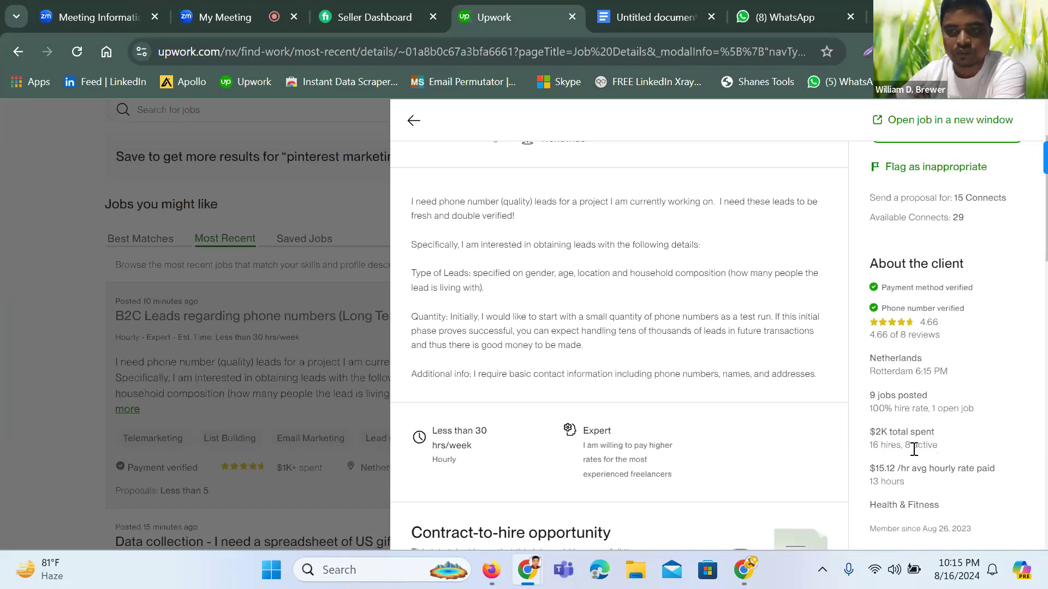
pyautogui.scroll(-3, 909, 355)
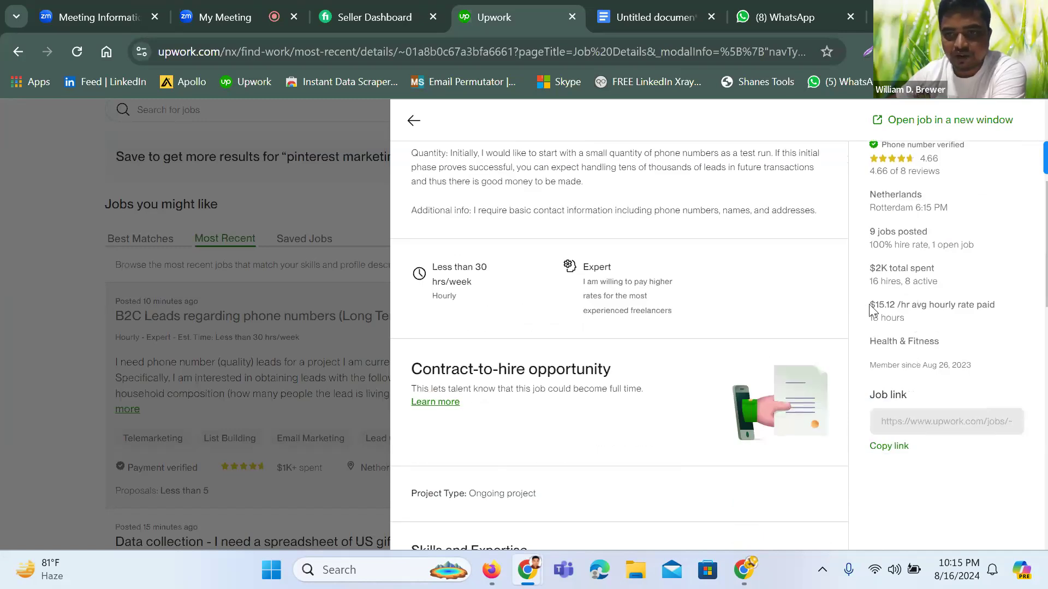
pyautogui.moveTo(871, 310); pyautogui.dragTo(912, 323)
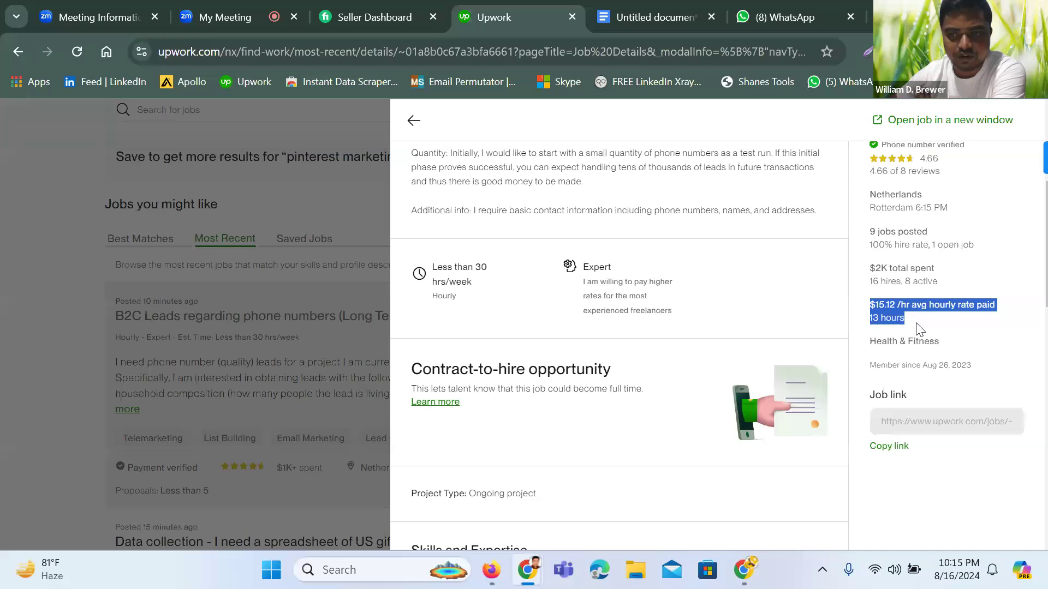
pyautogui.moveTo(871, 341); pyautogui.dragTo(939, 345)
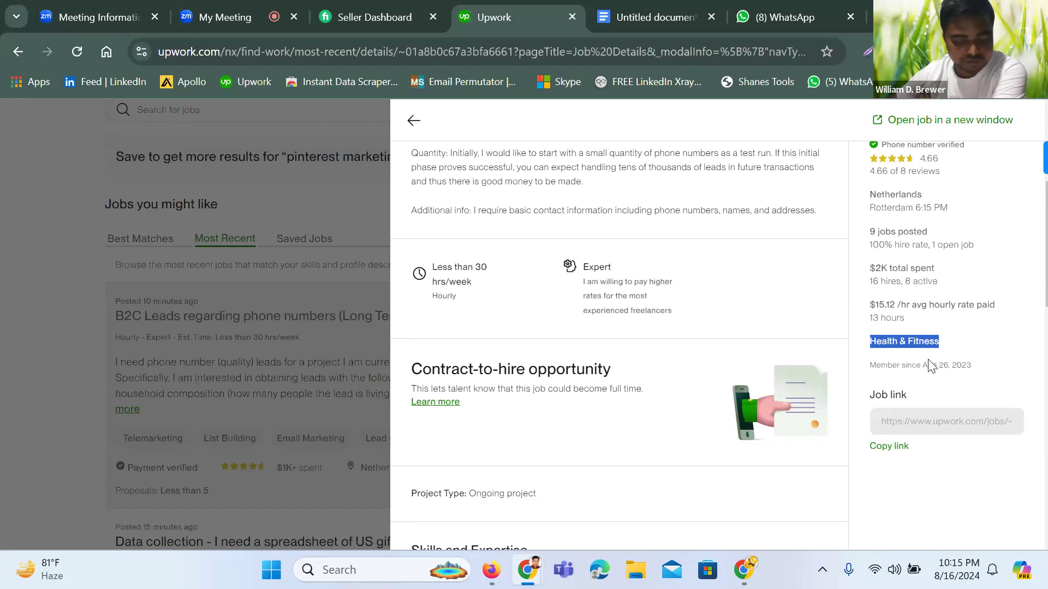
pyautogui.scroll(-3, 931, 367)
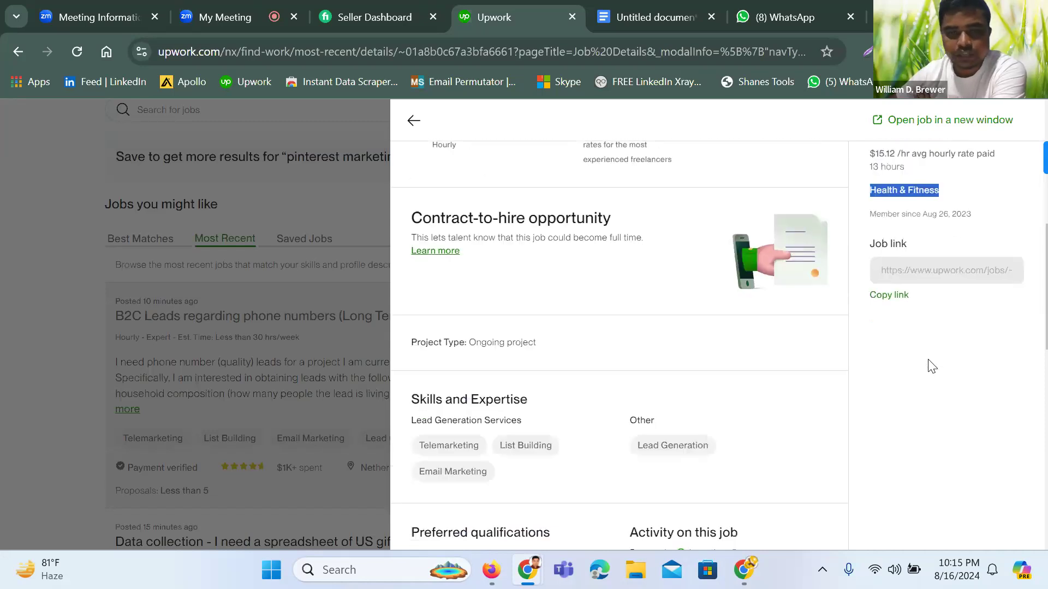
# Read the job's Activity on this job figures and its required skills list
pyautogui.scroll(-1, 863, 328)
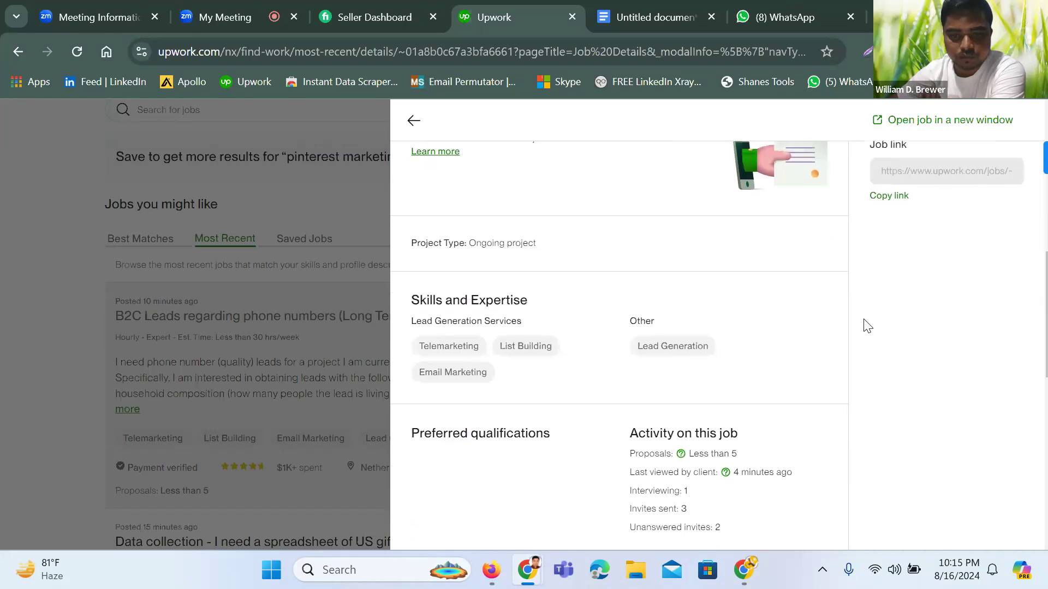
pyautogui.scroll(-1, 862, 325)
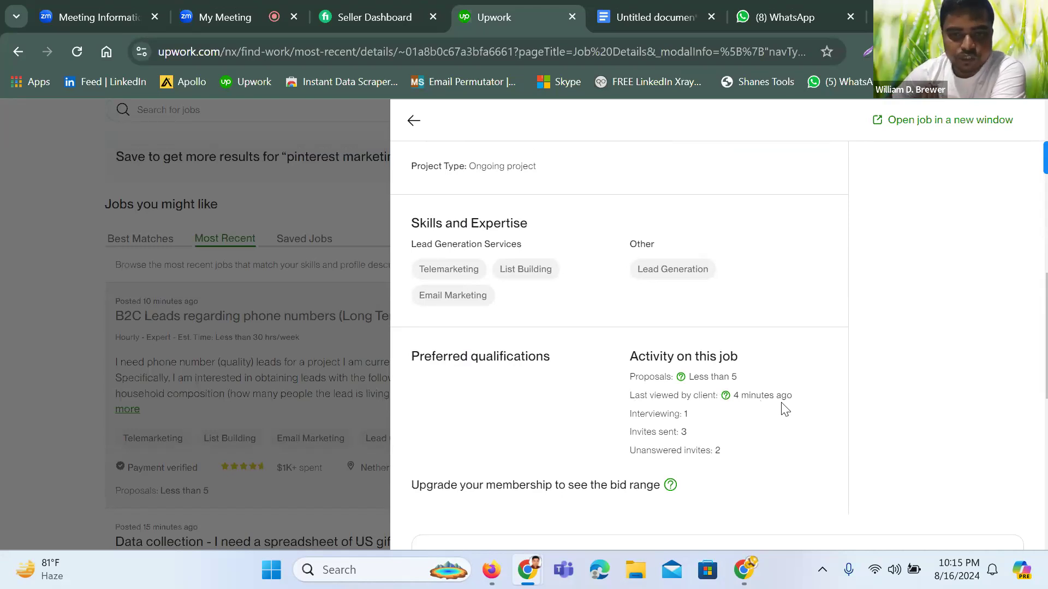
pyautogui.moveTo(683, 415); pyautogui.dragTo(625, 352)
pyautogui.click(704, 411)
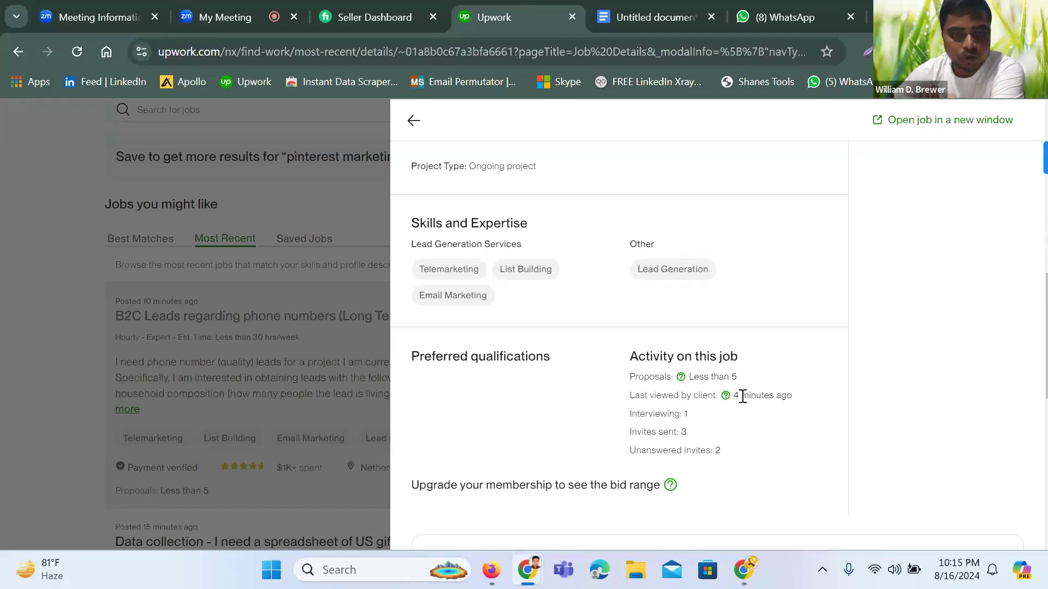
pyautogui.moveTo(395, 225); pyautogui.dragTo(543, 325)
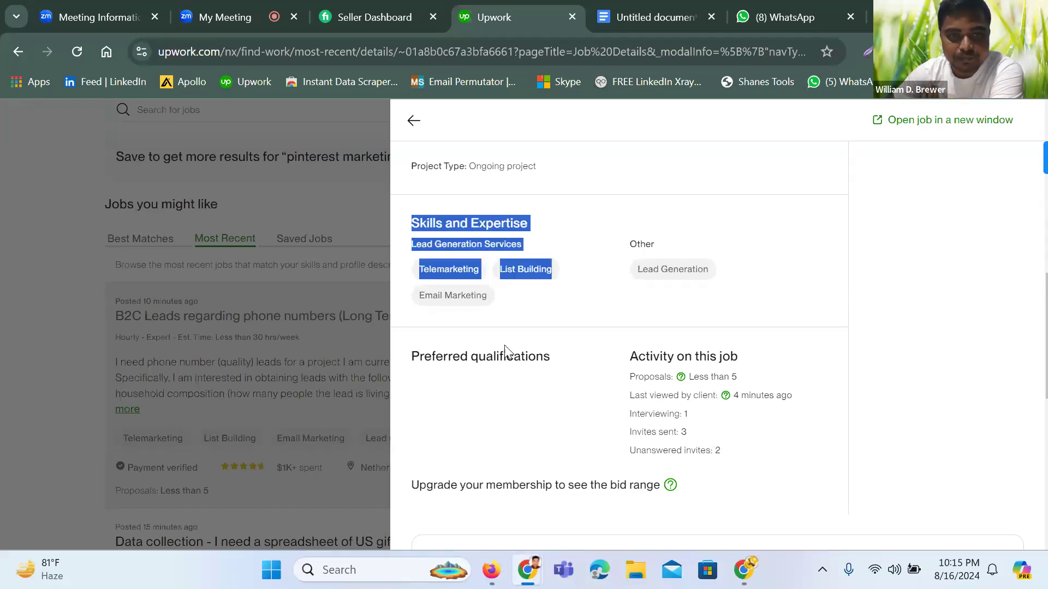
pyautogui.click(622, 304)
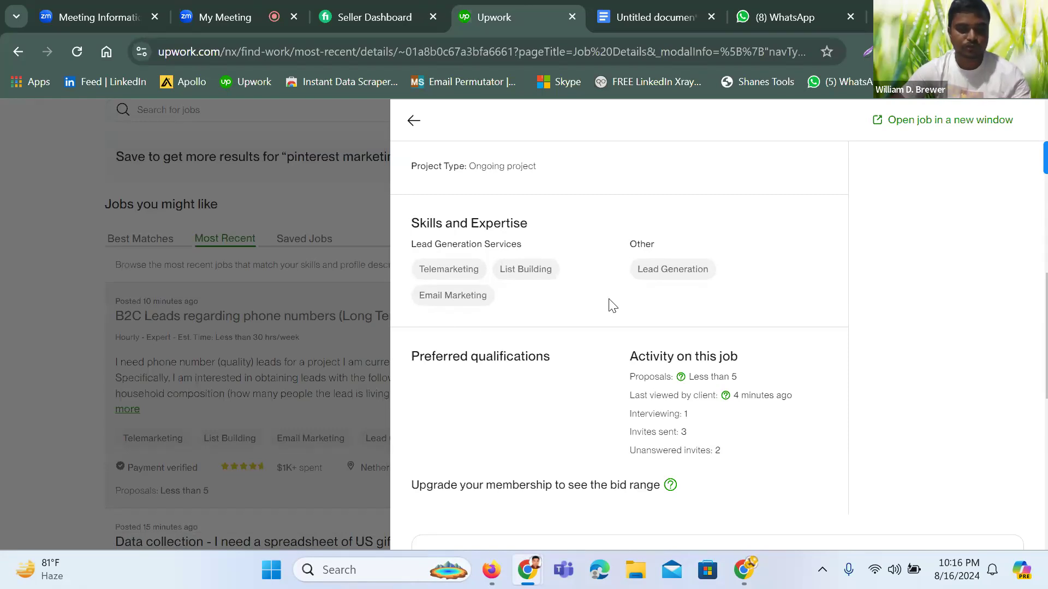
pyautogui.moveTo(407, 234); pyautogui.dragTo(675, 321)
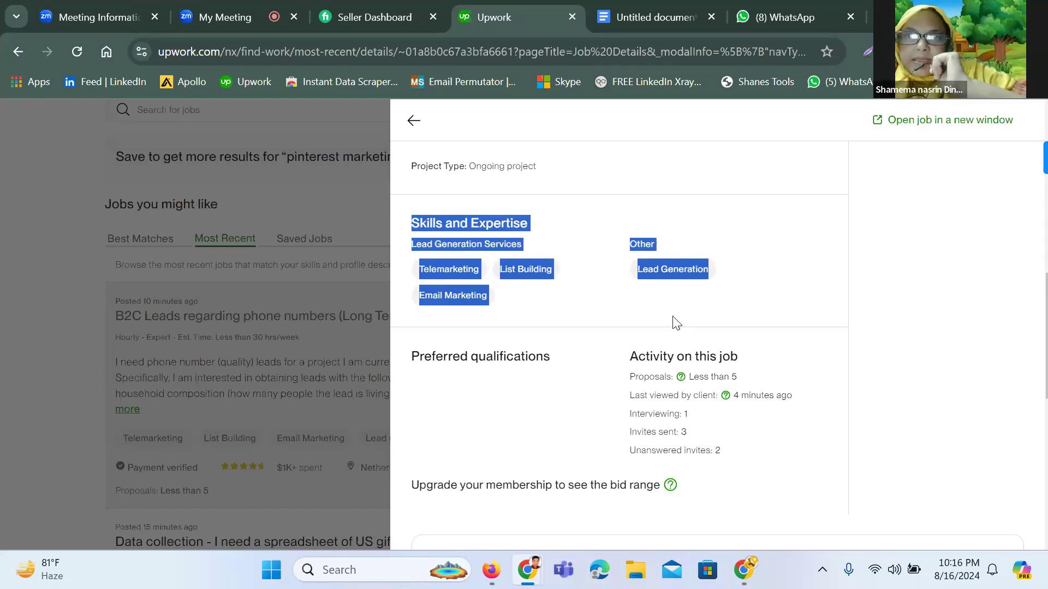
pyautogui.click(756, 304)
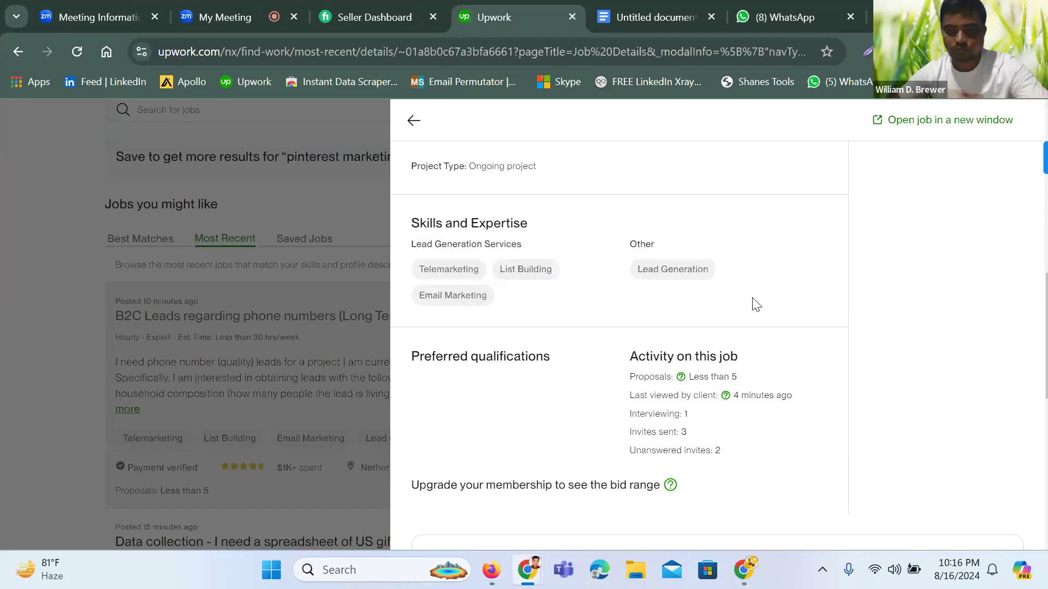
# Check the client's recent history, then start a proposal for the B2C Leads job
pyautogui.scroll(-2, 535, 448)
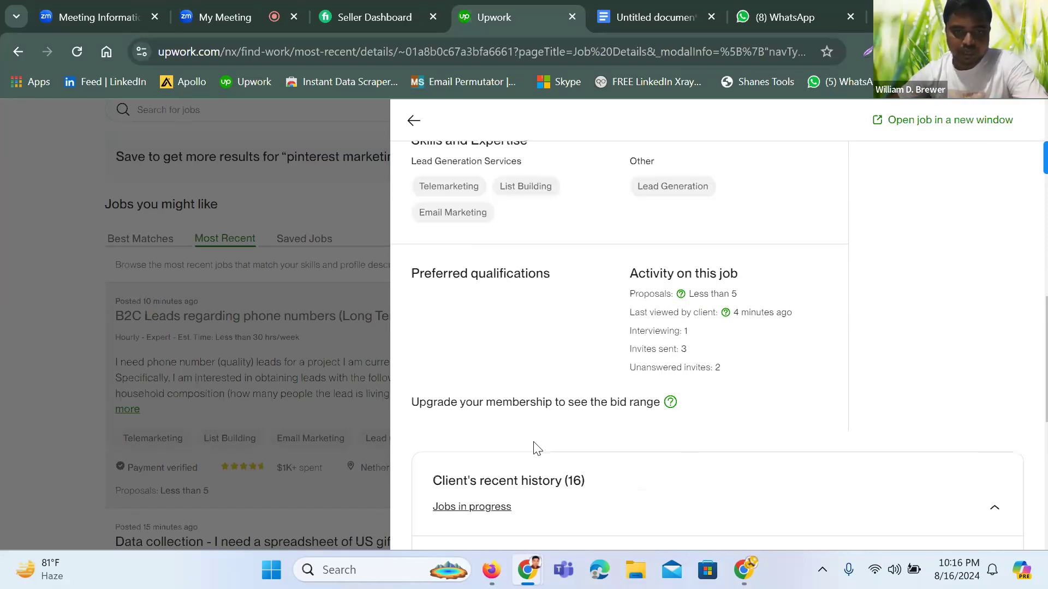
pyautogui.scroll(-5, 535, 447)
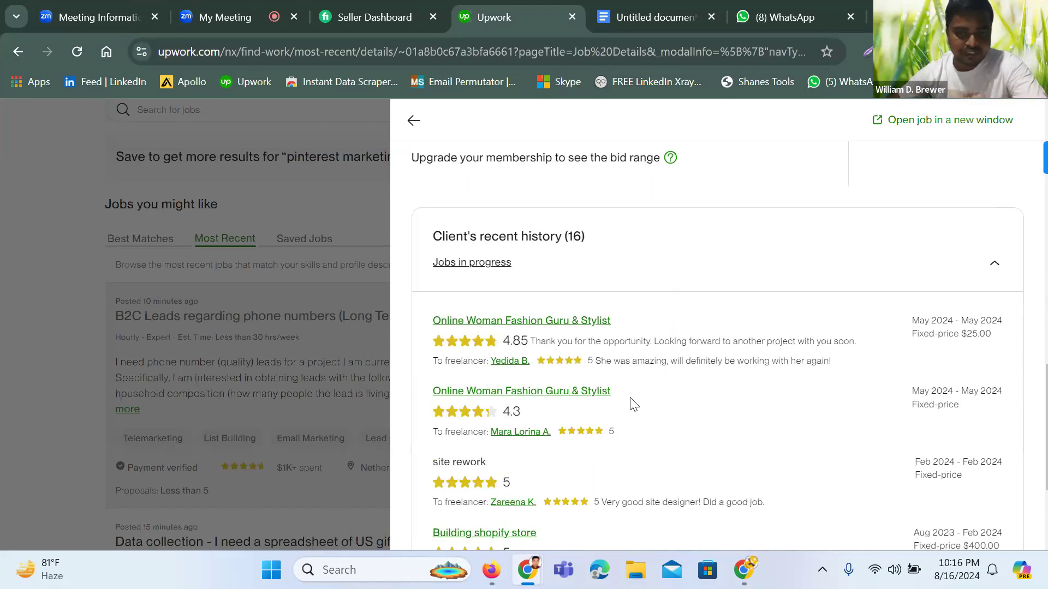
pyautogui.scroll(8, 711, 354)
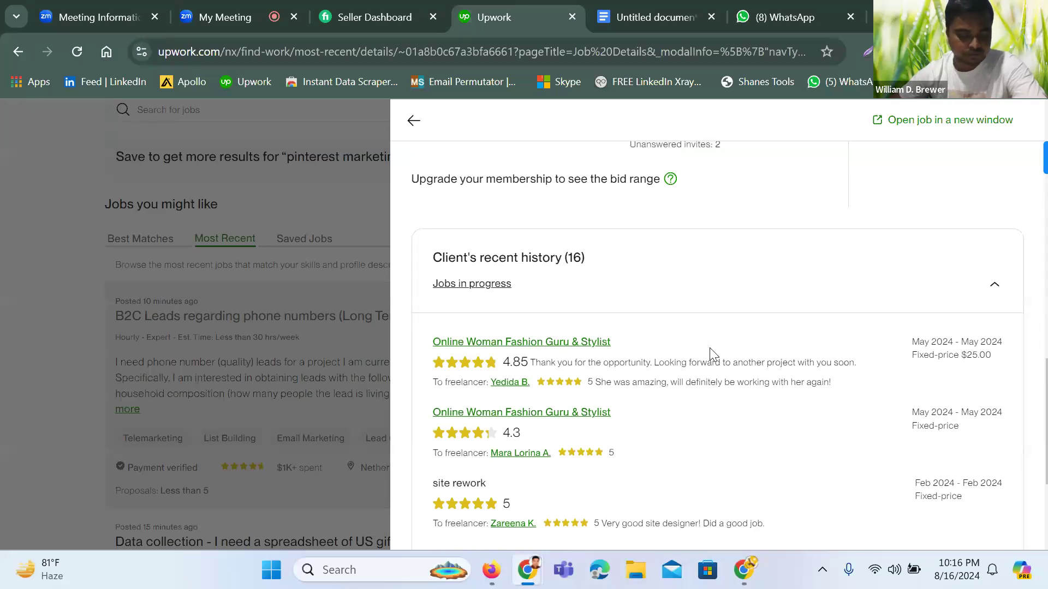
pyautogui.scroll(9, 711, 353)
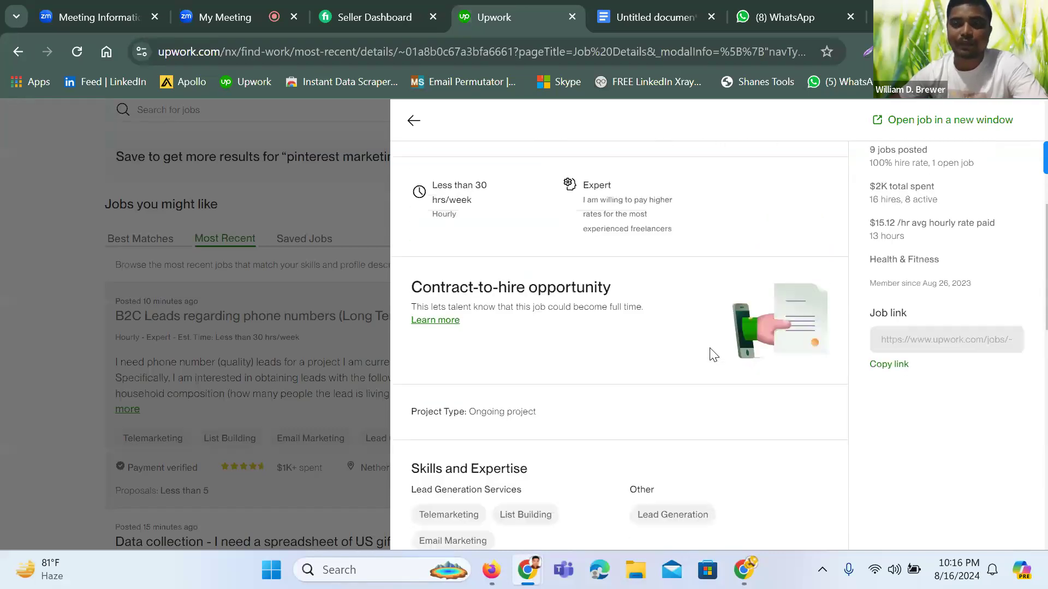
pyautogui.click(947, 176)
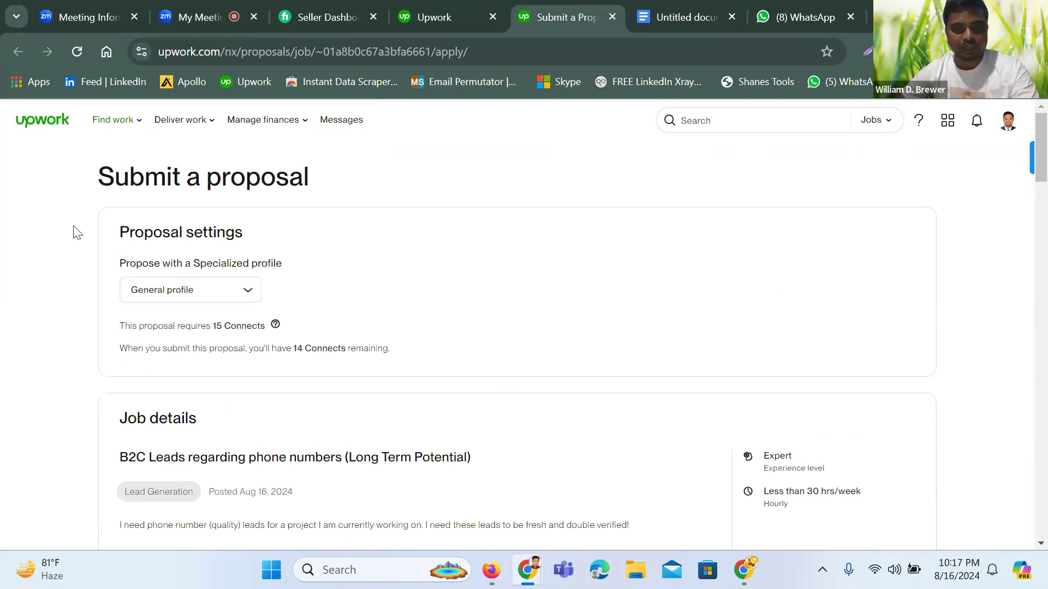
# Scroll the B2C leads proposal form down to Send for 15 Connects and back to the top
pyautogui.scroll(-15, 231, 234)
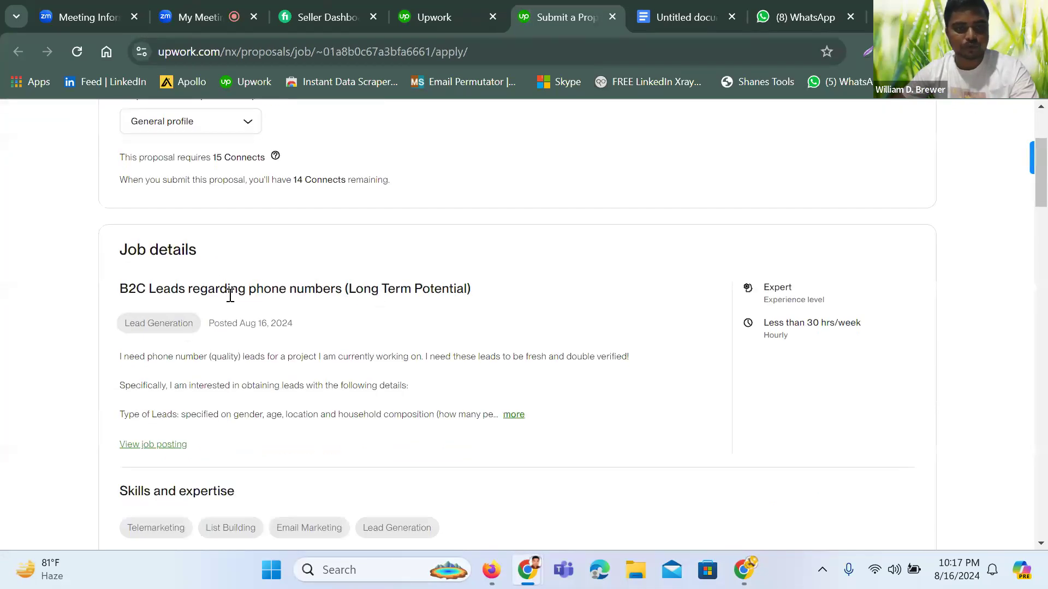
pyautogui.scroll(-15, 230, 305)
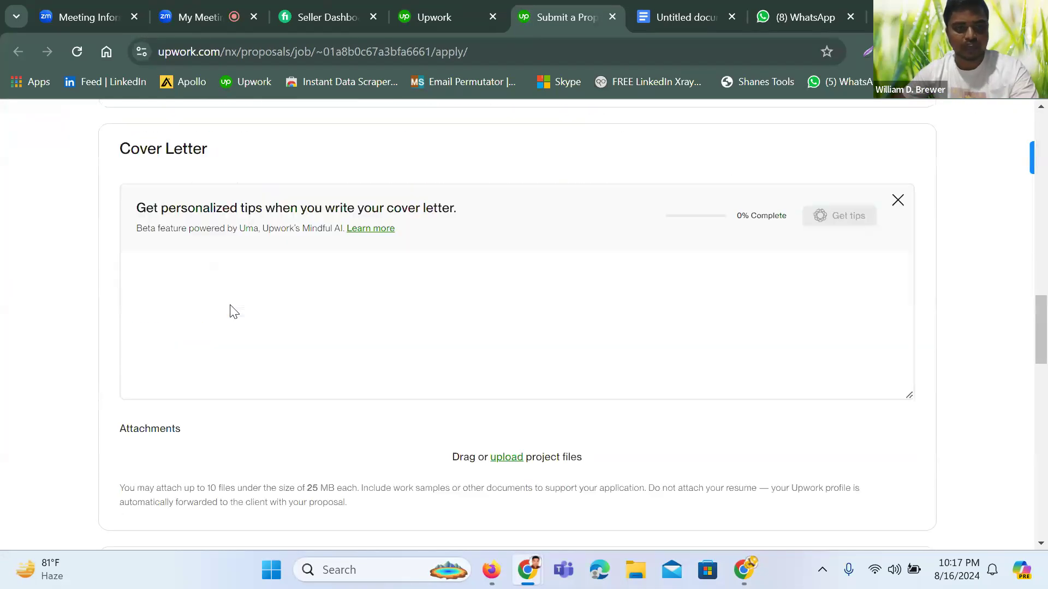
pyautogui.scroll(-10, 231, 305)
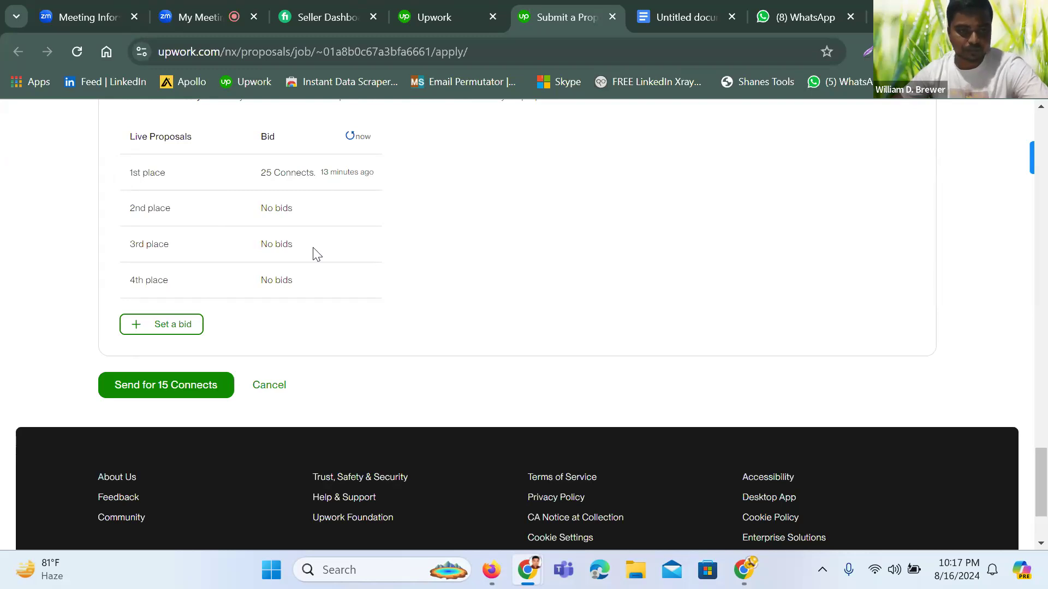
pyautogui.scroll(2, 312, 283)
pyautogui.scroll(10, 314, 284)
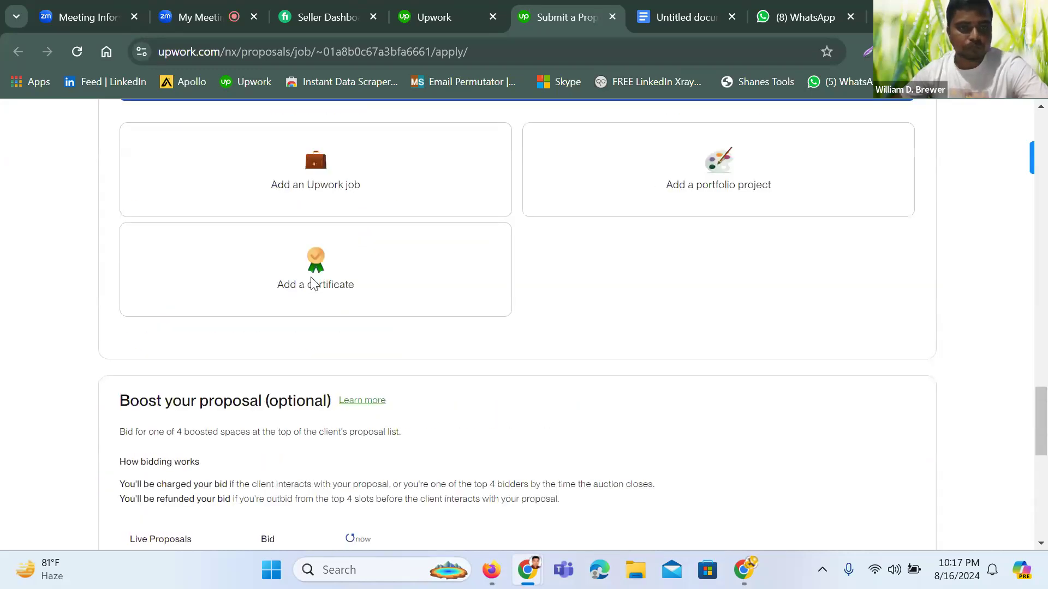
pyautogui.scroll(20, 313, 280)
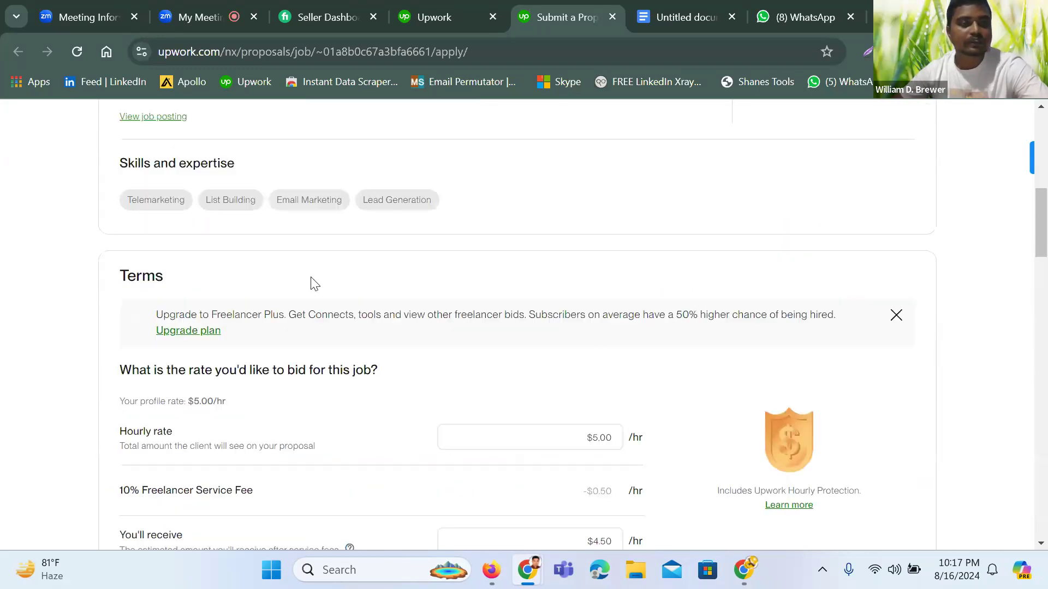
pyautogui.scroll(8, 312, 282)
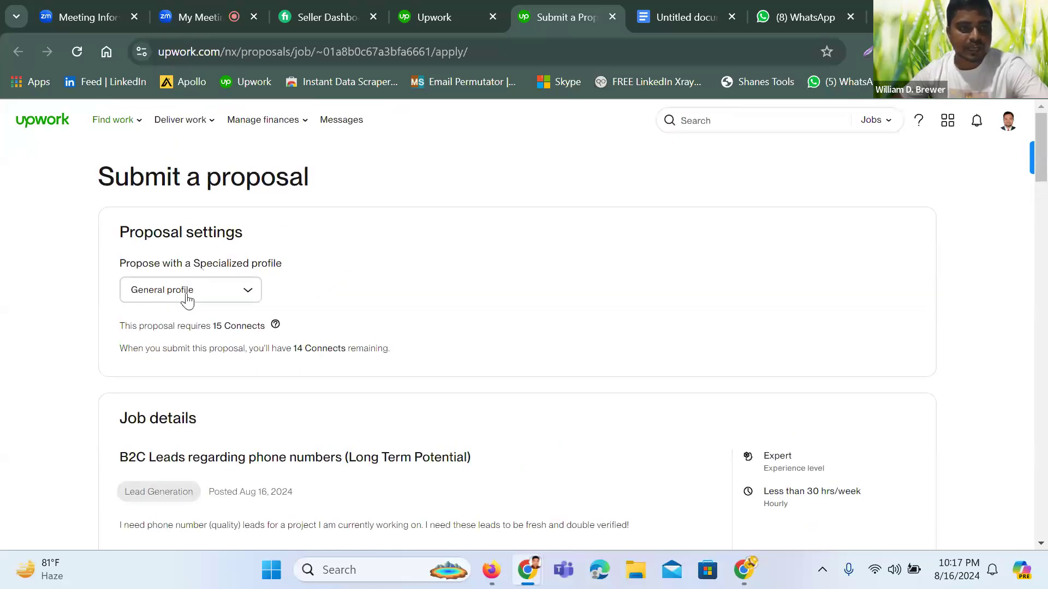
# Try the Lead Generation and Data Mining specialized profiles, settling on Lead Generation
pyautogui.click(230, 297)
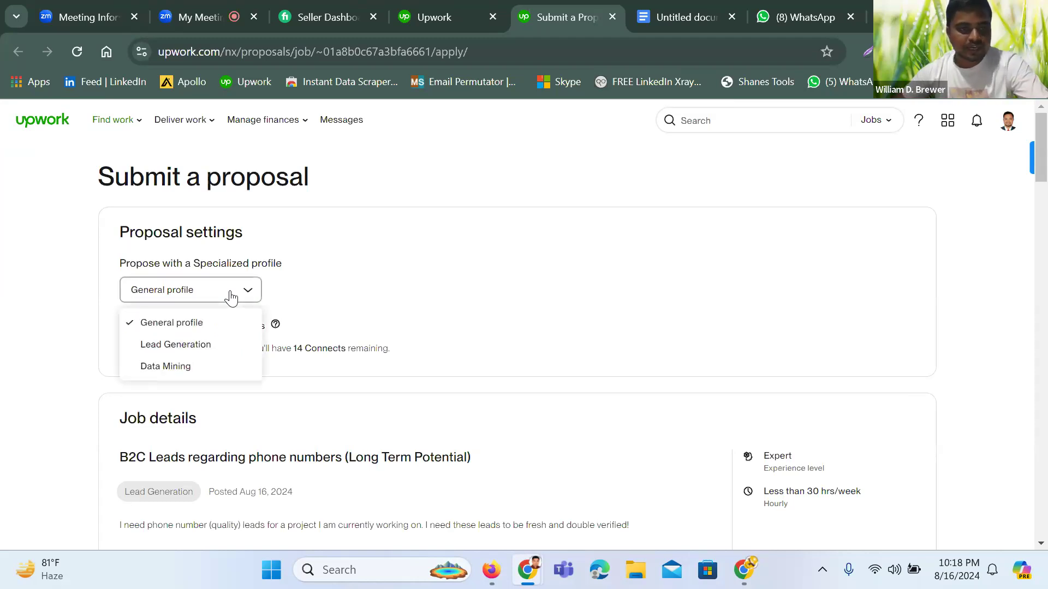
pyautogui.click(196, 347)
pyautogui.click(227, 299)
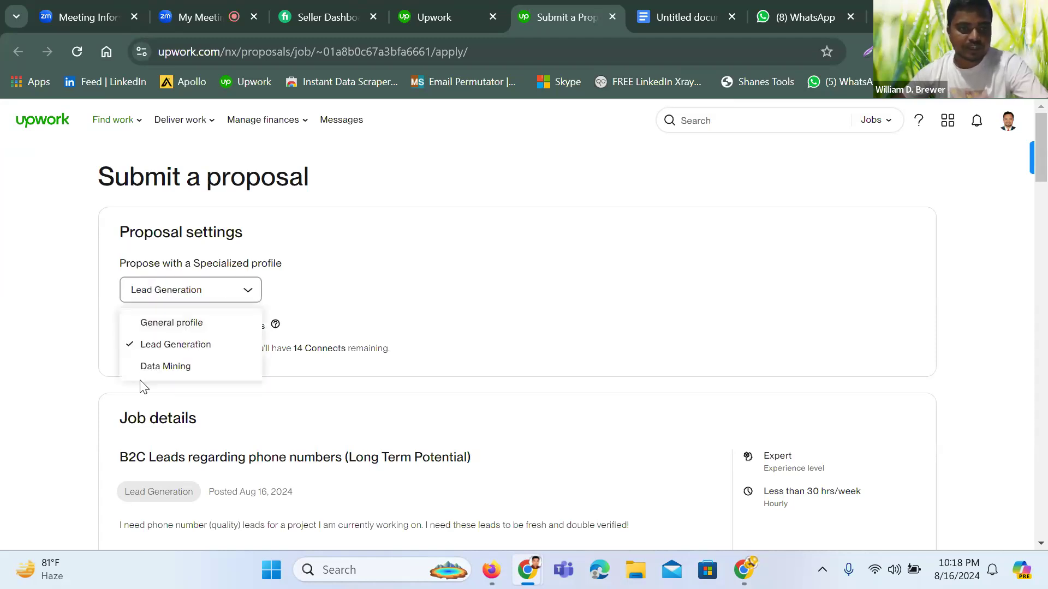
pyautogui.click(163, 365)
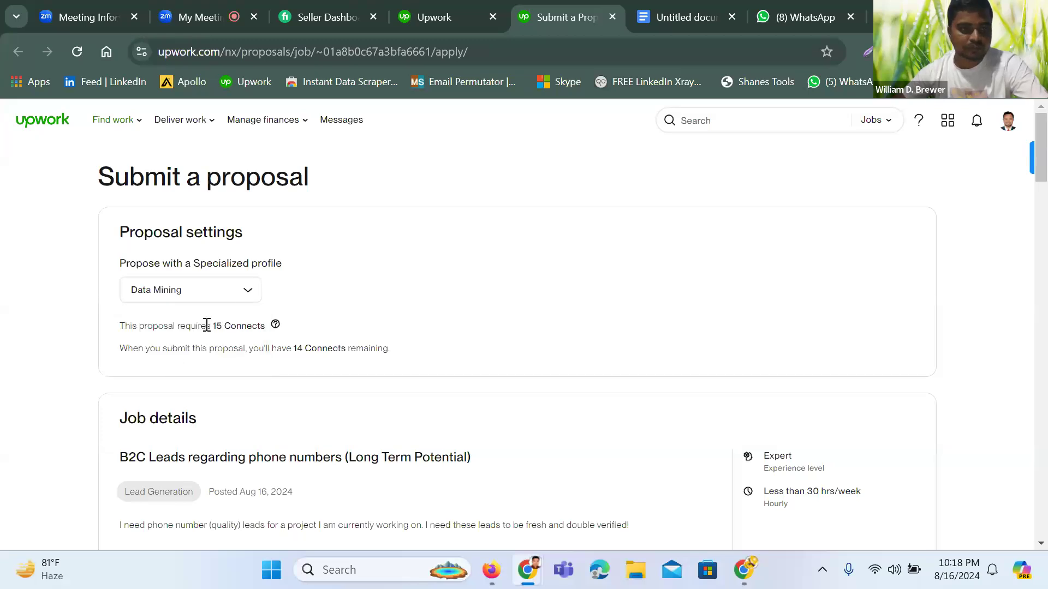
pyautogui.click(243, 300)
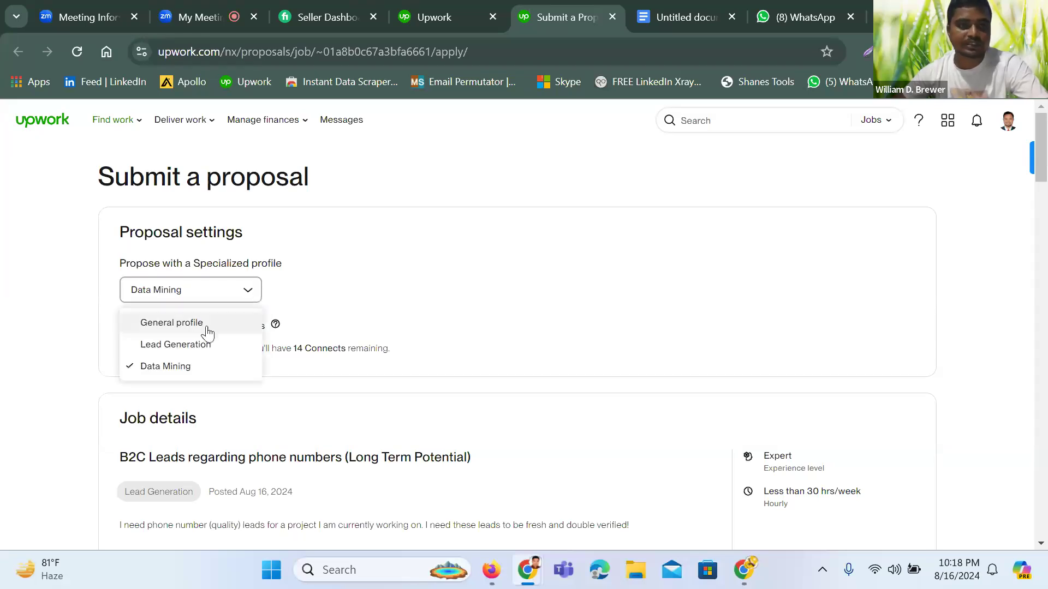
pyautogui.click(200, 349)
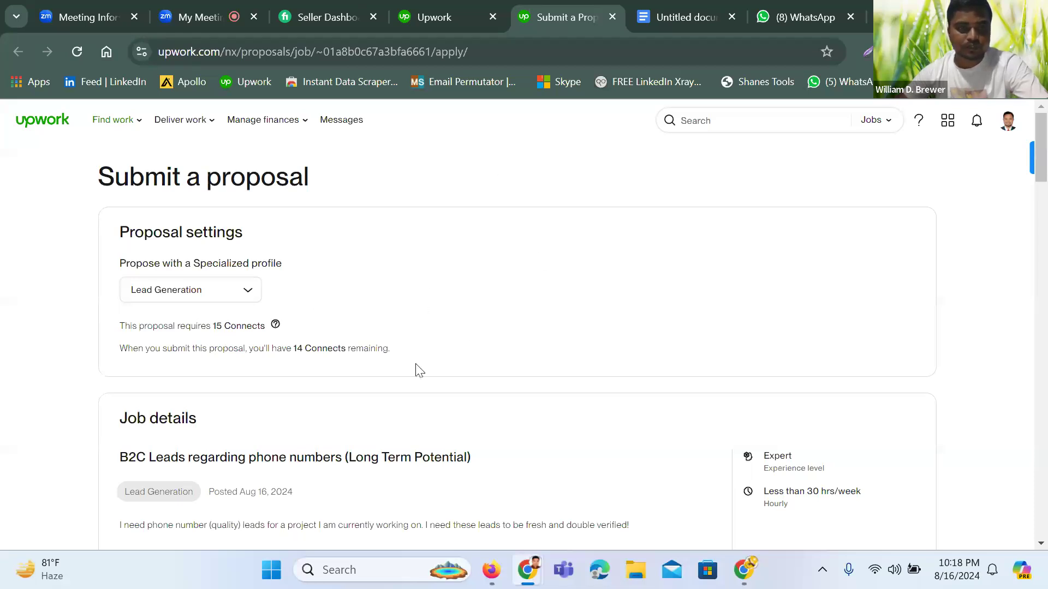
pyautogui.scroll(-3, 417, 367)
pyautogui.click(451, 21)
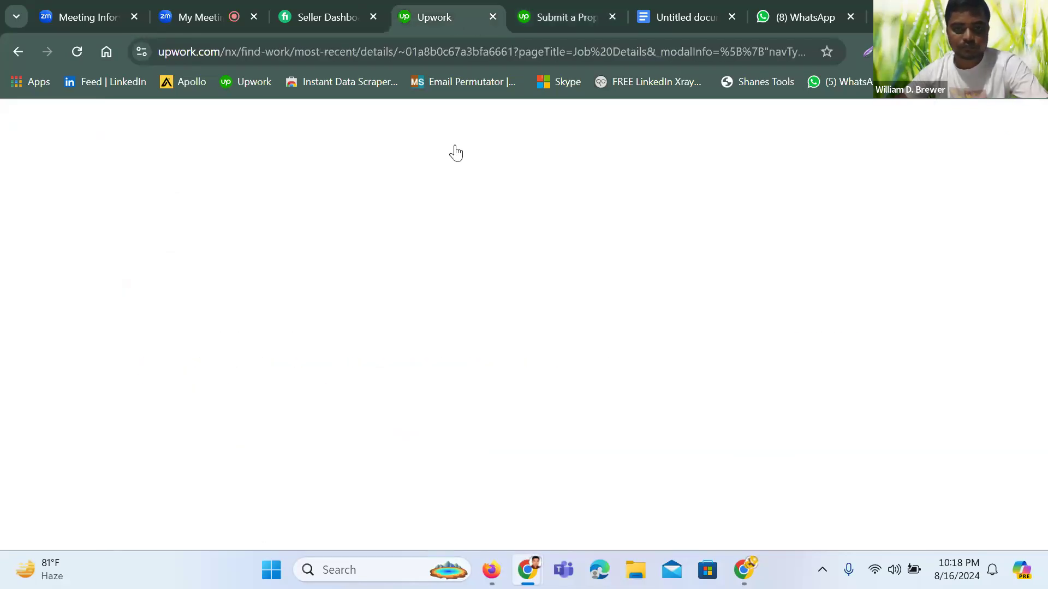
pyautogui.scroll(-10, 517, 267)
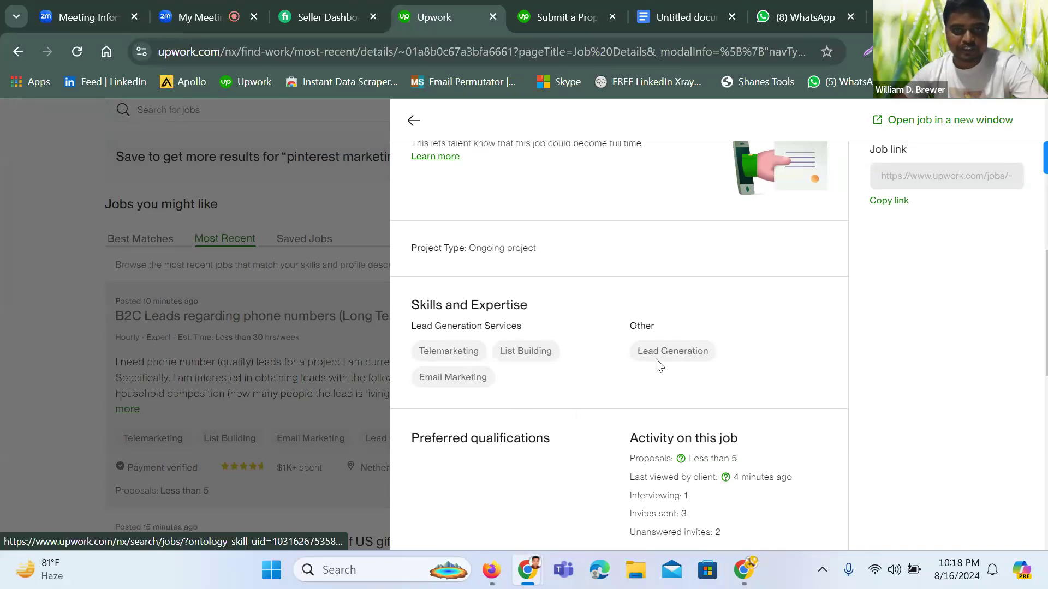
pyautogui.click(554, 22)
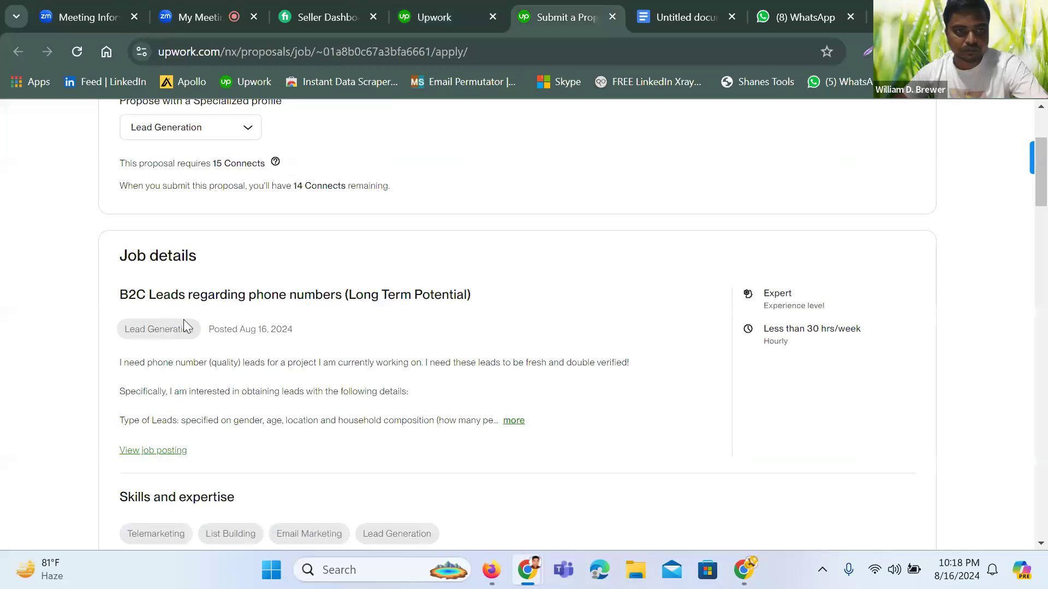
pyautogui.scroll(4, 219, 311)
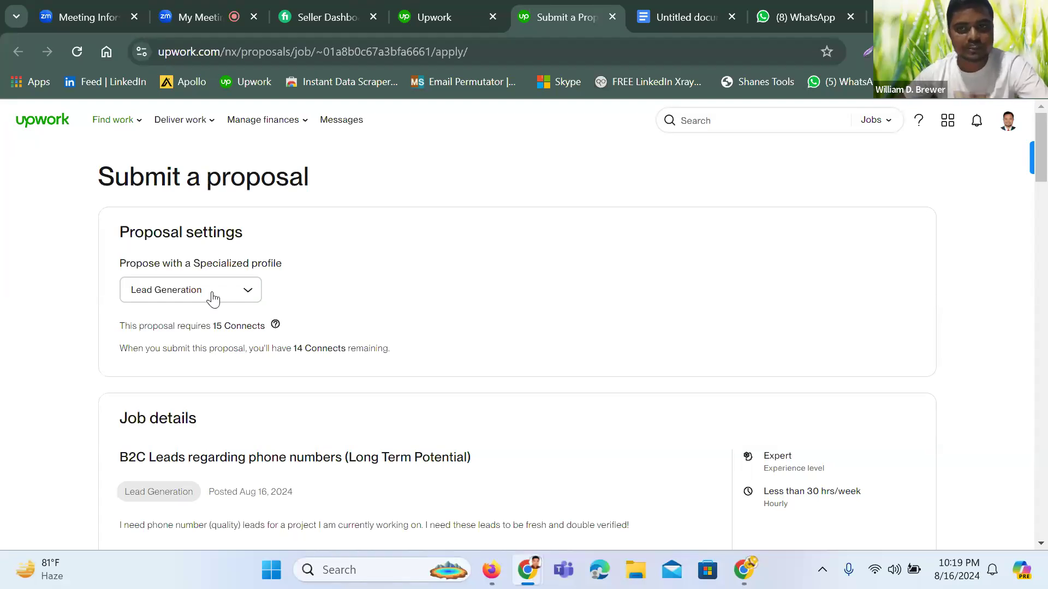
# Change the bid's hourly rate from $5.00 to $10
pyautogui.scroll(-3, 212, 298)
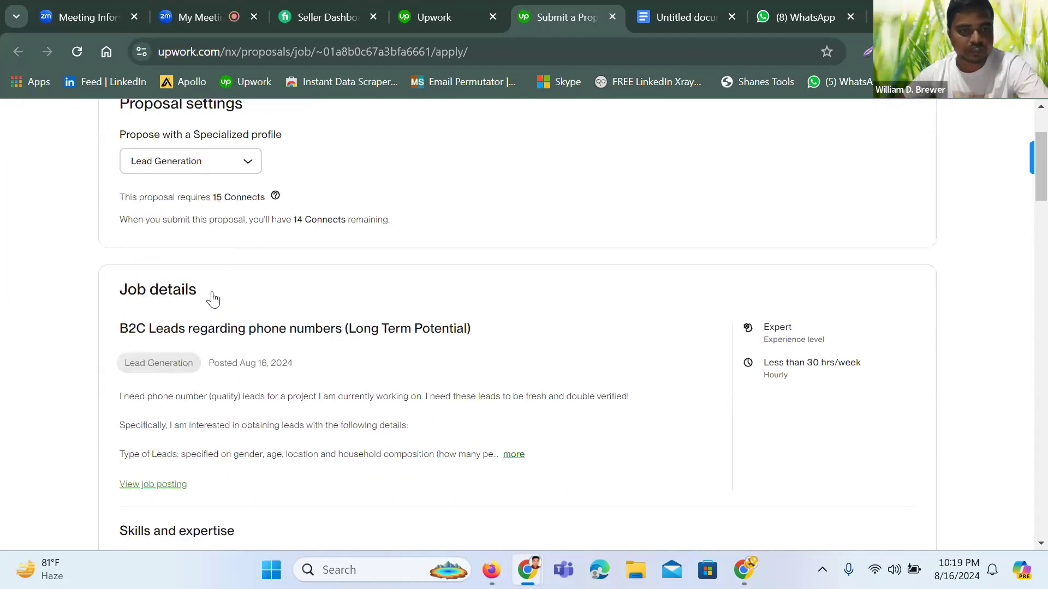
pyautogui.scroll(-9, 183, 343)
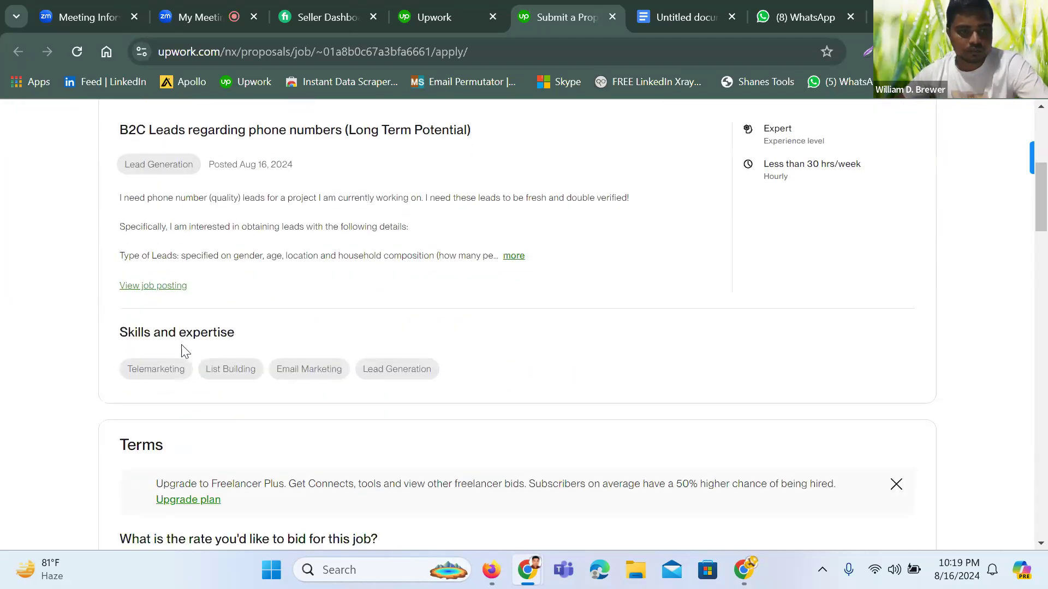
pyautogui.click(613, 286)
pyautogui.hotkey('ctrl', 'a')
pyautogui.press('BackSpace')
pyautogui.write('5')
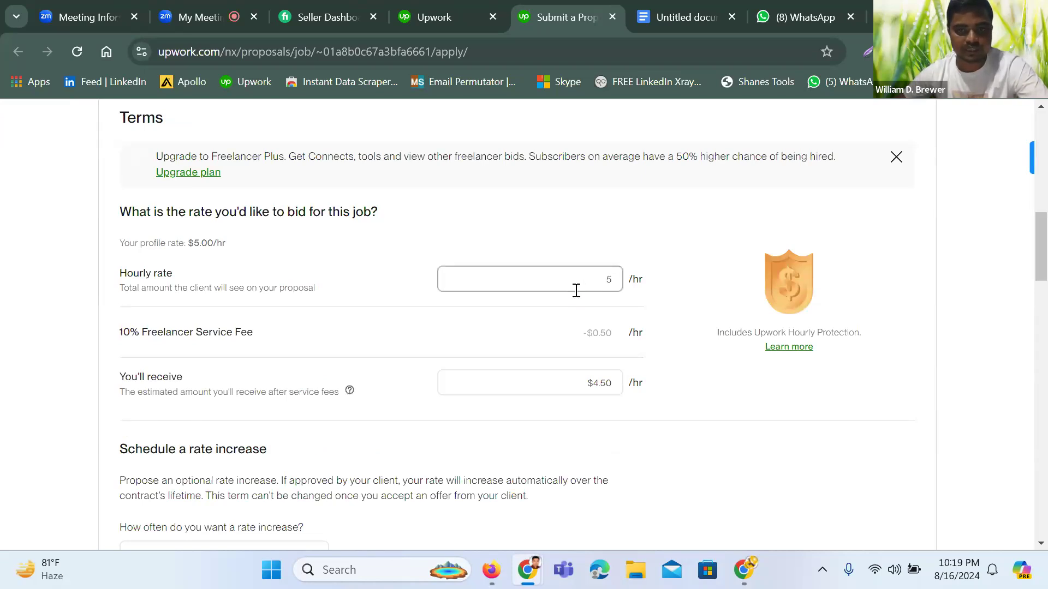
pyautogui.press('BackSpace')
pyautogui.write('10')
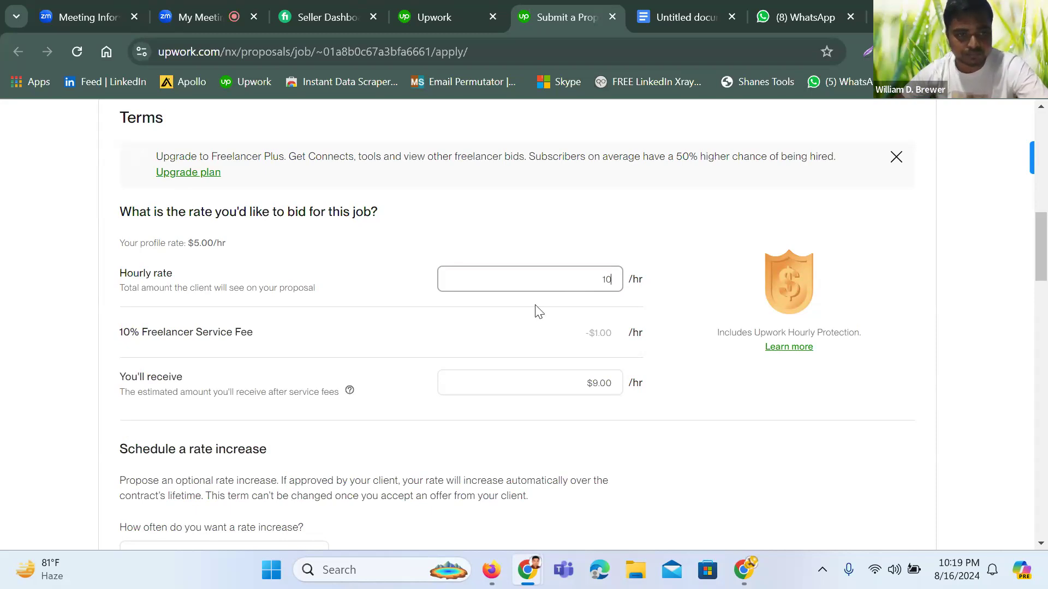
# Open the rate increase frequency dropdown under Terms
pyautogui.scroll(-2, 507, 346)
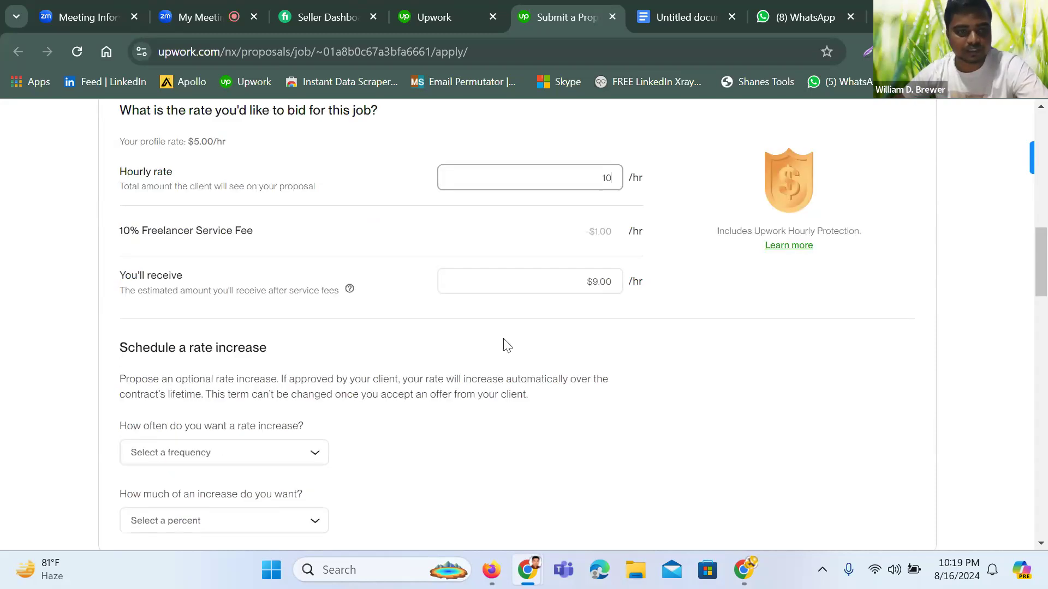
pyautogui.scroll(-3, 506, 345)
pyautogui.click(227, 313)
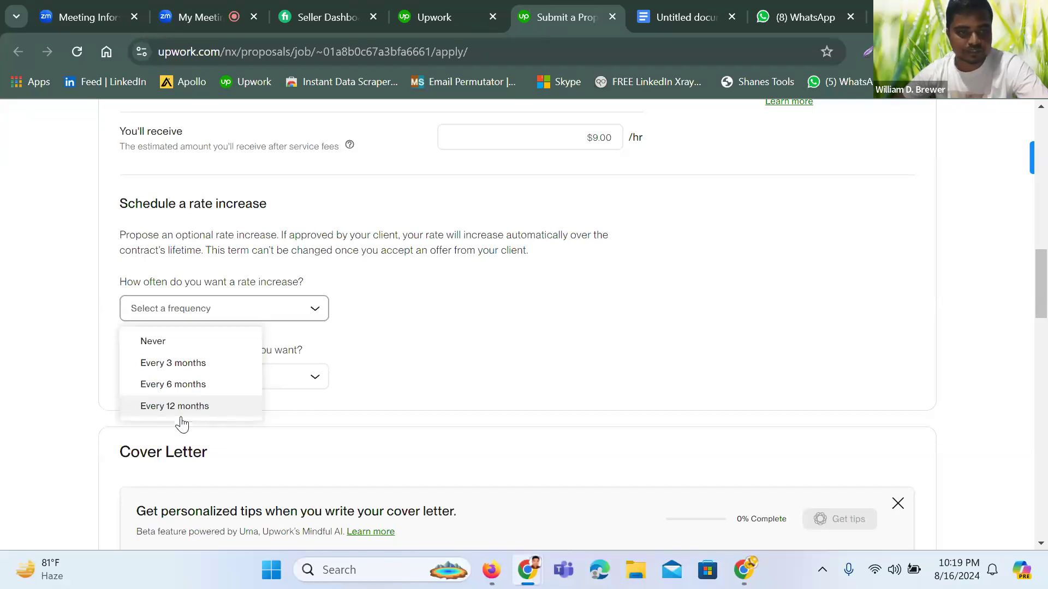
# Set the rate increase frequency to Never and place the cursor in the Cover Letter box
pyautogui.click(155, 343)
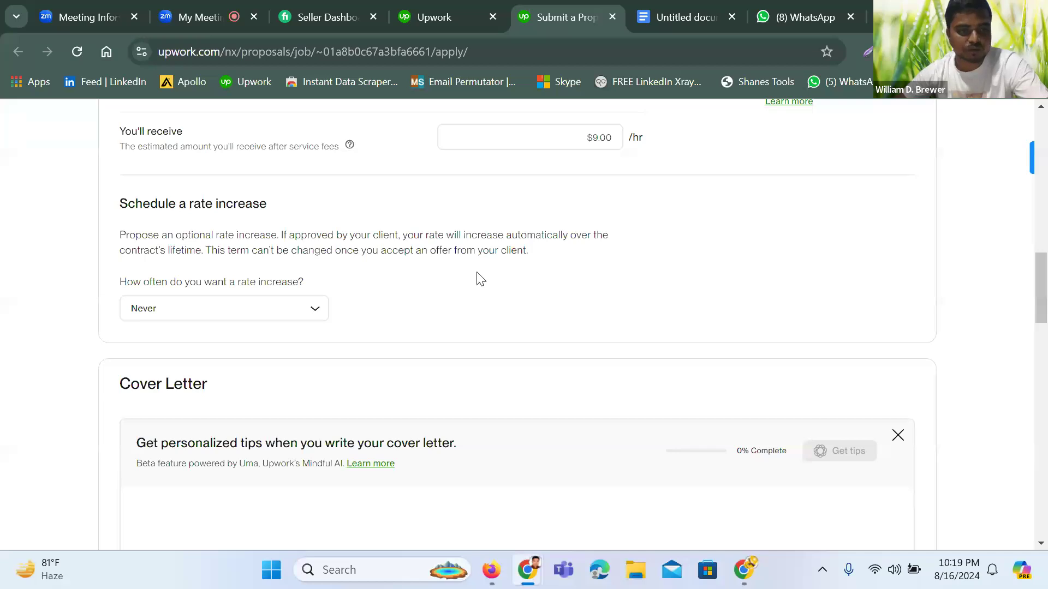
pyautogui.scroll(-5, 470, 287)
pyautogui.click(171, 266)
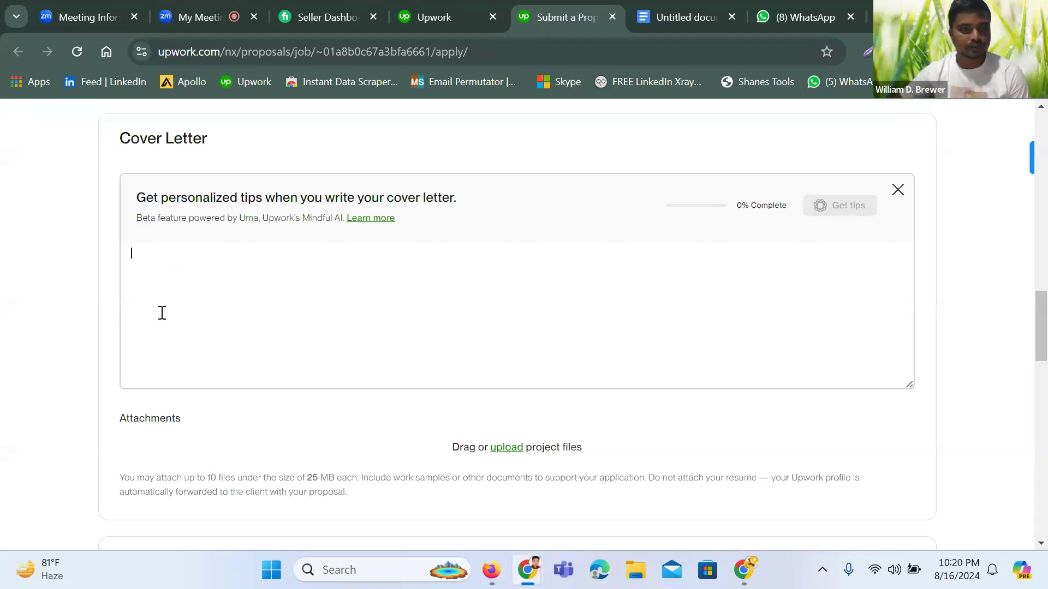
# Scroll past Cover Letter, Profile highlights and the boost auction to Send for 15 Connects
pyautogui.scroll(-2, 233, 295)
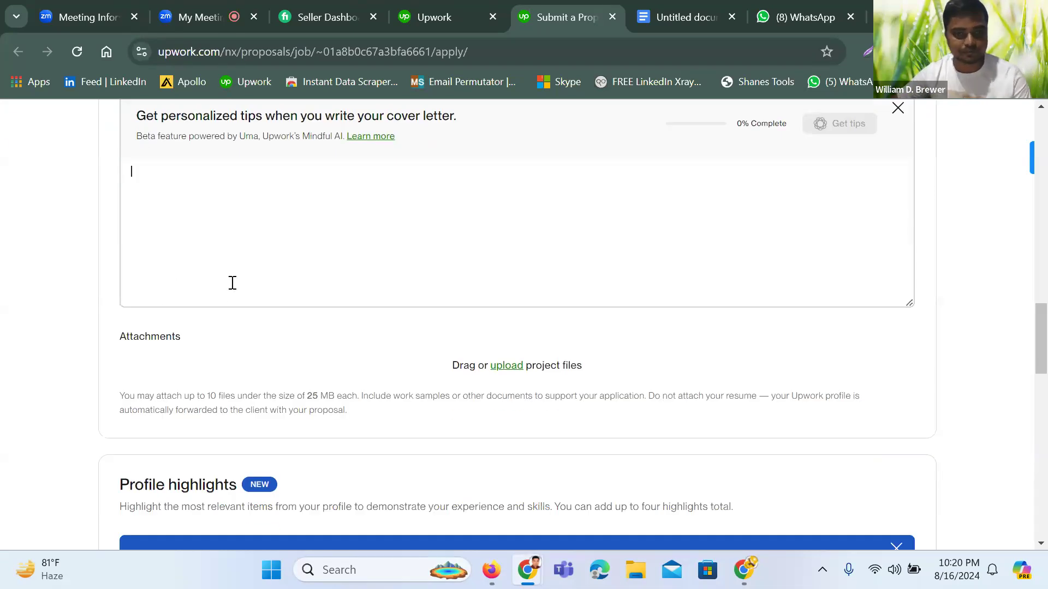
pyautogui.scroll(-5, 232, 283)
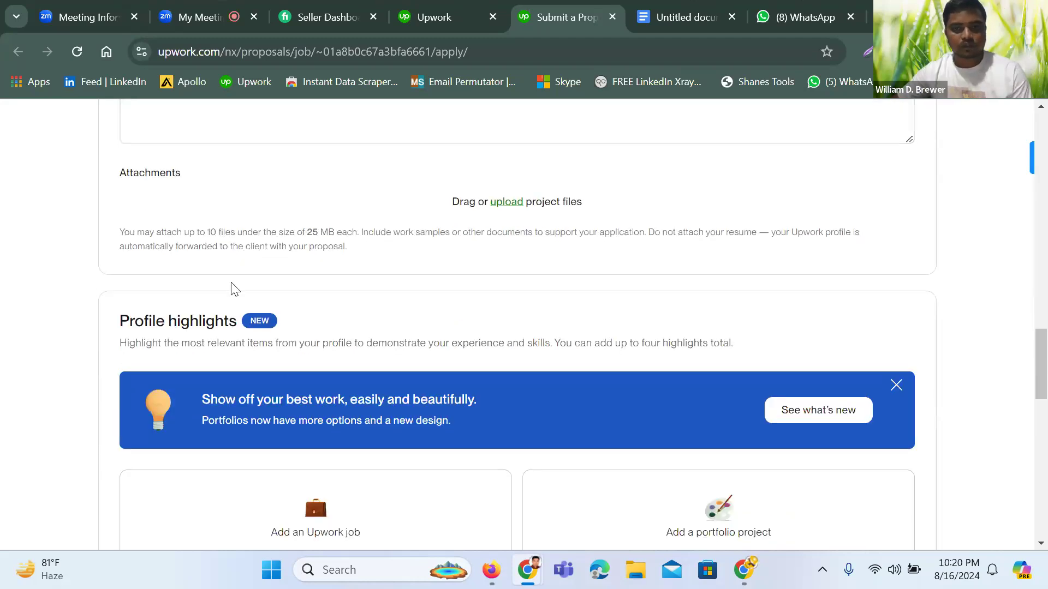
pyautogui.scroll(-2, 232, 285)
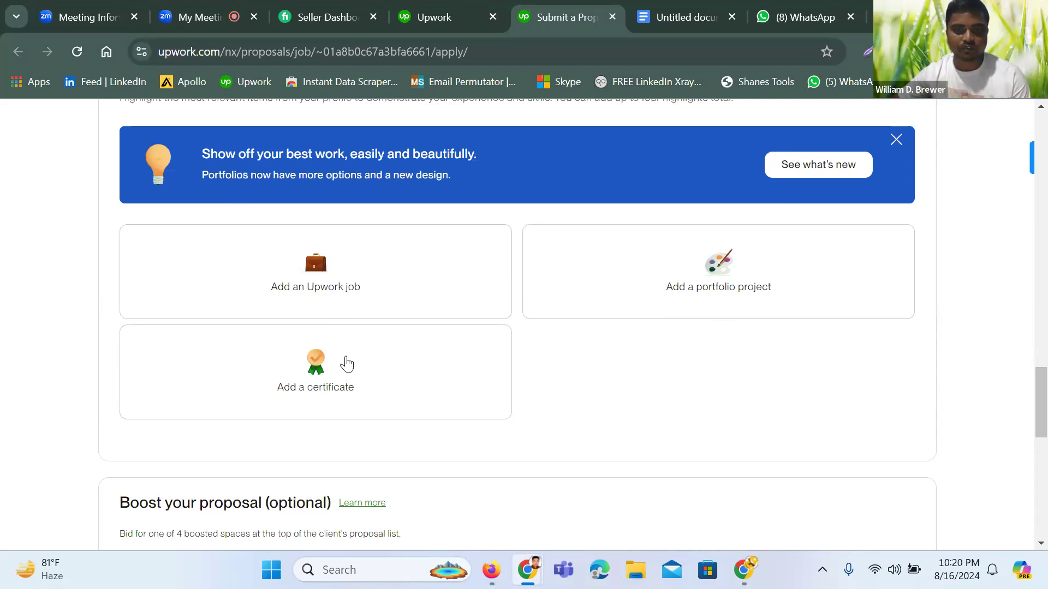
pyautogui.scroll(-10, 445, 351)
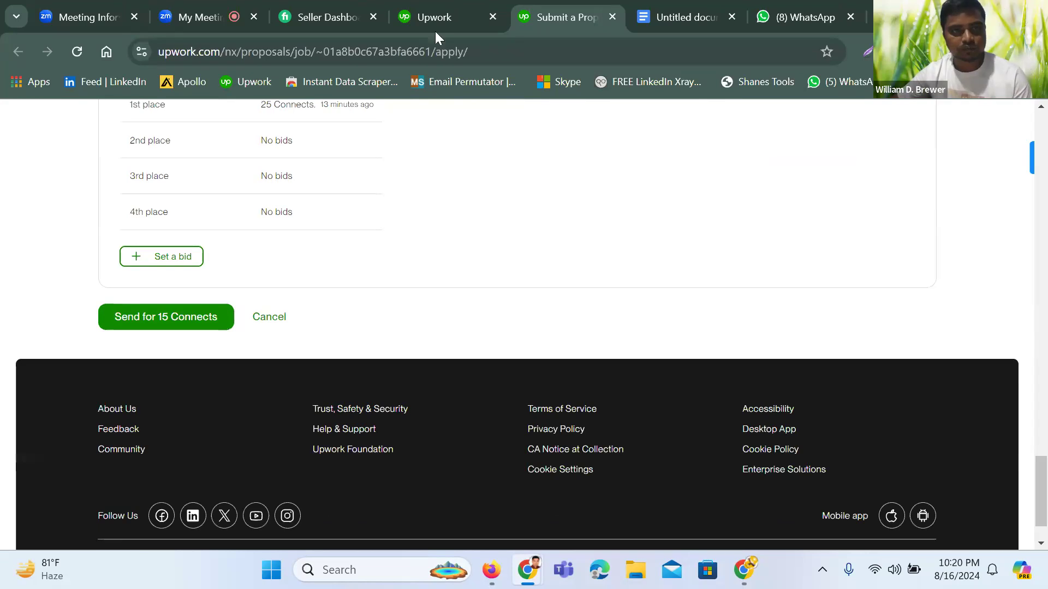
# Leave the proposal form and switch to the My Meeting tab showing the Zoom gallery
pyautogui.click(424, 15)
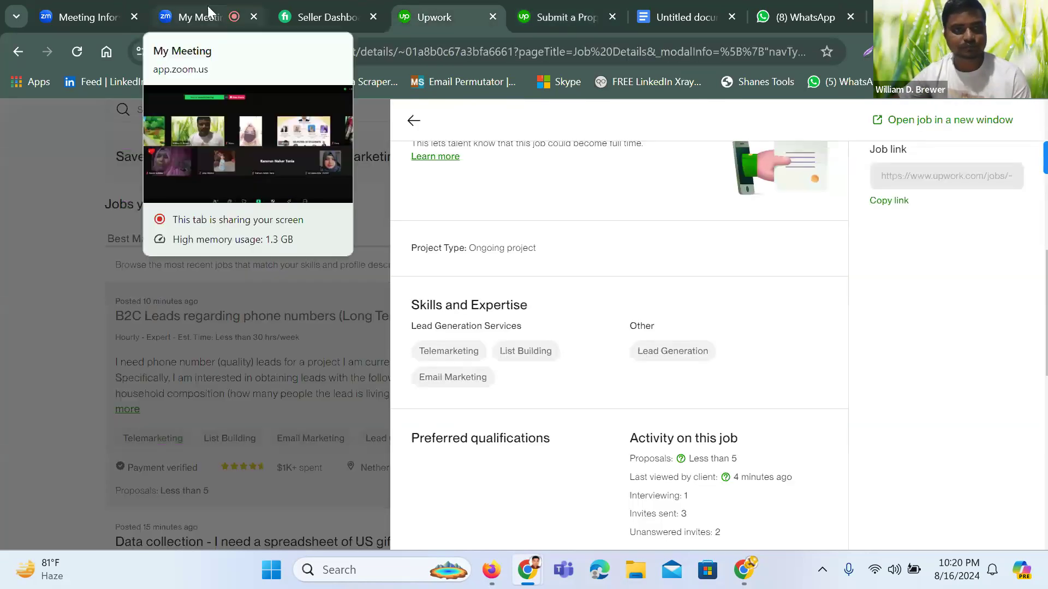
pyautogui.click(209, 18)
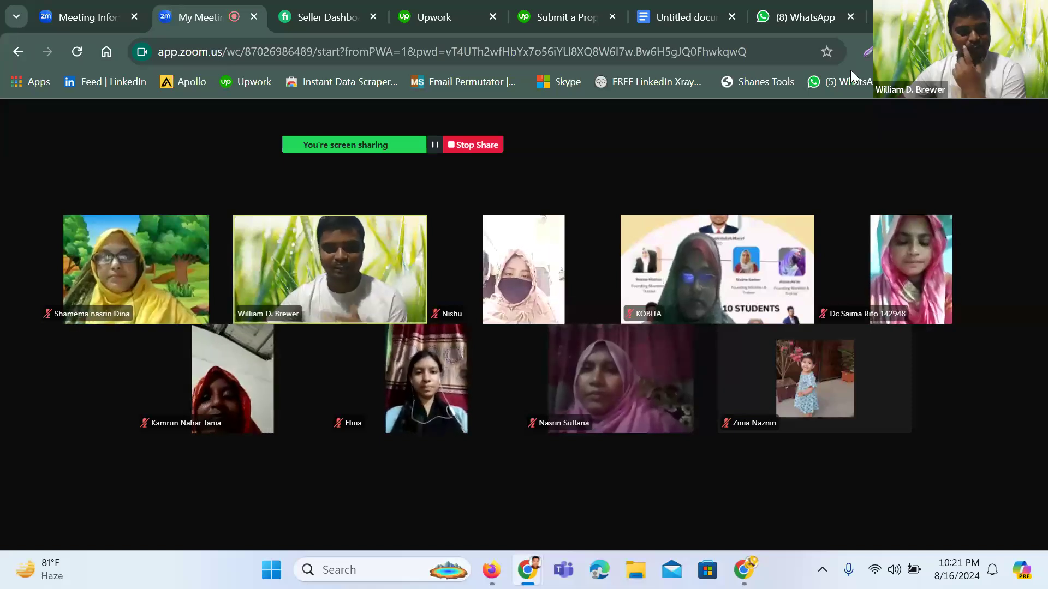
pyautogui.moveTo(434, 516)
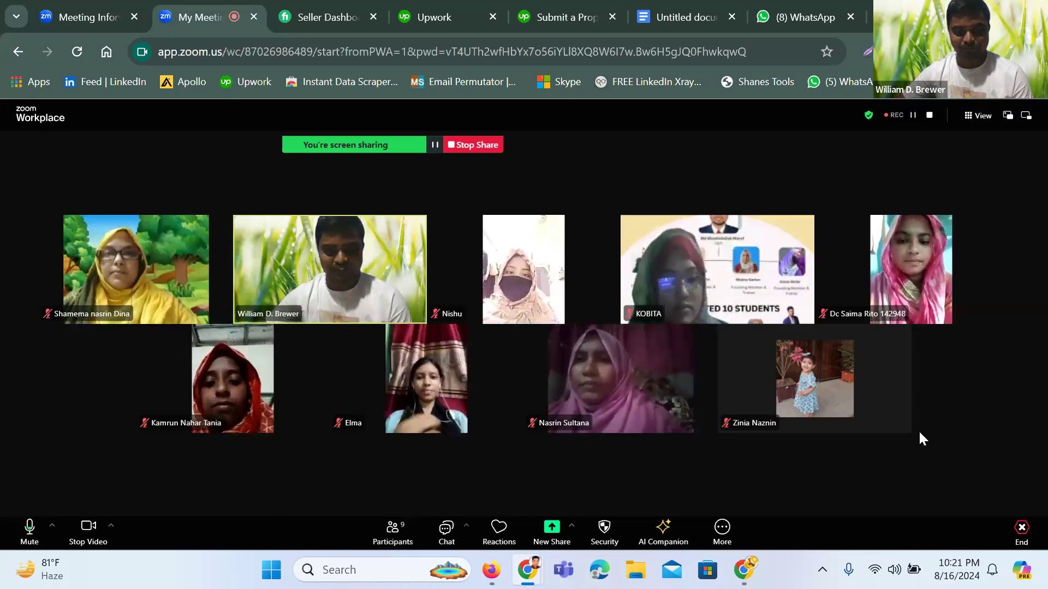
pyautogui.moveTo(891, 430)
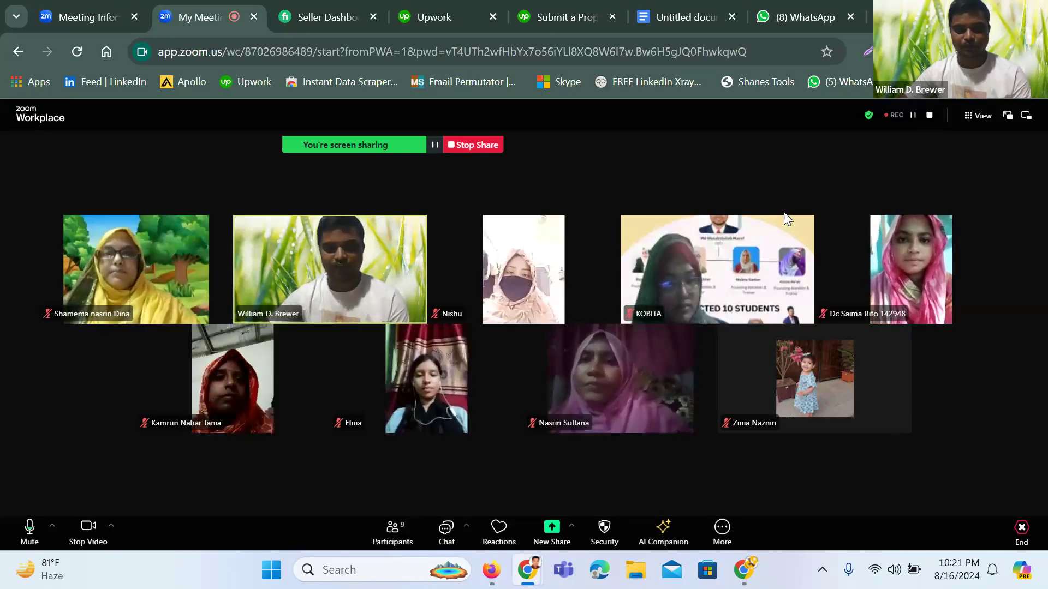
pyautogui.click(868, 53)
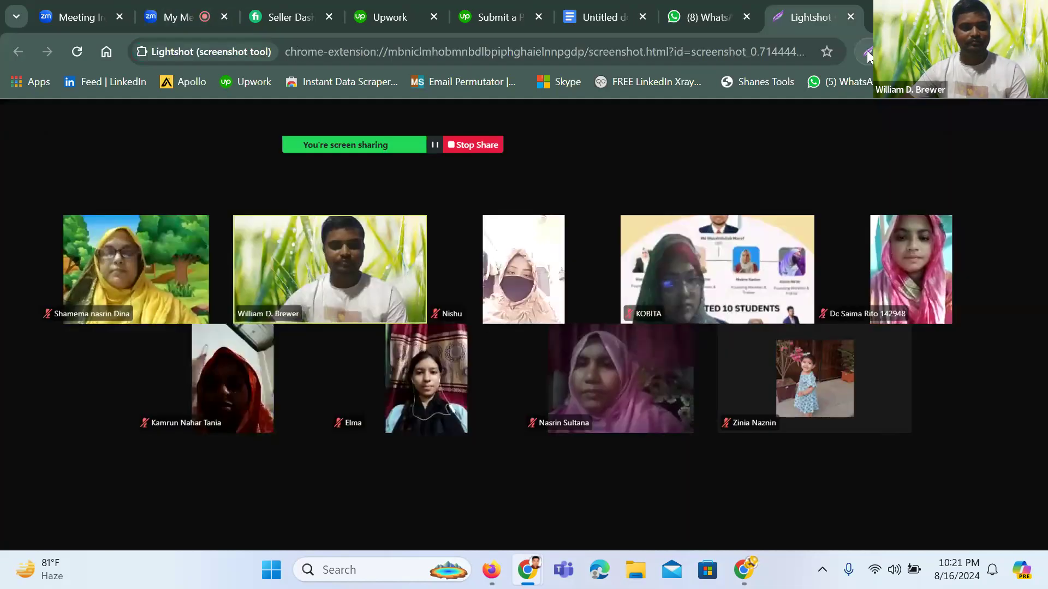
# Capture the whole meeting screen and save it to Downloads as 'upwork class'
pyautogui.moveTo(16, 101); pyautogui.dragTo(1025, 535)
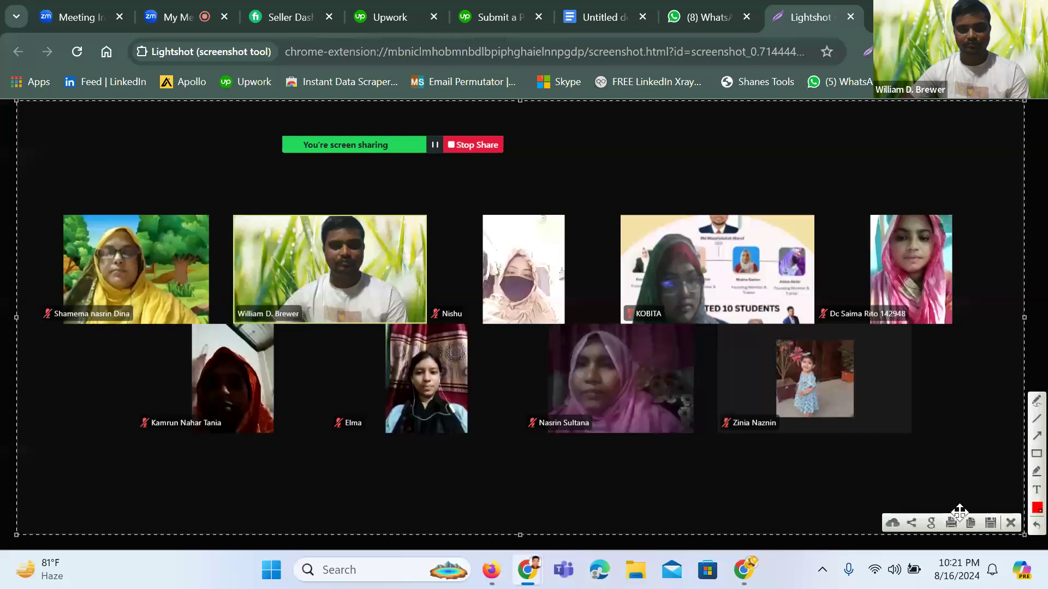
pyautogui.click(991, 523)
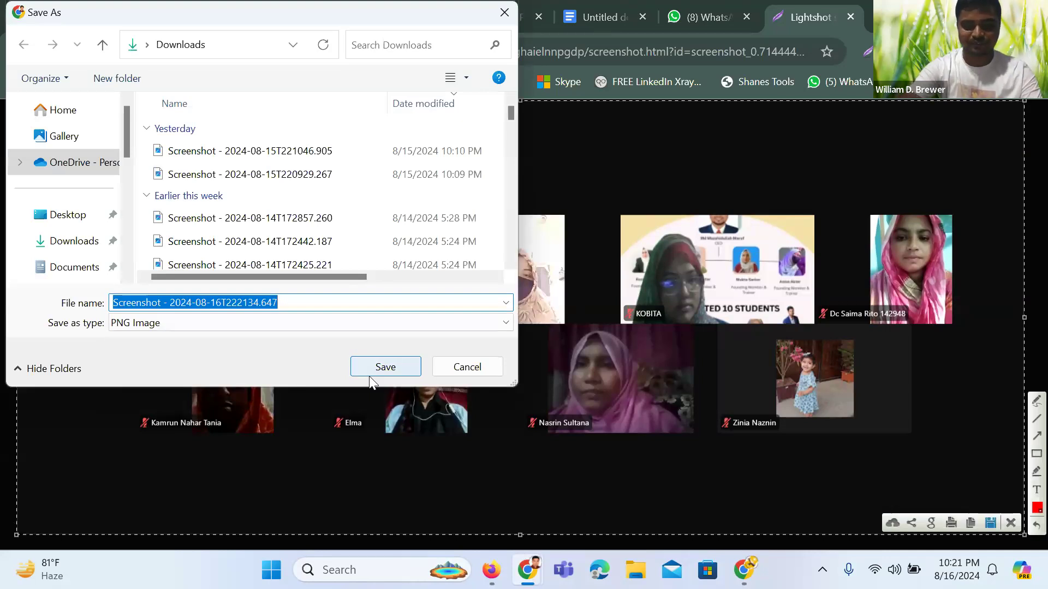
pyautogui.write('upwork')
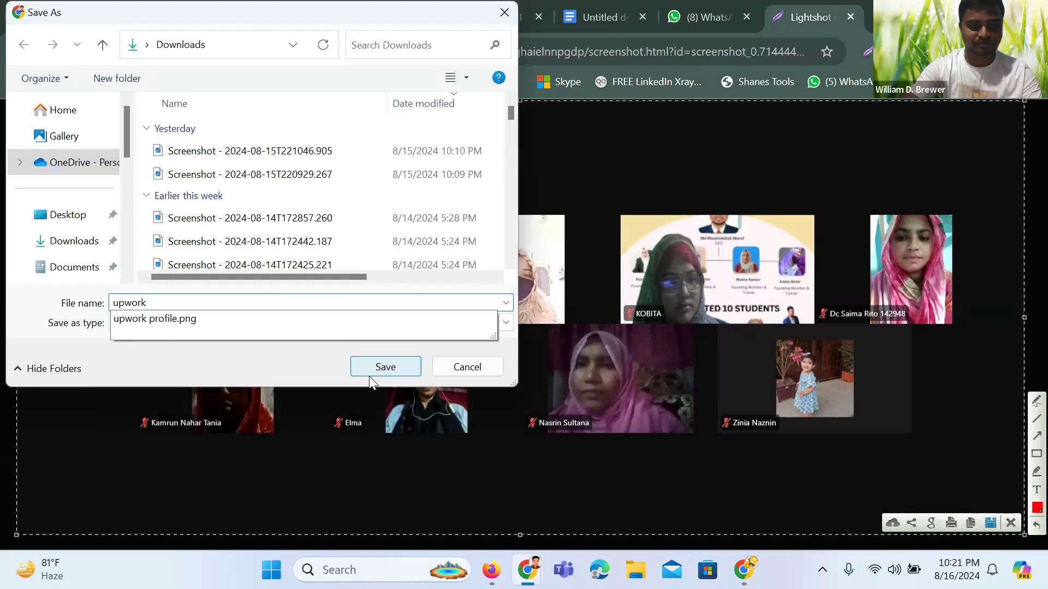
pyautogui.write(' class')
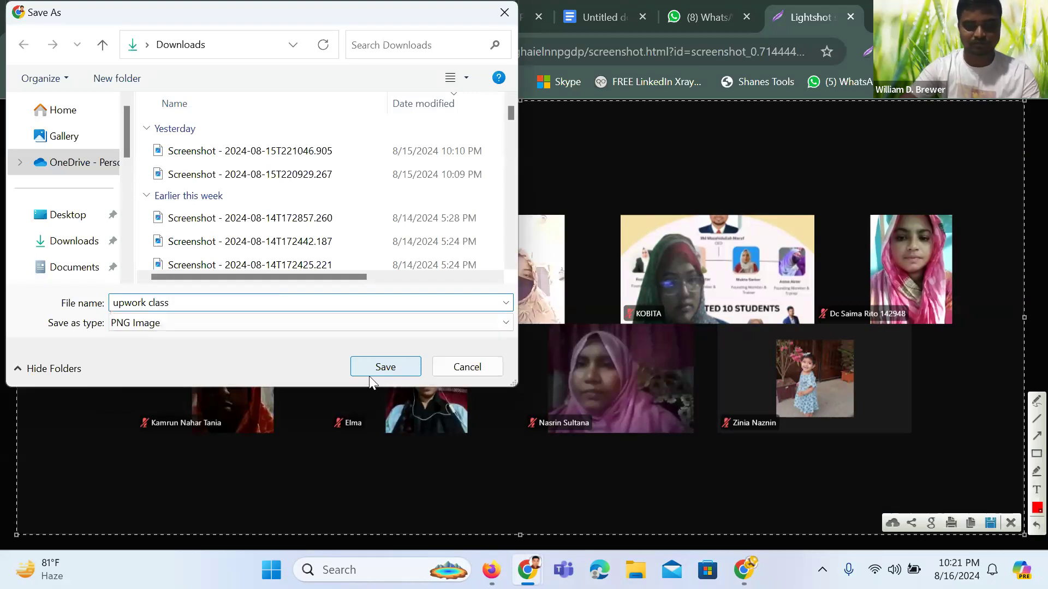
pyautogui.click(369, 375)
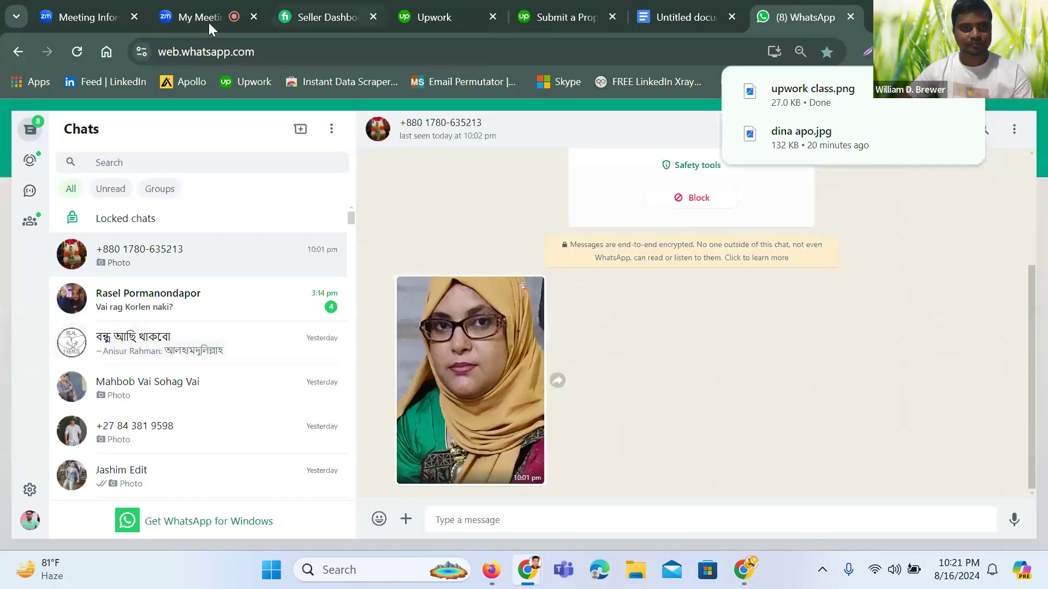
# Capture two more full-screen shots of the Zoom gallery, saving each under its default name
pyautogui.click(208, 19)
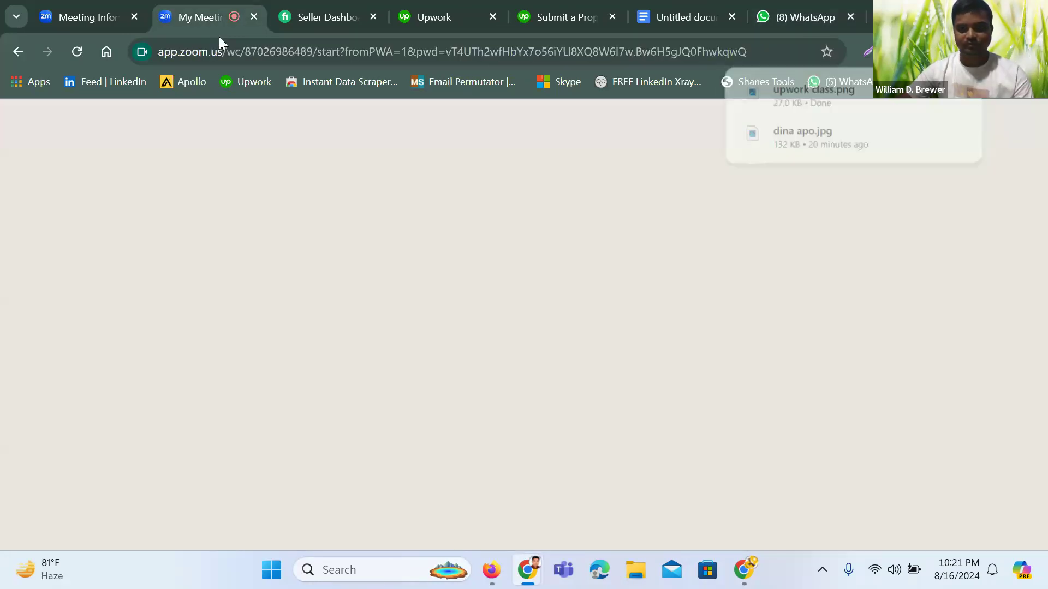
pyautogui.click(864, 51)
pyautogui.moveTo(20, 107)
pyautogui.mouseDown()
pyautogui.moveTo(737, 535)
pyautogui.moveTo(1022, 526)
pyautogui.moveTo(1037, 548)
pyautogui.mouseUp()
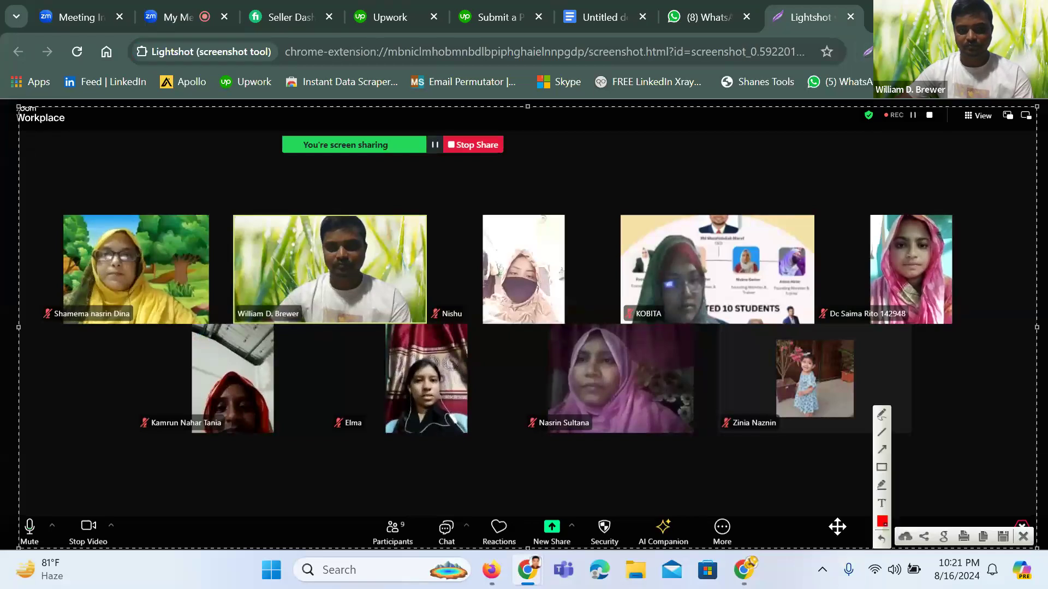
pyautogui.click(1003, 537)
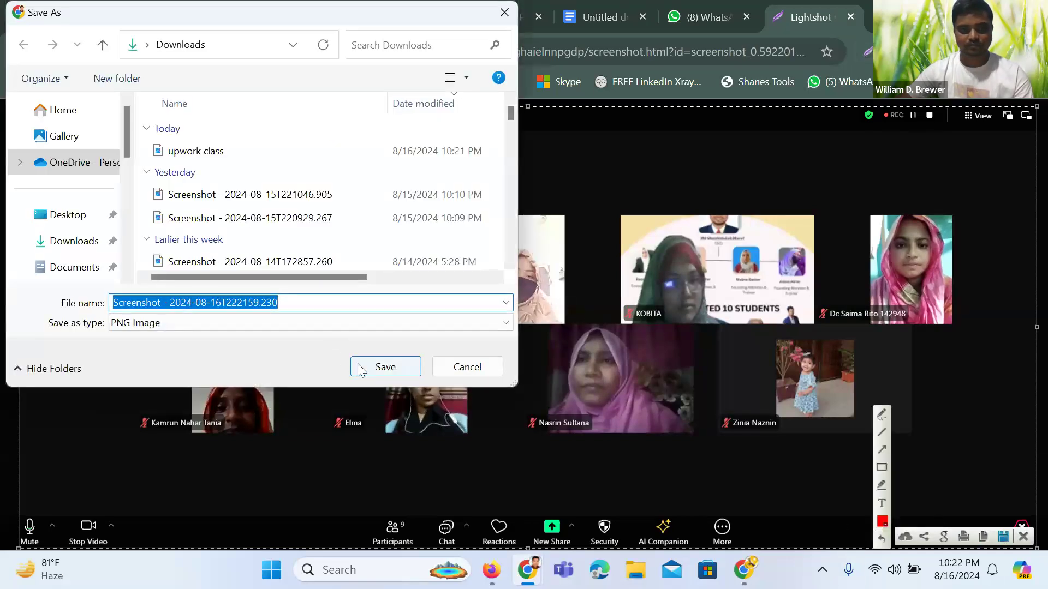
pyautogui.click(385, 367)
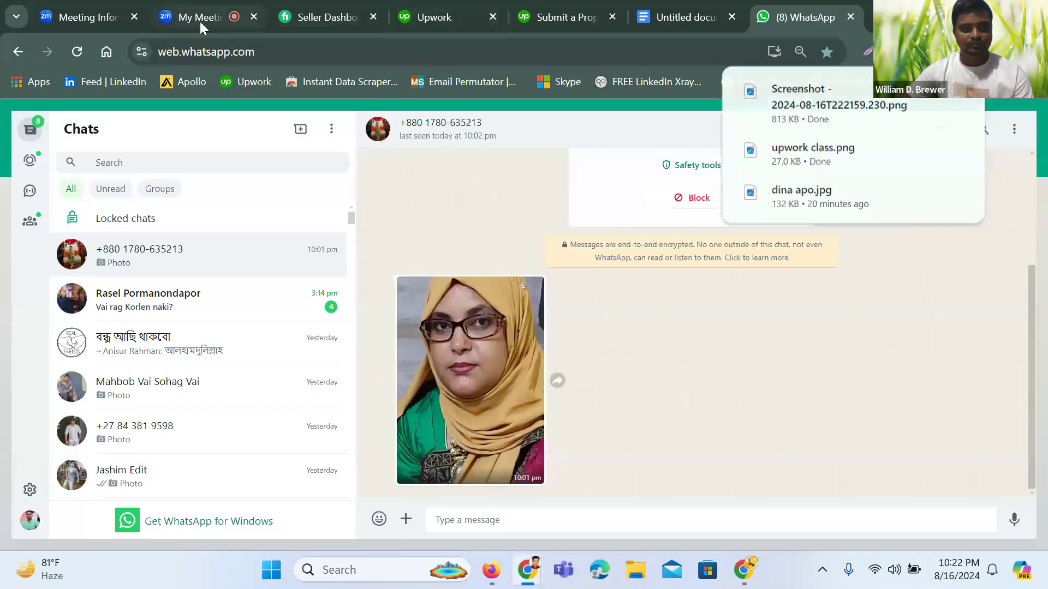
pyautogui.click(200, 23)
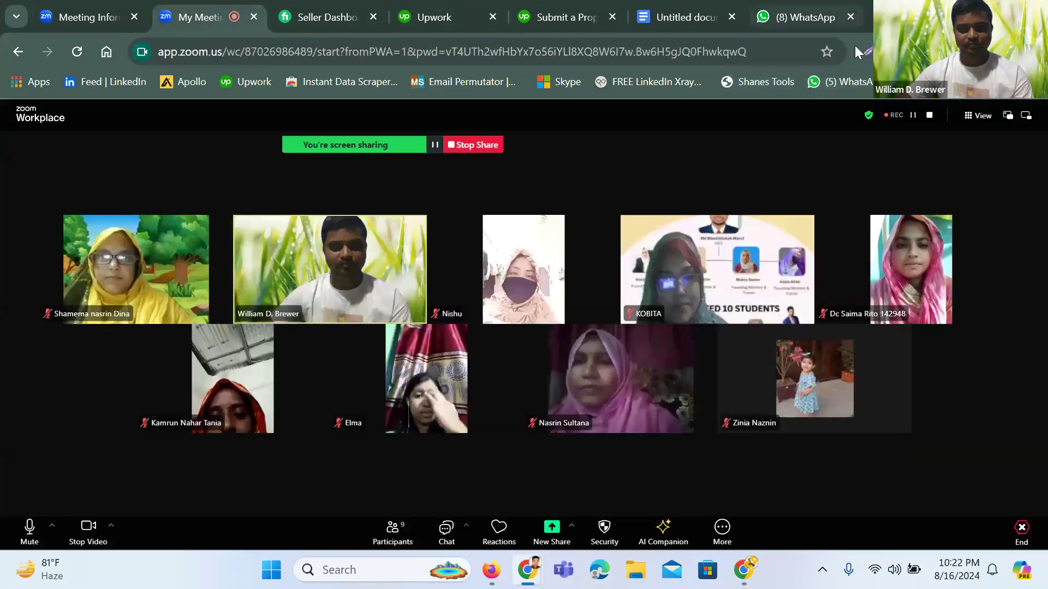
pyautogui.click(866, 51)
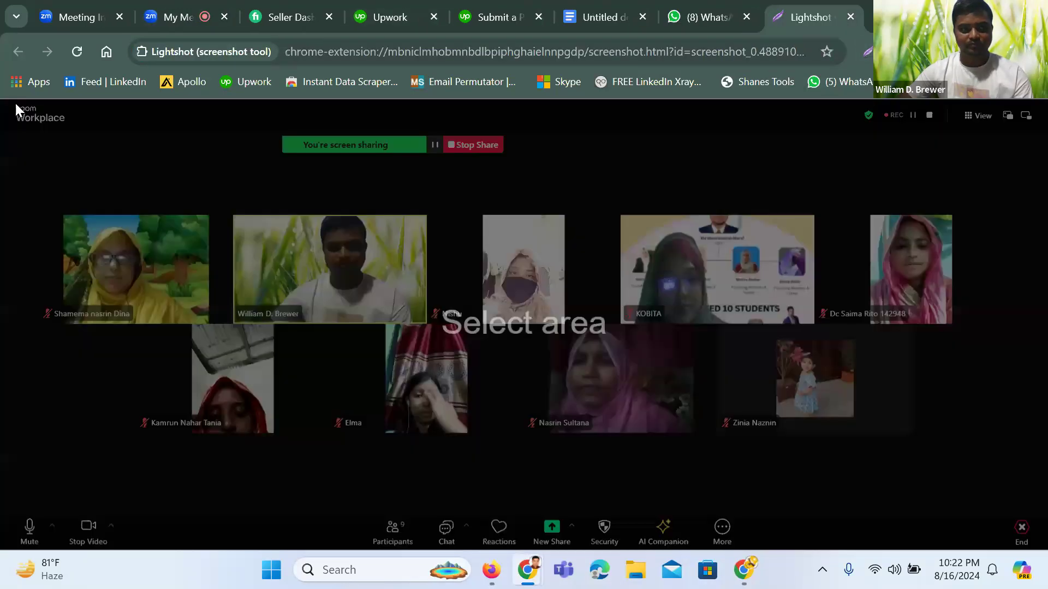
pyautogui.moveTo(15, 103)
pyautogui.mouseDown()
pyautogui.moveTo(974, 548)
pyautogui.moveTo(1045, 542)
pyautogui.moveTo(1030, 543)
pyautogui.mouseUp()
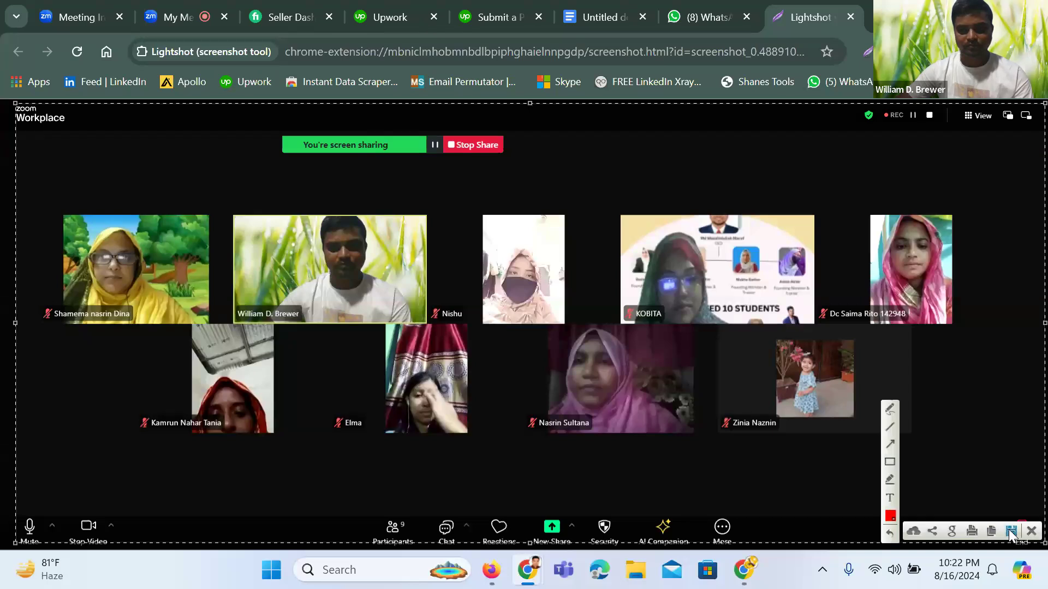
pyautogui.click(1011, 531)
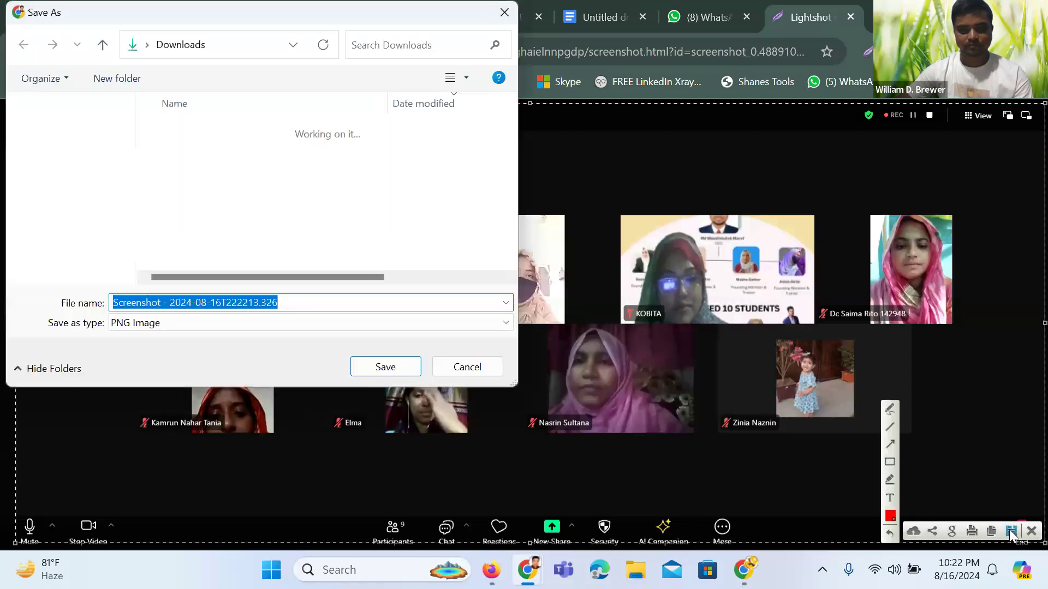
pyautogui.click(378, 367)
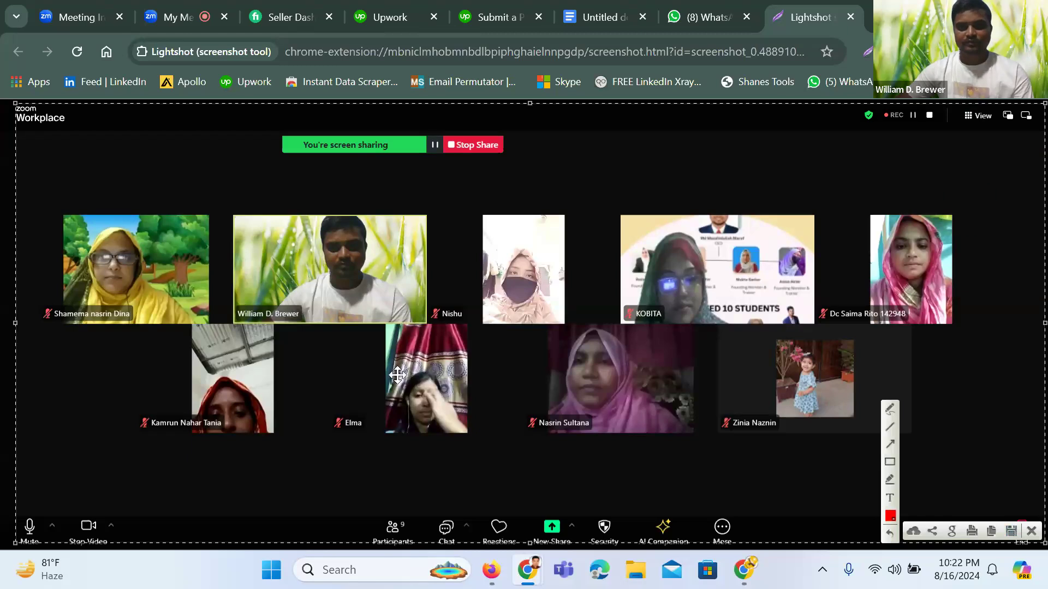
# Close the screenshot tab and return to the Zoom meeting gallery
pyautogui.hotkey('ctrl', 'w')
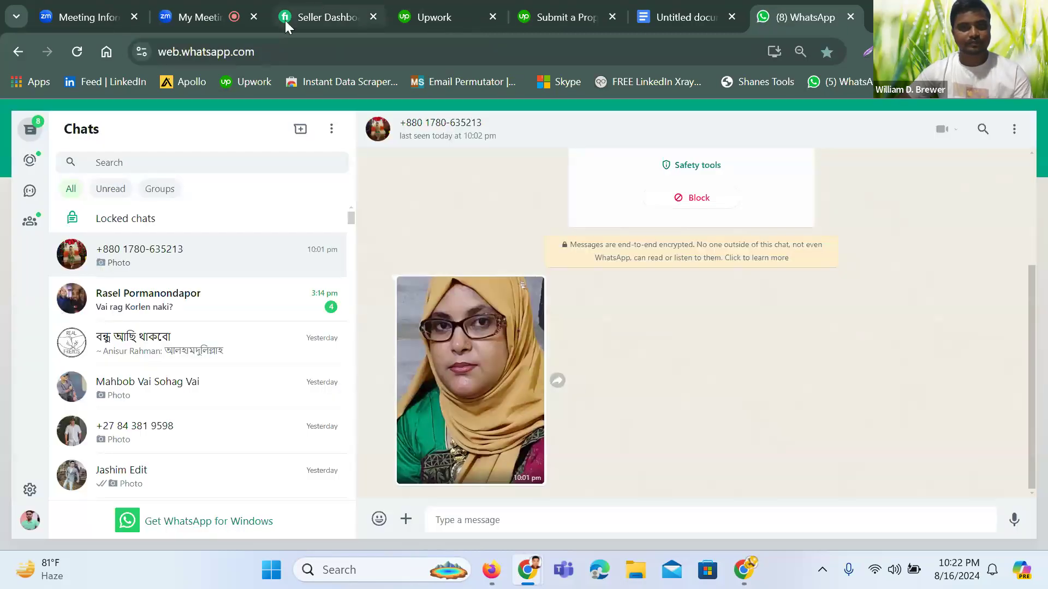
pyautogui.click(205, 14)
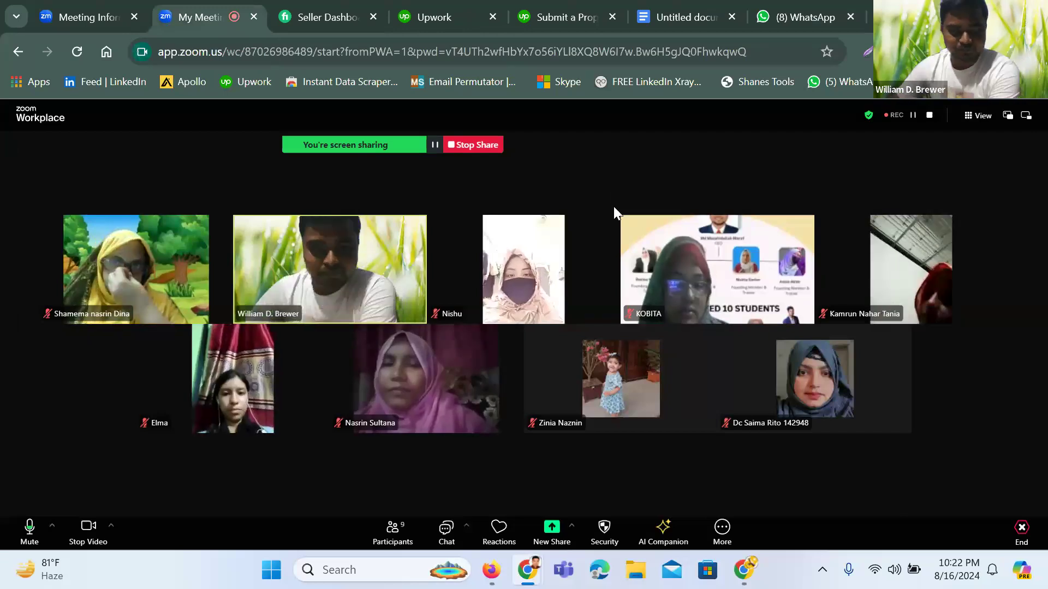
pyautogui.moveTo(516, 295)
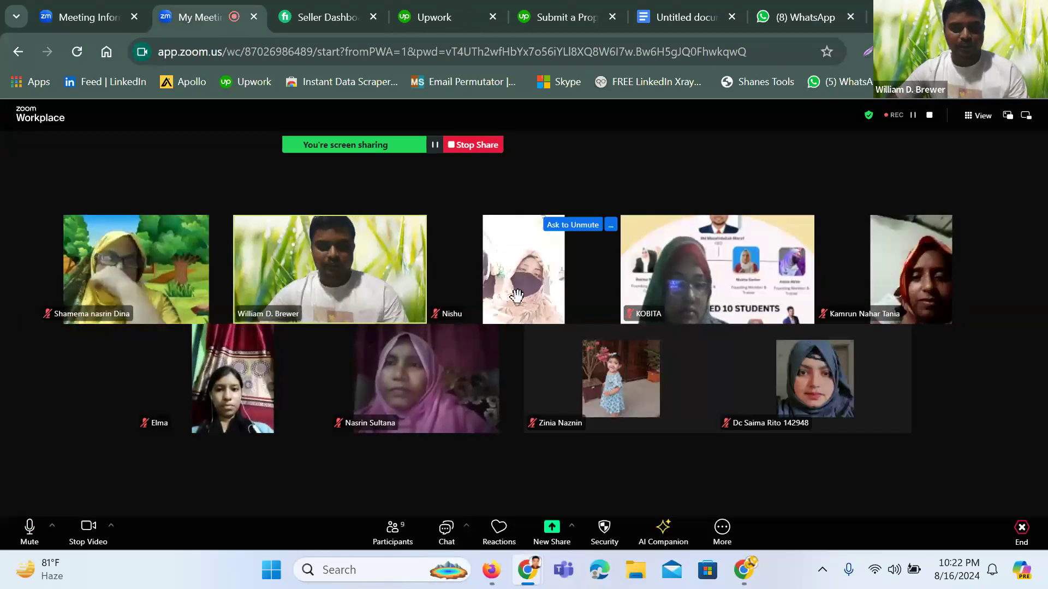